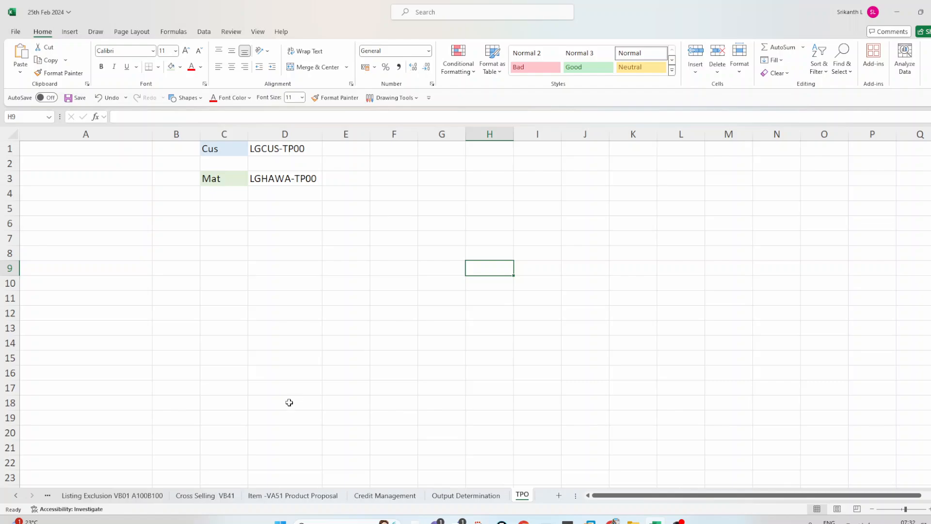
Enter the label Customer in cell D18 and the label Company in cell D10
click(289, 402)
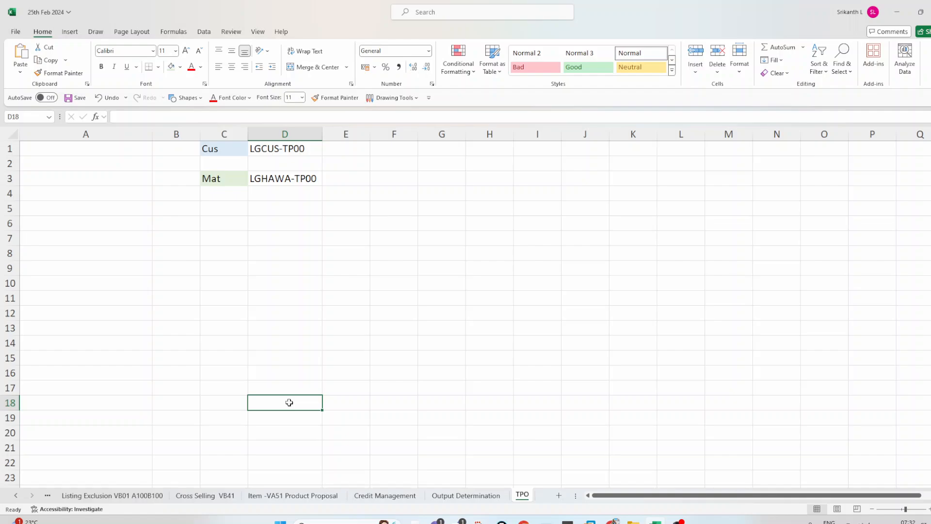
text(Custom)
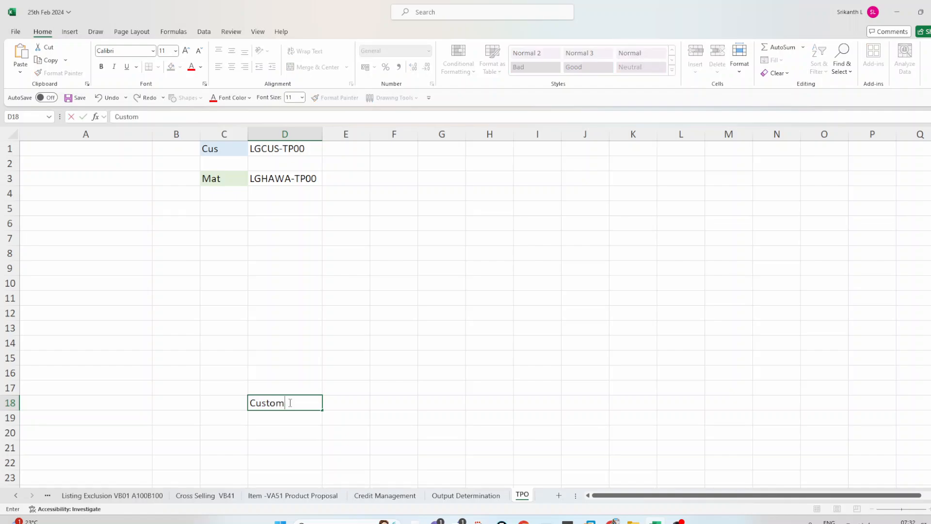
text(er)
click(294, 285)
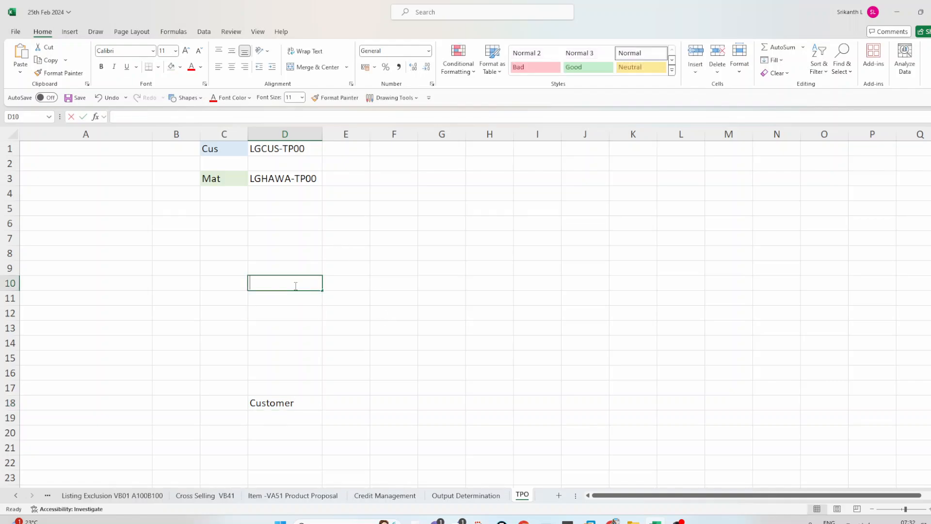
text(Com)
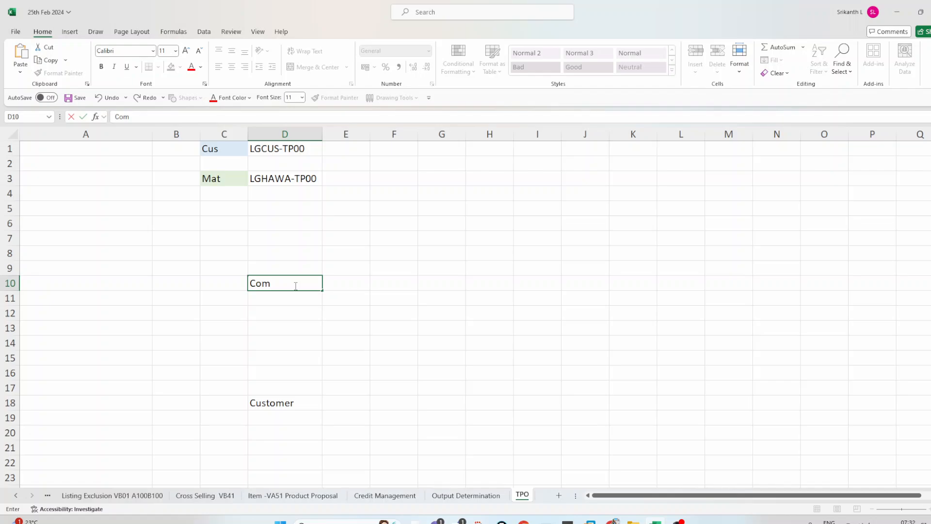
text(pany)
Enter the label Vendor in cell J10, on the same row as Company
key(Right)
key(Right)
key(Right)
key(Right)
key(Right)
key(Right)
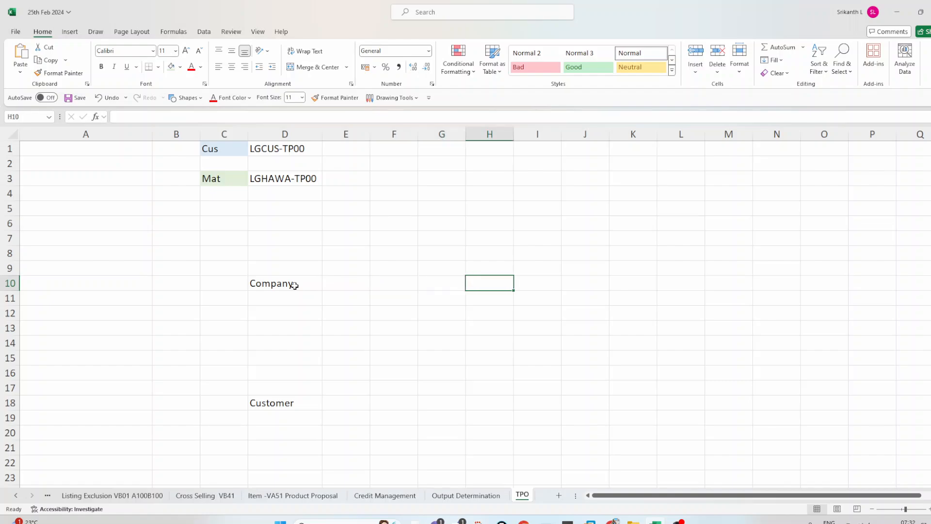
text(vendor)
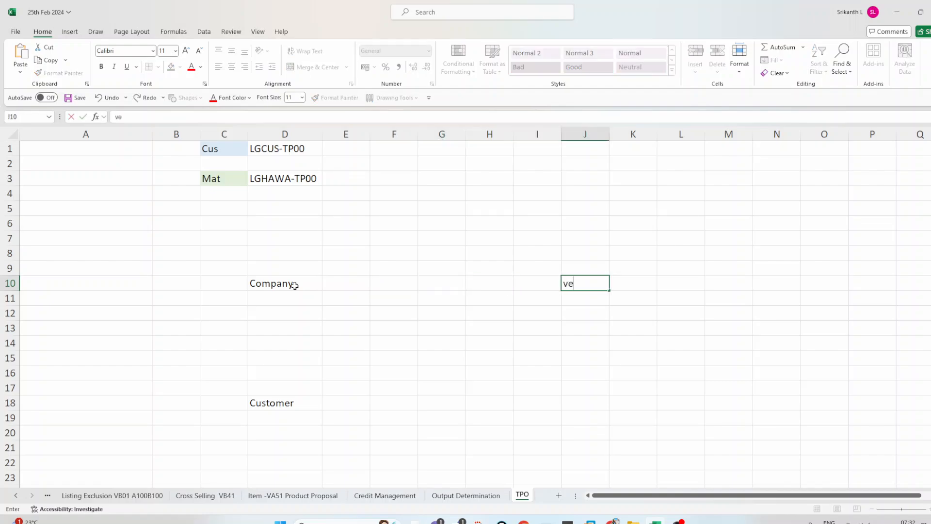
key(BackSpace)
key(BackSpace)
key(BackSpace)
key(BackSpace)
key(BackSpace)
key(BackSpace)
text(Vendor)
click(470, 381)
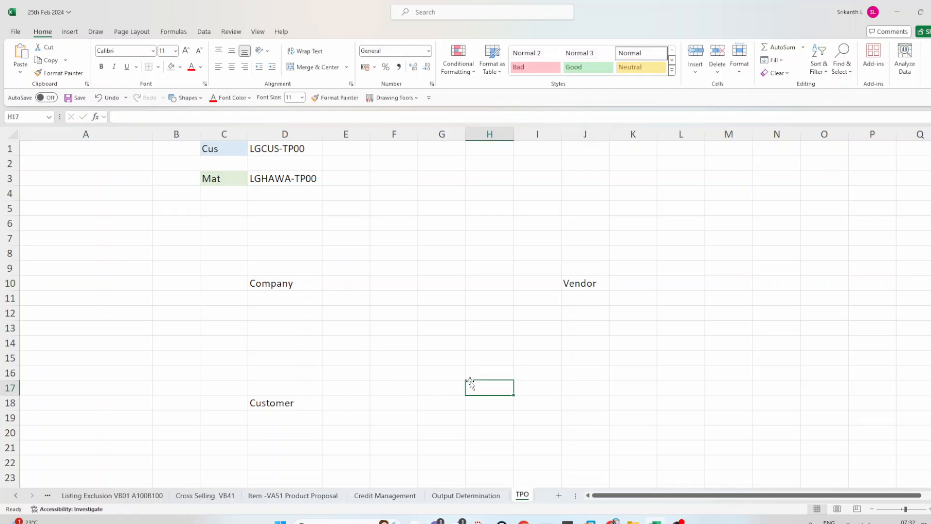
Fill the Company cell light green, the Customer cell light blue and the Vendor cell light orange
click(307, 280)
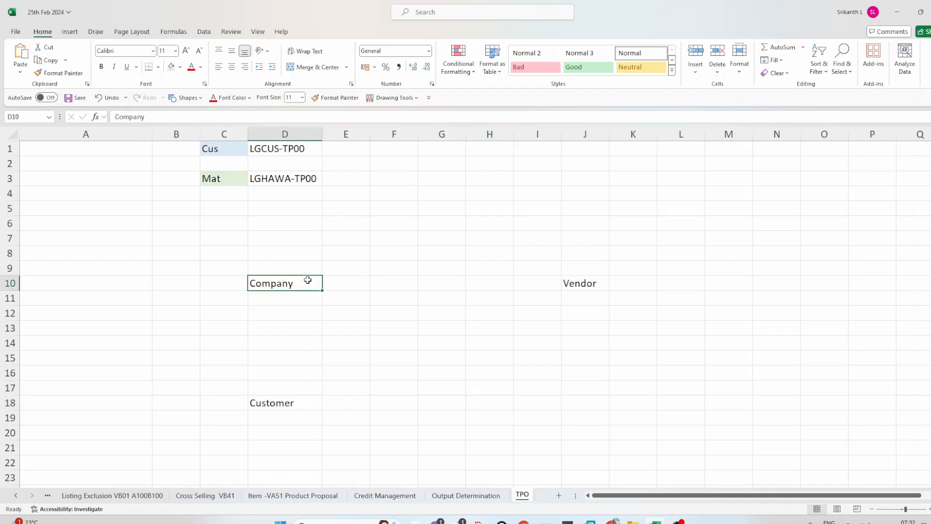
click(171, 67)
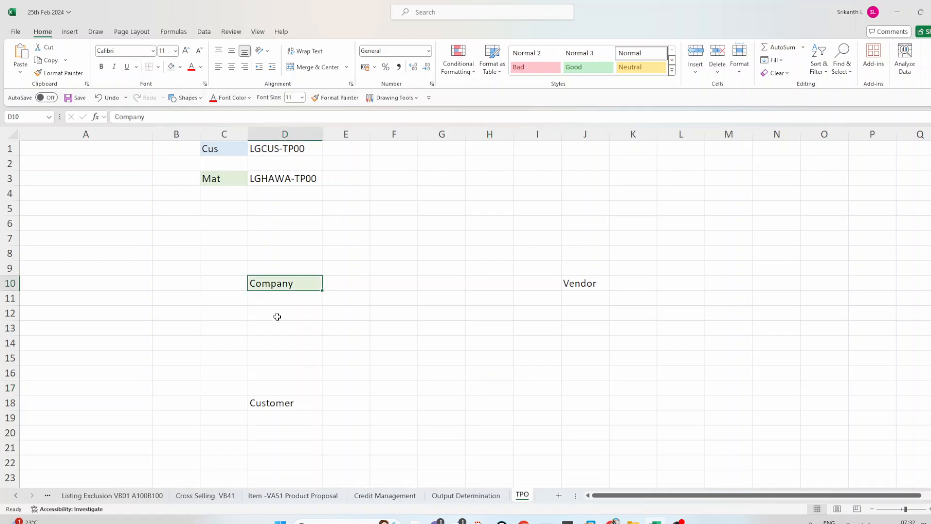
click(293, 399)
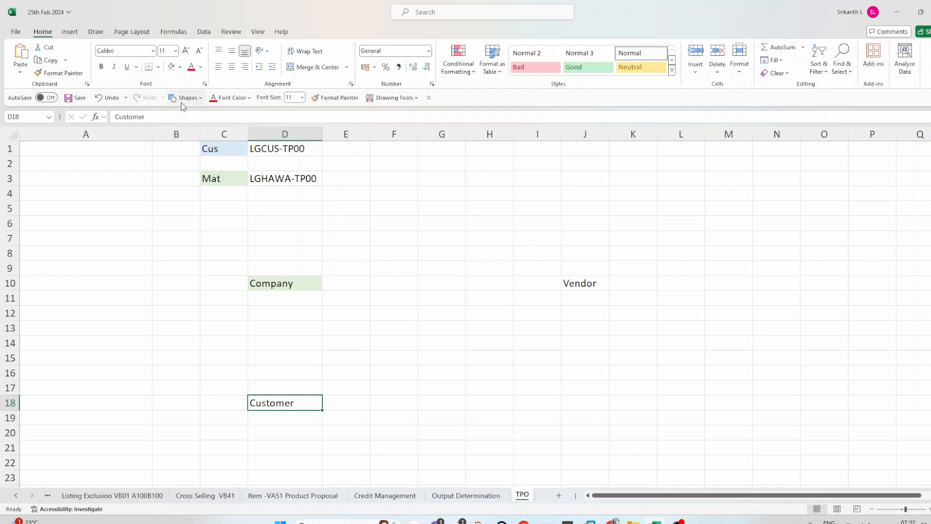
click(180, 68)
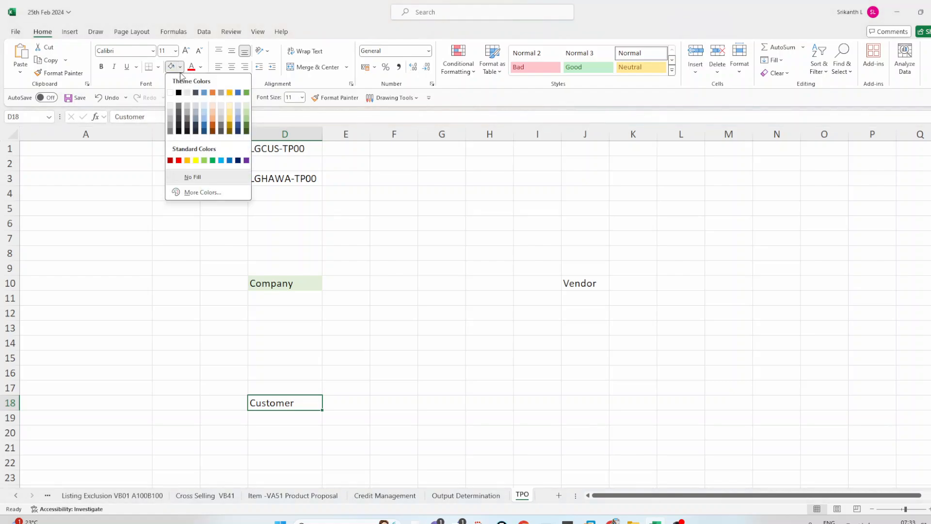
click(204, 108)
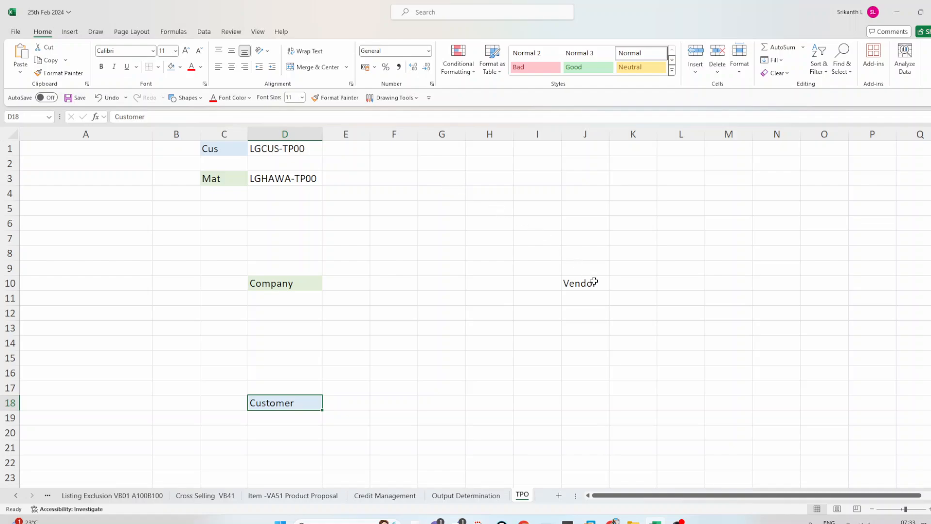
click(577, 277)
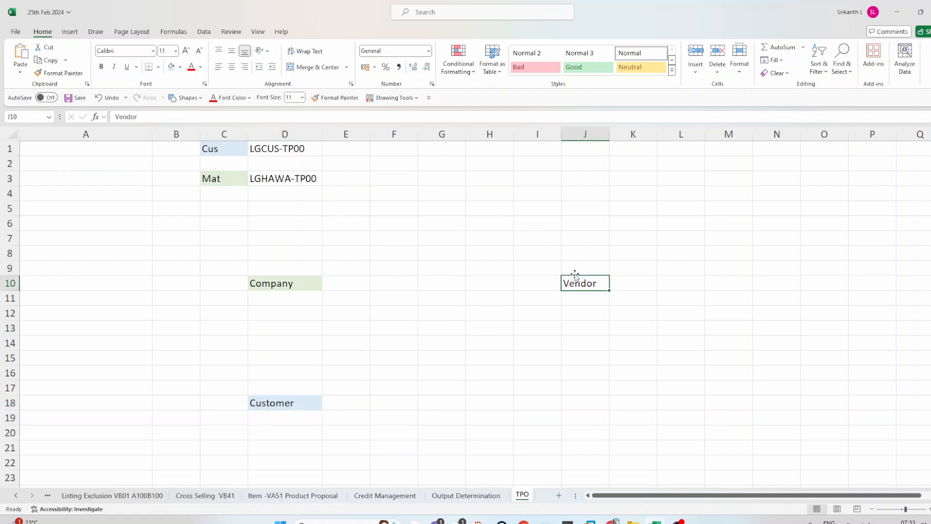
click(183, 71)
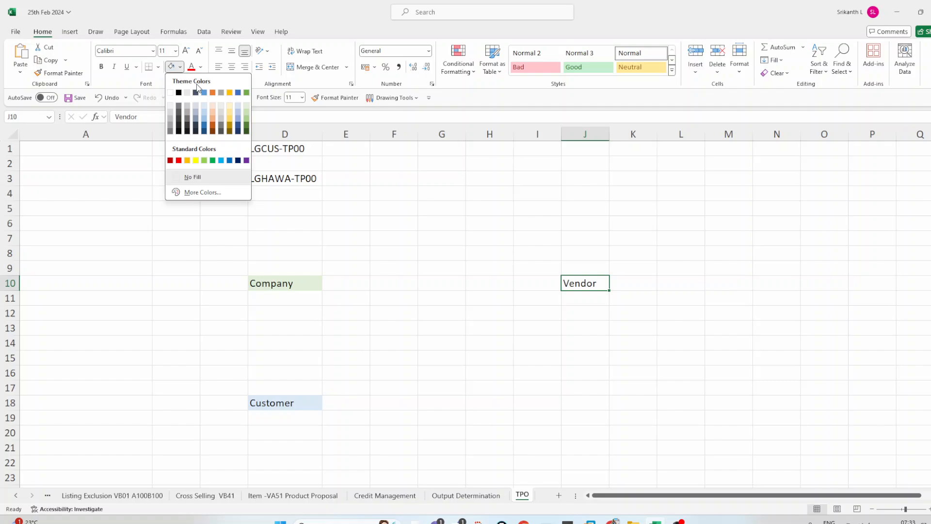
click(214, 106)
Apply thick outside borders to the Company, Customer and Vendor cells together
click(292, 285)
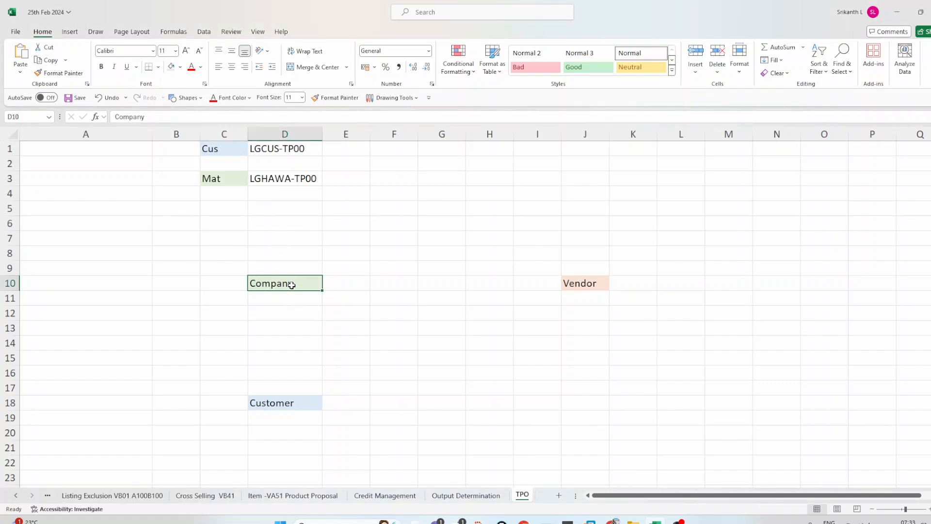
ctrl+click(309, 401)
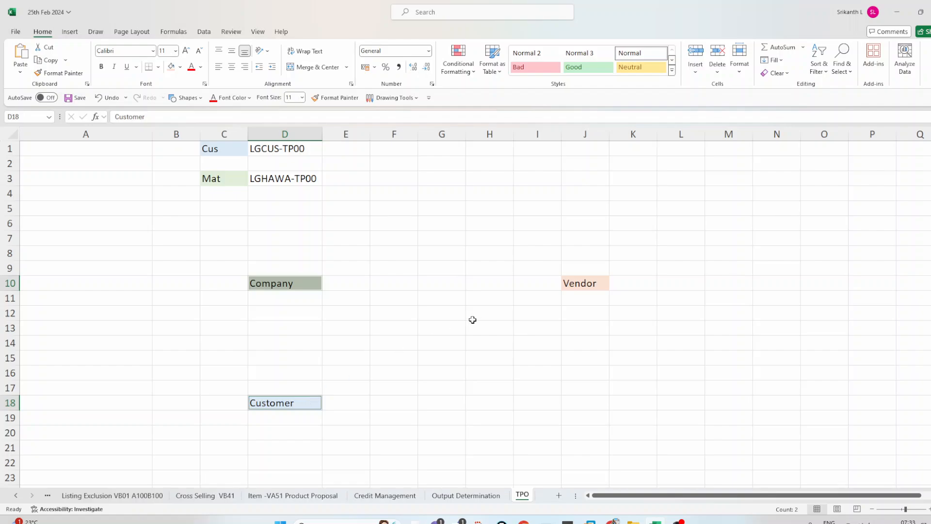
ctrl+click(578, 279)
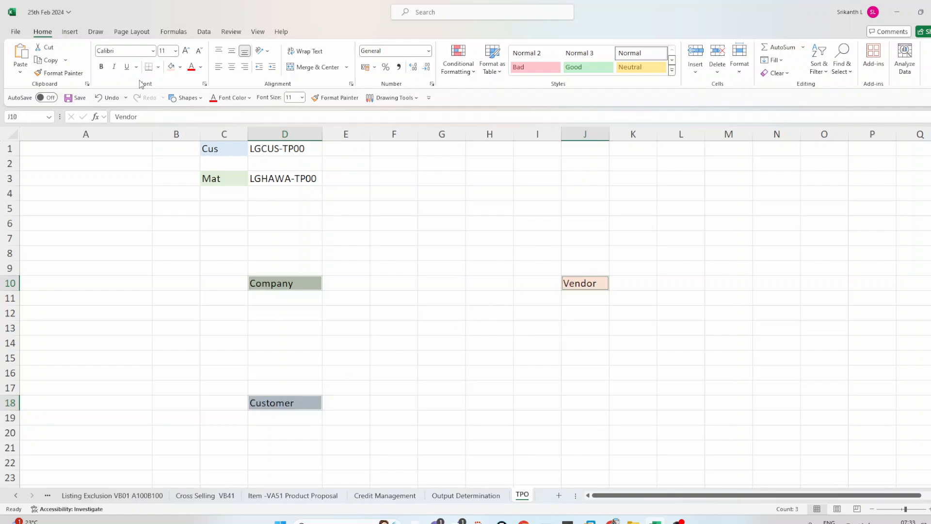
click(158, 67)
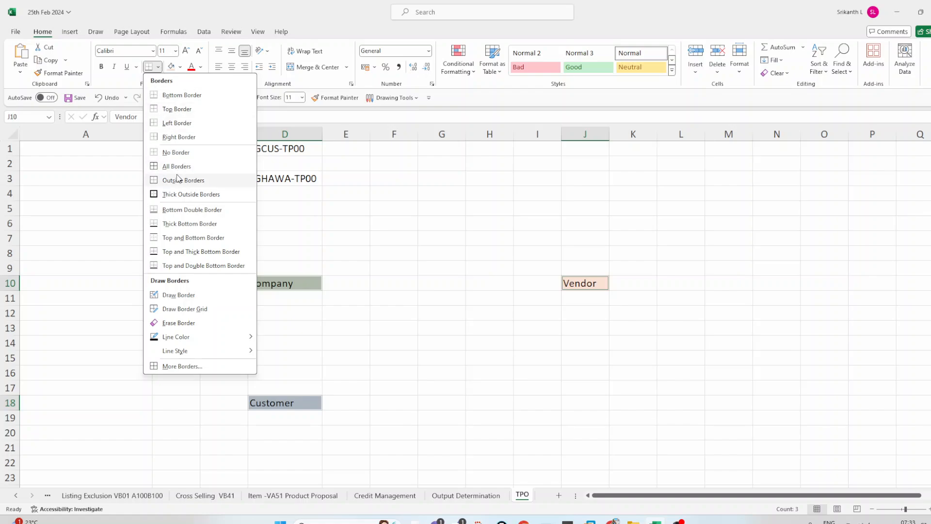
click(184, 194)
click(457, 215)
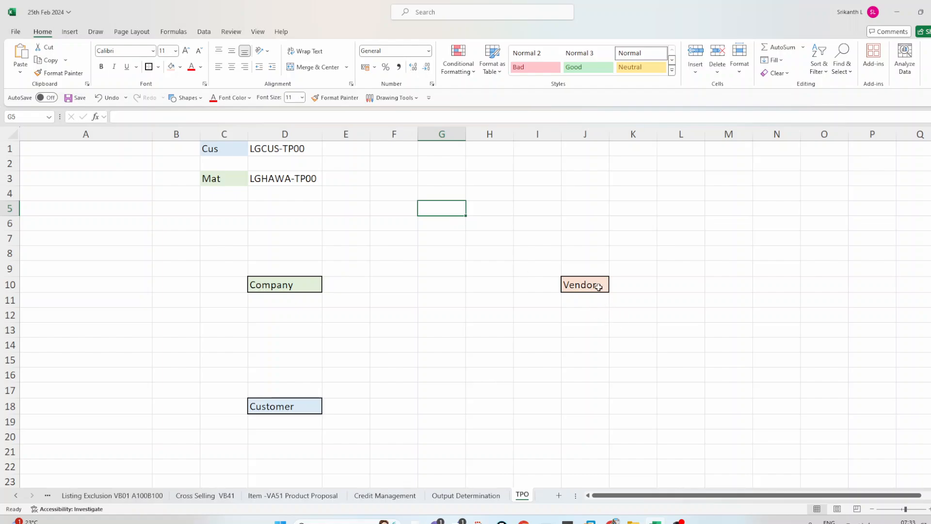
Enter the number 1 in cell G1 to start a numbered list
click(452, 150)
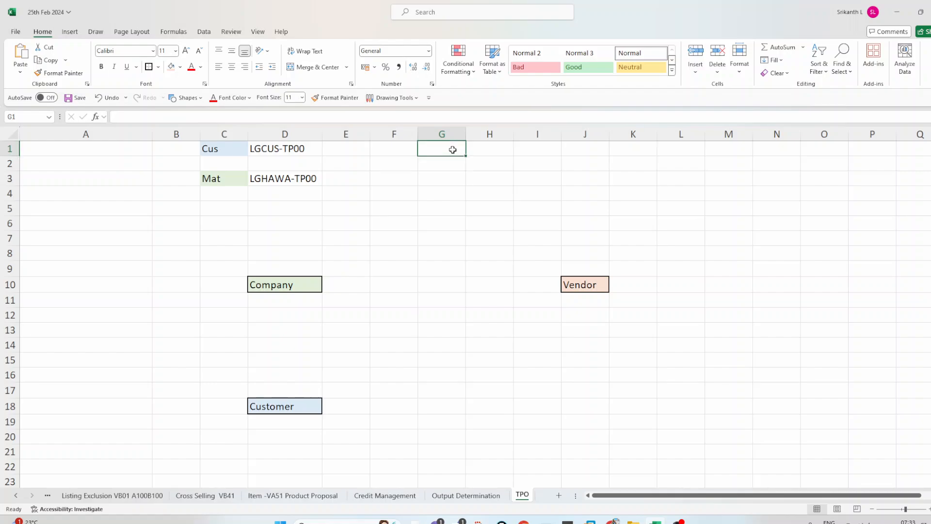
text(1)
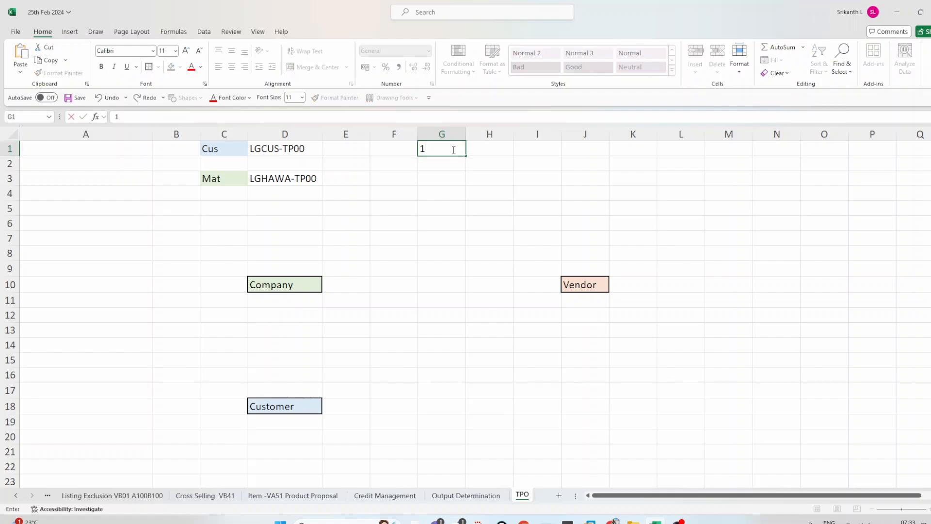
key(Tab)
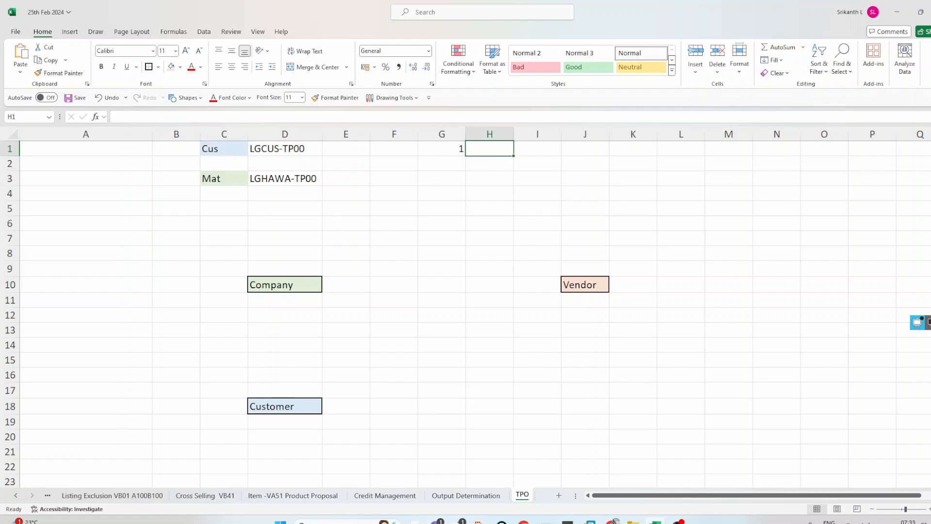
Annotate freehand arrows from Customer to Company, Company to Vendor, Vendor to Company and Company to Customer, plus a dashed line between Customer and Vendor
click(901, 236)
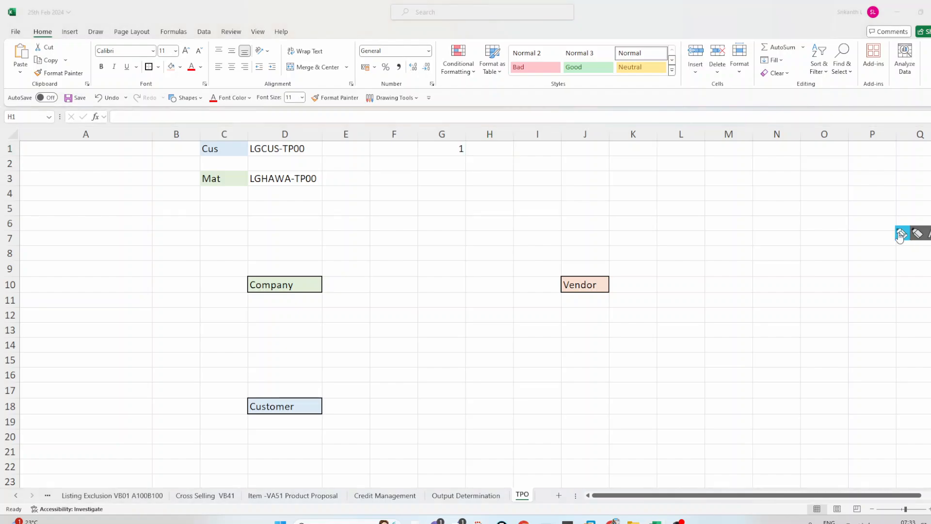
mouse_move(272, 393)
mouse_down()
mouse_move(264, 294)
mouse_move(282, 306)
mouse_up()
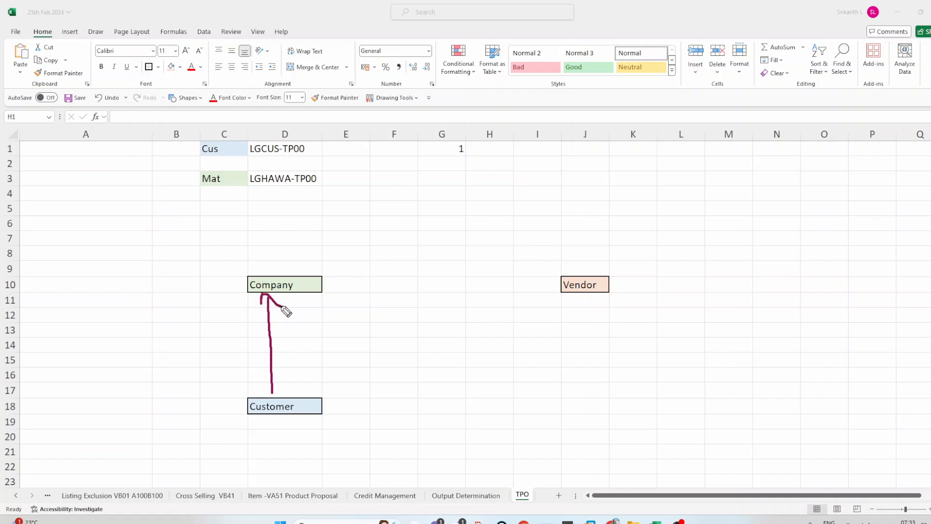
mouse_move(327, 282)
mouse_down()
mouse_move(551, 282)
mouse_move(539, 303)
mouse_up()
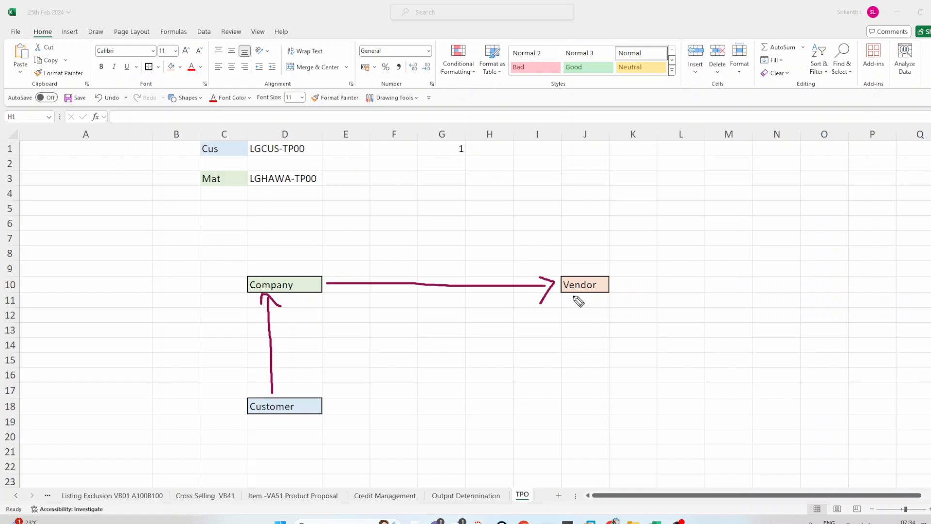
drag(332, 409, 566, 298)
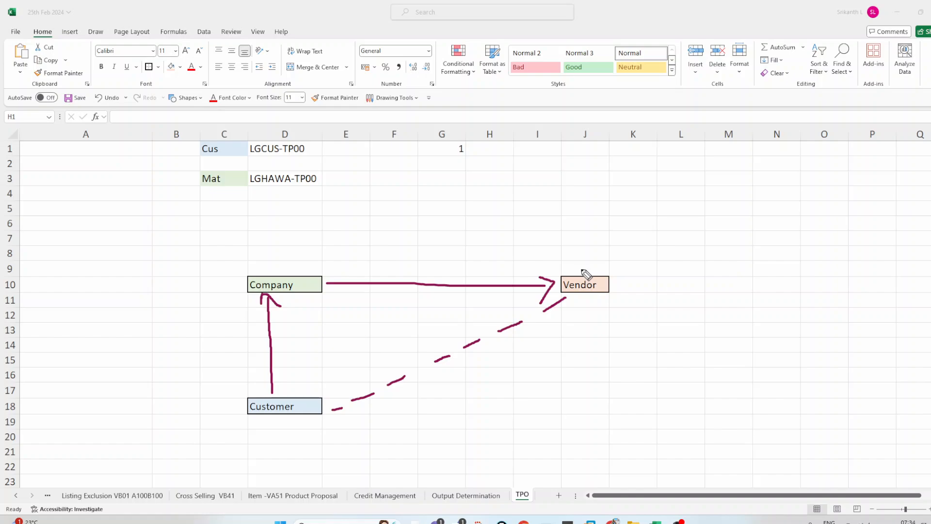
mouse_move(582, 271)
mouse_down()
mouse_move(463, 206)
mouse_move(321, 212)
mouse_move(310, 266)
mouse_move(331, 252)
mouse_up()
mouse_move(306, 300)
mouse_down()
mouse_move(294, 391)
mouse_move(304, 383)
mouse_up()
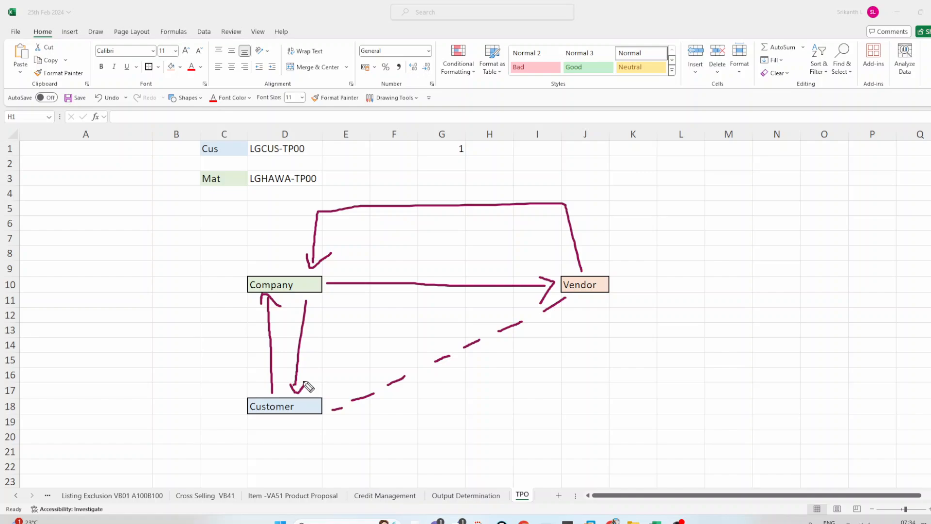
Draw a short freehand stroke above the Vendor cell and circle the number 1 in G1, leaving annotation mode
drag(606, 263, 640, 224)
mouse_move(461, 137)
mouse_down()
mouse_move(466, 162)
mouse_move(468, 137)
mouse_up()
drag(459, 146, 461, 153)
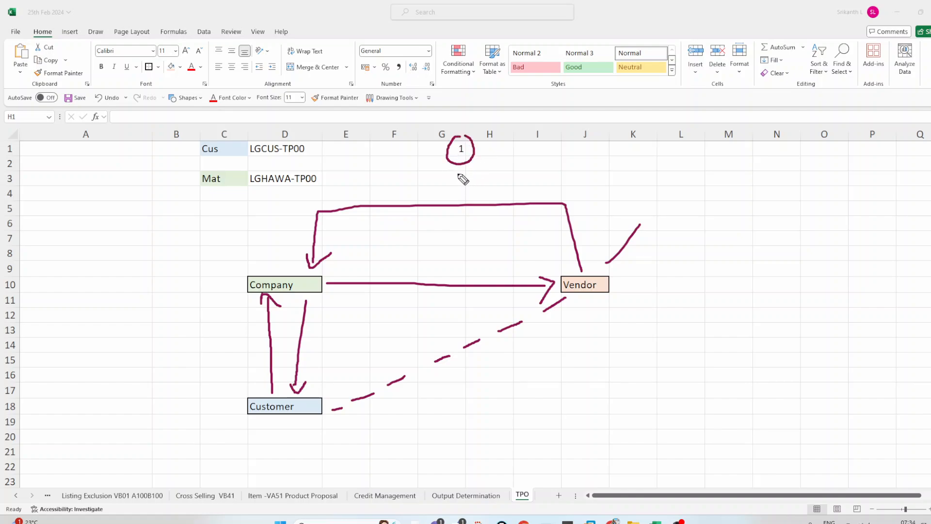
key(Escape)
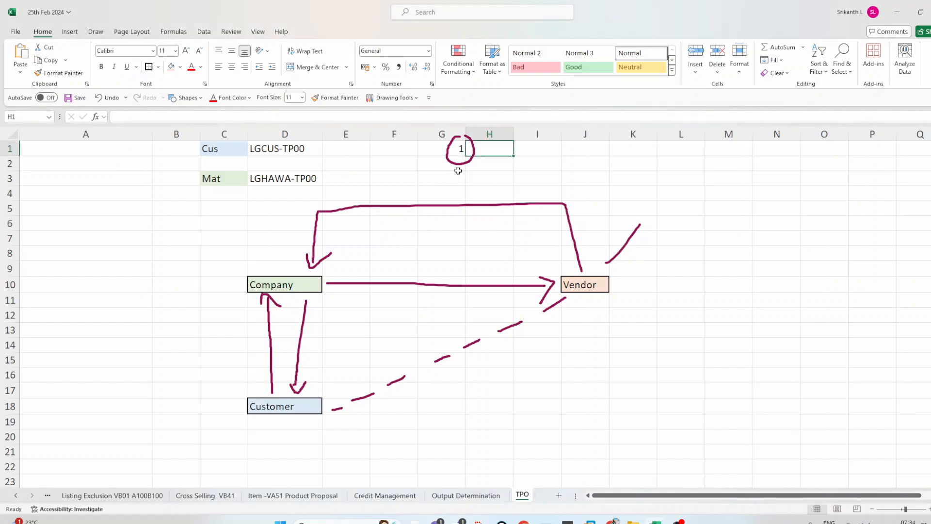
Enter the number 2 in cell G2 and clear all freehand annotations from the screen
click(458, 167)
text(2)
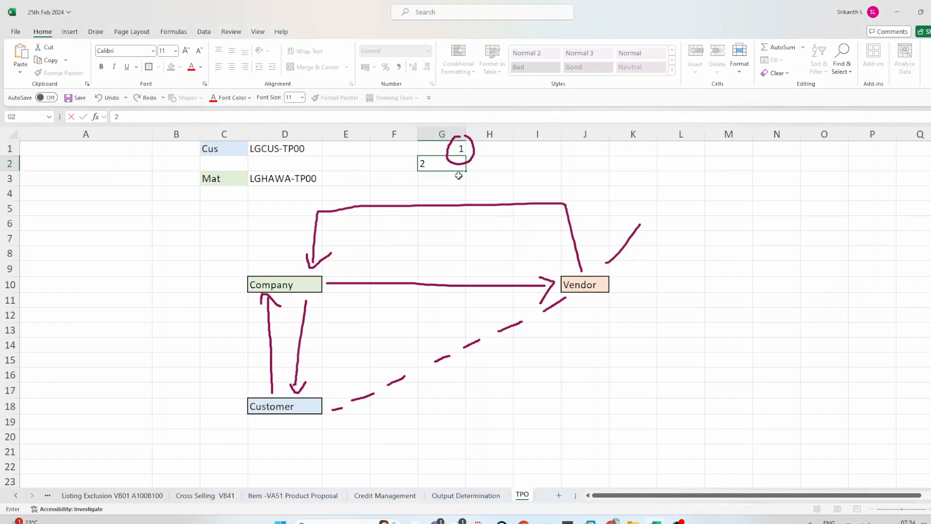
key(Tab)
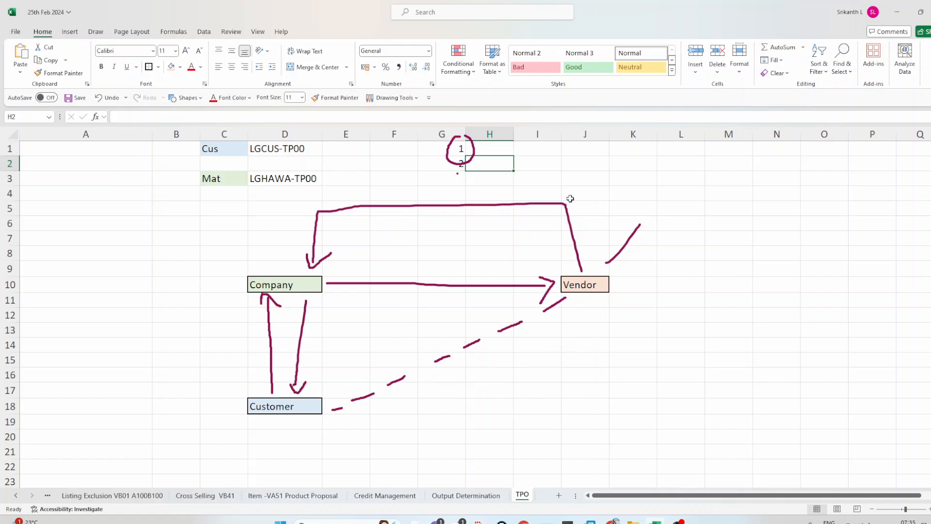
key(Escape)
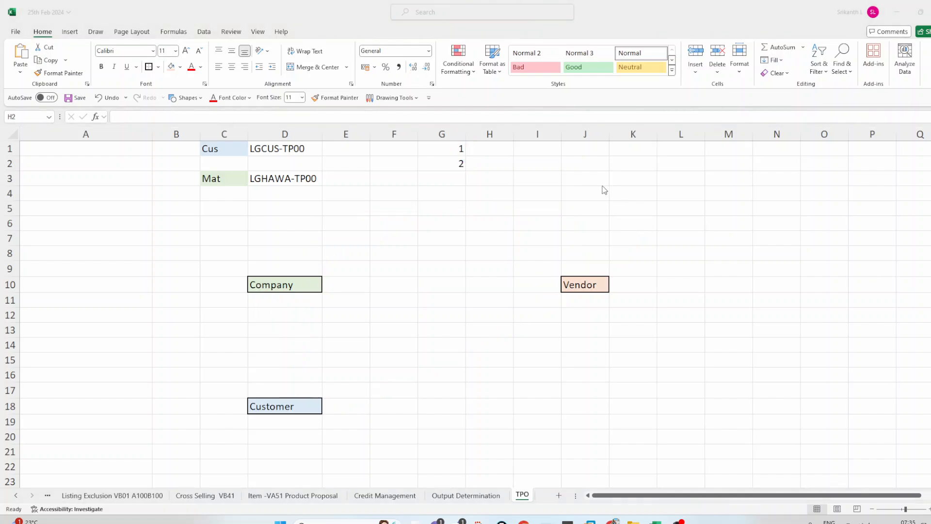
Enter the note "When We Don't Have Enough Stock" in cell H1 beside number 1
click(487, 152)
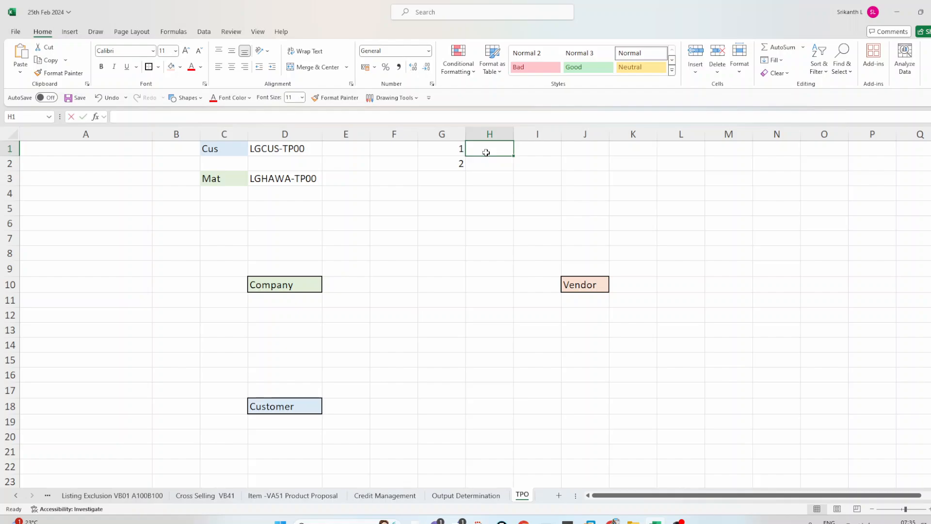
text(When W)
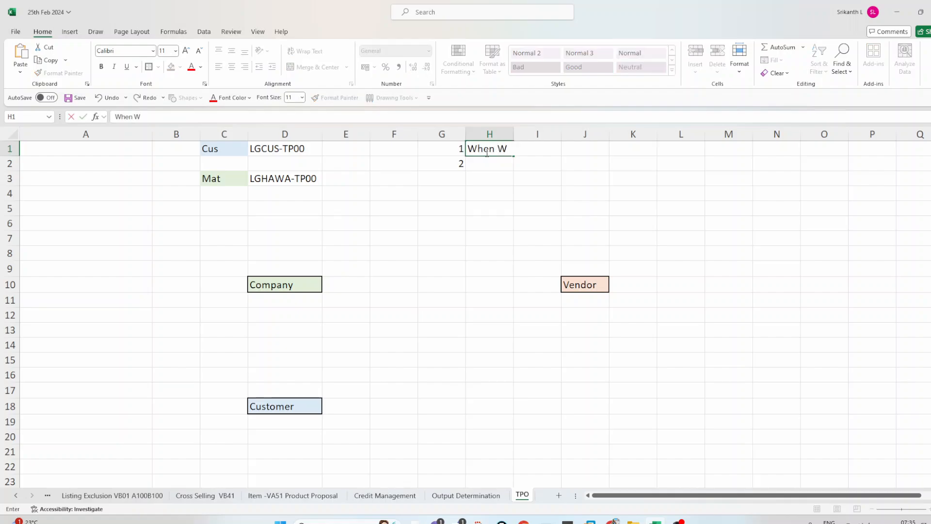
text(e Don't Have Eno)
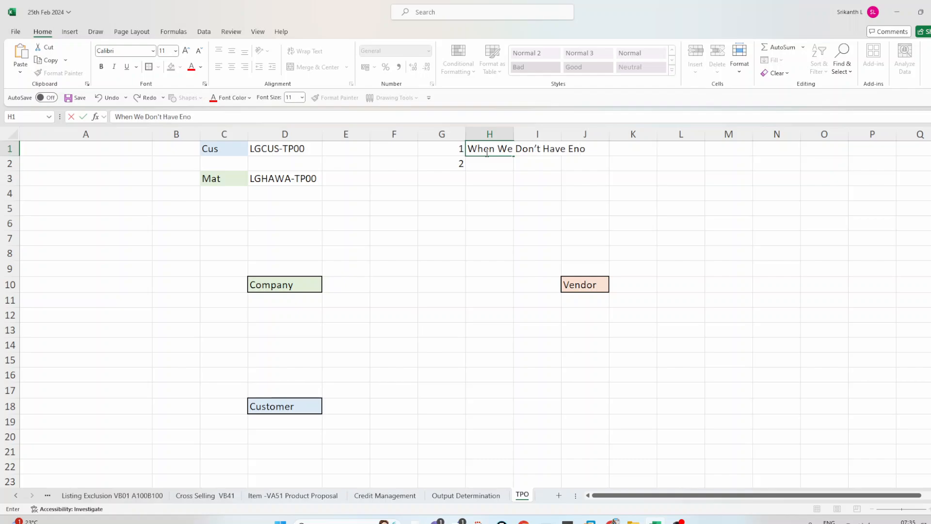
text(ugh Stock)
Enter the note "This mat is Handled as a Trading" in cell H2 beside number 2
click(495, 166)
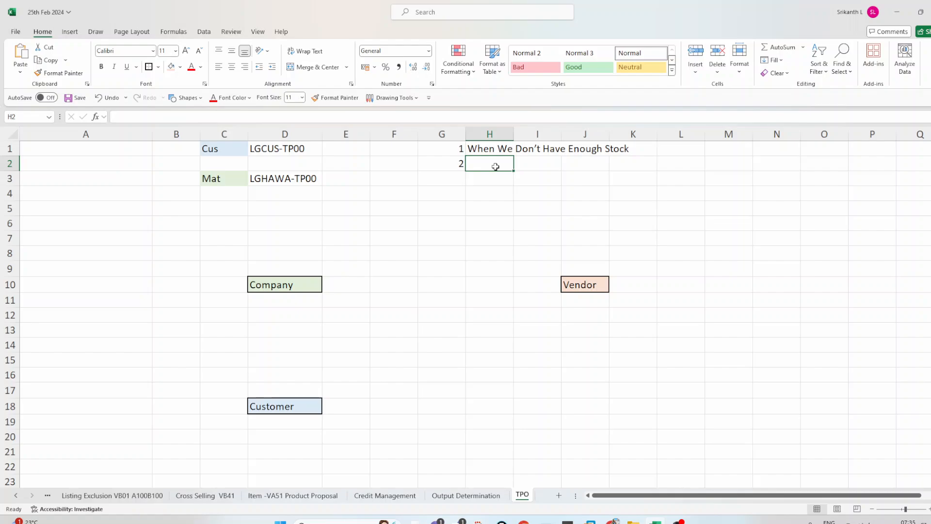
text(This)
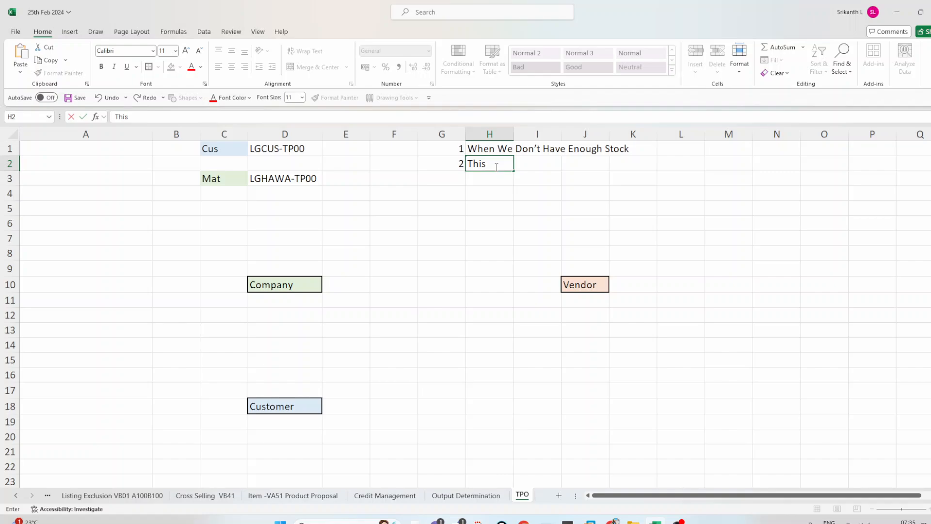
text( mat is Handle)
text(d a)
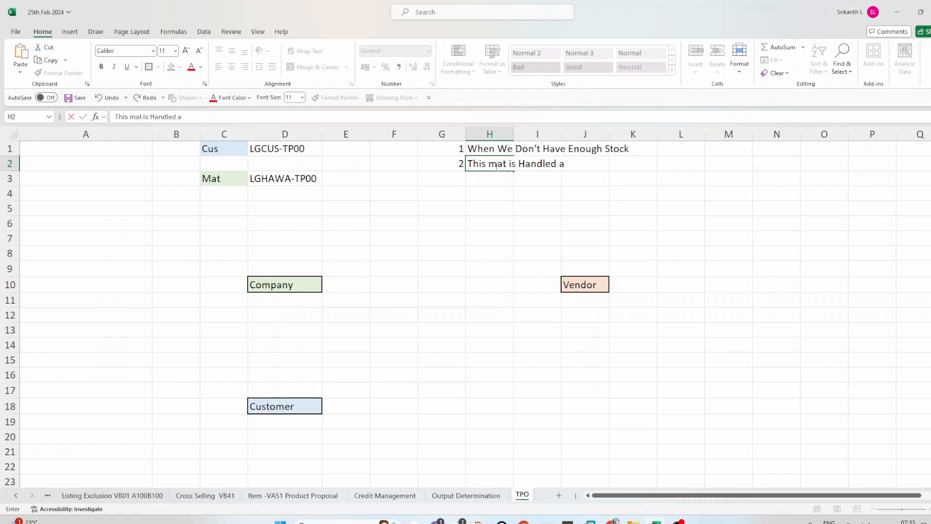
text(s a Trading)
click(661, 204)
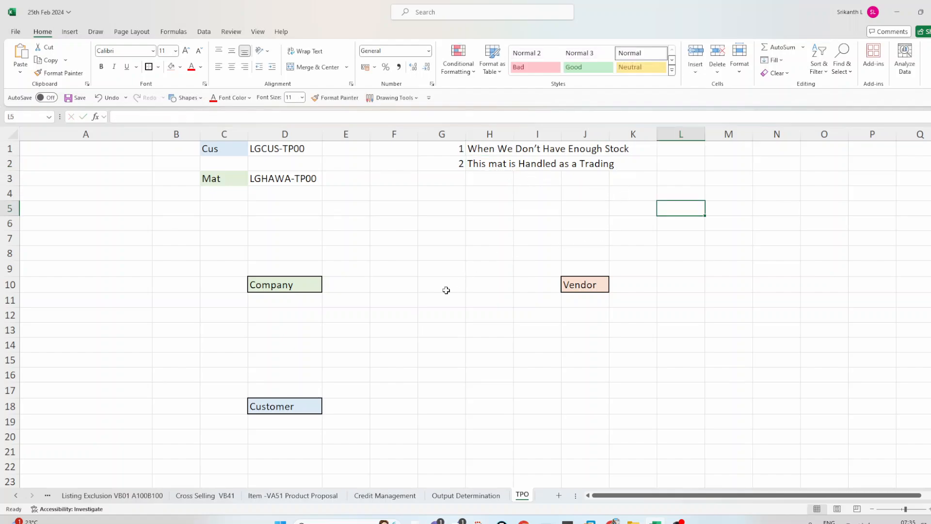
click(454, 148)
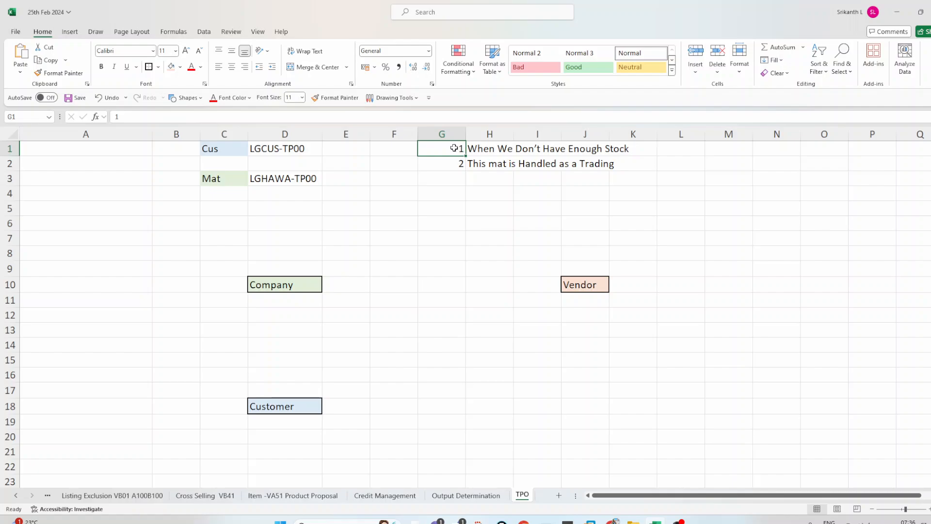
click(453, 163)
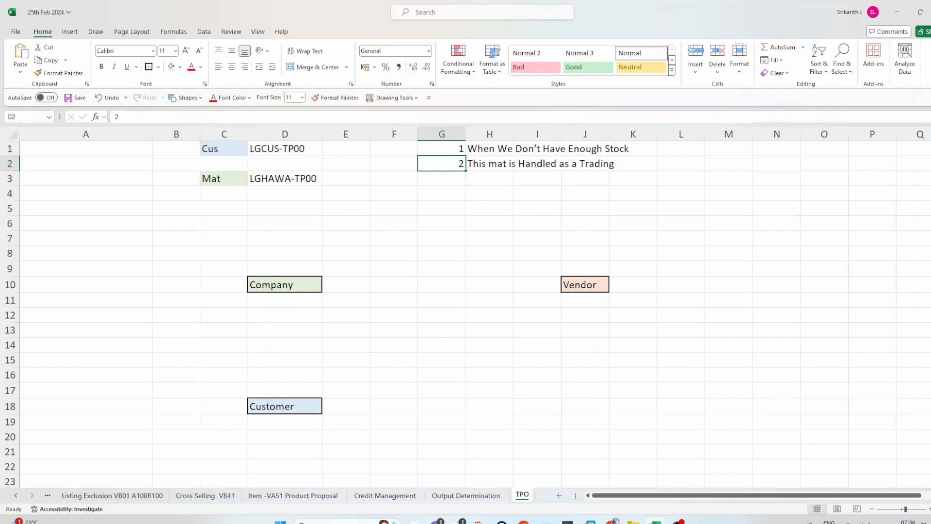
Annotate freehand: circle Vendor and Customer, tick notes 1 and 2, and draw a curved arrow from Company to Vendor
mouse_move(928, 237)
click(897, 234)
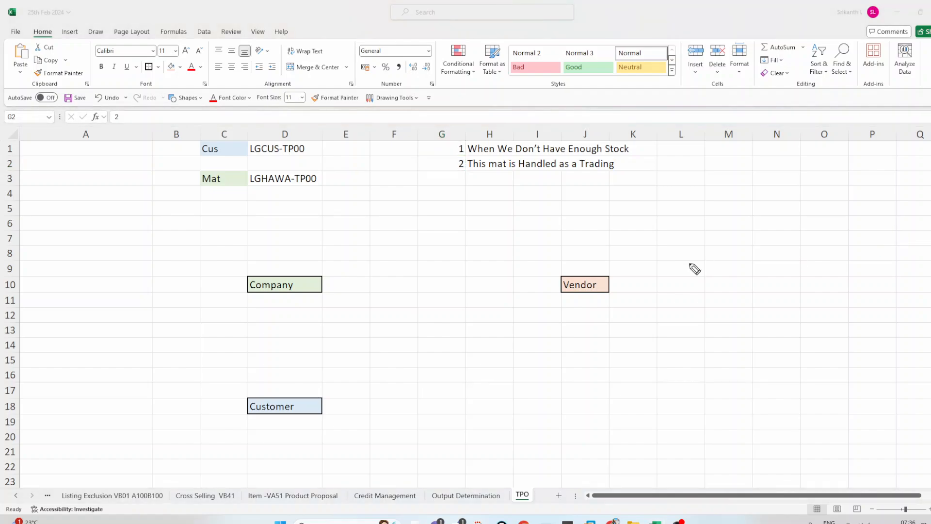
mouse_move(620, 250)
mouse_down()
mouse_move(552, 294)
mouse_move(640, 297)
mouse_move(633, 243)
mouse_up()
mouse_move(326, 383)
mouse_down()
mouse_move(262, 387)
mouse_move(247, 415)
mouse_move(314, 424)
mouse_move(334, 383)
mouse_up()
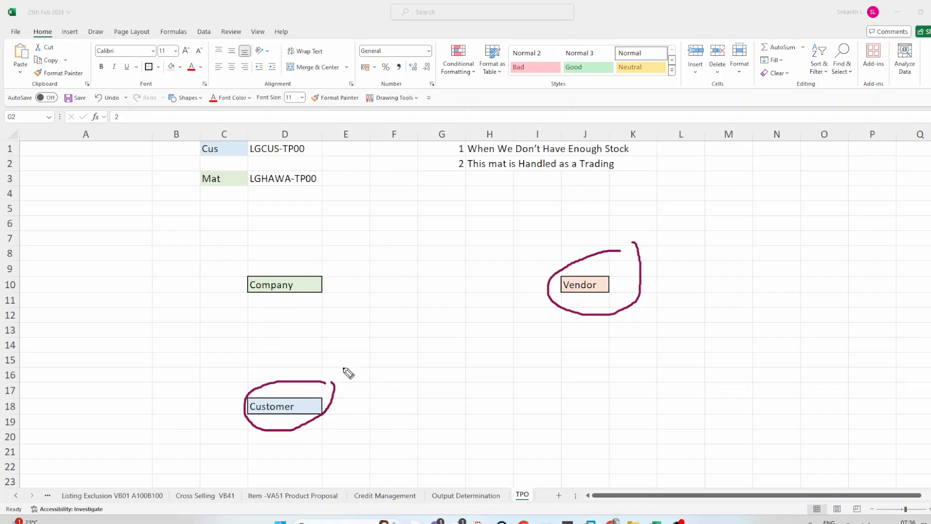
mouse_move(444, 139)
mouse_down()
mouse_move(456, 141)
mouse_move(480, 112)
mouse_up()
drag(448, 170, 471, 142)
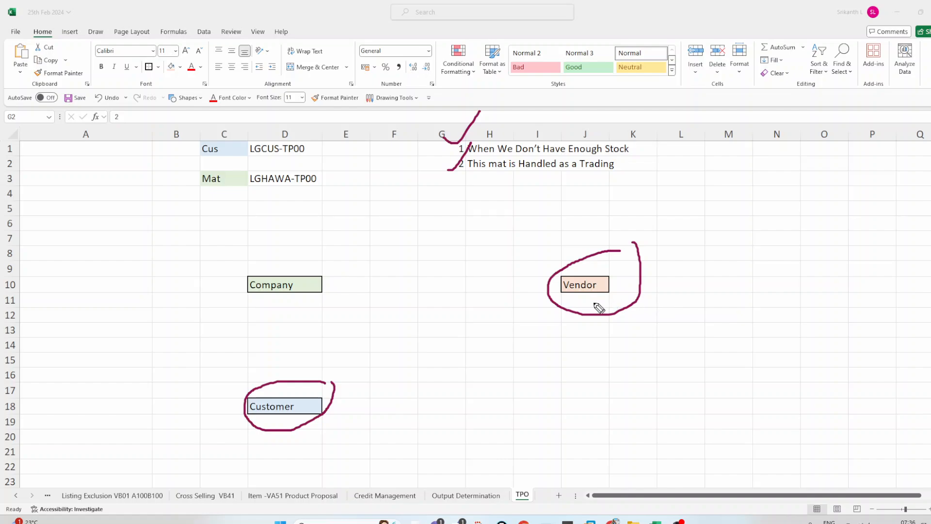
mouse_move(320, 271)
mouse_down()
mouse_move(484, 262)
mouse_move(544, 289)
mouse_move(537, 299)
mouse_up()
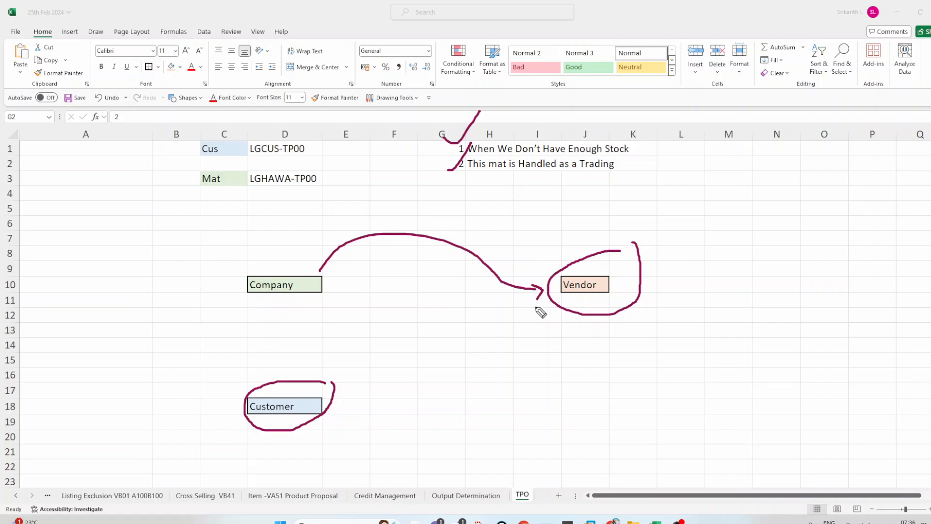
Leave annotation mode and clear the freehand circles, ticks and arrow from the screen
click(481, 165)
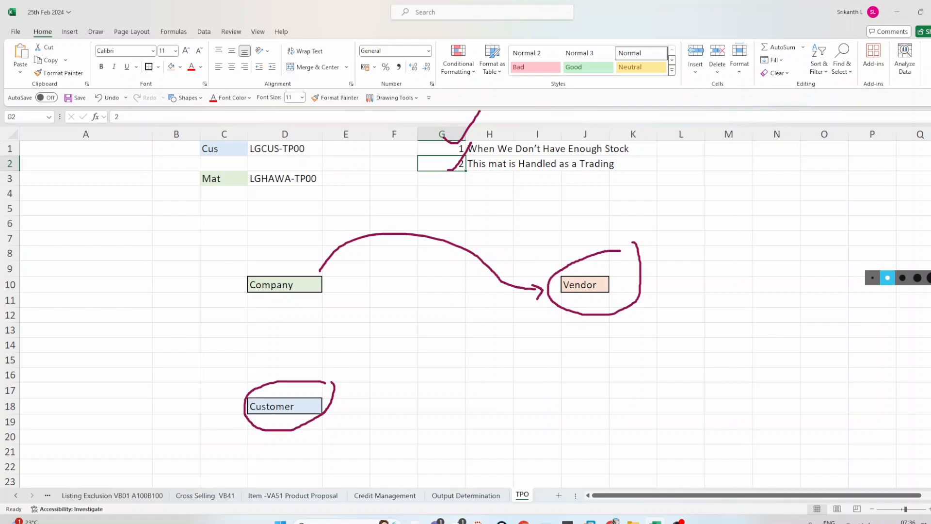
click(930, 311)
click(480, 164)
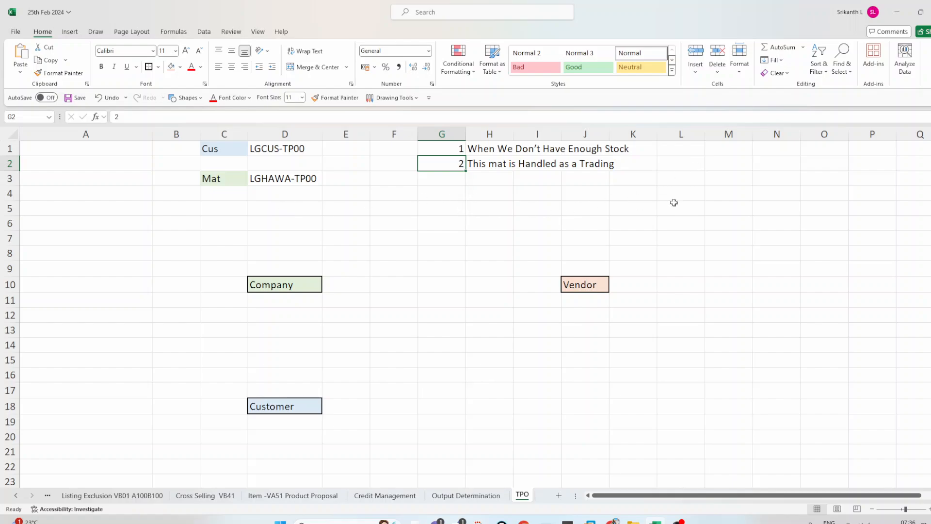
Enter the material types FERT in cell M1 and HAWA in cell M2
click(721, 173)
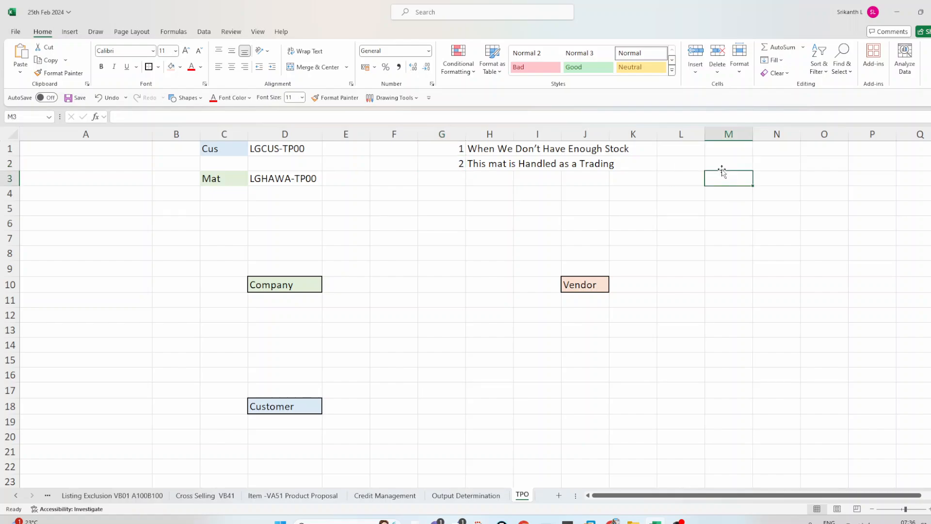
click(722, 164)
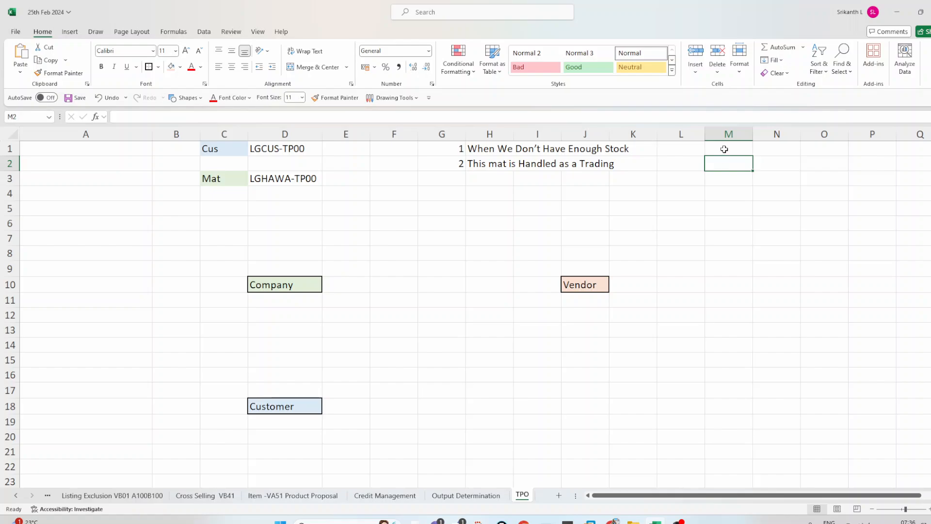
click(724, 149)
text(FERT)
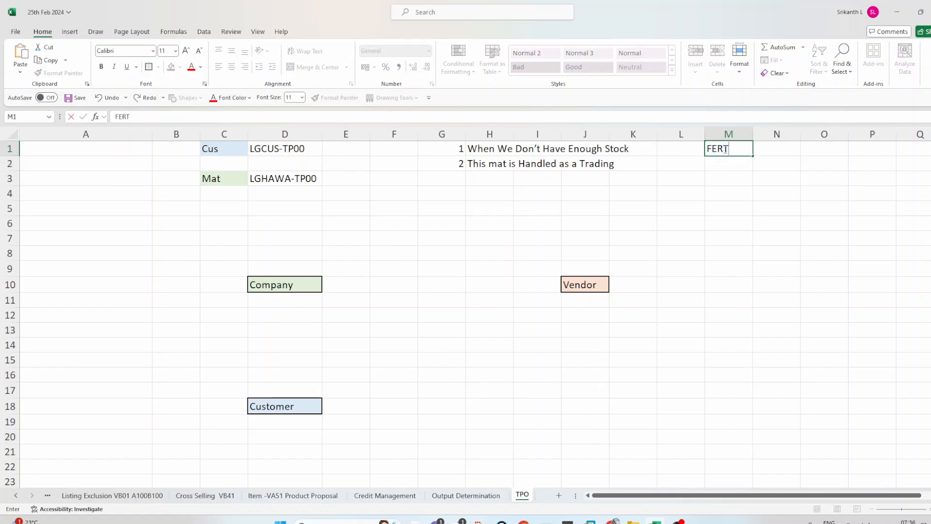
key(Return)
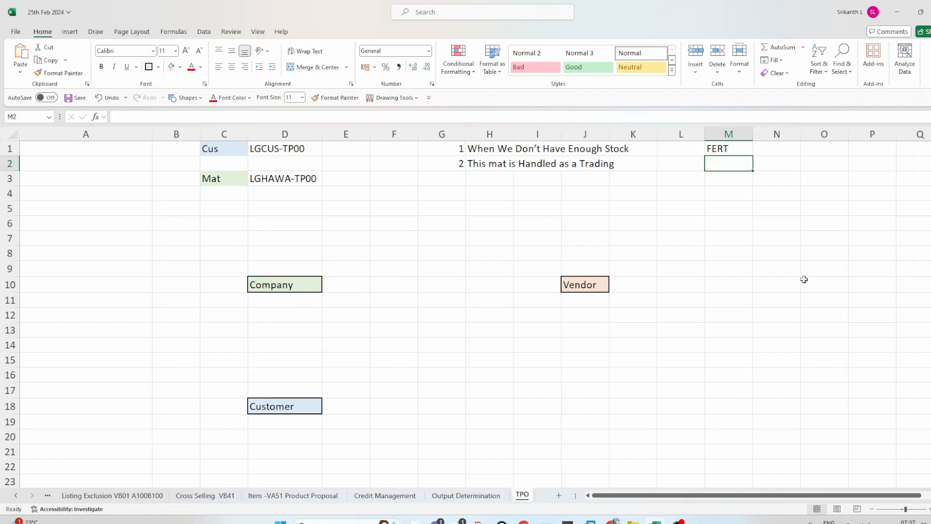
text(HAWA)
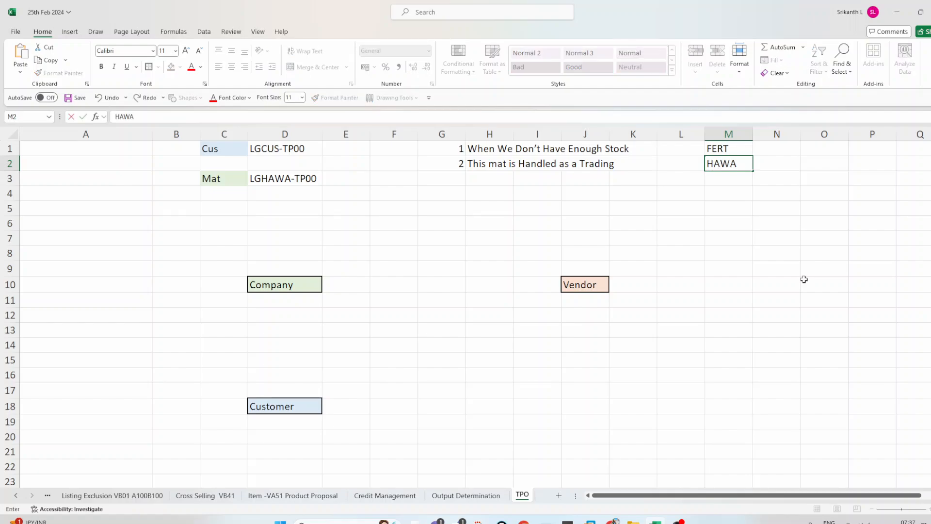
key(Tab)
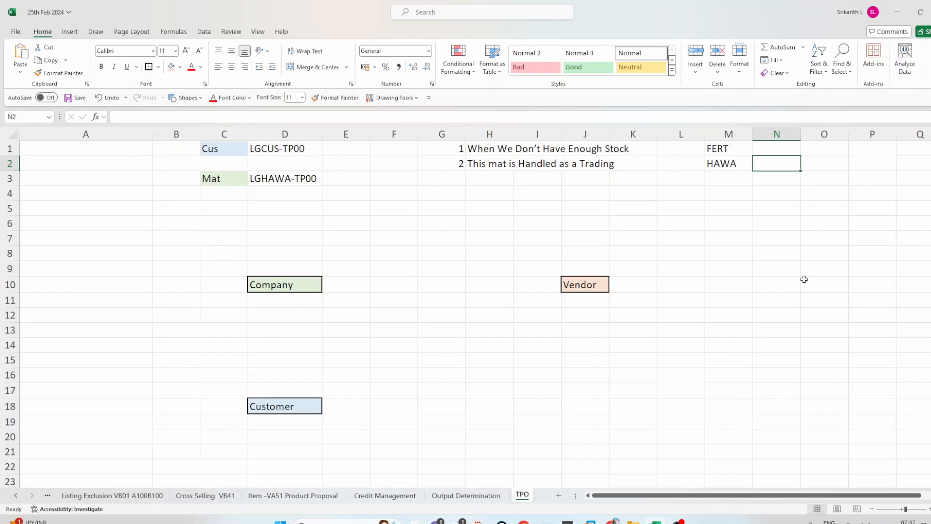
Enter NORM in cell N1 beside FERT and BANS in cell N2 beside HAWA
key(Up)
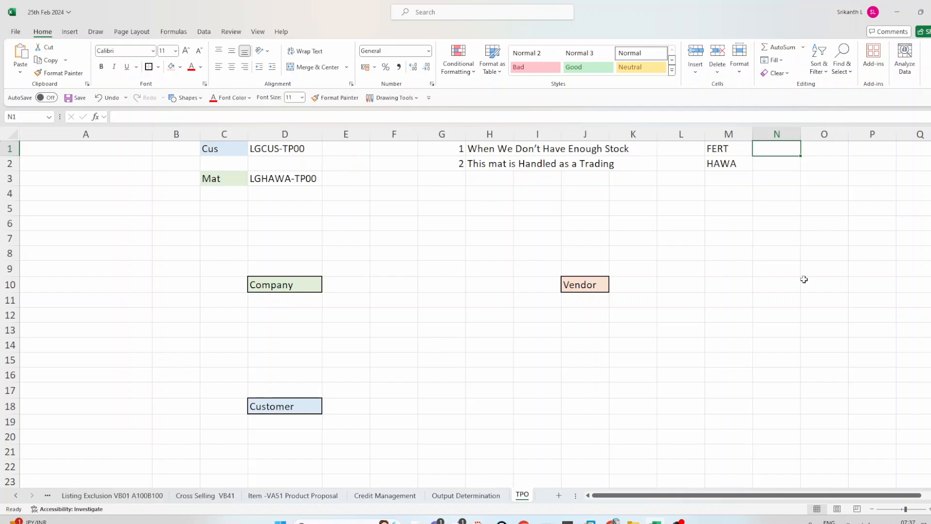
text(NORM)
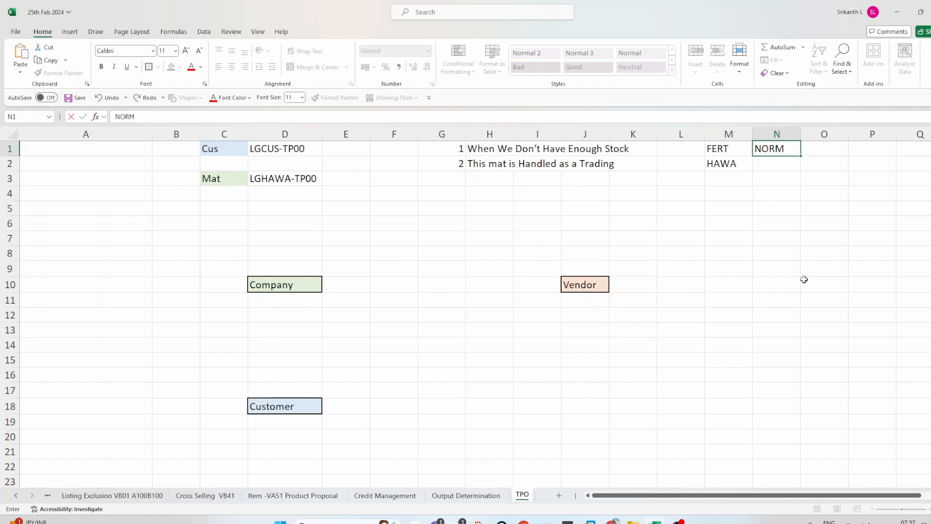
key(Return)
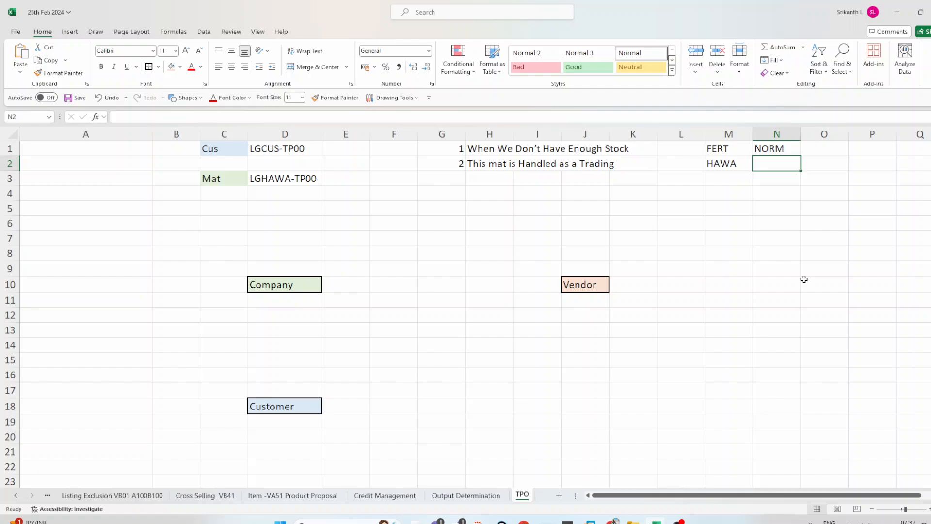
text(BANS)
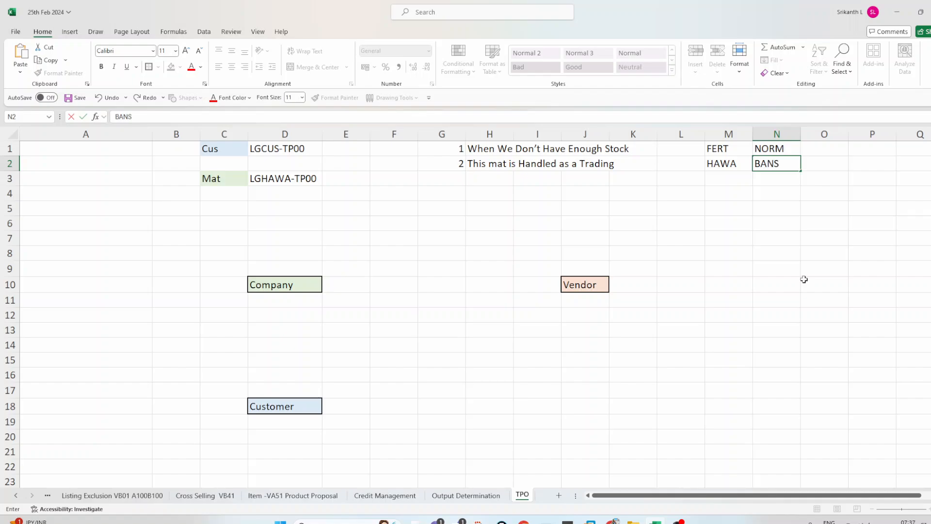
click(804, 279)
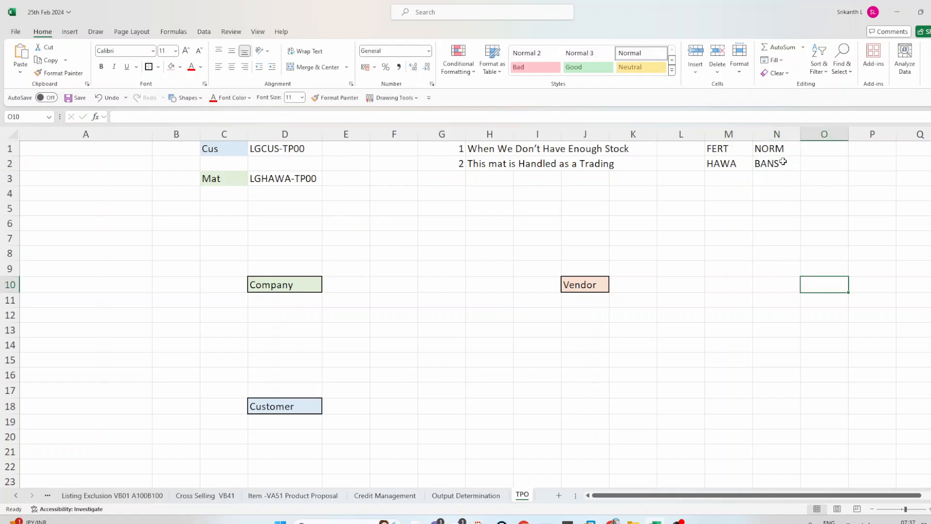
click(783, 162)
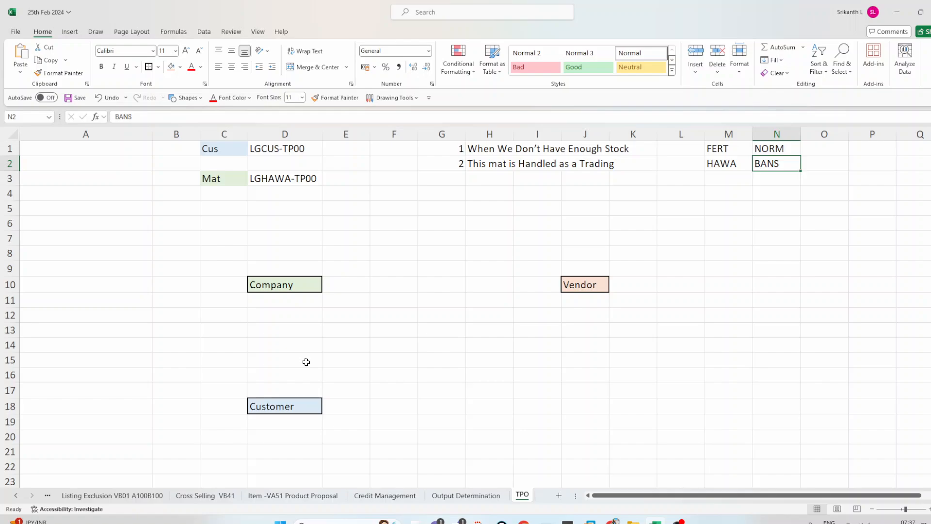
click(433, 145)
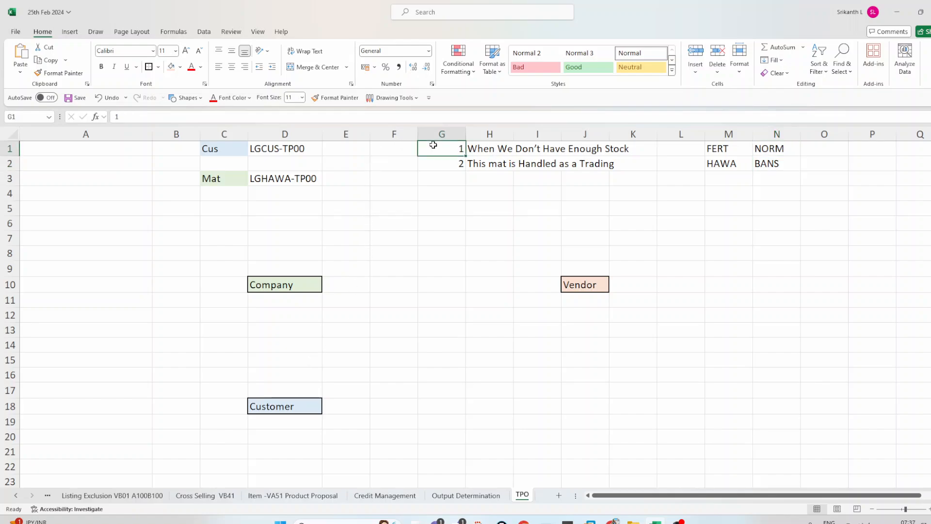
click(437, 159)
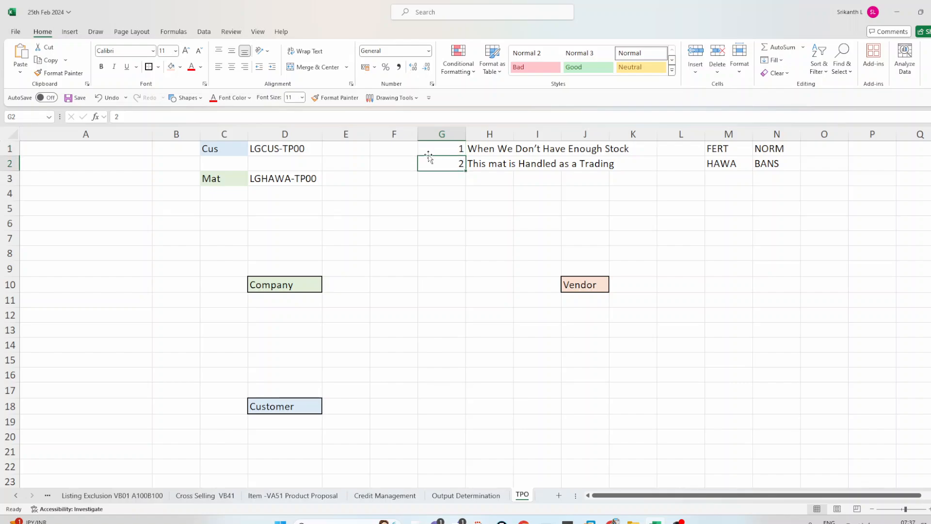
Insert a straight arrow about 3.5 cm long running from the Customer cell up to the Company cell
click(71, 32)
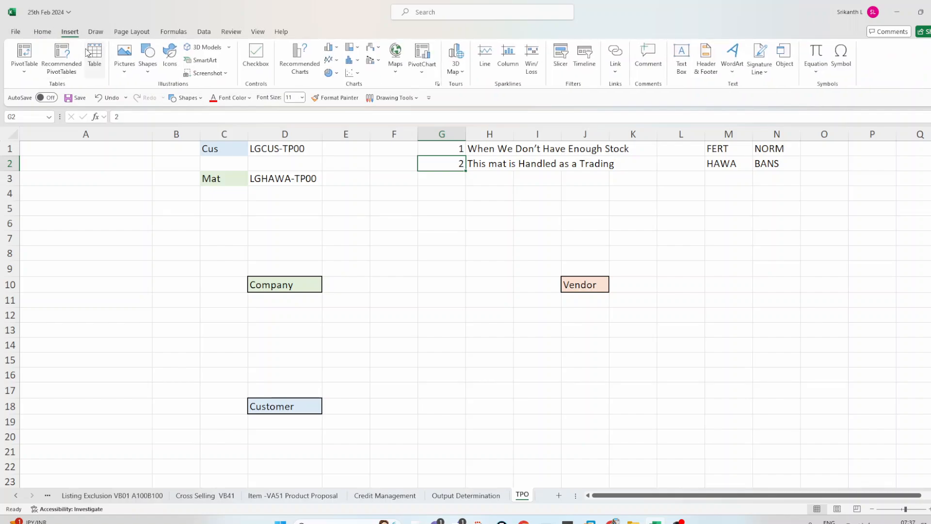
click(145, 71)
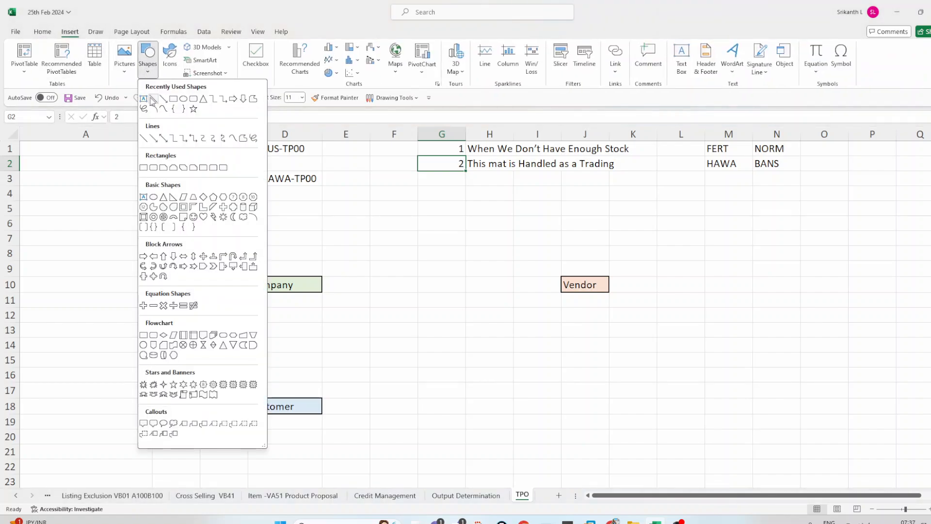
click(153, 100)
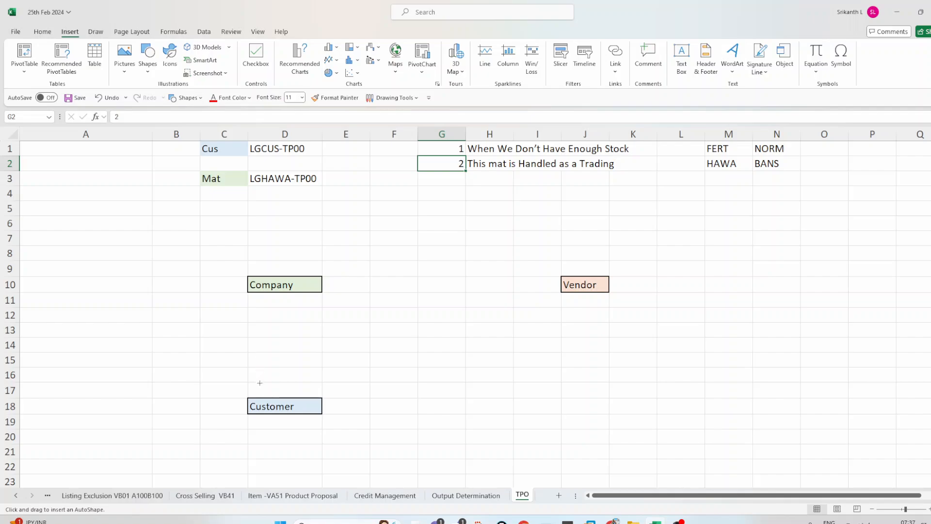
drag(260, 395, 261, 295)
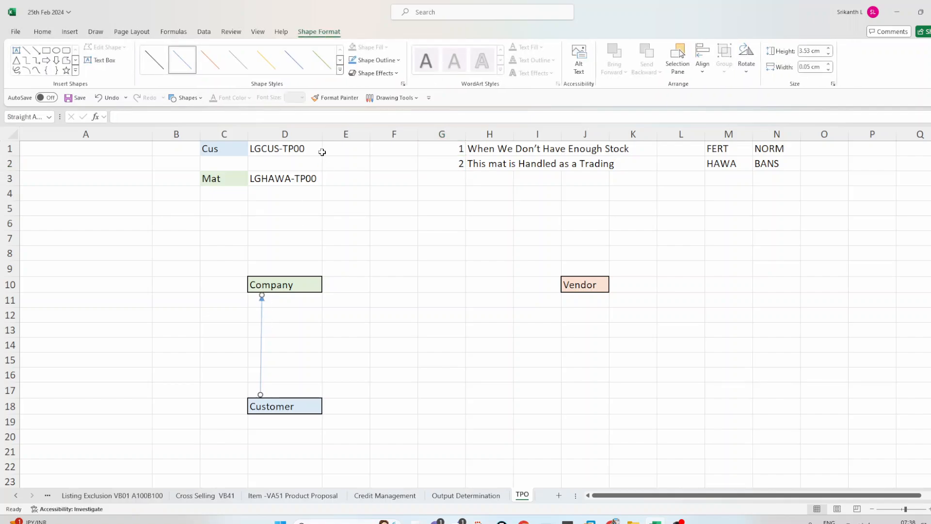
Apply the thick black theme line style to the arrow between Customer and Company and deselect it
click(339, 71)
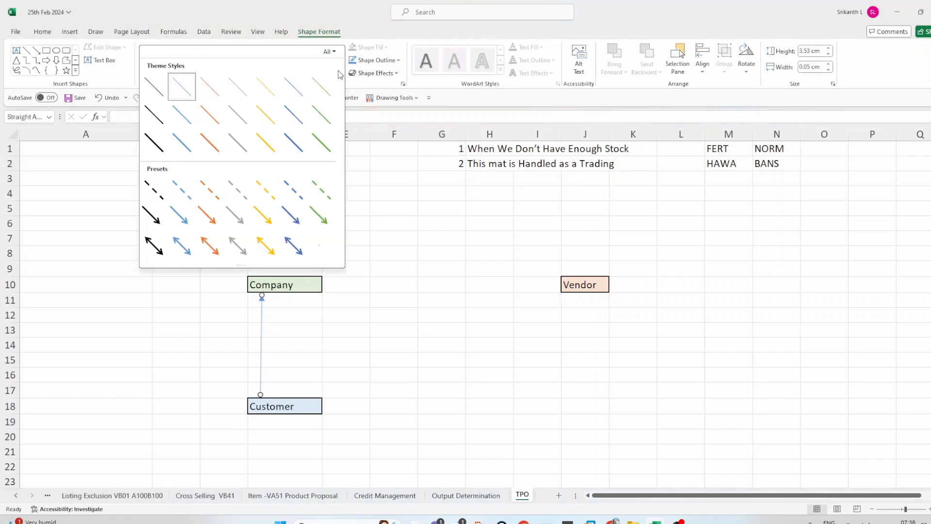
click(154, 142)
click(452, 394)
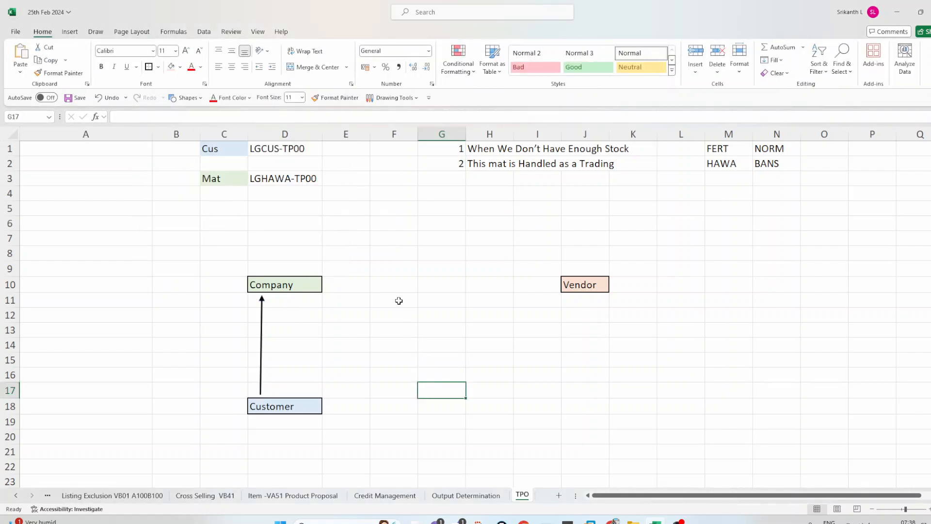
Add an outline border around cell G2, which holds the number 2
click(400, 280)
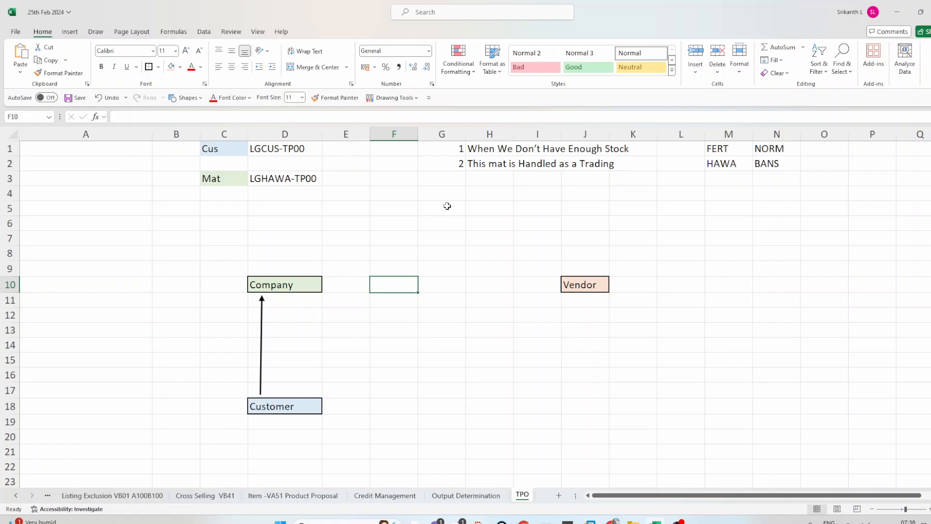
click(451, 163)
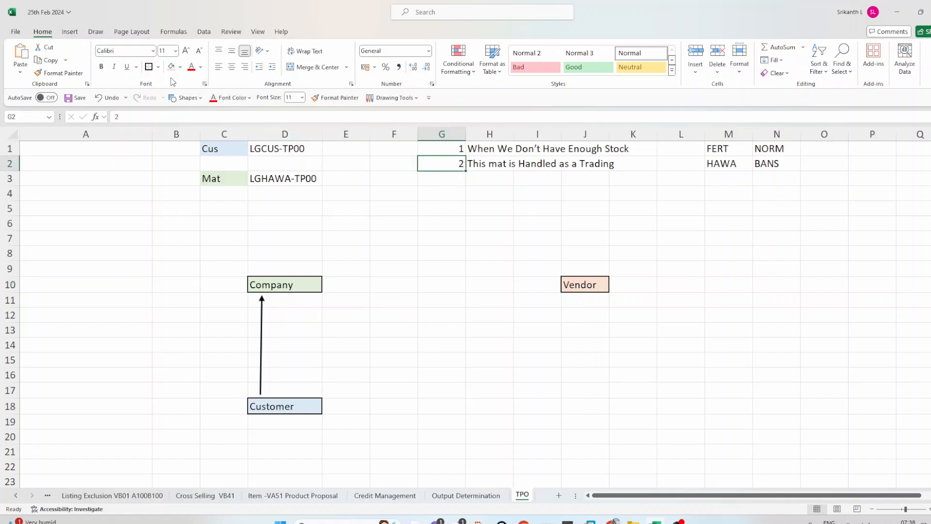
click(149, 67)
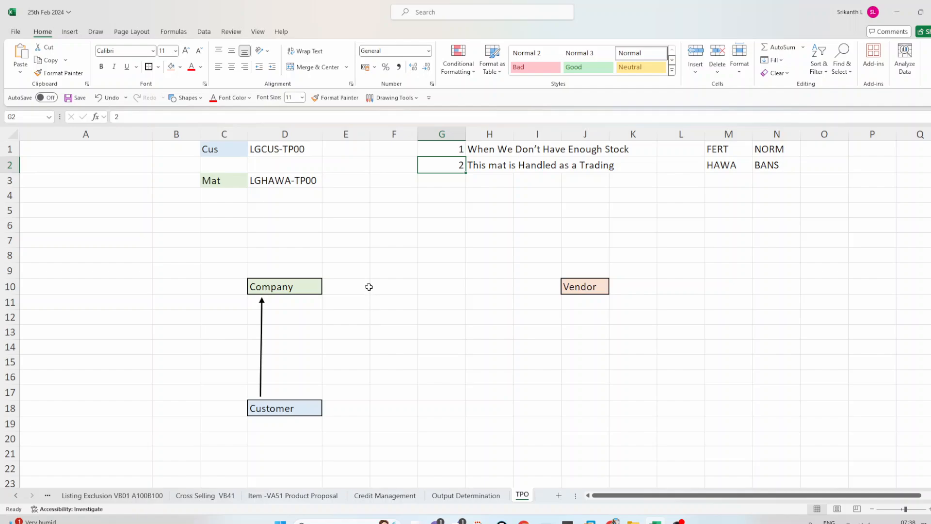
Enter PR in cell F10 between the Company and Vendor cells
click(392, 291)
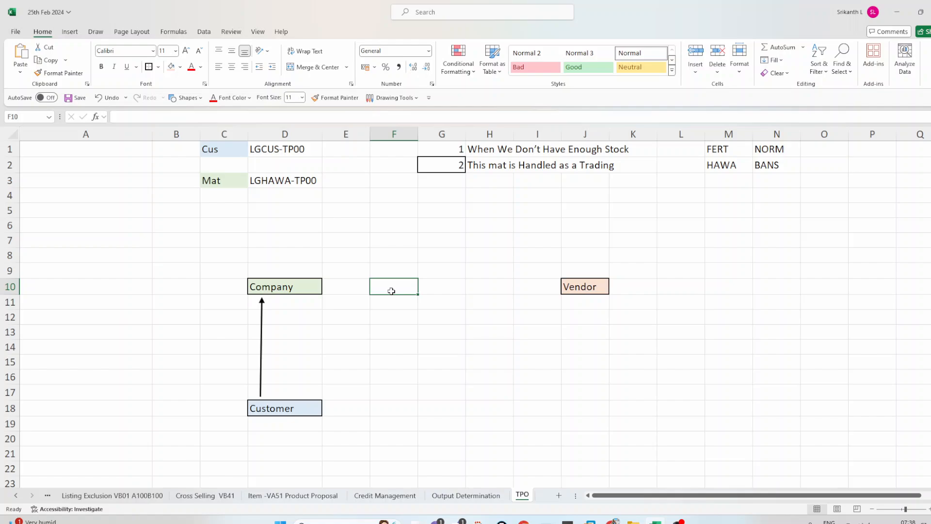
text(PR)
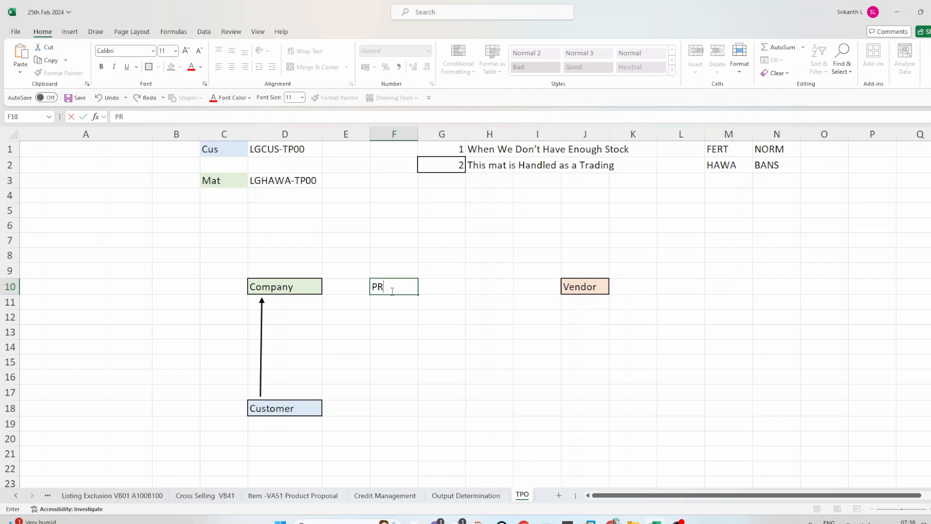
click(867, 243)
click(799, 222)
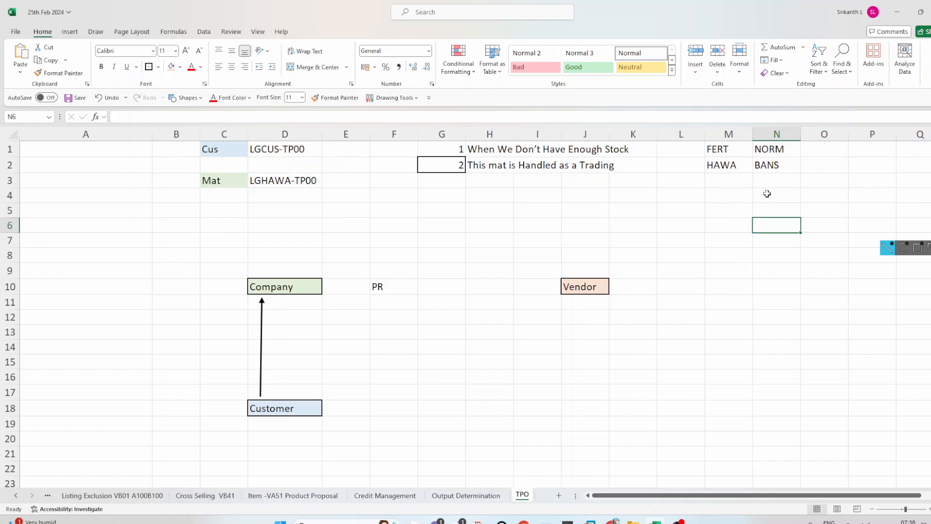
click(903, 313)
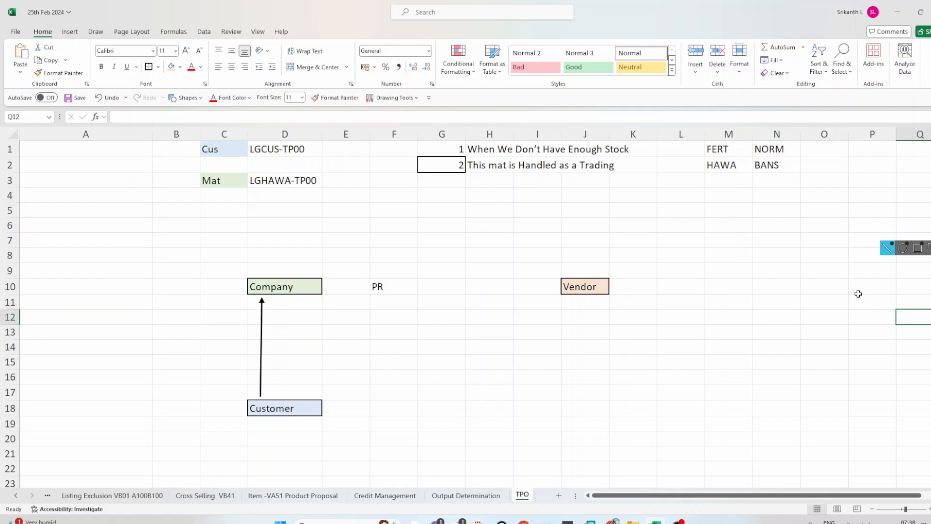
List the sales document types OR, LF and F2 in cells N5 to N7
click(763, 214)
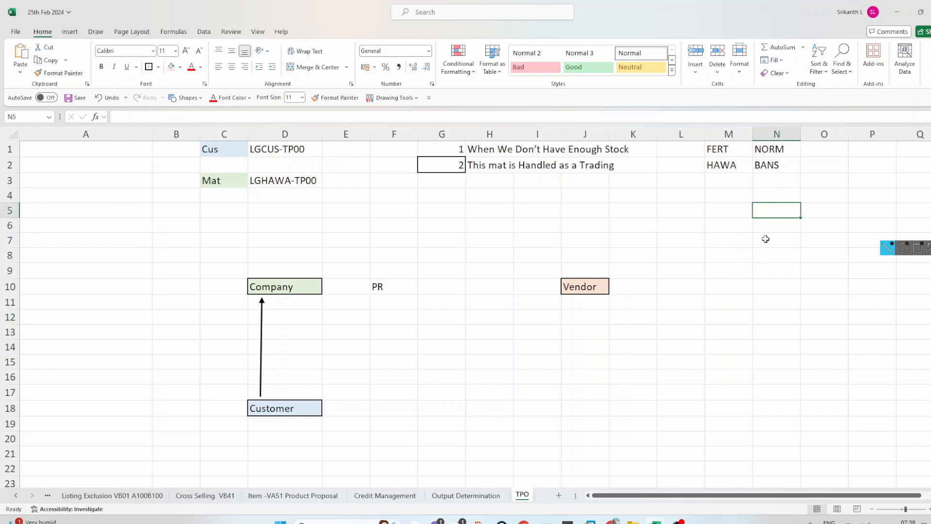
text(OR)
key(Return)
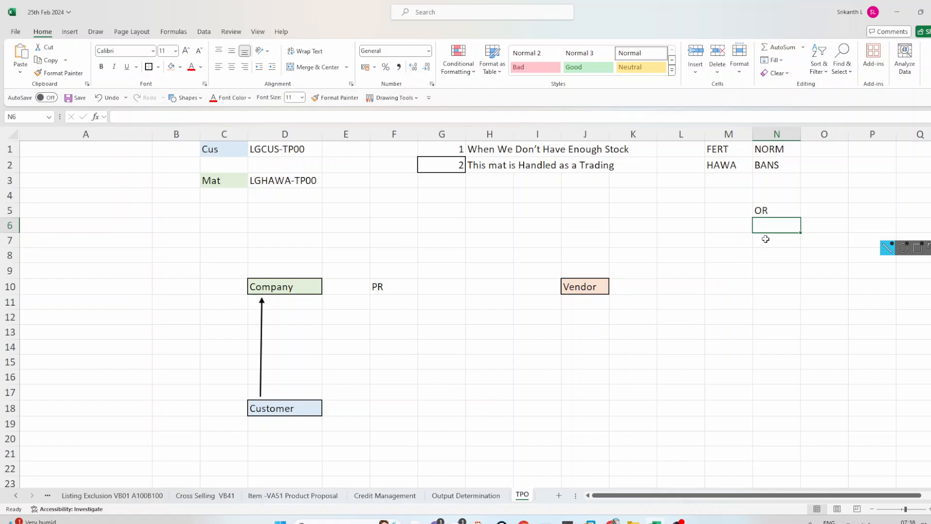
text(LF)
key(Return)
double_click(766, 239)
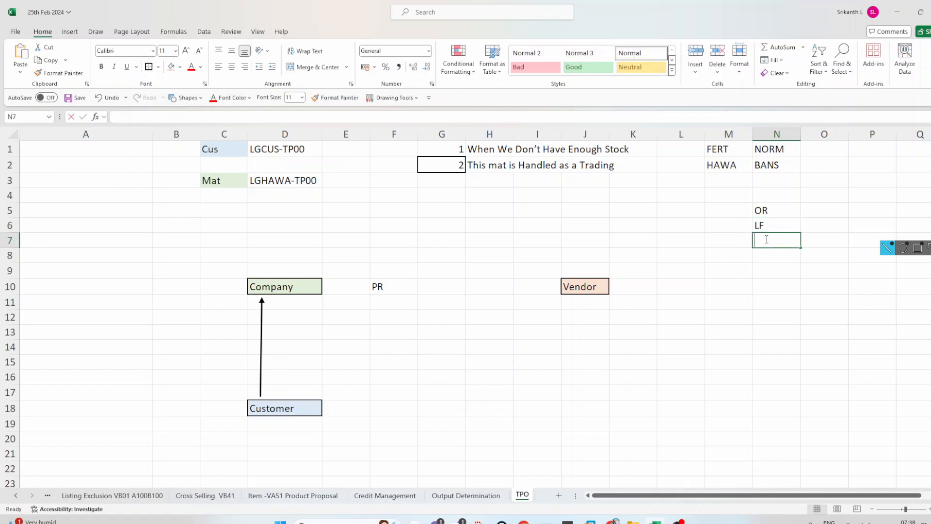
text(F2)
key(Tab)
Enter QT in cell N4 directly above OR
key(Up)
key(Up)
key(Up)
key(Left)
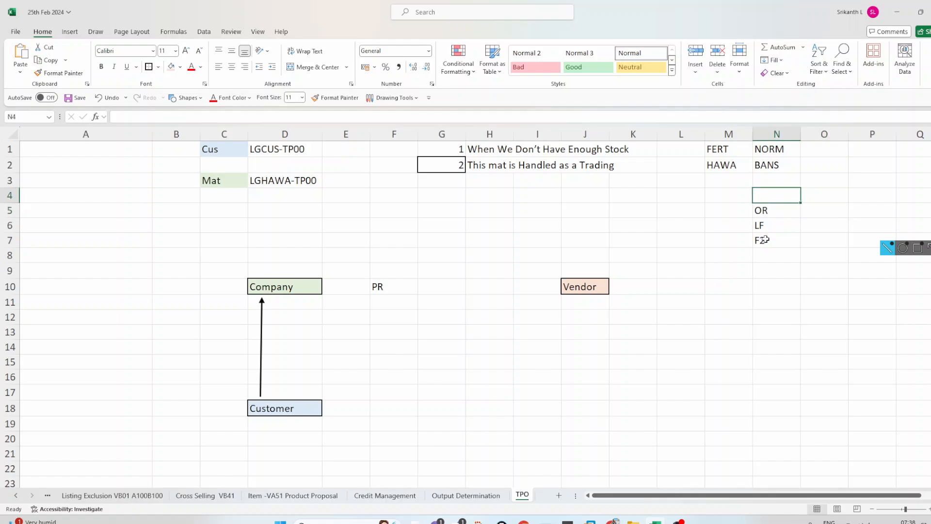
text(QT)
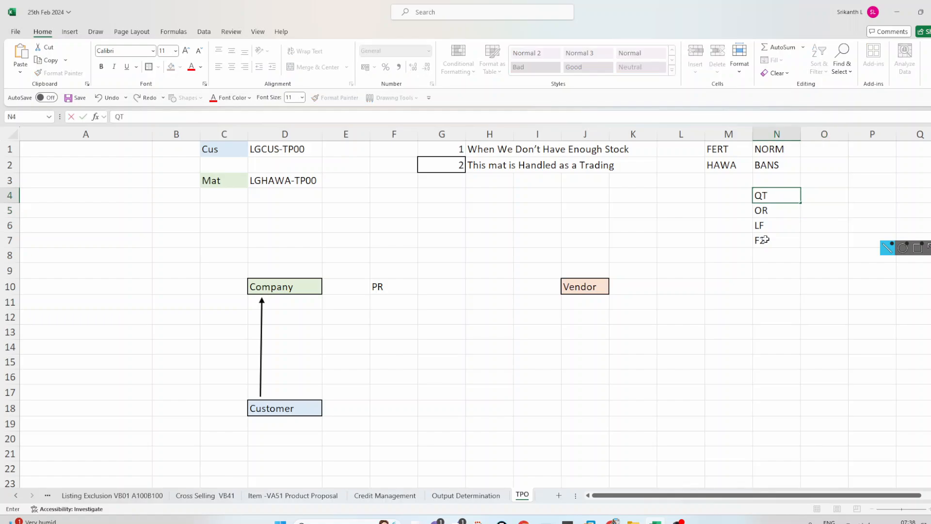
key(Tab)
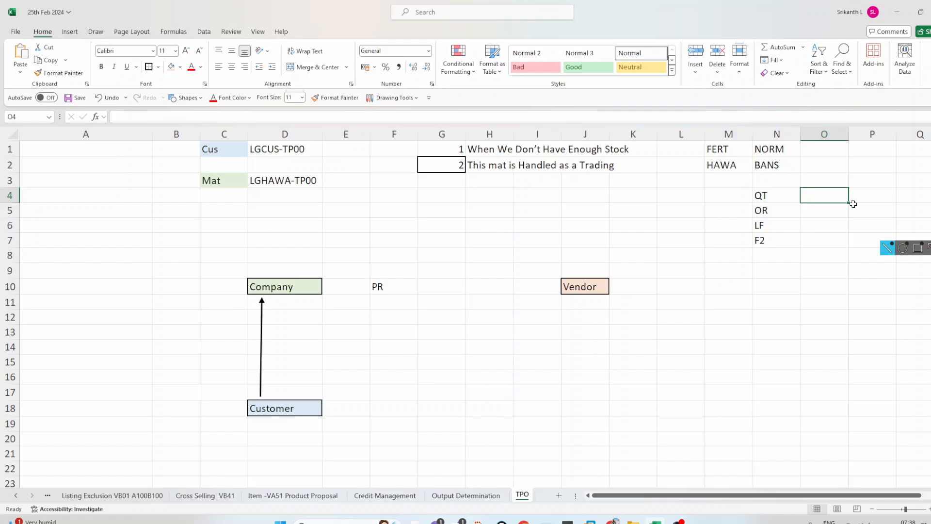
click(892, 330)
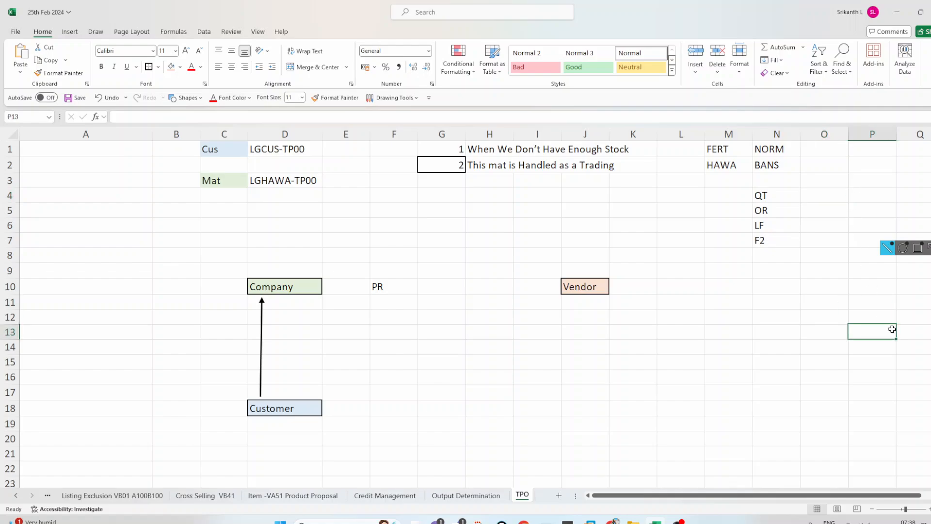
Enter PO, MIGO and MIRO in cells O5 to O7 beside OR, LF and F2
click(831, 209)
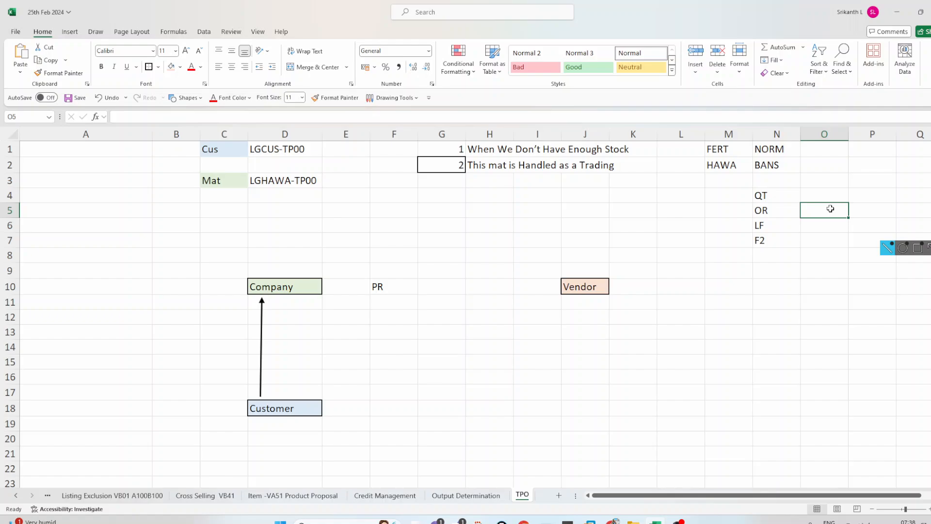
text(PO)
key(Return)
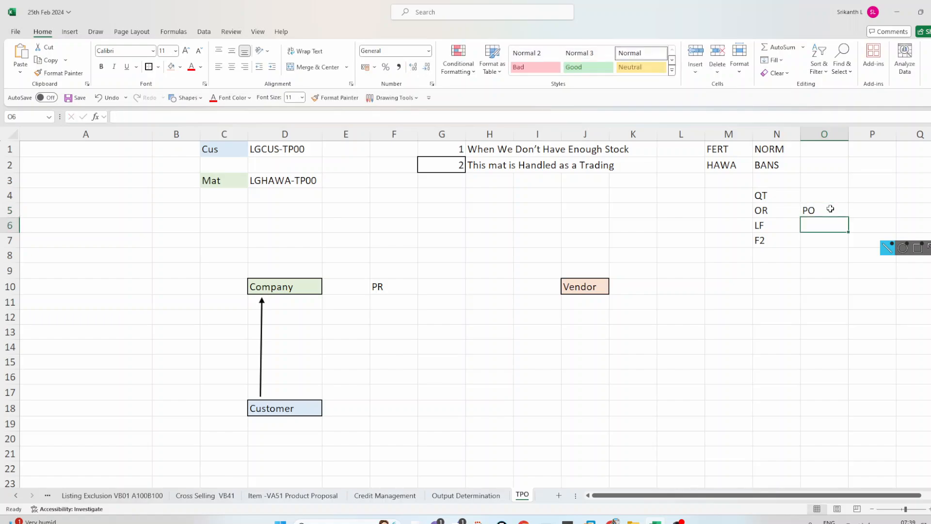
text(GO)
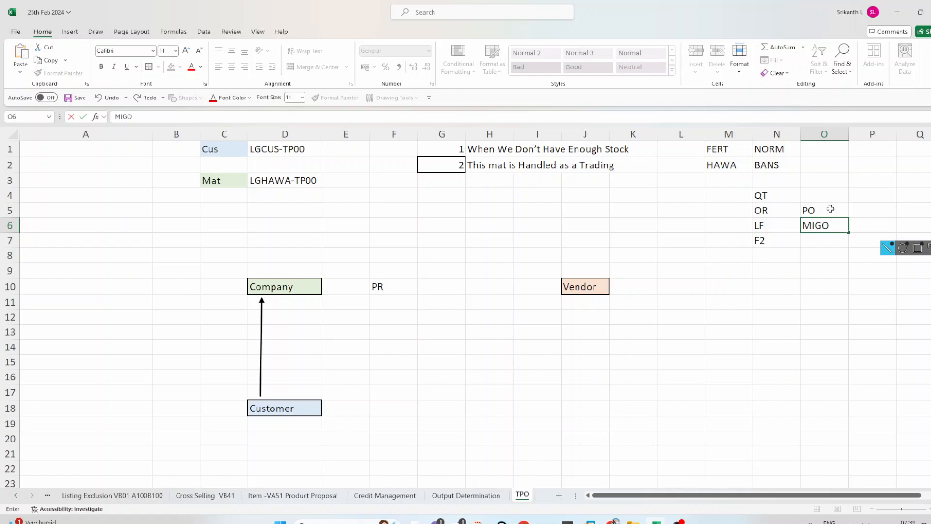
key(Return)
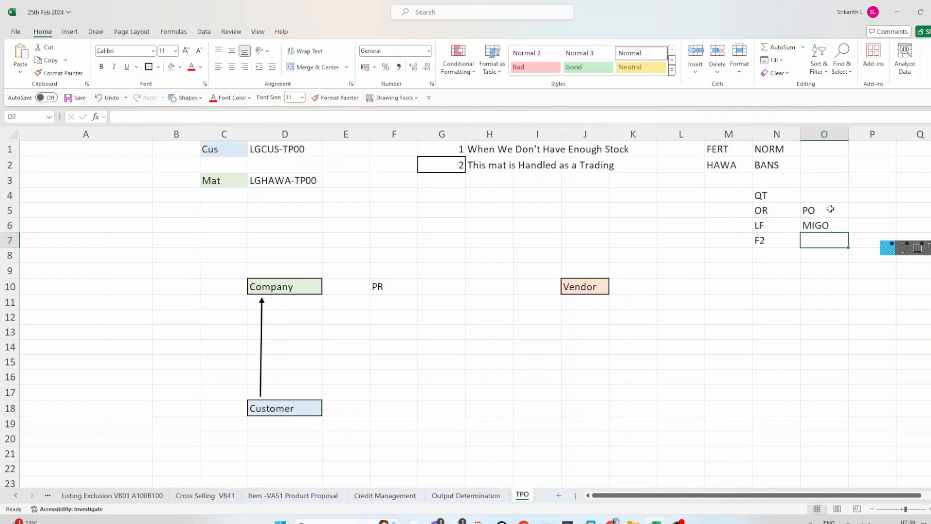
text(MIR)
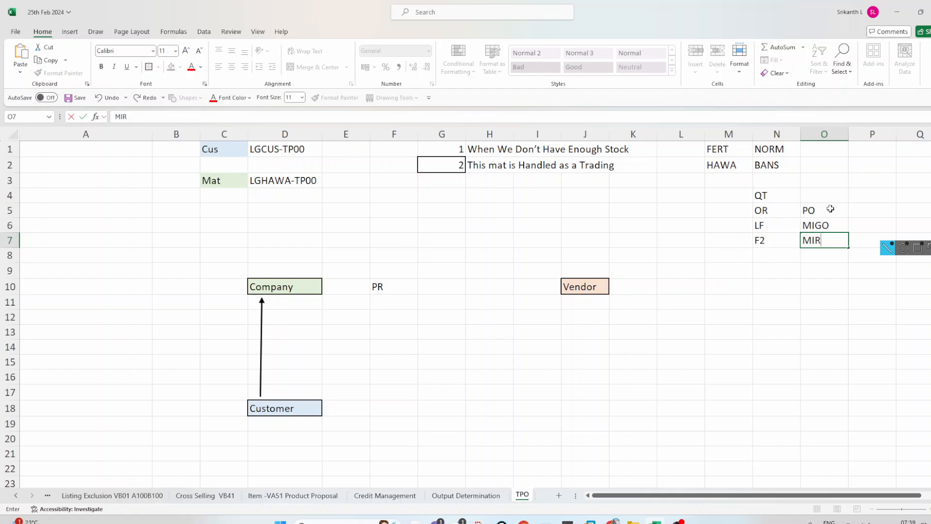
text(O)
click(829, 196)
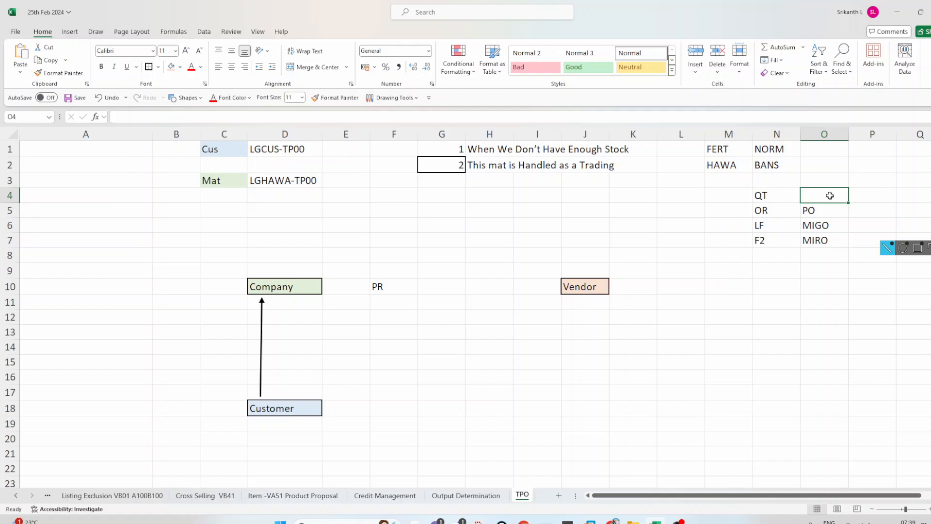
Enter PR in cell O4 beside QT
click(780, 198)
click(819, 195)
text(PR)
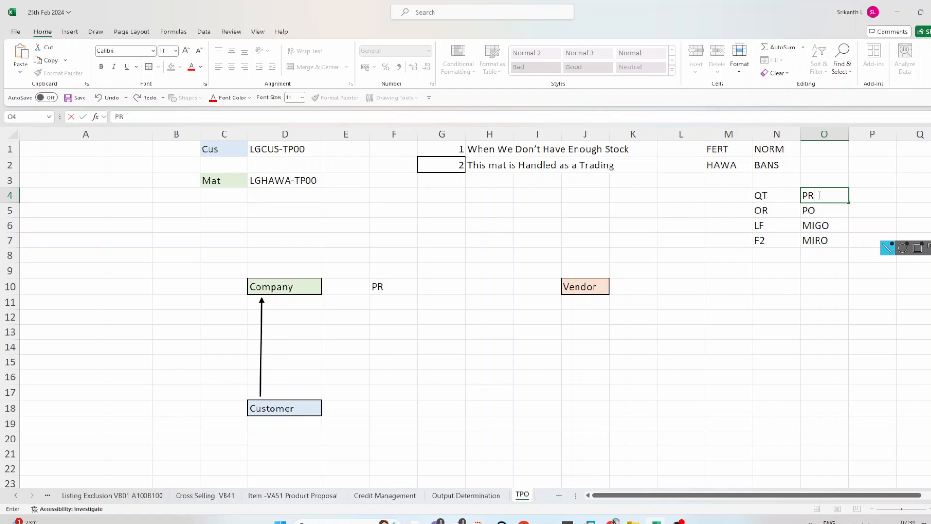
click(868, 179)
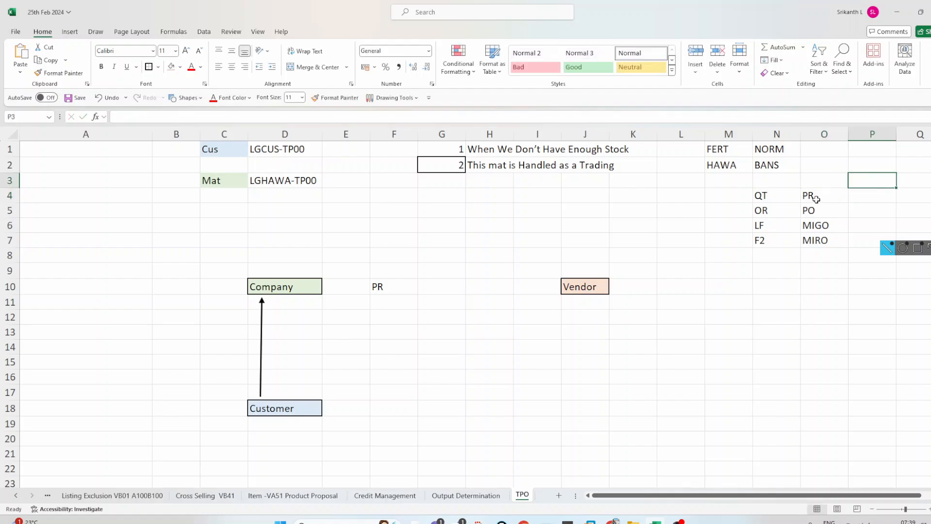
click(818, 194)
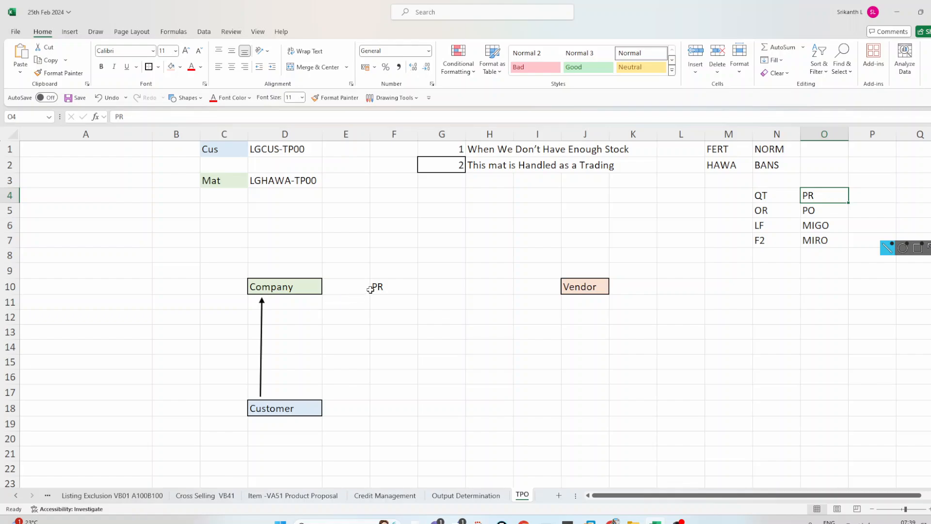
click(393, 281)
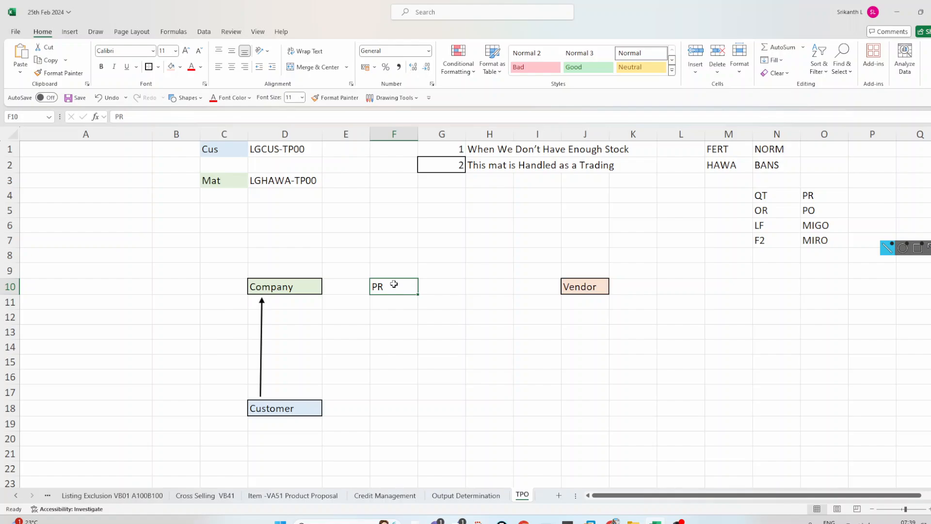
click(450, 147)
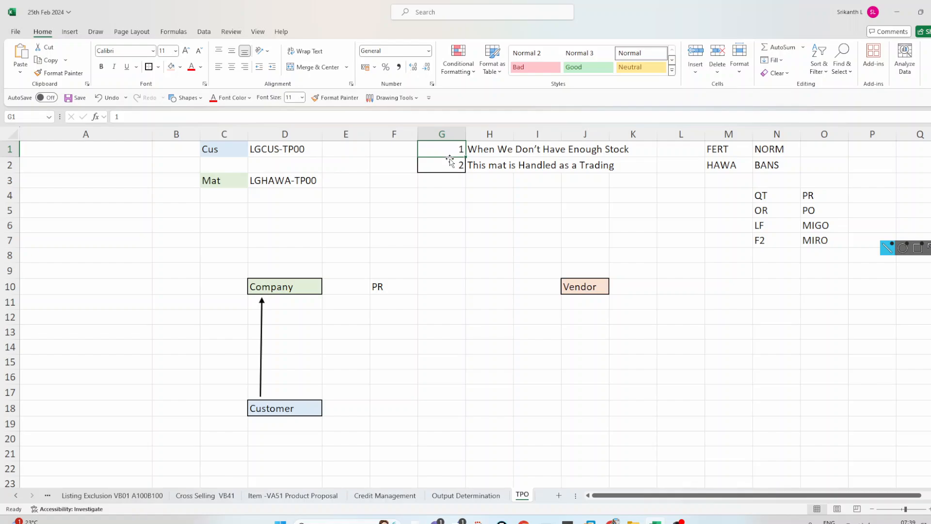
click(450, 165)
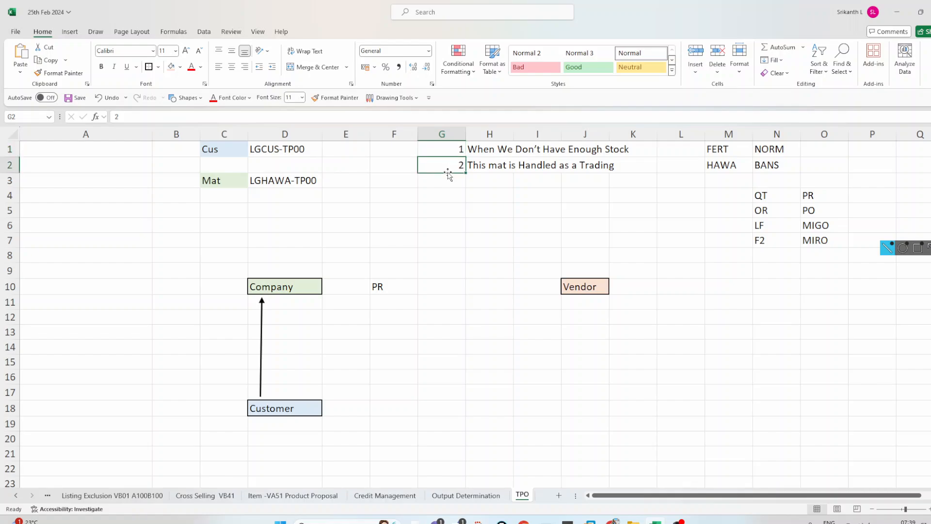
click(395, 287)
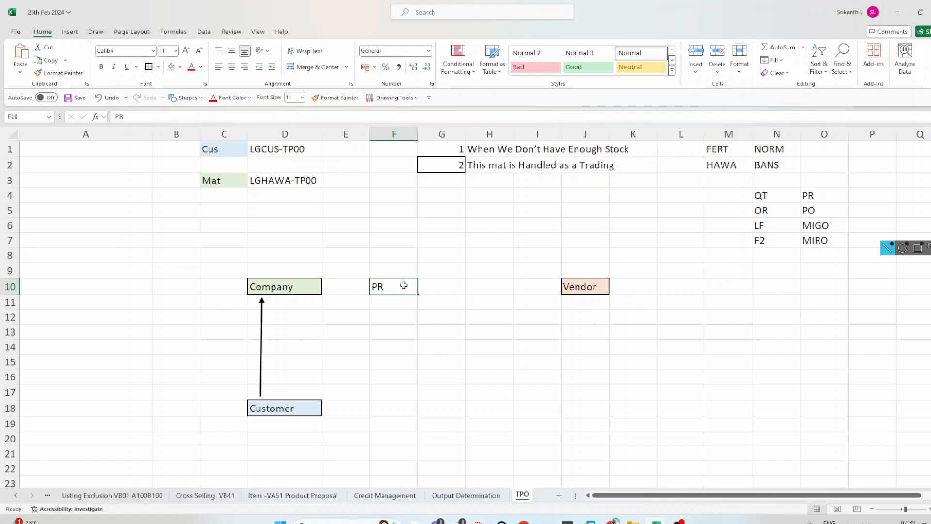
Enter PO in cell H10 between PR and the Vendor cell
click(488, 286)
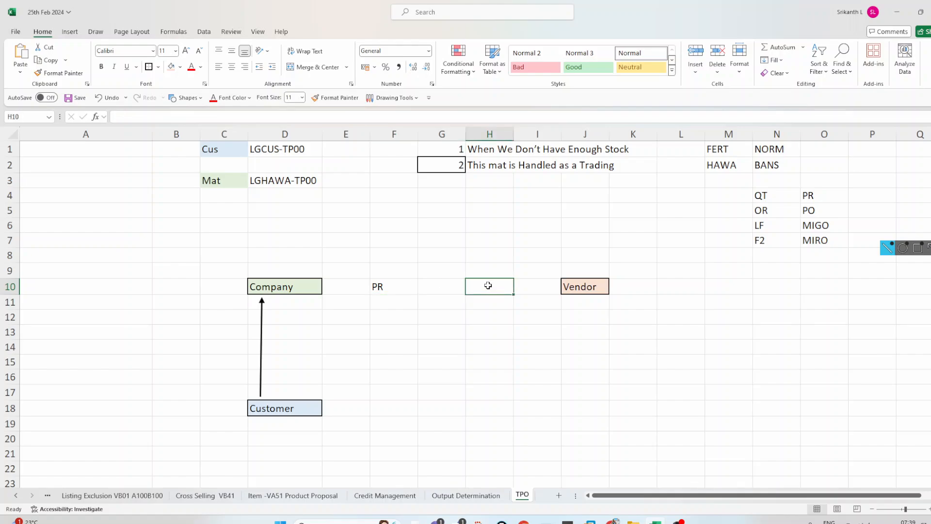
text(PO)
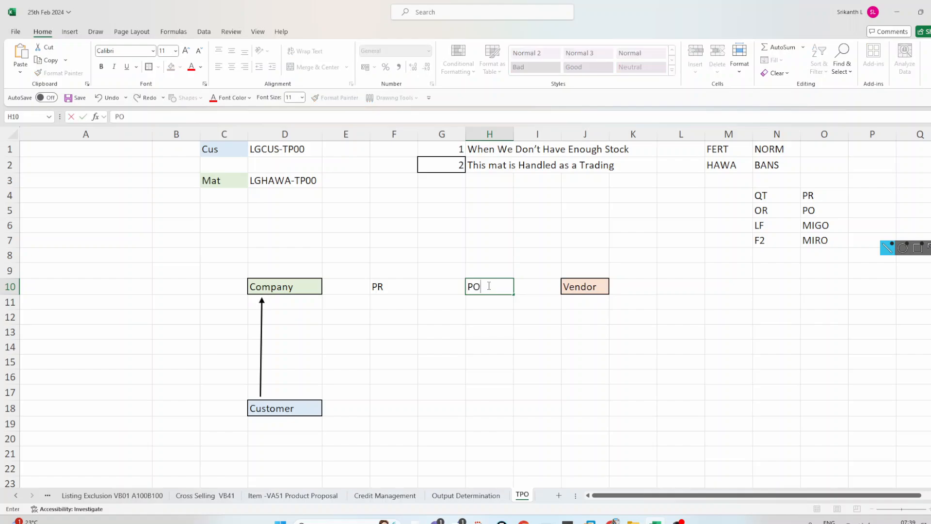
click(577, 236)
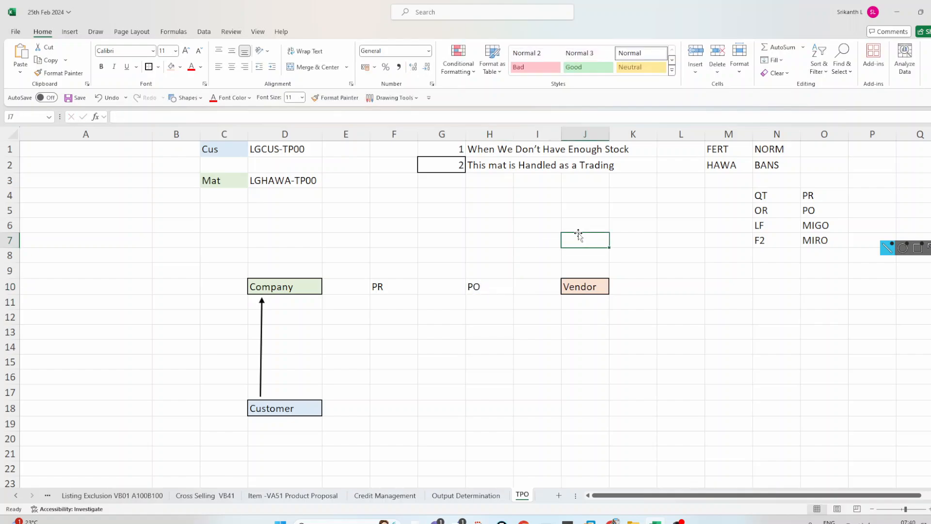
click(492, 282)
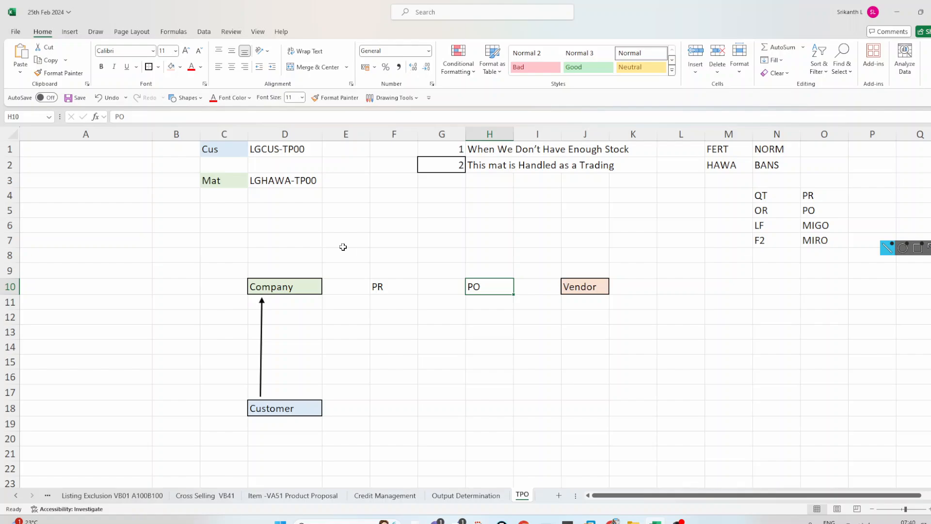
Insert a straight horizontal arrow about 1.5 cm long running from the Company cell to PR in F10
click(71, 32)
click(148, 77)
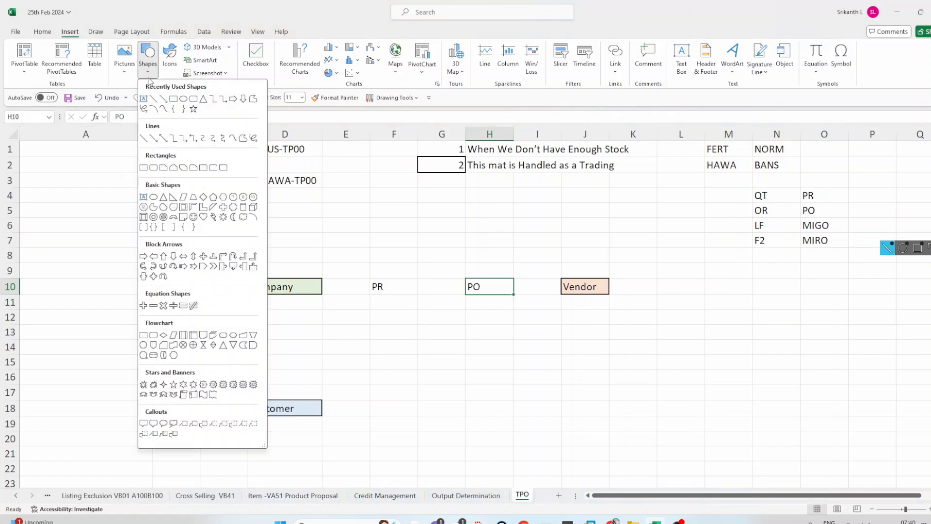
click(164, 100)
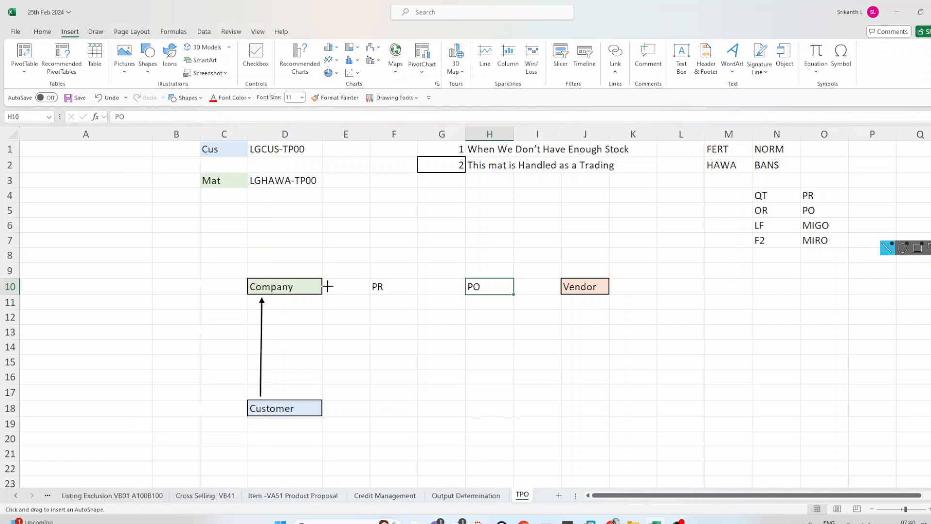
drag(327, 286, 370, 286)
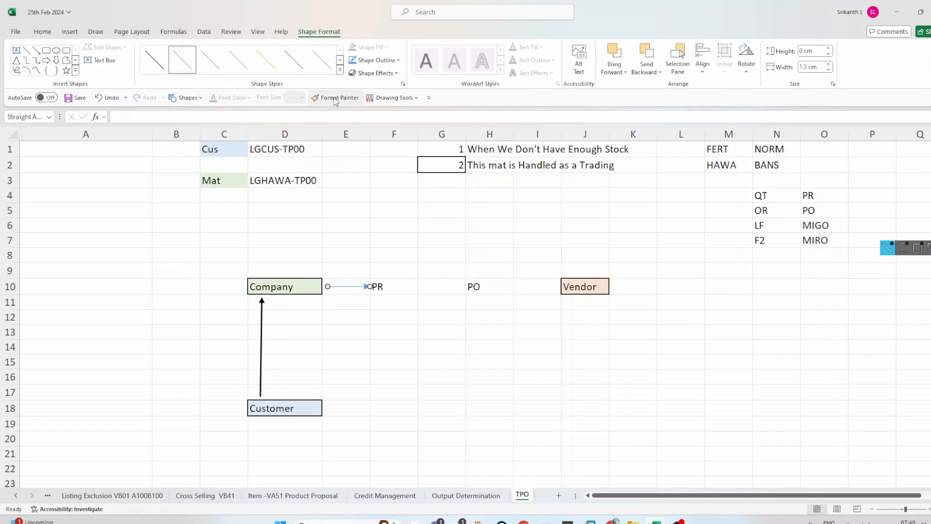
Apply a thick orange line style to the Company-to-PR arrow and paste a copy of it spanning from PR to PO
click(339, 71)
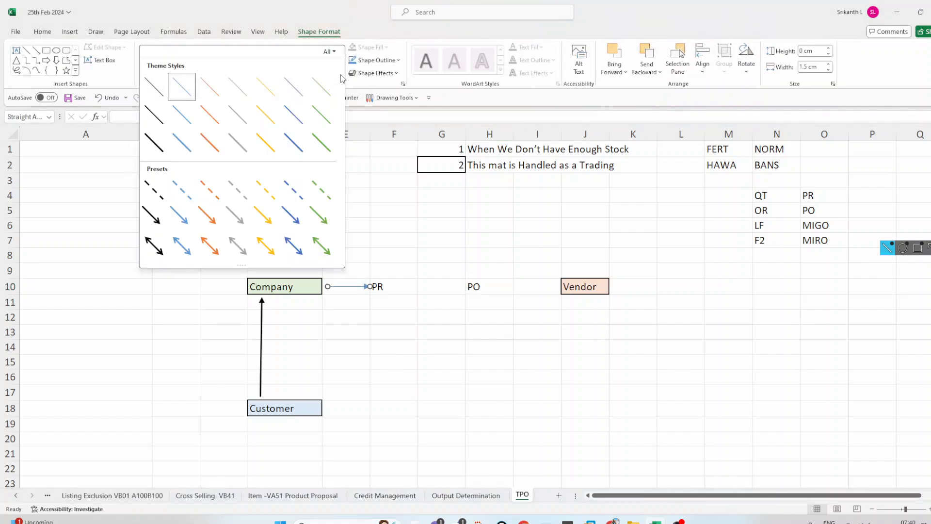
click(214, 139)
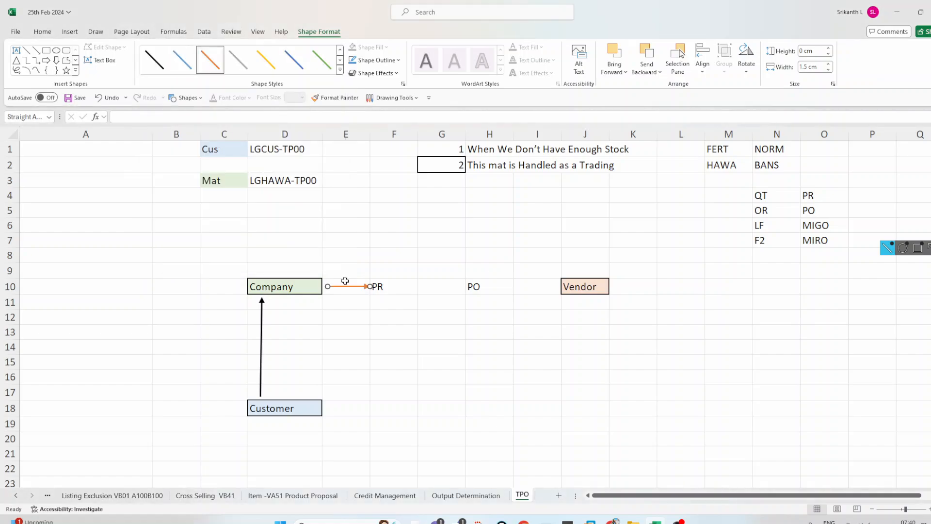
click(390, 344)
key(ctrl+v)
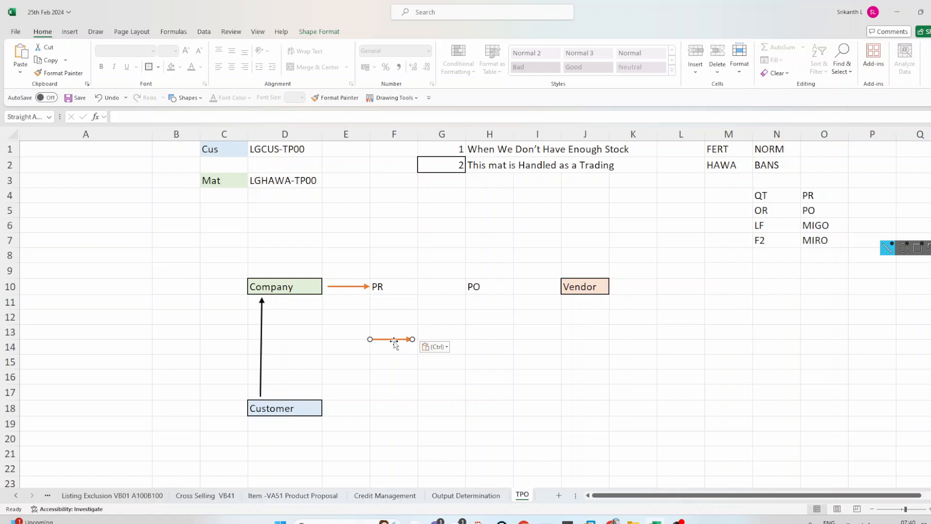
drag(397, 339, 466, 286)
click(491, 347)
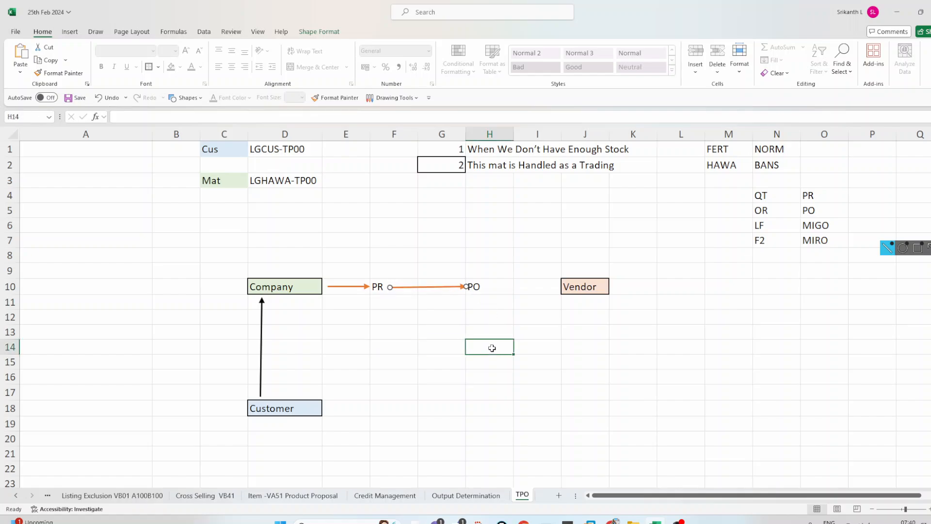
Paste another copy of the orange arrow and fit it level between PO and the Vendor cell
key(ctrl+v)
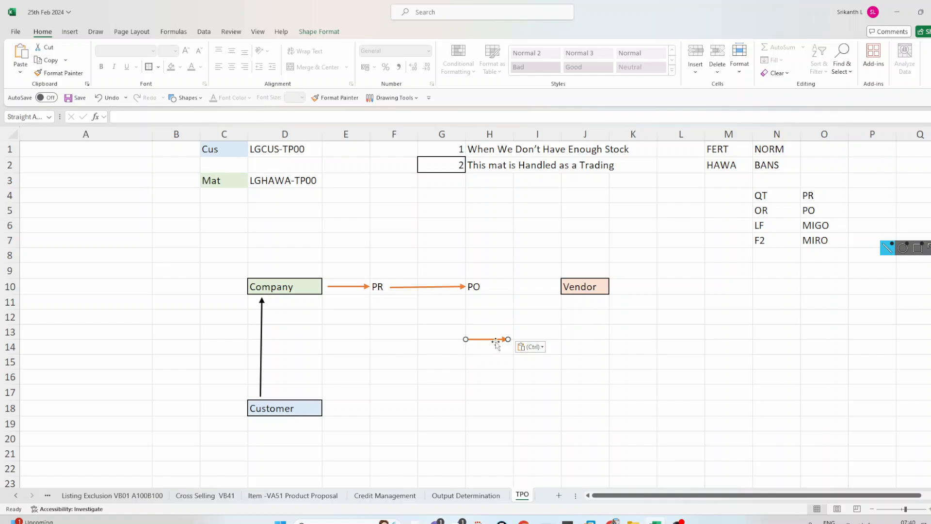
drag(497, 341, 558, 286)
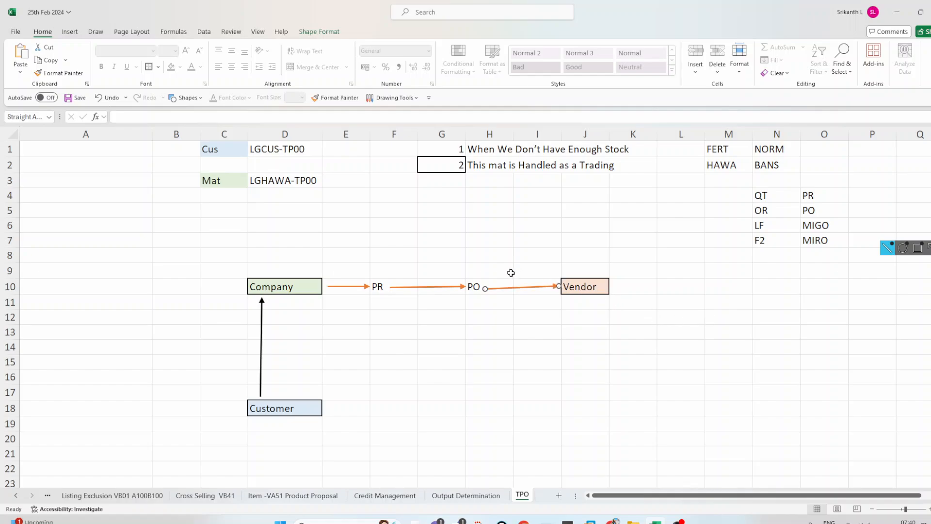
drag(486, 287, 485, 285)
click(873, 334)
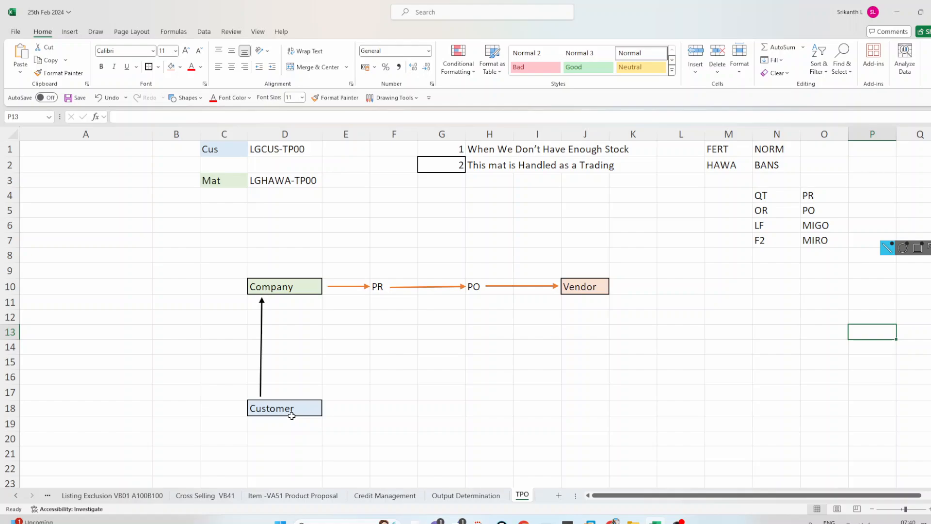
Insert a straight line about 8.5 cm wide and 4 cm high from Customer to Vendor and give it a green dashed style
click(473, 286)
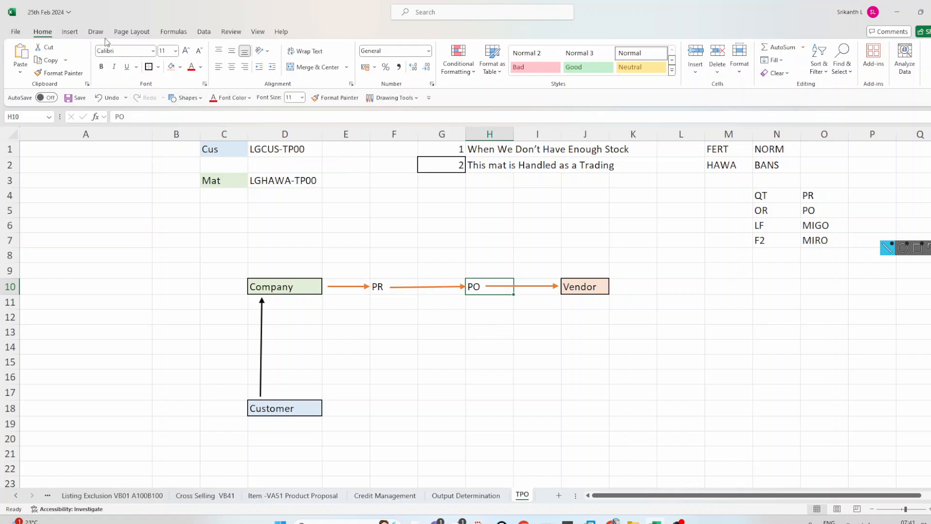
click(70, 32)
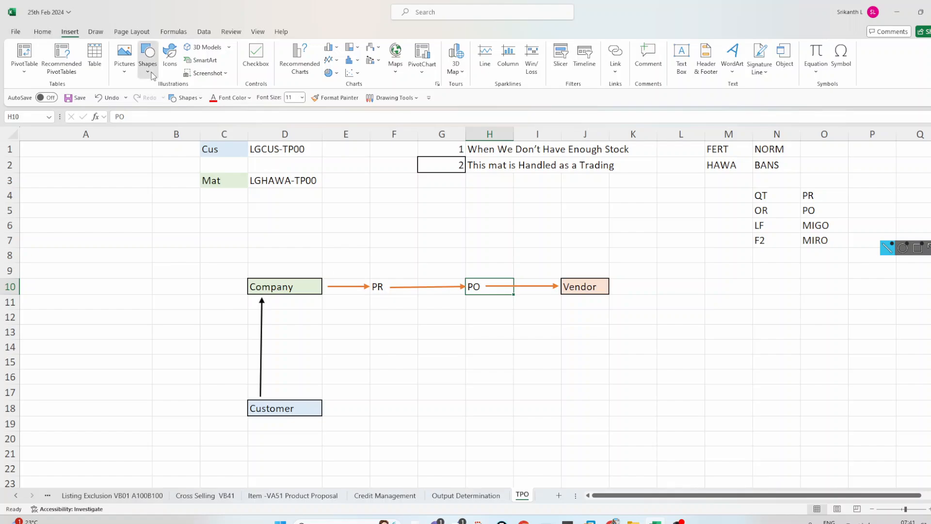
click(147, 55)
click(159, 100)
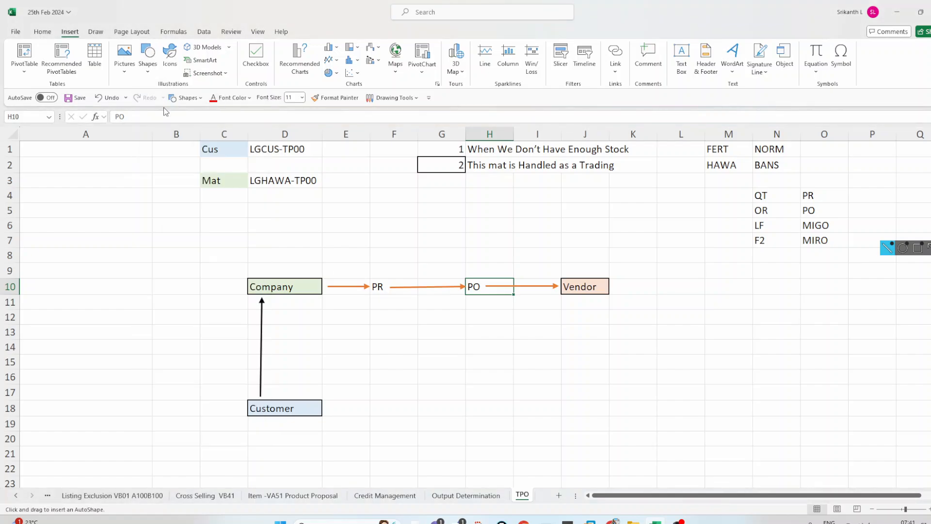
drag(325, 410, 565, 297)
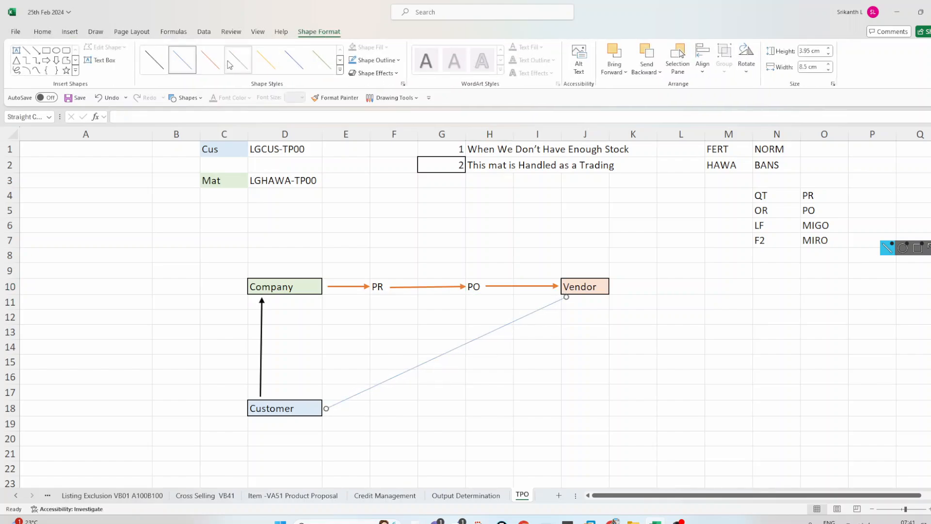
click(340, 72)
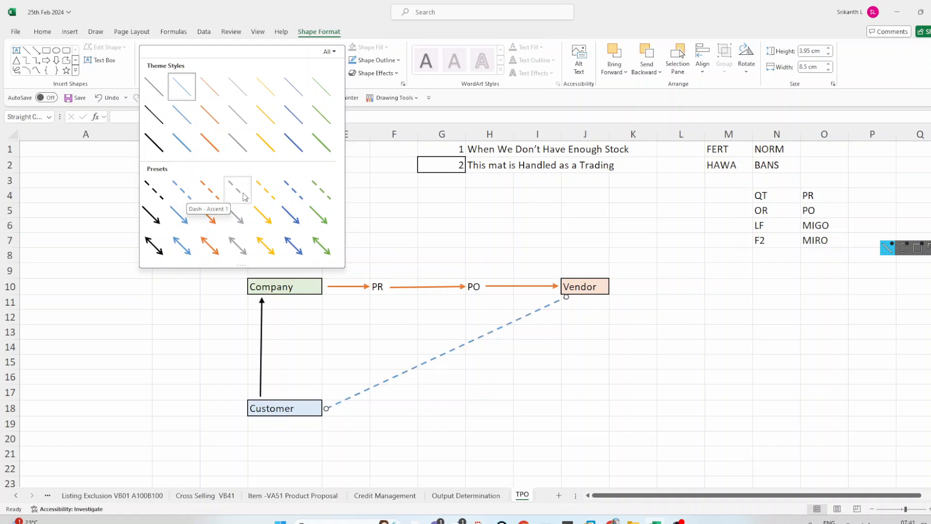
click(328, 193)
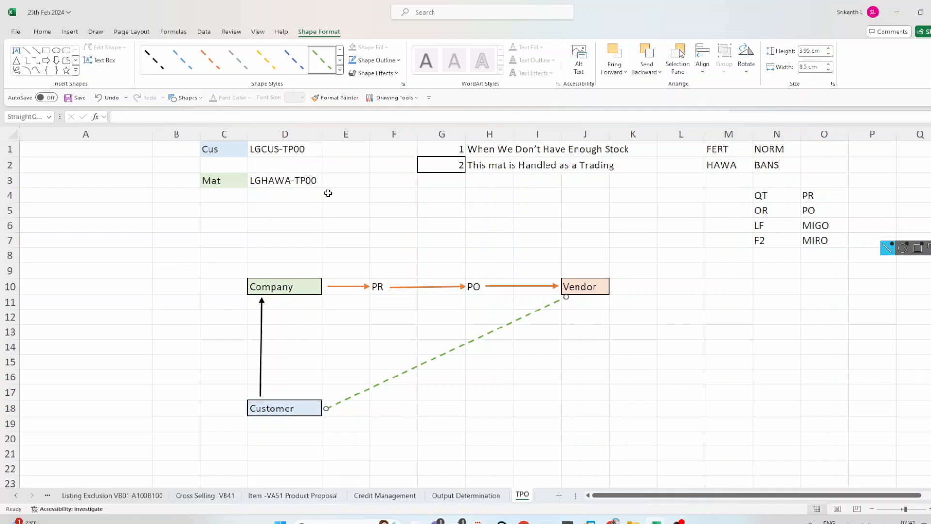
click(603, 413)
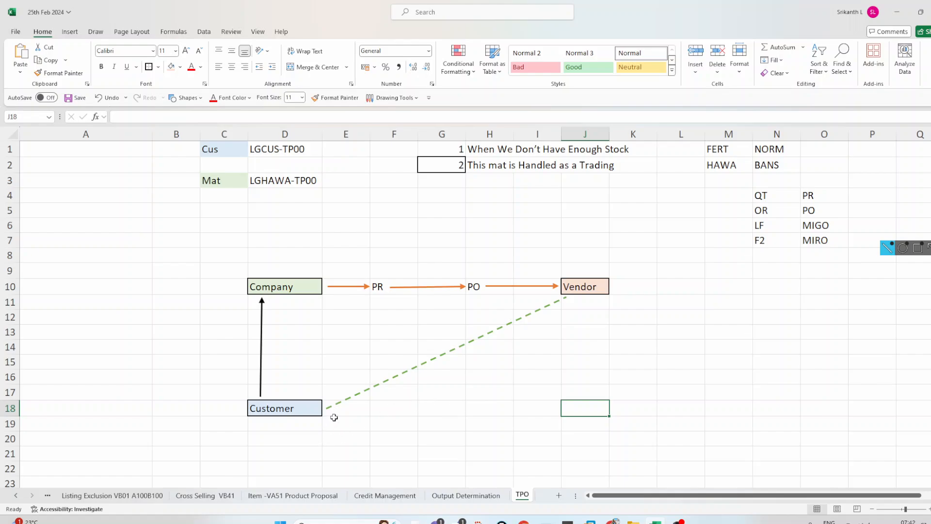
Change the dashed line between Customer and Vendor to the blue dashed style
click(343, 400)
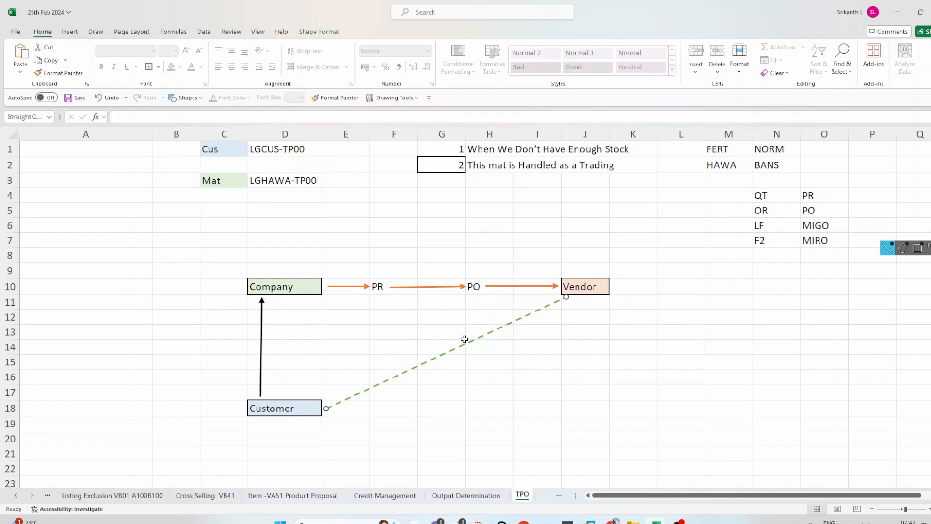
click(545, 369)
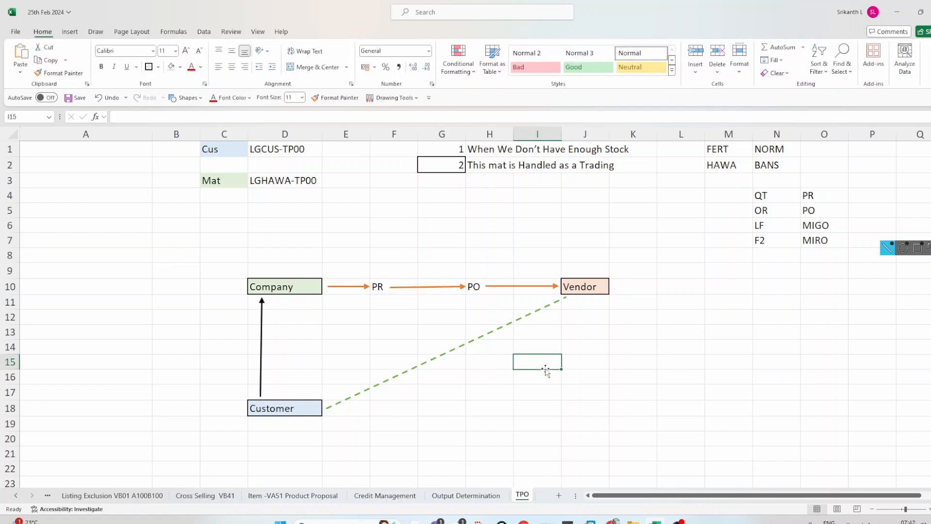
click(461, 345)
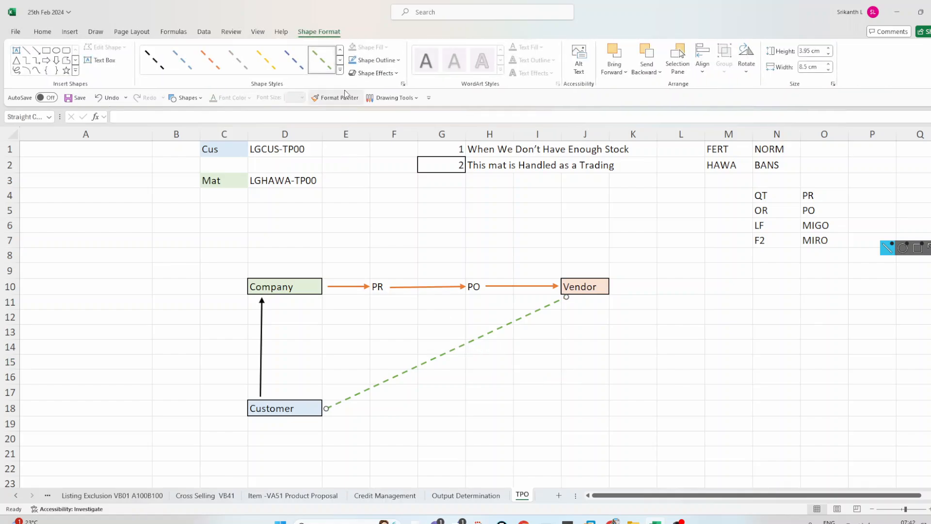
click(306, 65)
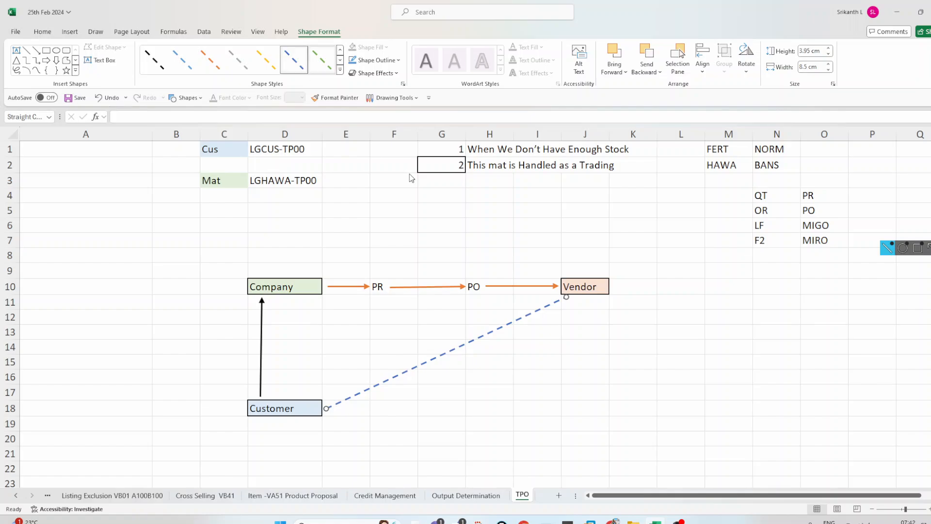
click(712, 373)
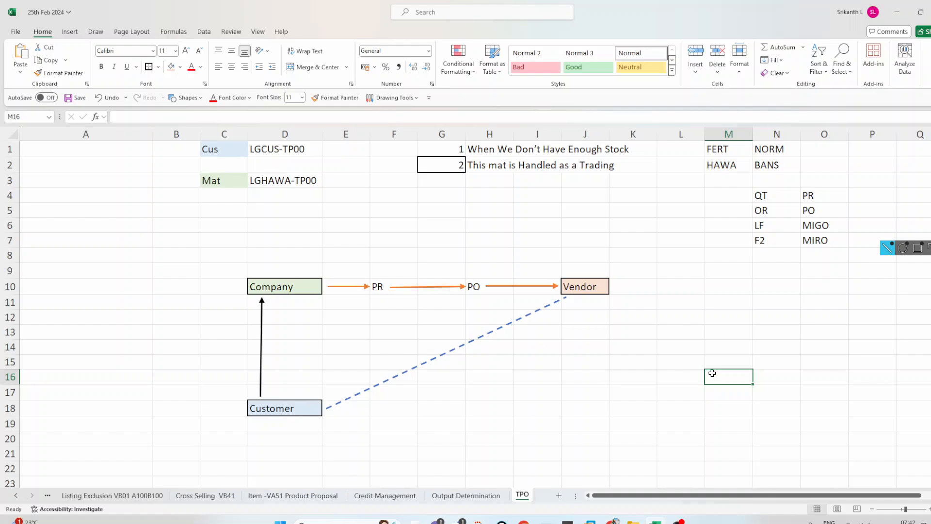
Enter Customer Inv in cell N8 below F2
click(763, 243)
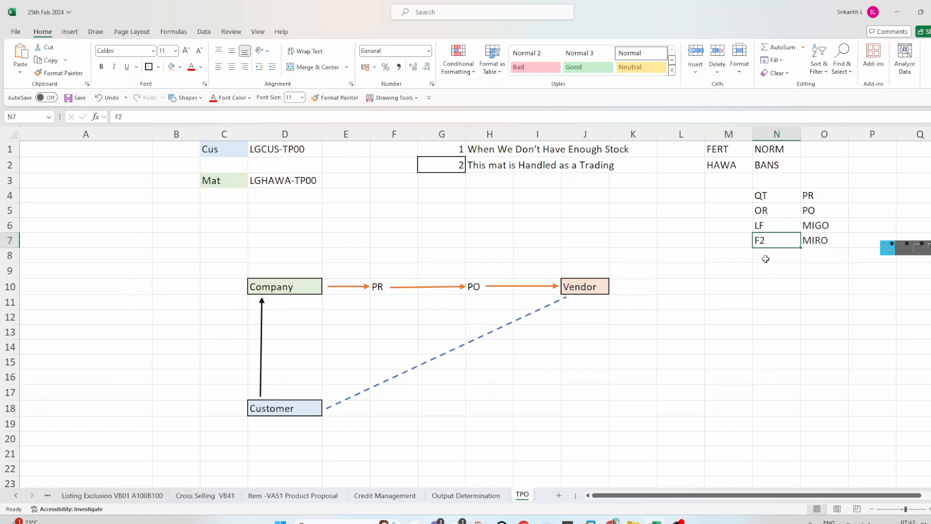
click(767, 259)
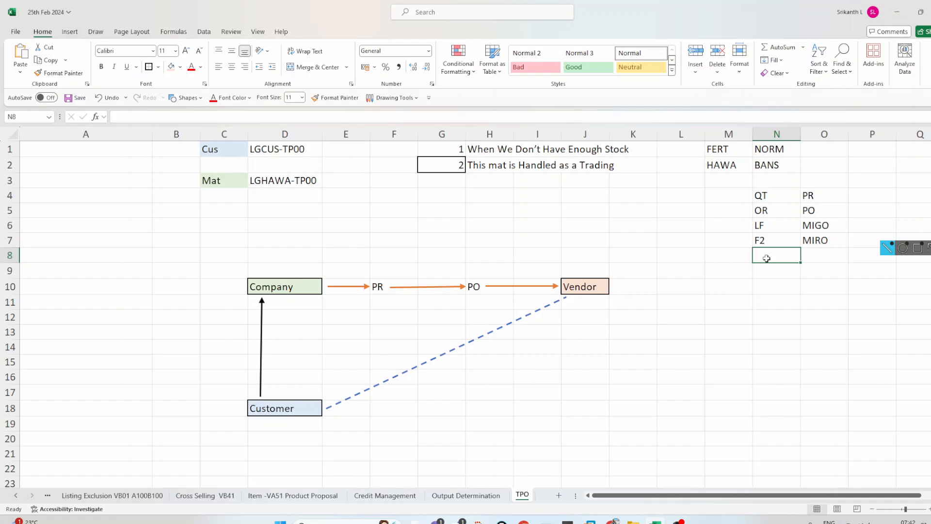
text(cUSTOMER)
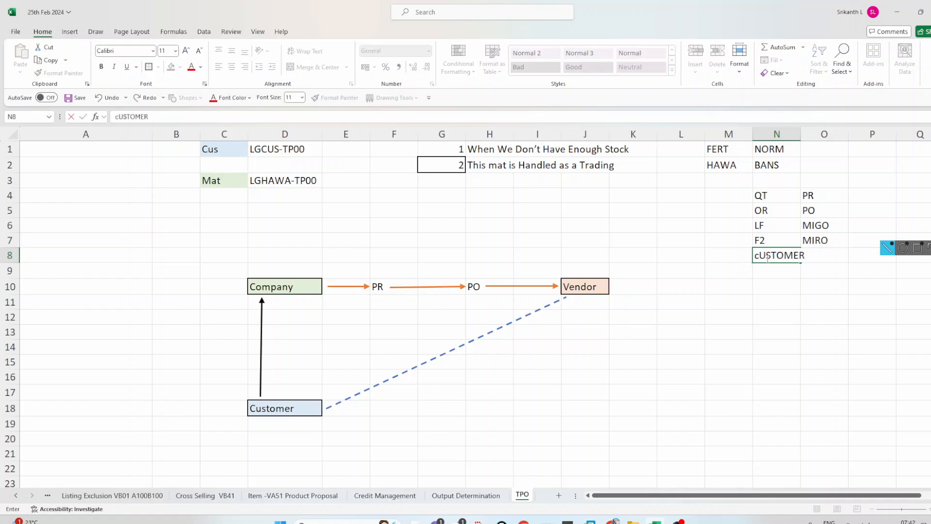
text( Inv)
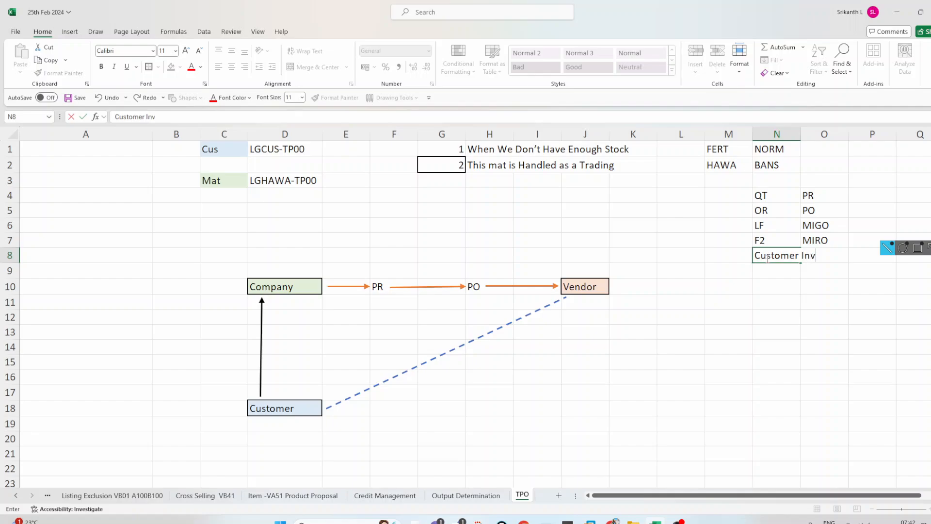
key(Tab)
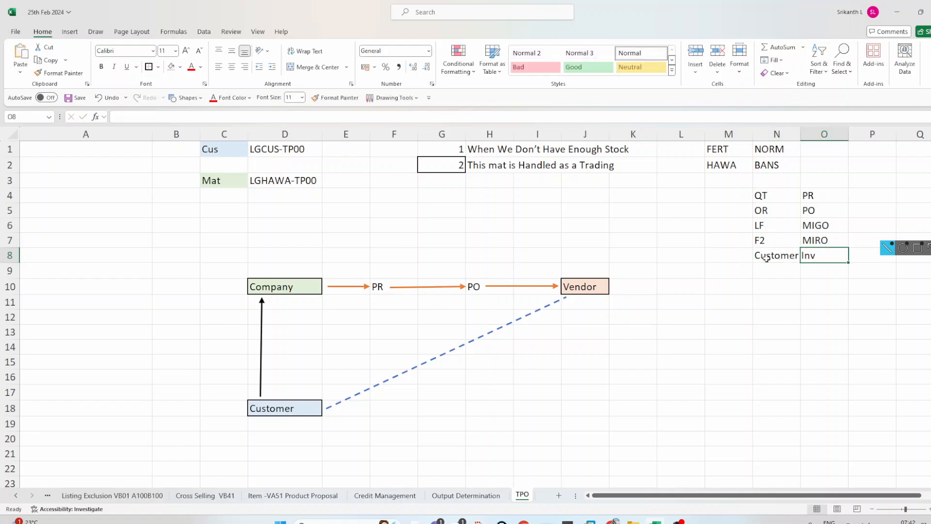
Fit column N's width to its contents and enter Vendor Inv in cell O8 below MIRO
double_click(801, 134)
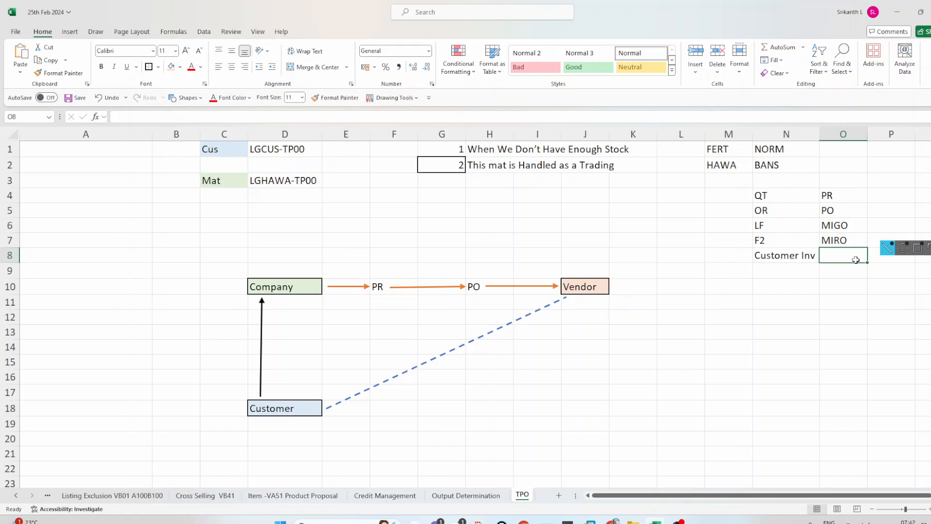
text(Vendor Inv)
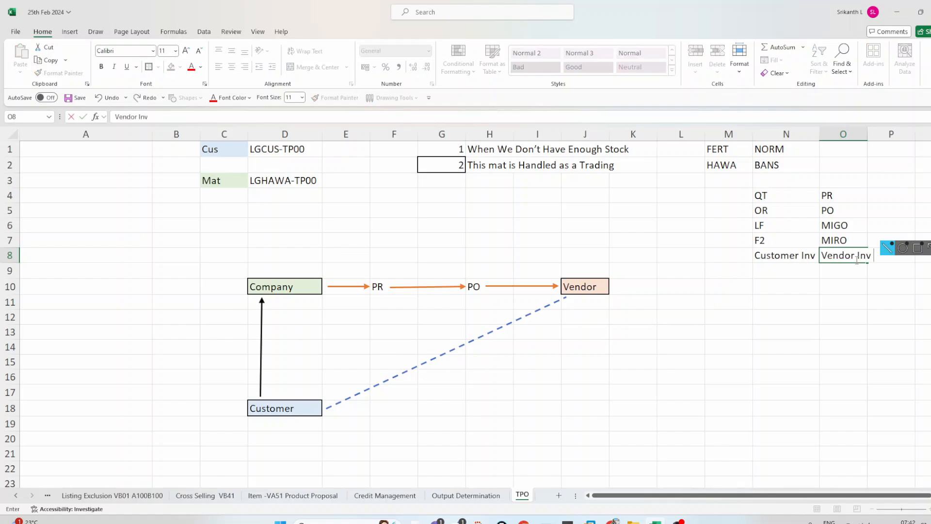
click(863, 319)
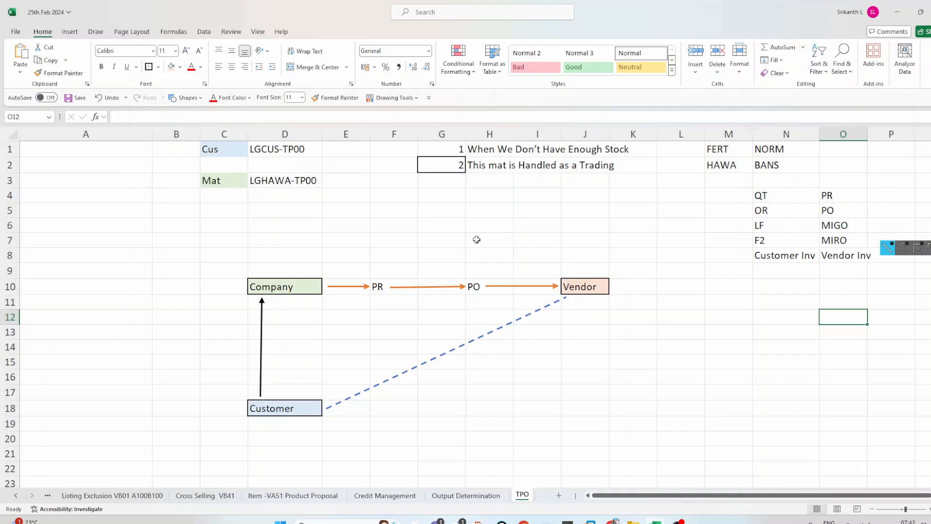
Insert a nearly level straight arrow about 10.8 cm long in row 8, pointing from above Vendor back to above Company
click(72, 32)
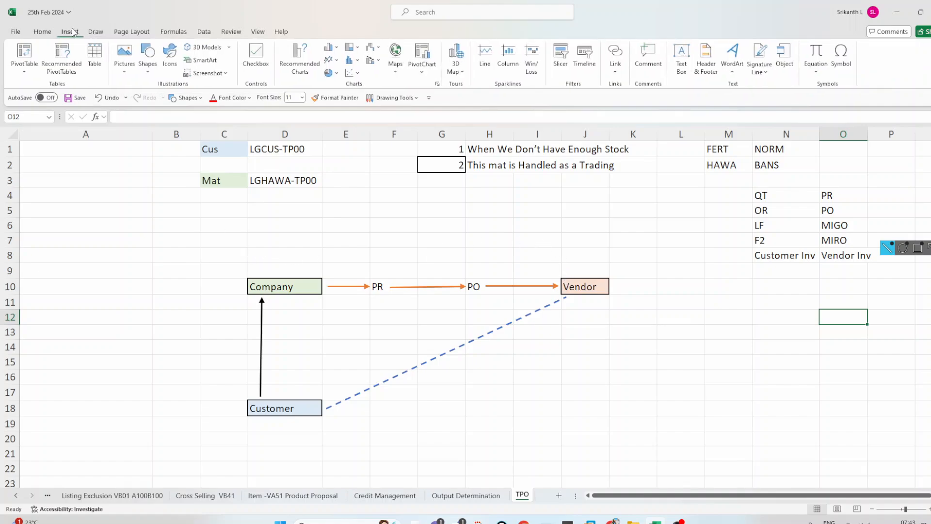
click(148, 68)
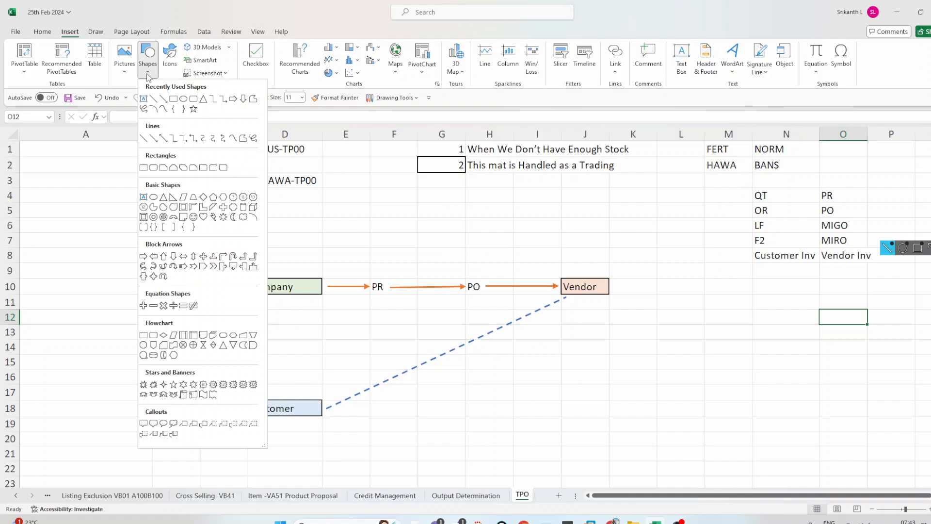
click(165, 102)
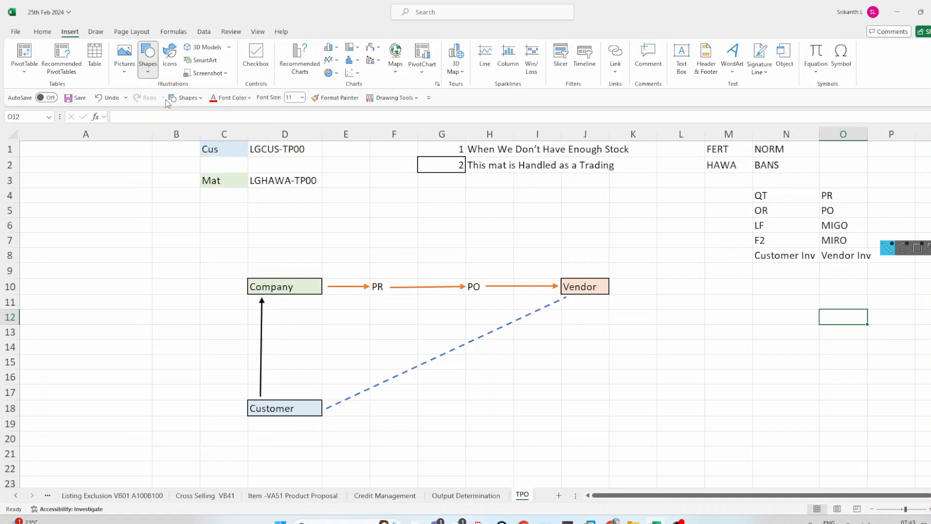
drag(585, 255, 277, 252)
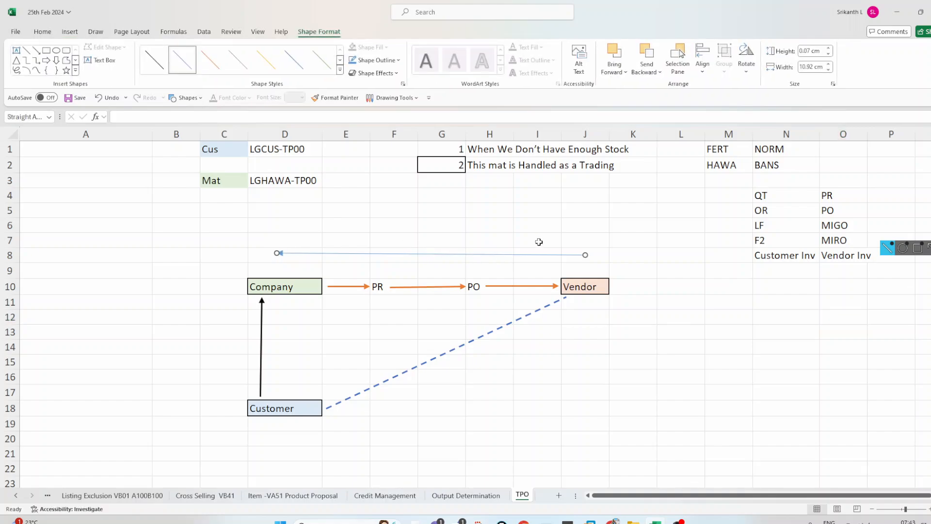
drag(582, 253, 581, 252)
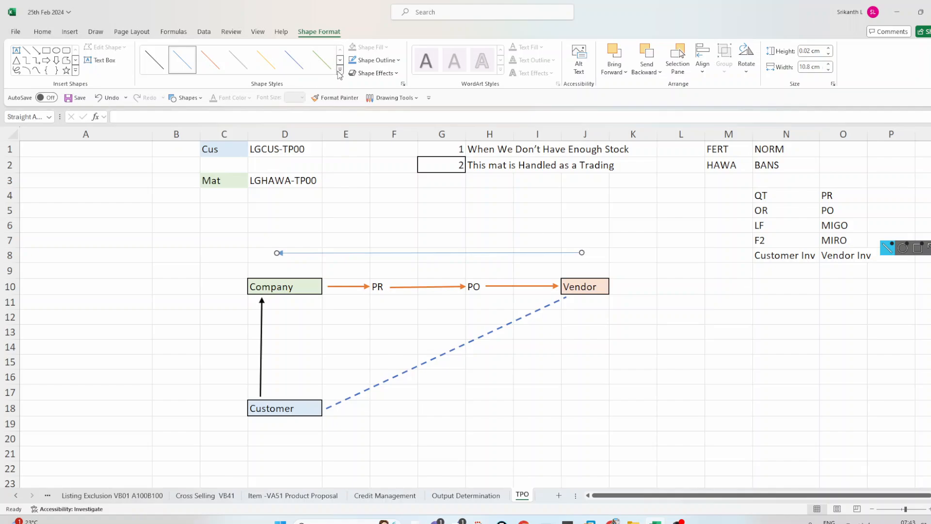
Apply the orange open-headed arrow preset to the long arrow above the Company and Vendor cells
click(340, 71)
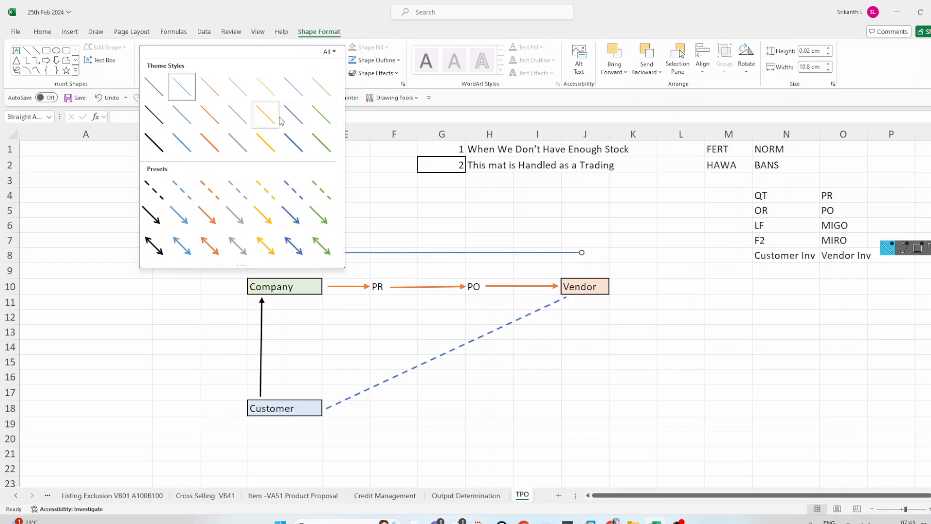
click(209, 214)
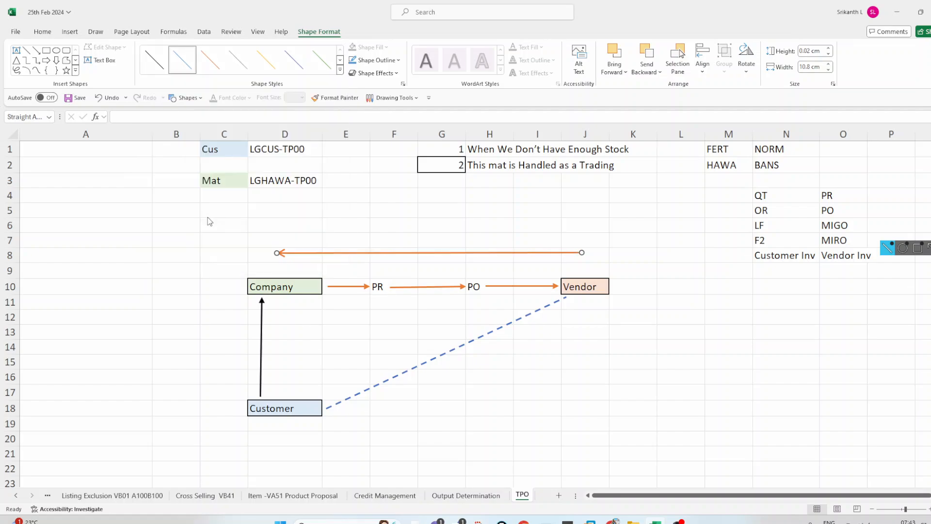
click(435, 237)
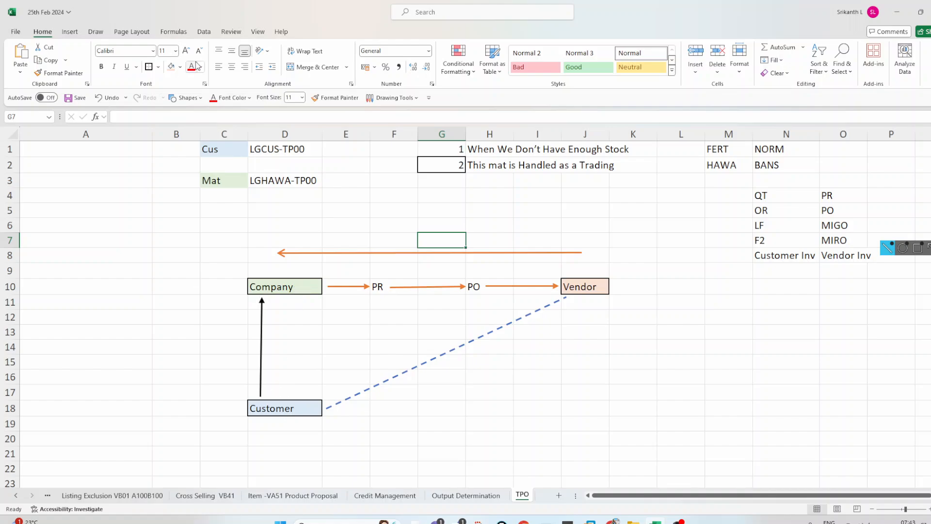
Insert a vertical straight arrow about 3.55 cm long from Company down to Customer and apply the thick black line style
click(71, 32)
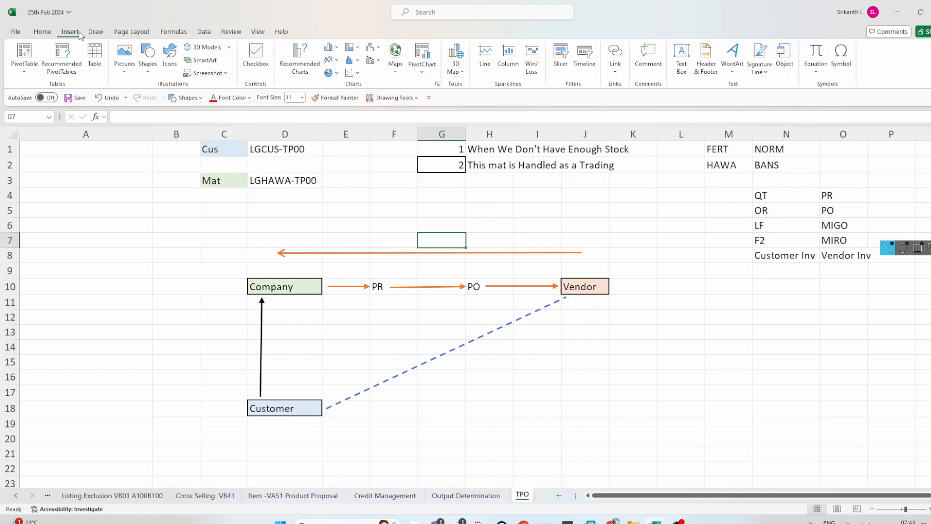
click(147, 78)
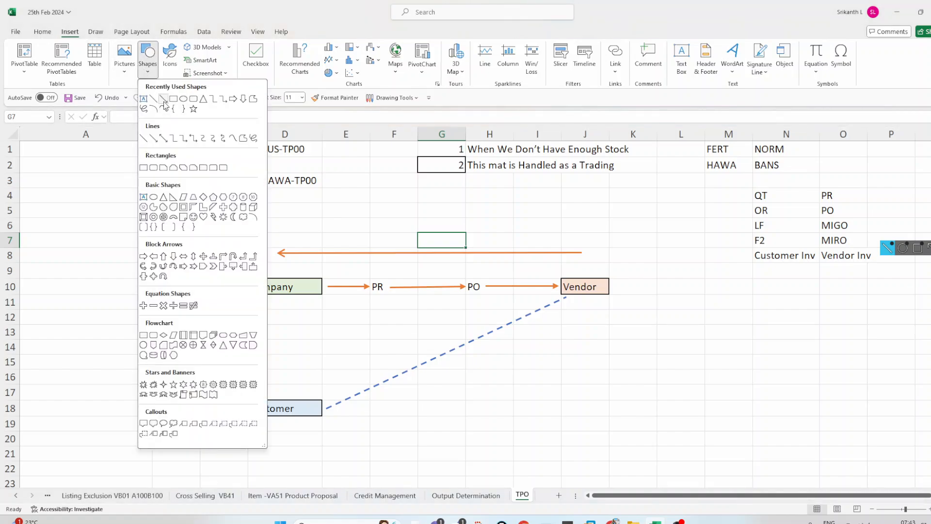
click(164, 99)
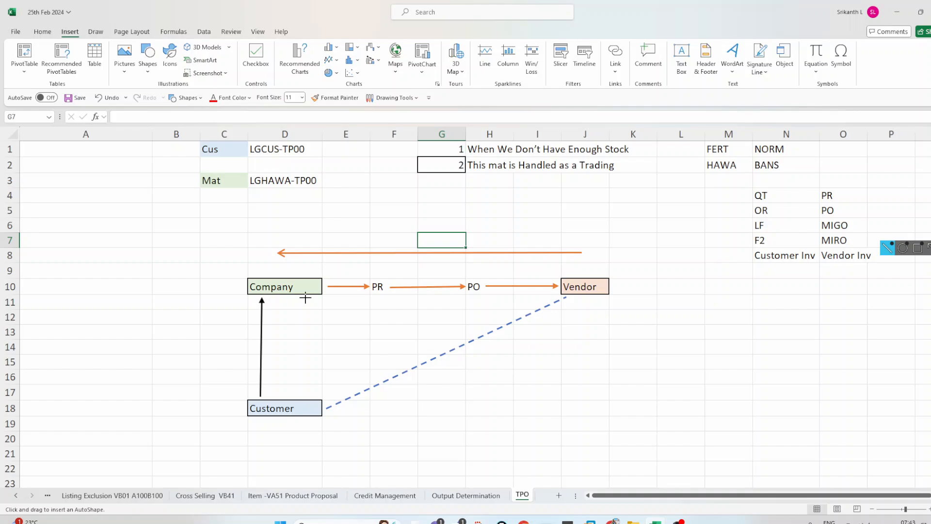
drag(305, 298, 305, 398)
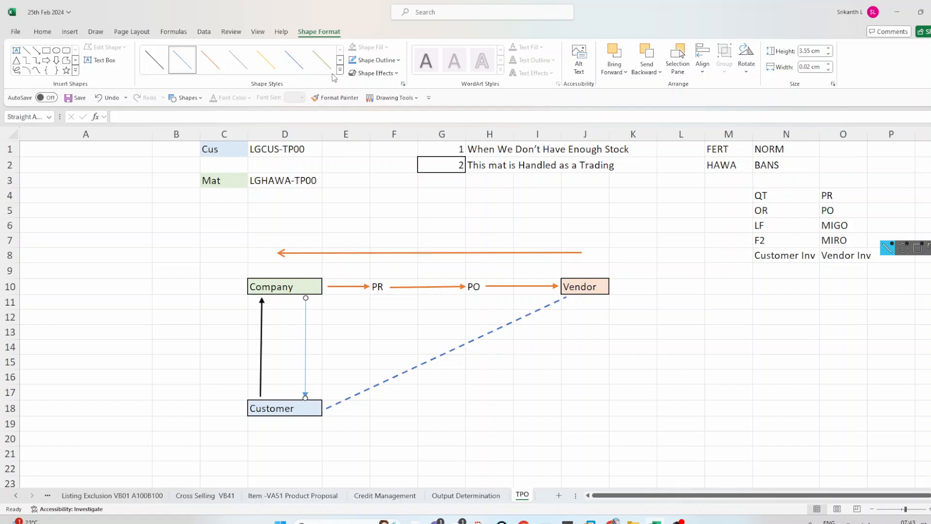
click(340, 70)
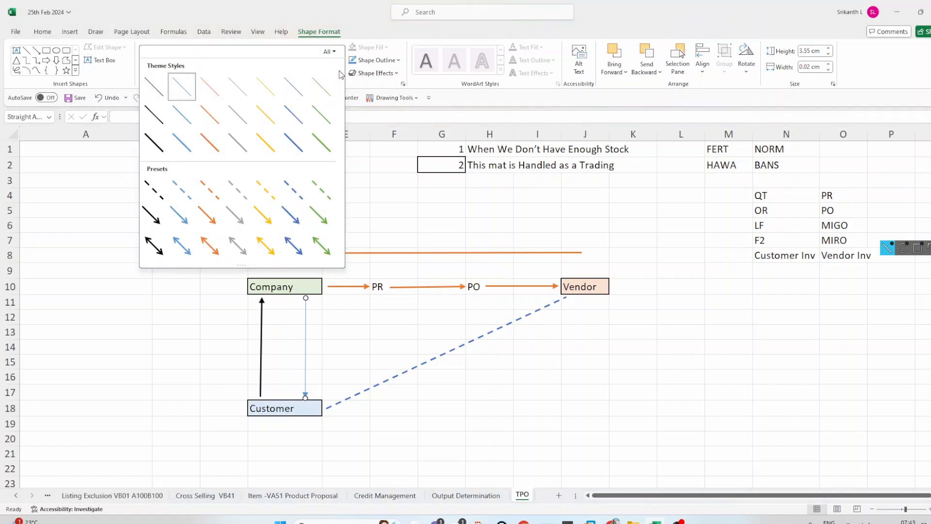
click(162, 141)
click(576, 365)
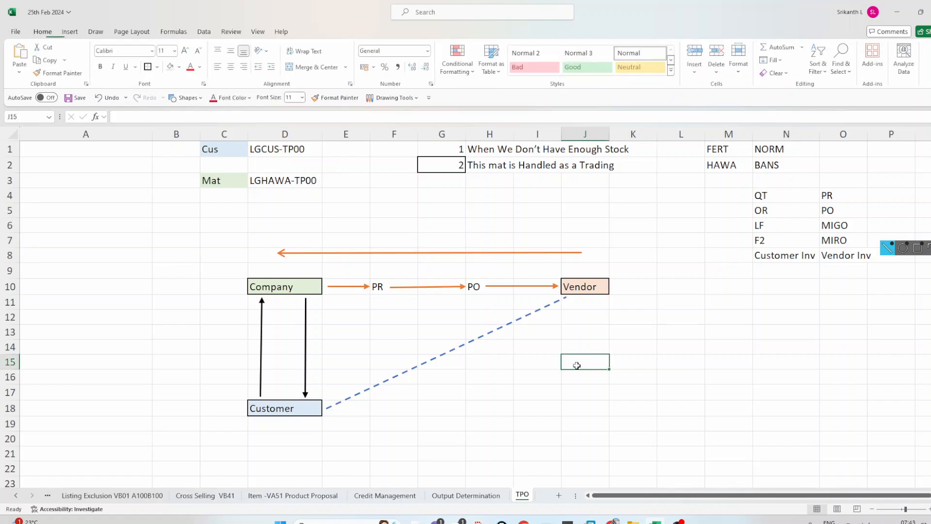
Enter 1.OR in cell C13 beside the upward arrow and format its number in bold red
click(233, 335)
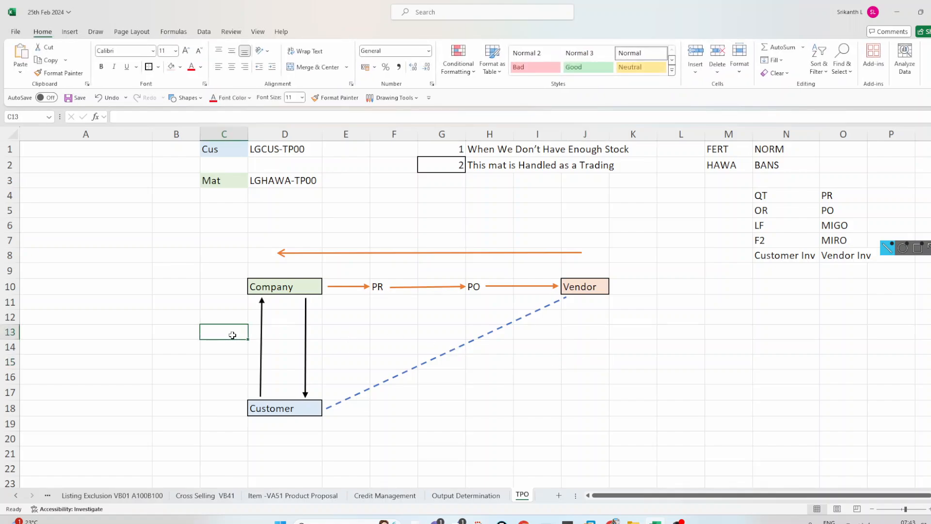
text(1)
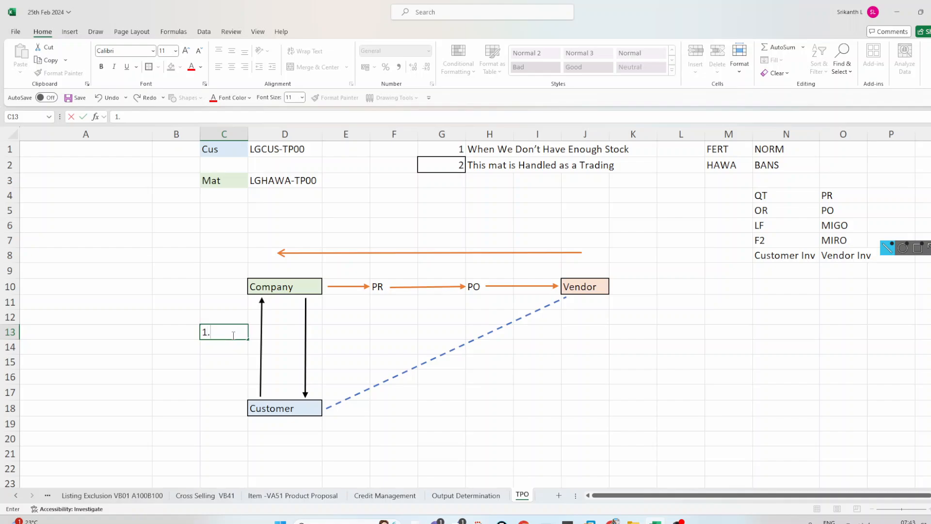
text(.OR)
drag(209, 334, 196, 335)
click(226, 319)
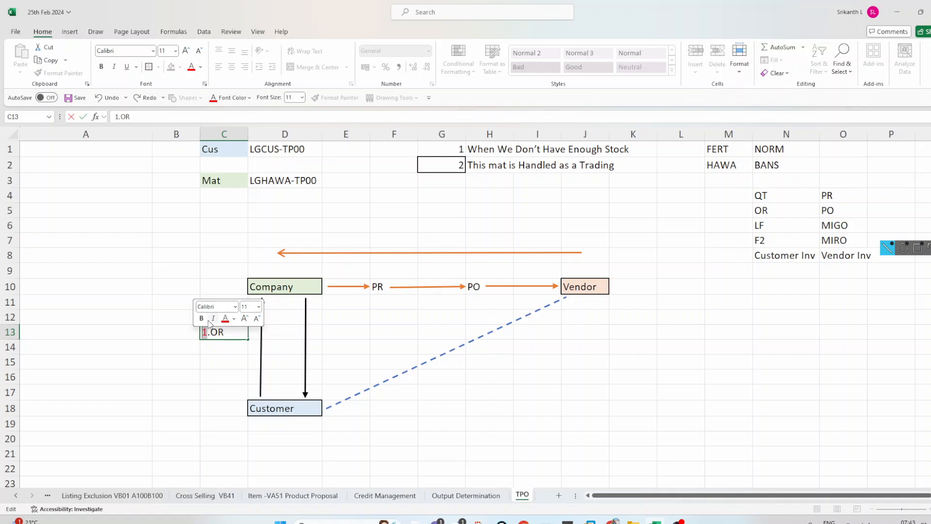
click(201, 318)
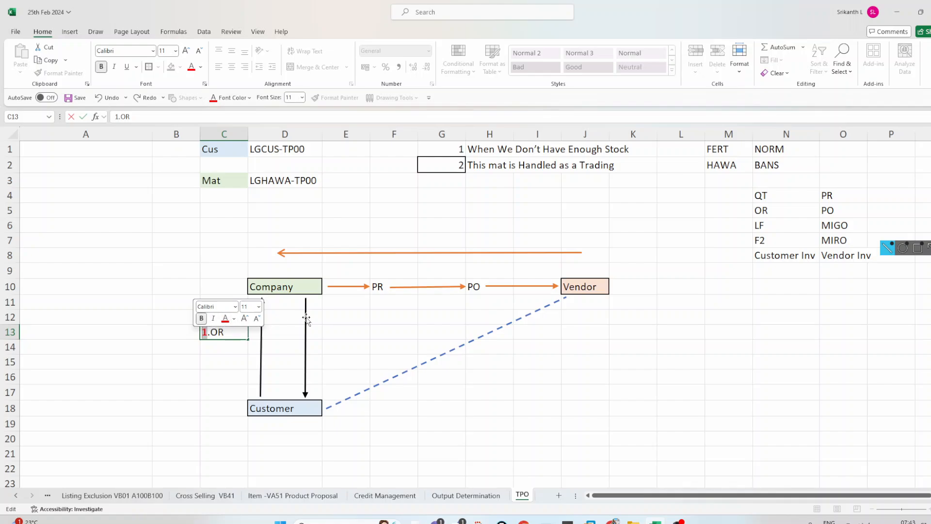
Change the PR label in cell F10 to 2.PR and format its number in bold red
click(375, 287)
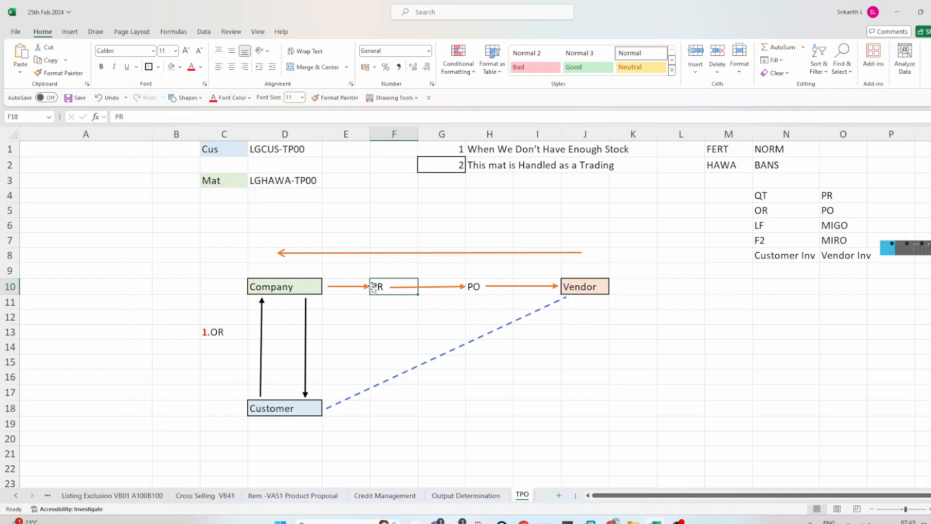
click(116, 117)
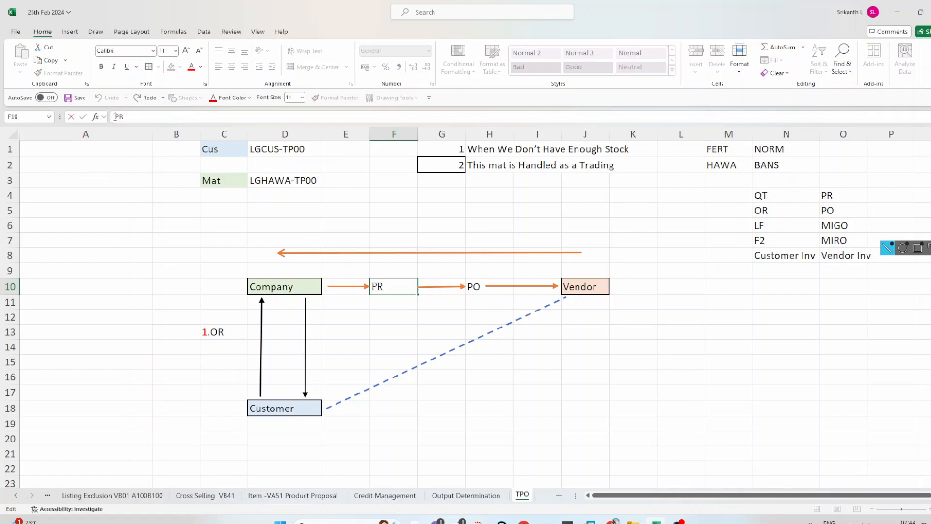
text(2.)
drag(372, 287, 378, 287)
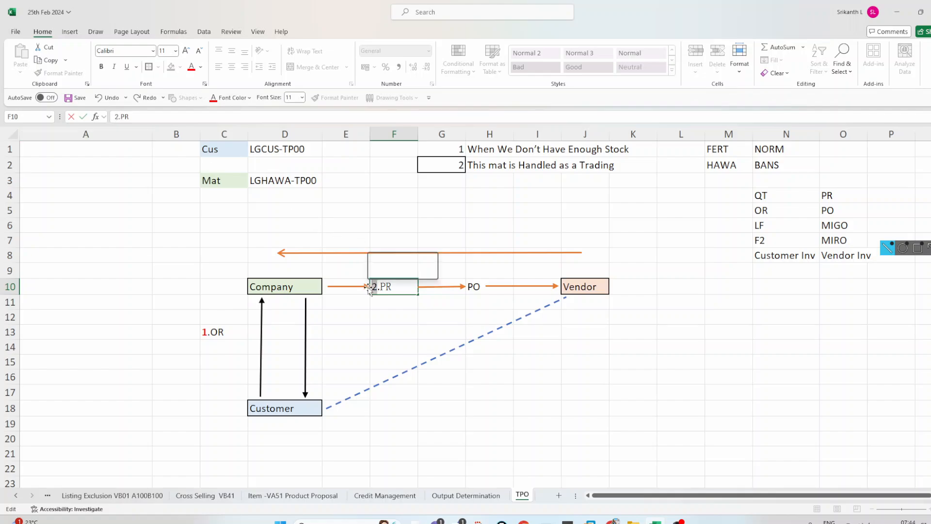
click(400, 271)
click(377, 271)
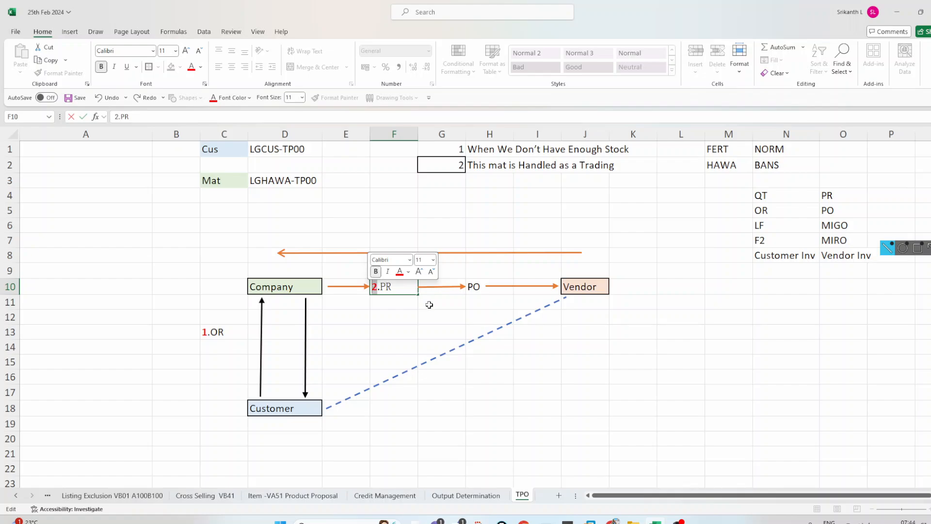
click(449, 305)
Change the PO label in cell H10 to 3.PO and format its number in bold red
click(468, 289)
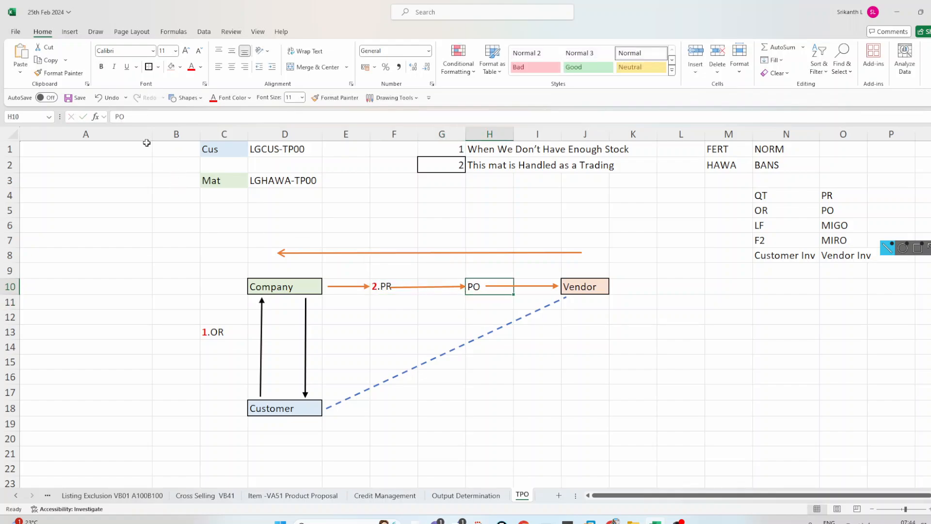
click(116, 119)
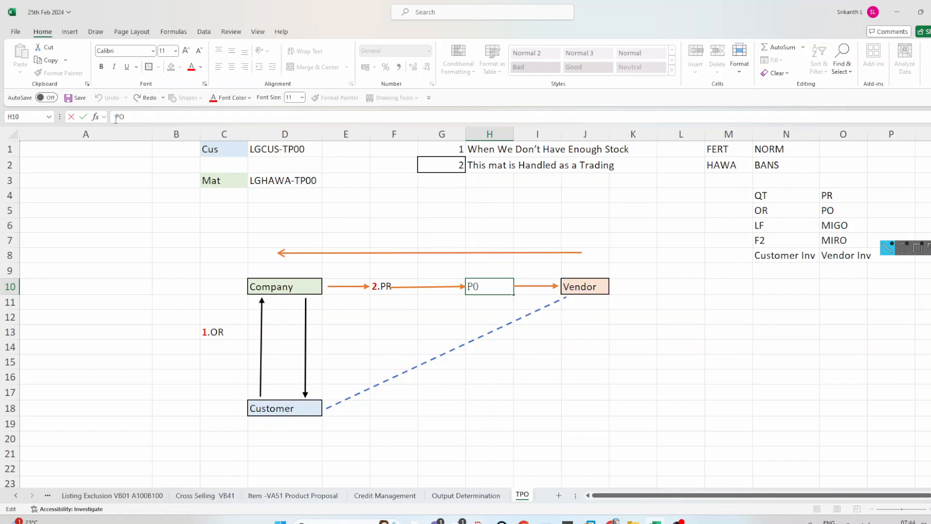
text(3.)
drag(471, 288, 468, 288)
click(497, 272)
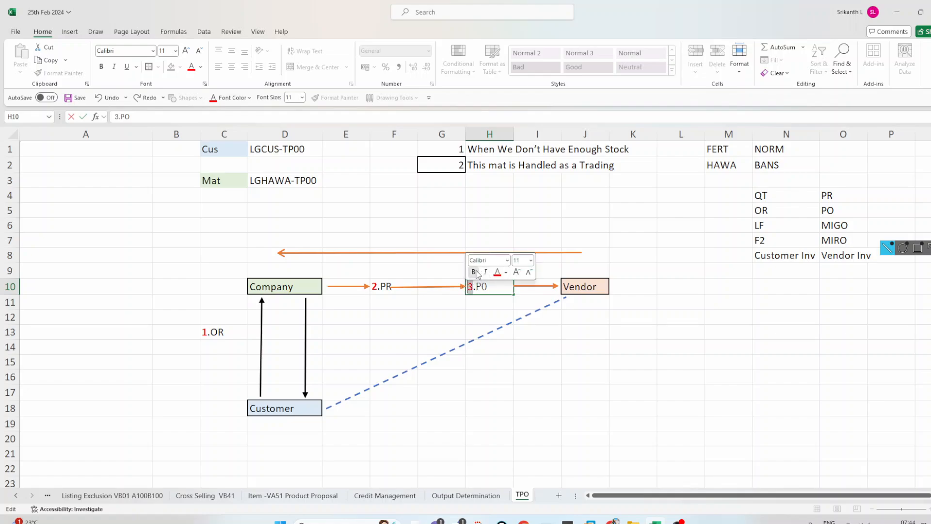
Enter 4.Delivery in cell H14 beside the dashed line and format its number in bold red
click(489, 348)
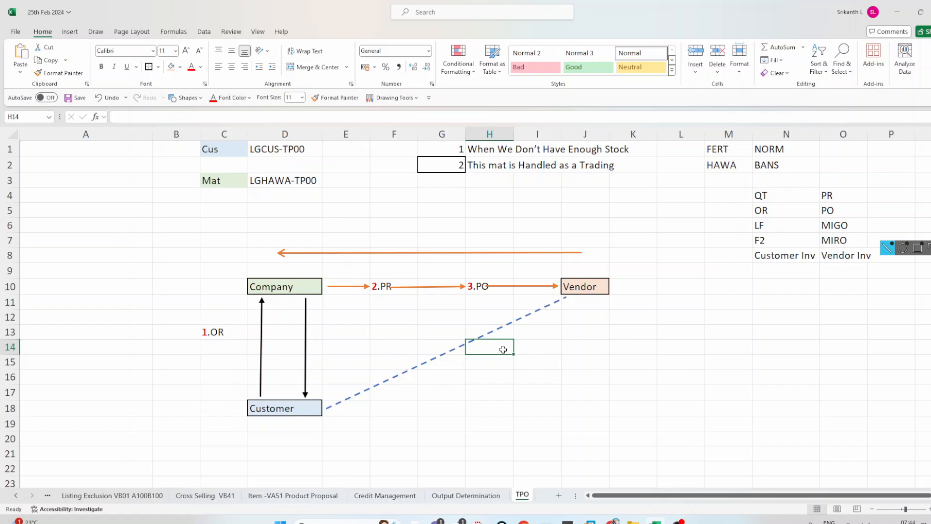
text(4.)
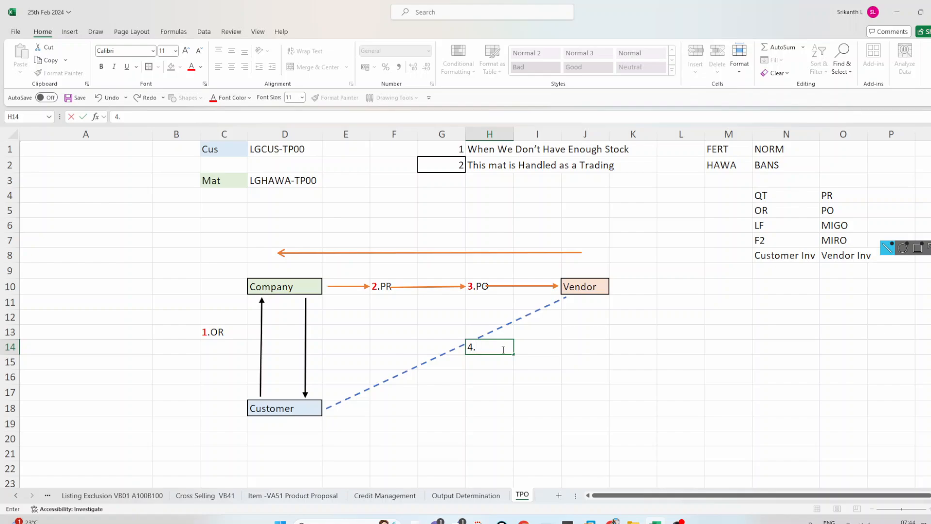
text(dELIVERY)
click(518, 376)
click(476, 347)
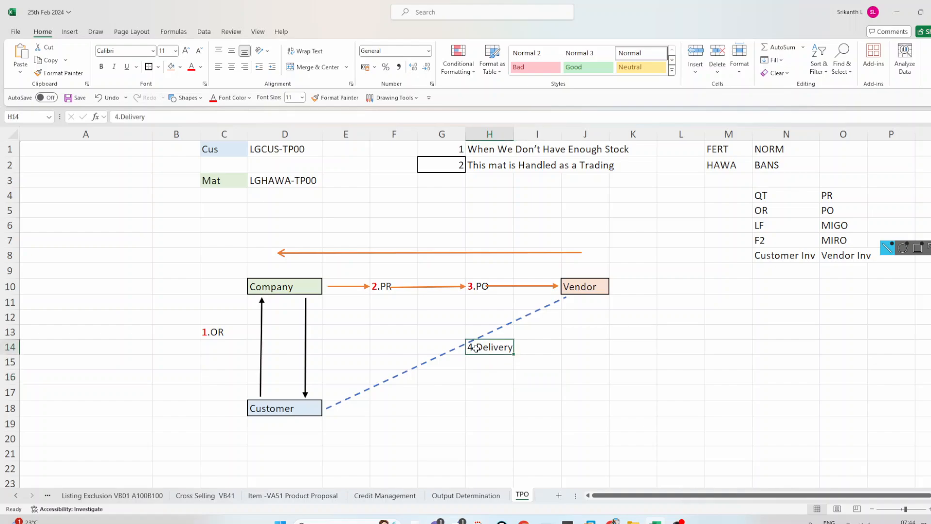
double_click(476, 347)
drag(475, 348, 468, 348)
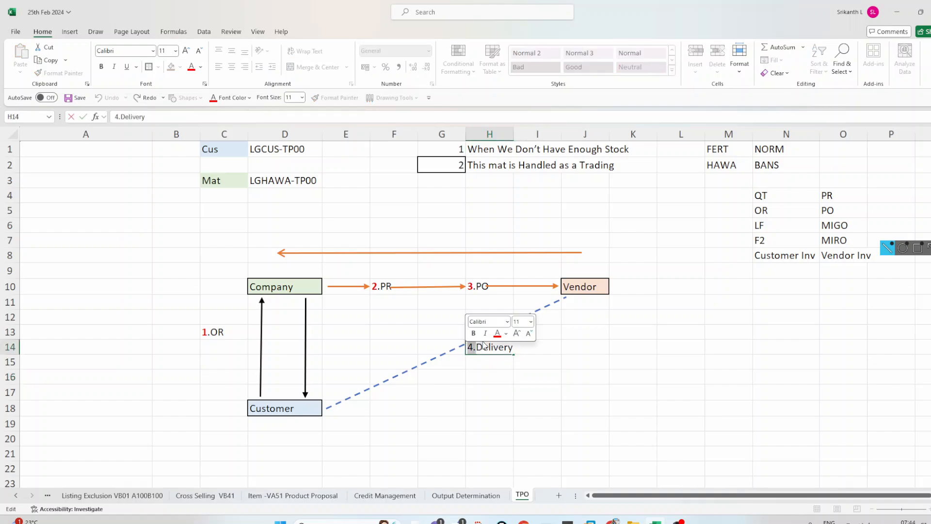
click(497, 334)
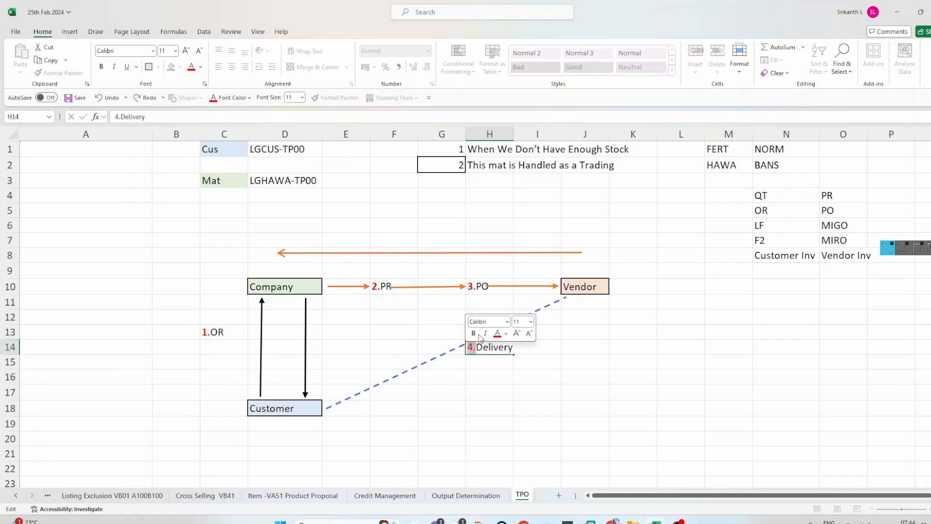
click(513, 392)
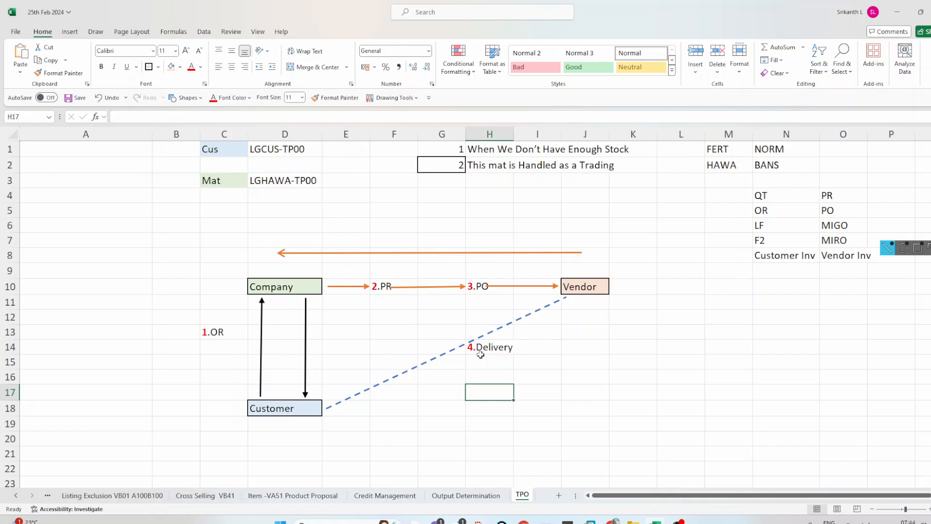
Enter 5.MIRO in cell F7 above the long orange arrow and format its number in bold red
click(392, 236)
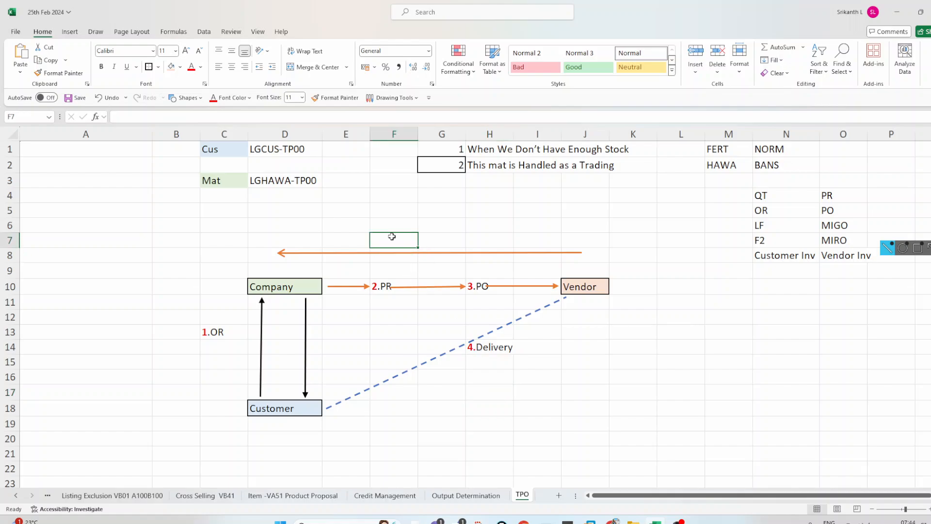
text(5)
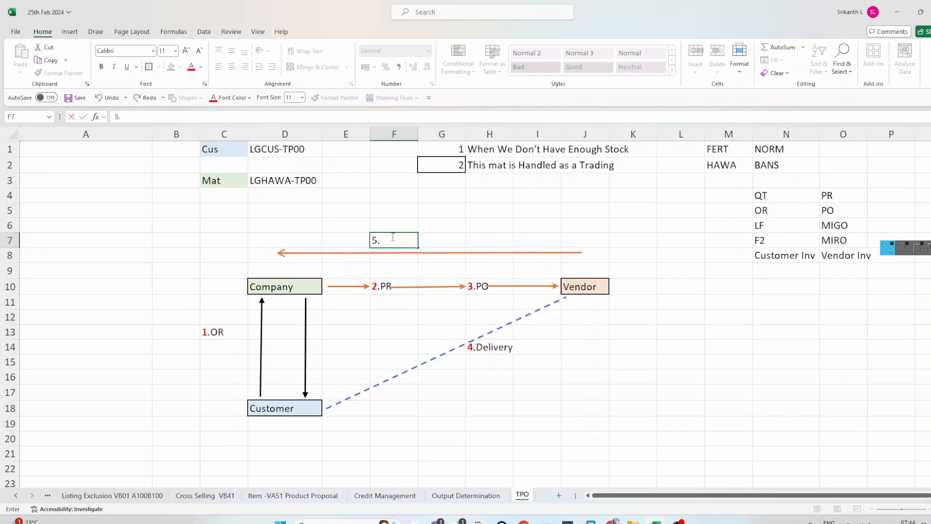
text(.MIRO)
click(449, 192)
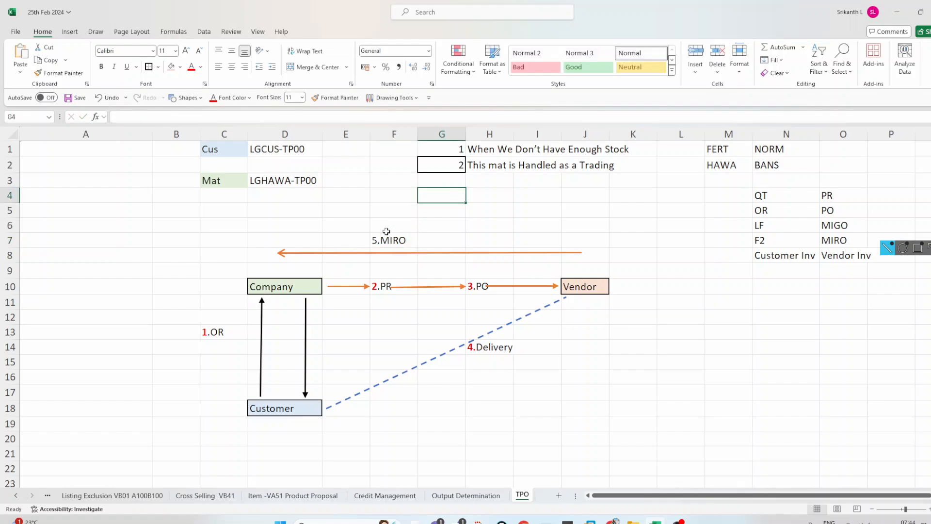
click(382, 241)
double_click(381, 241)
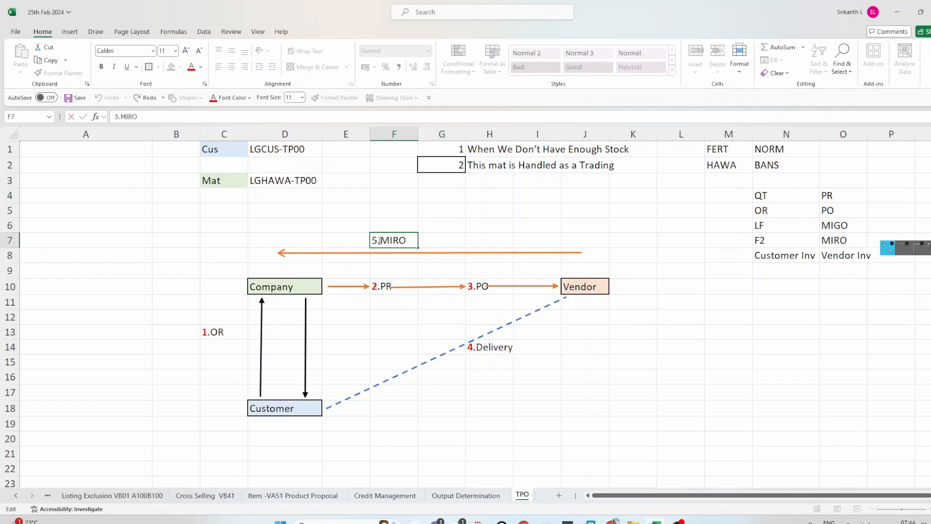
drag(380, 241, 371, 241)
click(398, 226)
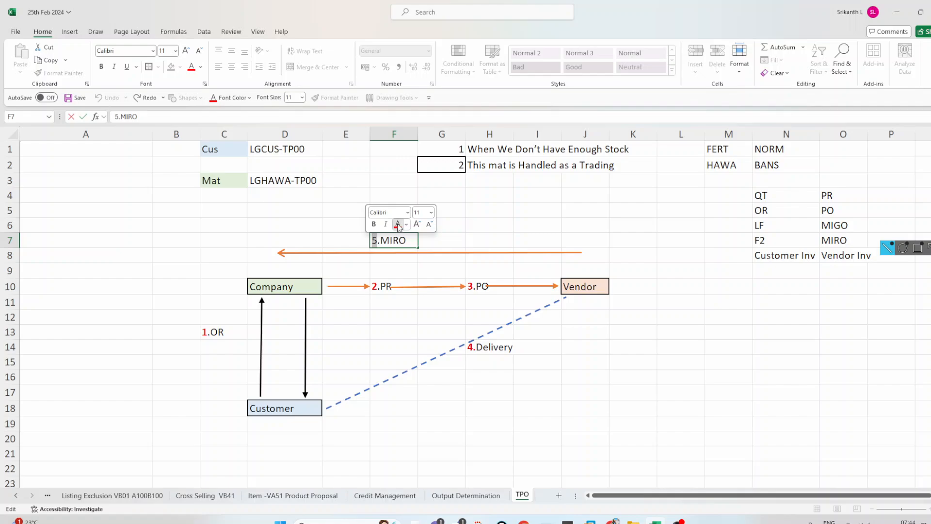
click(373, 223)
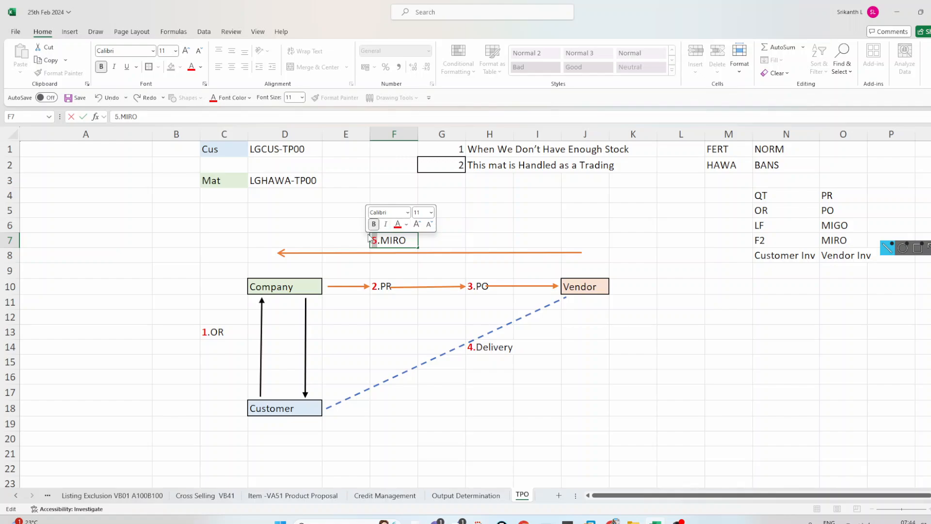
Add outline borders around the process labels 1.OR, 2.PR, 3.PO, 4.Delivery and 5.MIRO
click(221, 328)
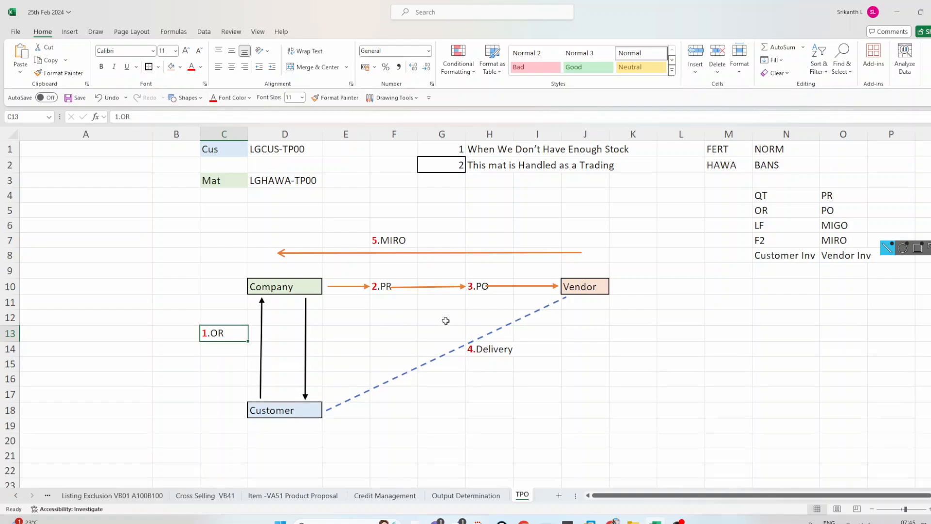
click(382, 284)
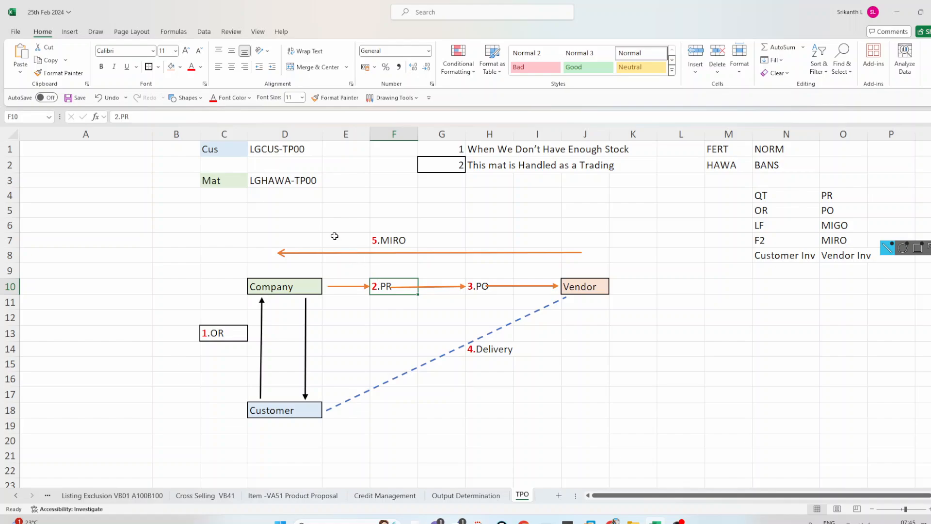
click(150, 67)
click(477, 285)
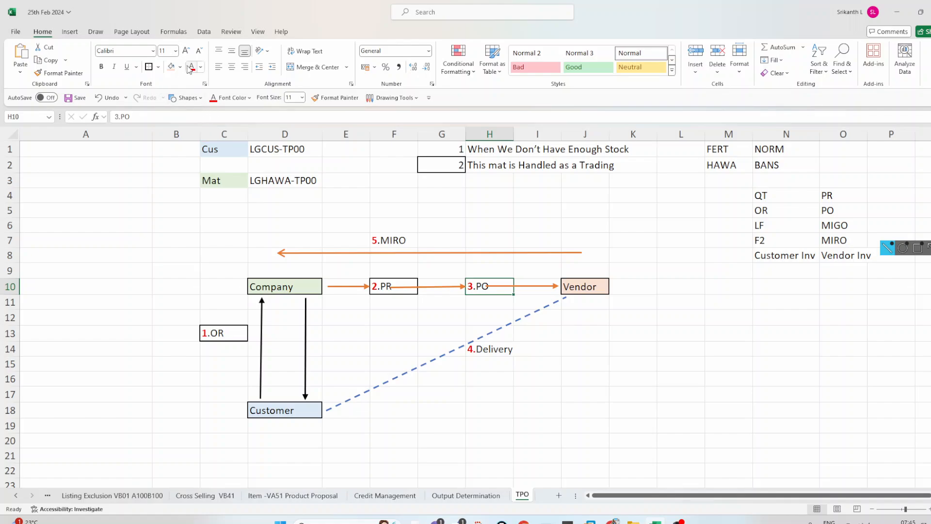
click(505, 347)
click(158, 67)
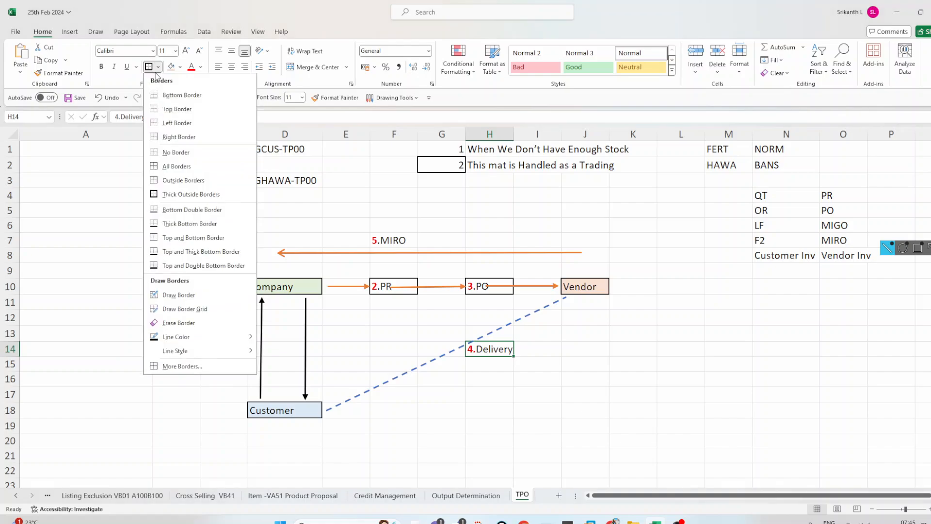
click(151, 68)
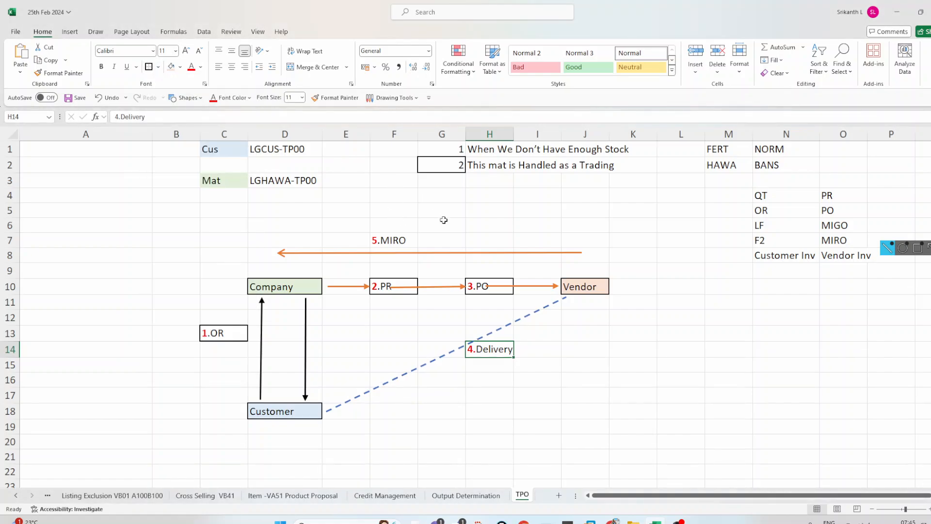
click(406, 238)
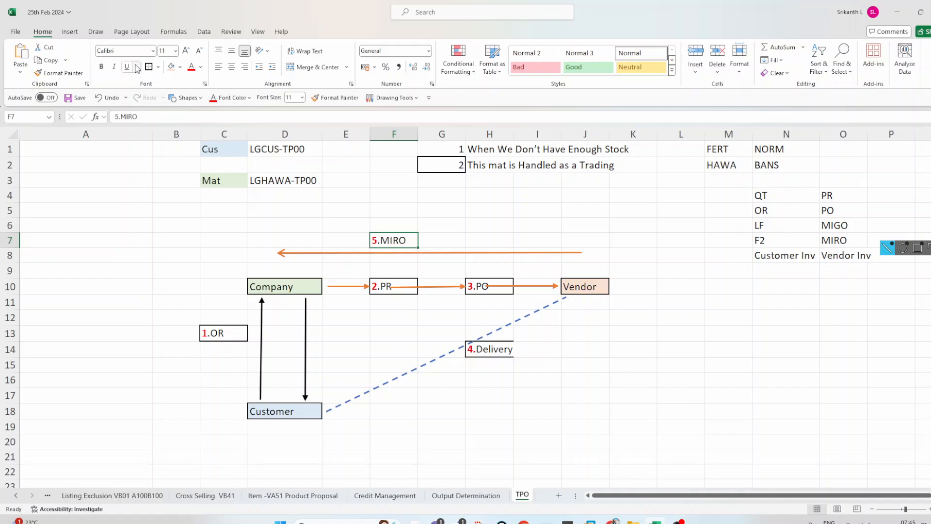
click(150, 68)
Enter 6.F2 in cell E13 beside the downward arrow, format its number in bold red and outline the cell
click(331, 334)
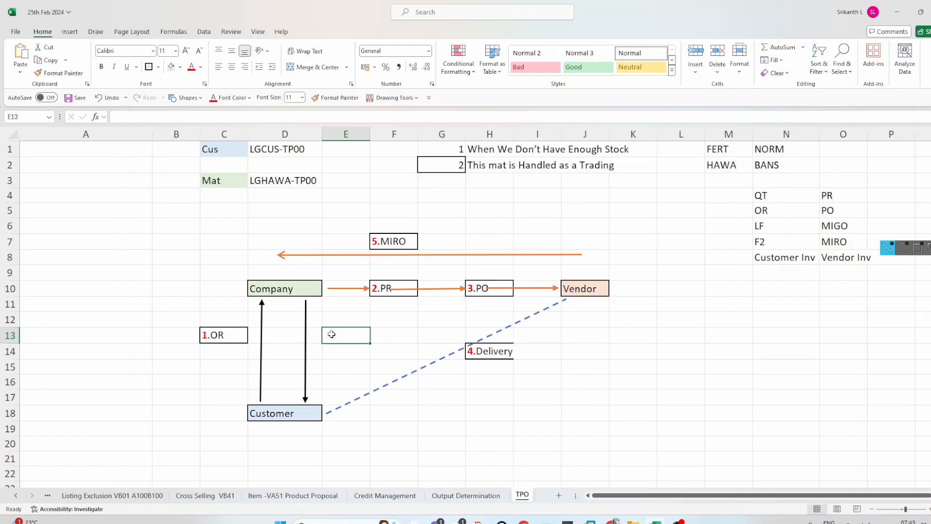
text(6.)
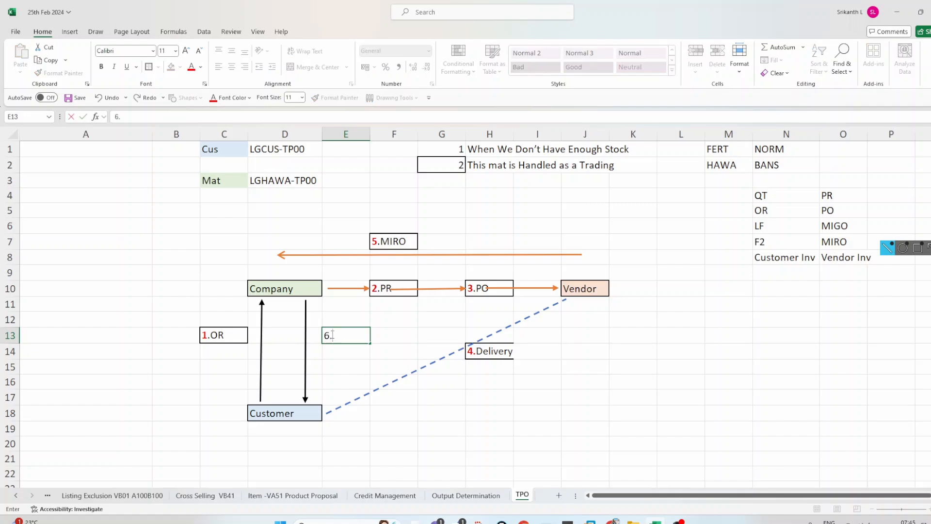
text(F2)
click(403, 335)
click(340, 337)
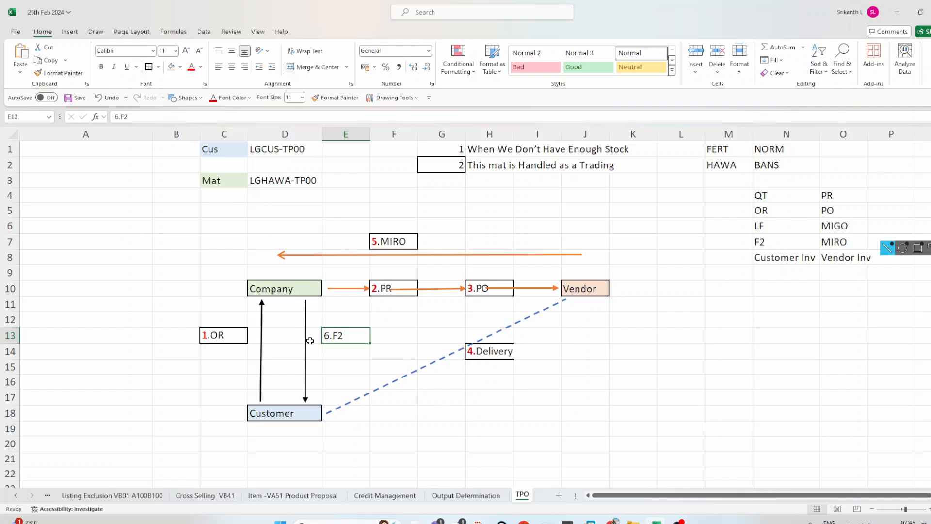
double_click(327, 335)
drag(328, 335, 313, 336)
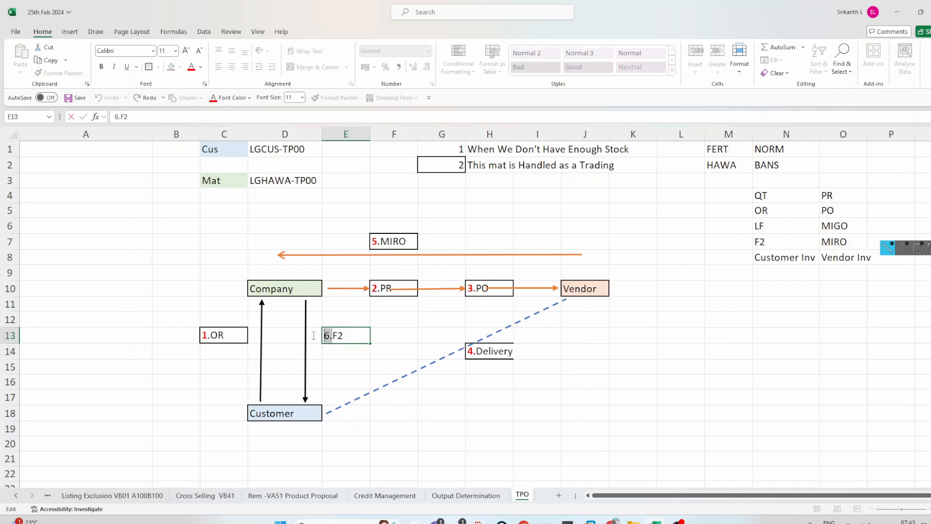
click(344, 319)
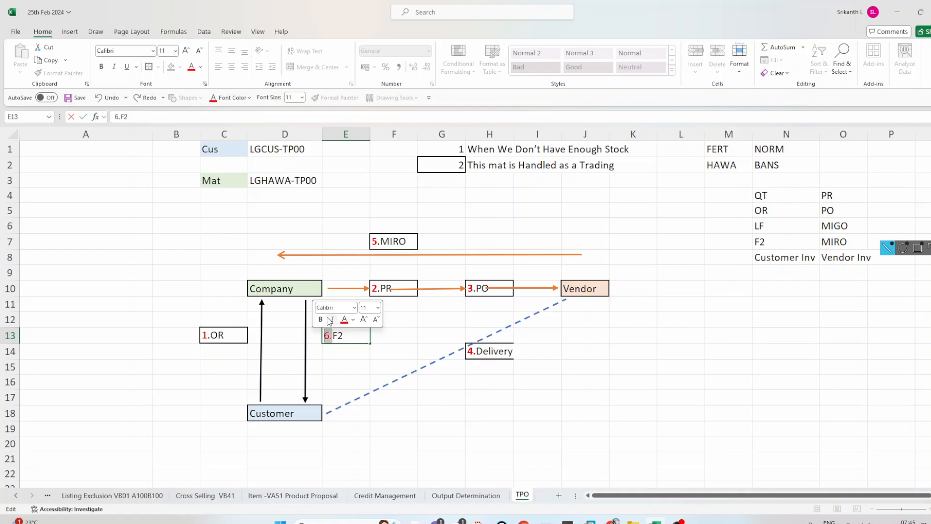
click(320, 319)
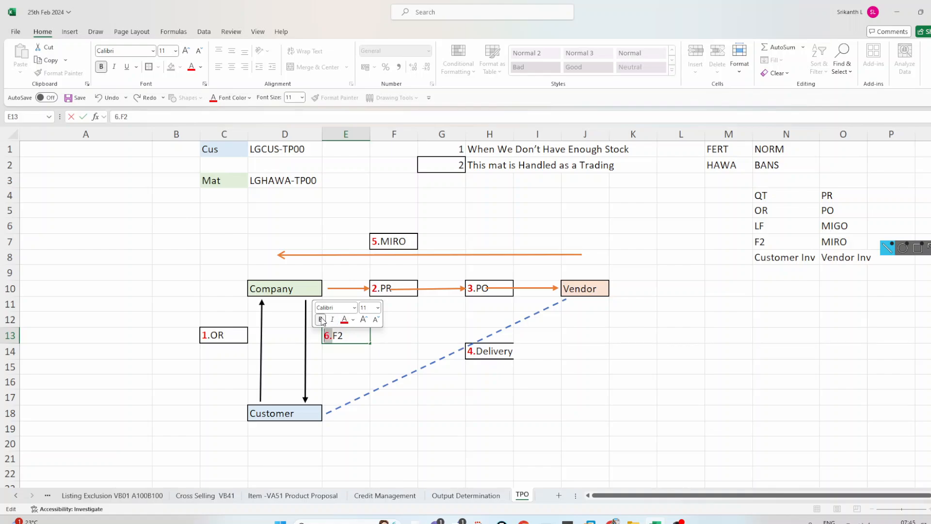
click(619, 396)
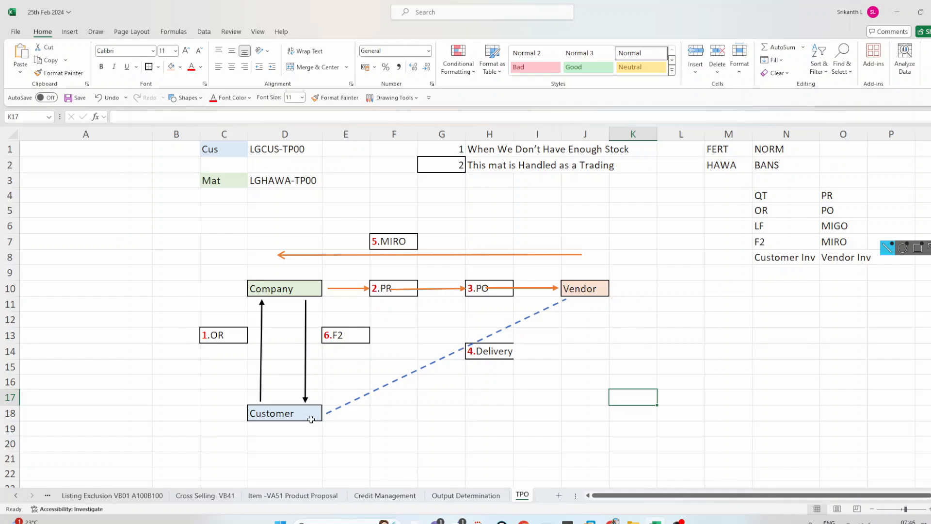
Delete the two empty columns before the Cus and Mat labels
click(119, 134)
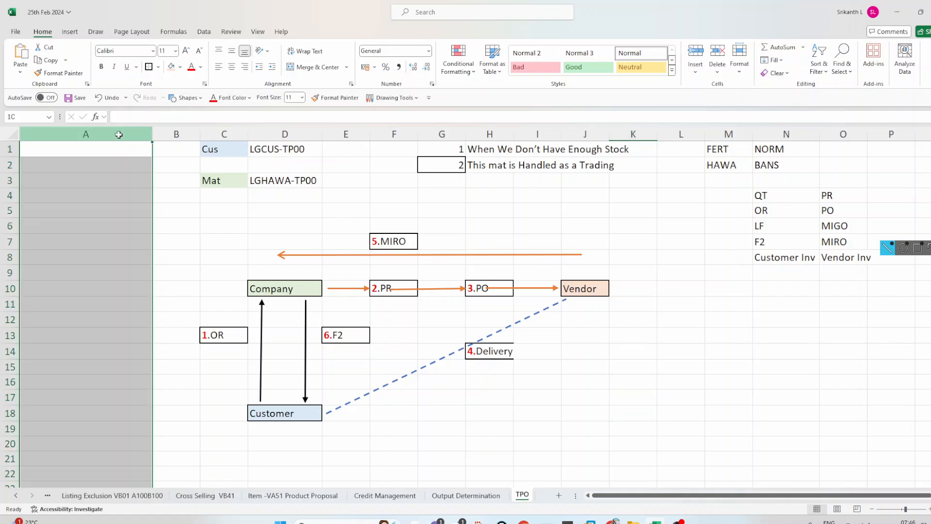
right_click(119, 136)
click(170, 247)
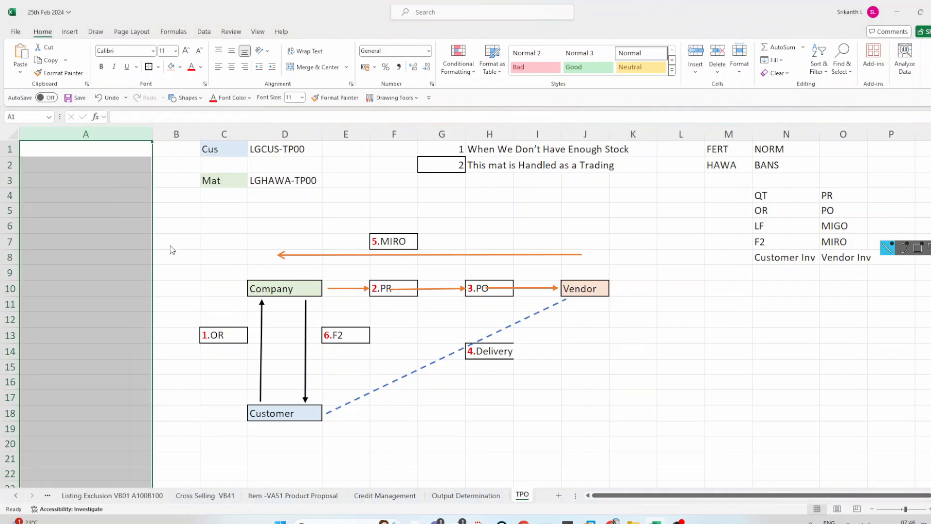
right_click(59, 136)
click(104, 245)
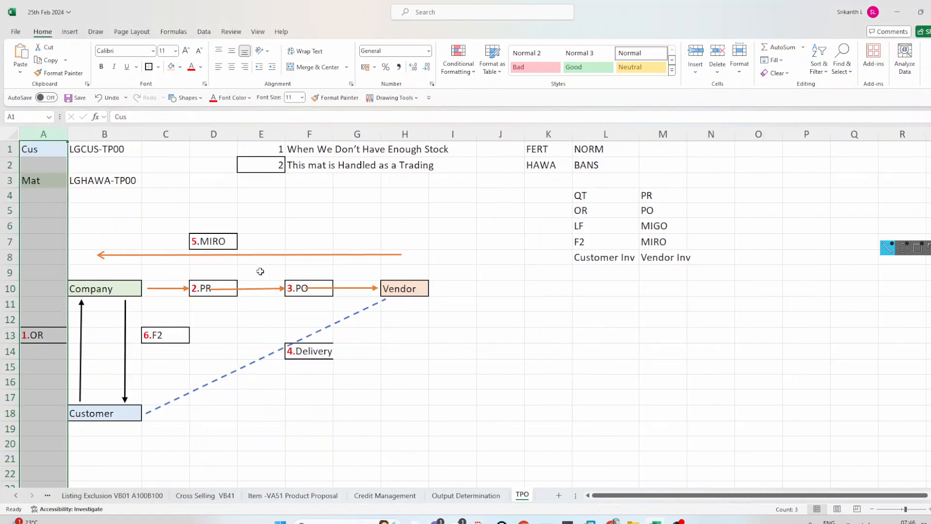
click(540, 352)
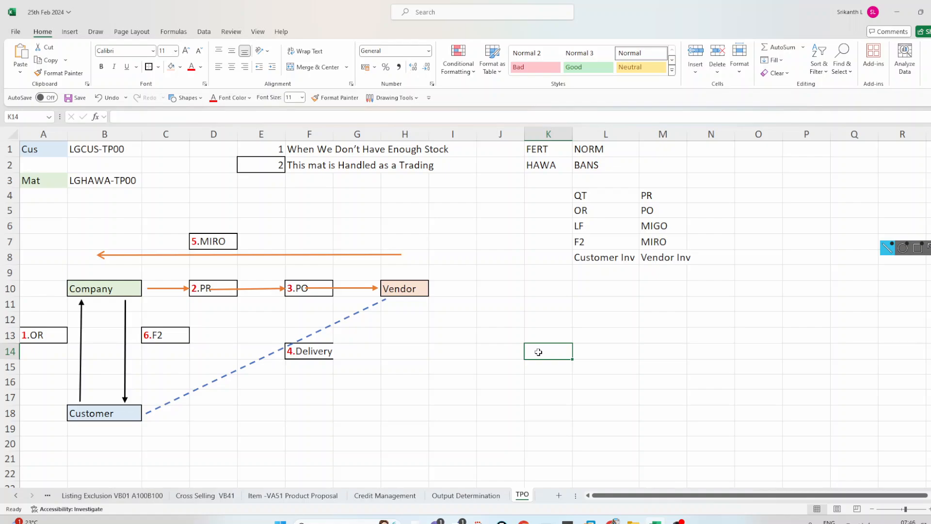
Insert one blank column before the column holding the Cus and Mat labels
click(45, 135)
right_click(46, 136)
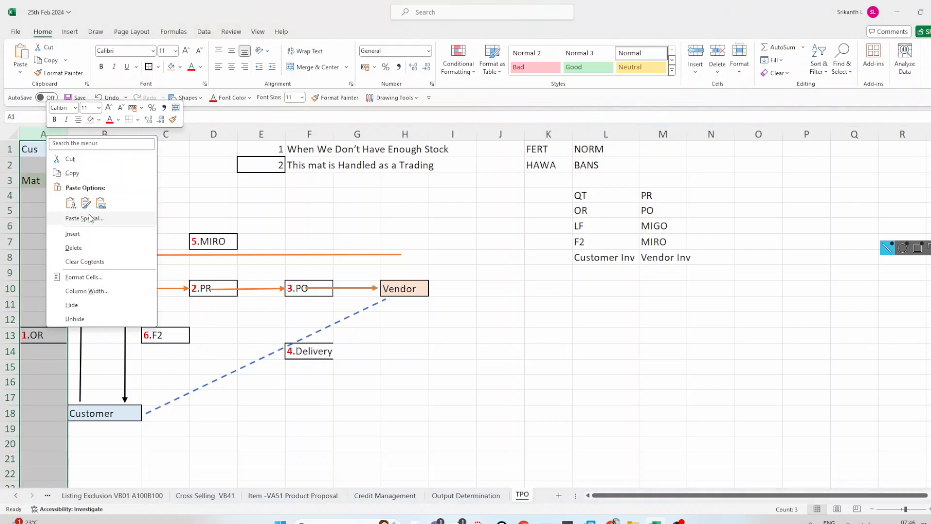
click(72, 233)
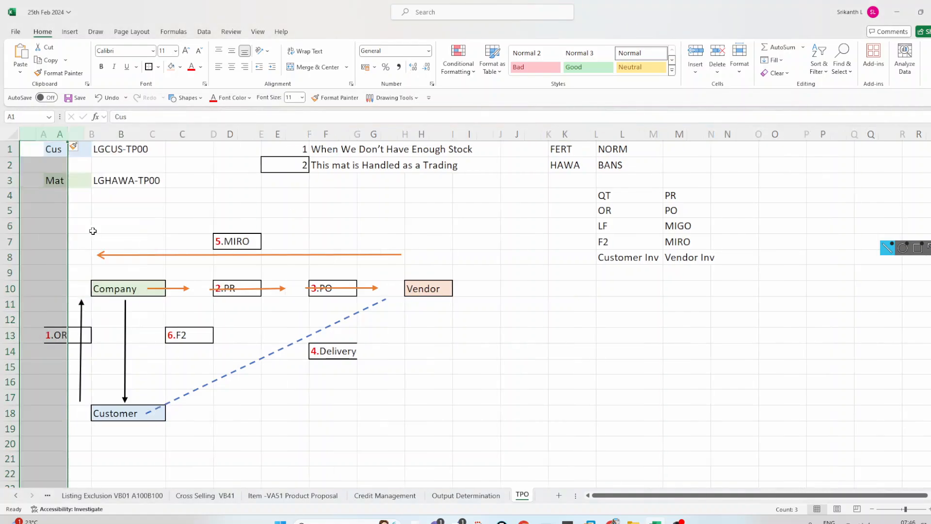
click(257, 214)
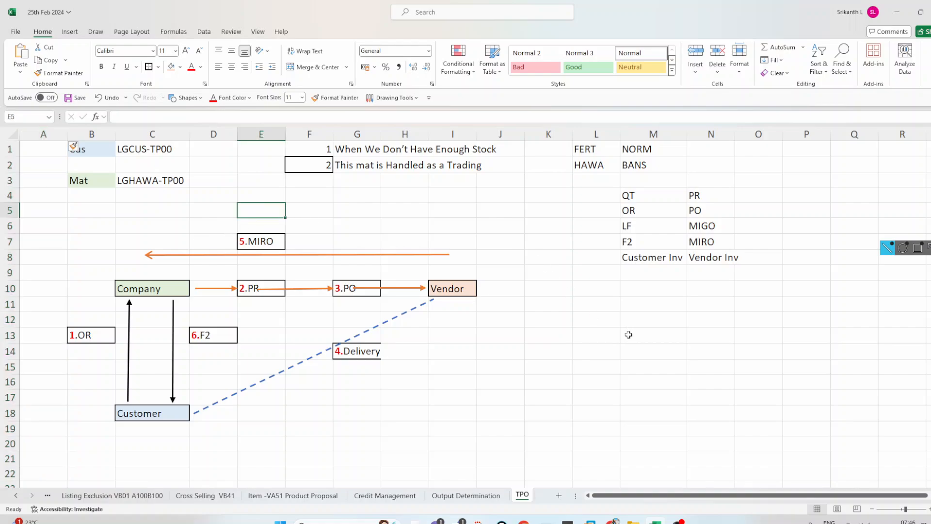
click(578, 345)
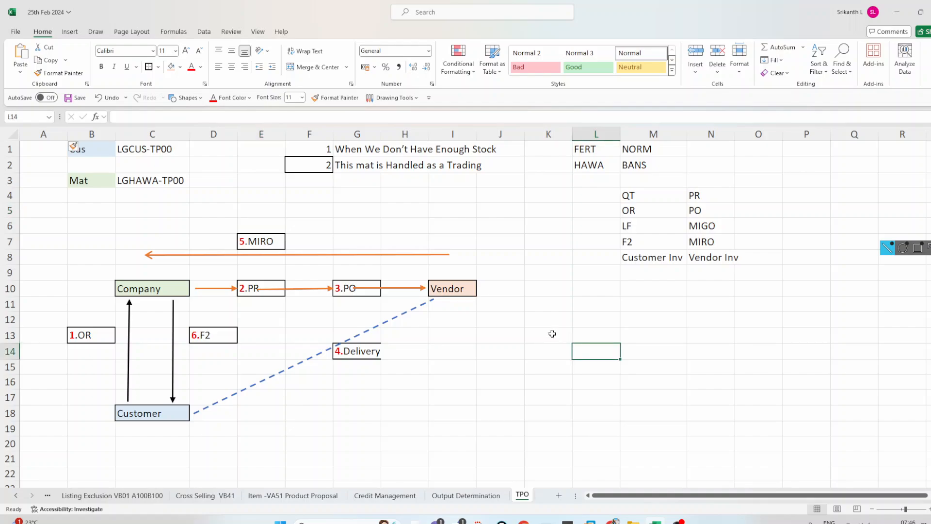
click(64, 165)
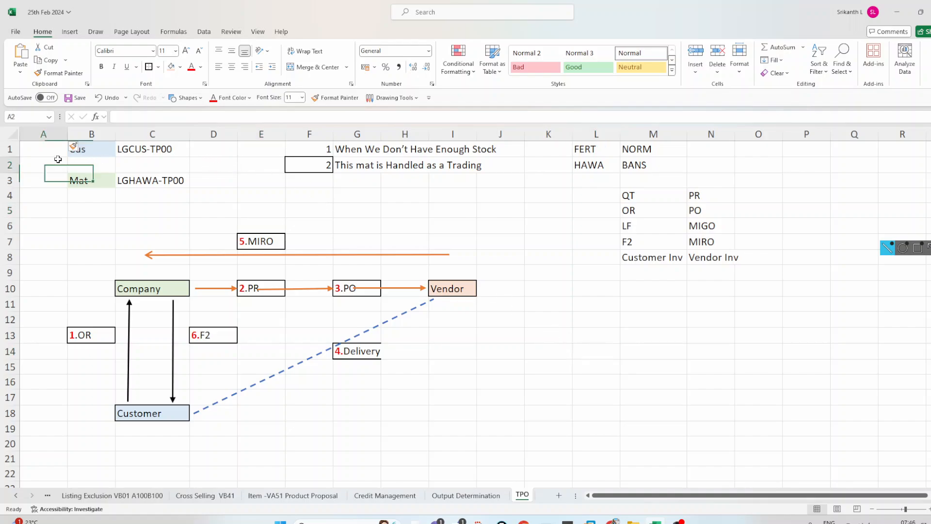
click(75, 147)
click(85, 207)
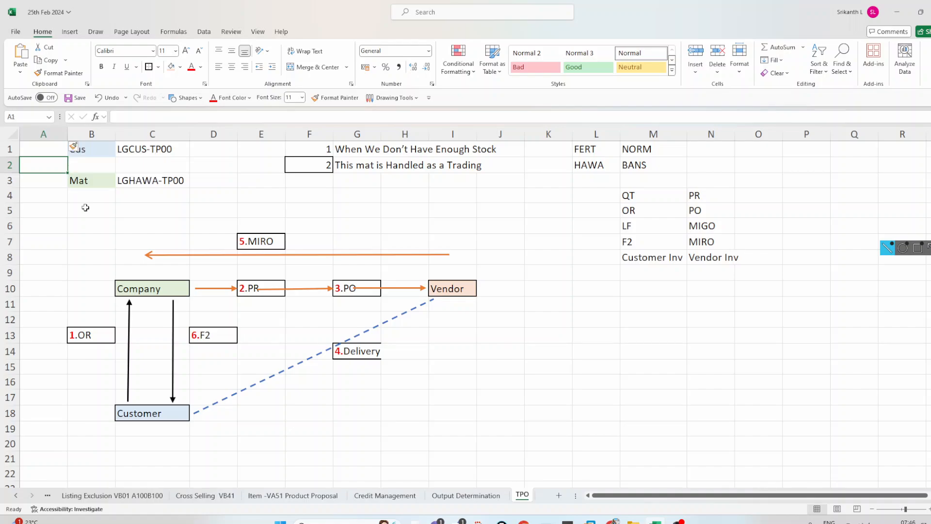
click(235, 200)
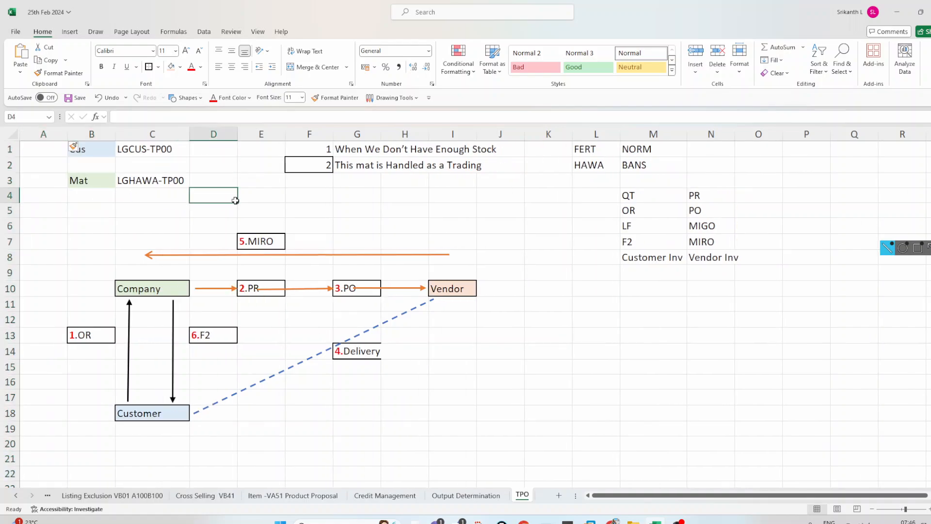
Review the customer code, the material LGHAWA-TP00 and the HAWA material type noted on the sheet
click(137, 148)
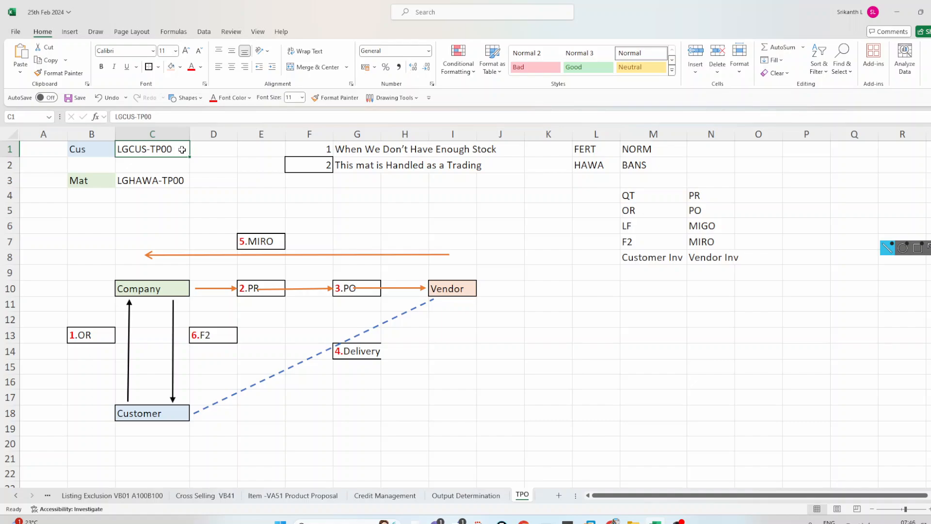
click(98, 179)
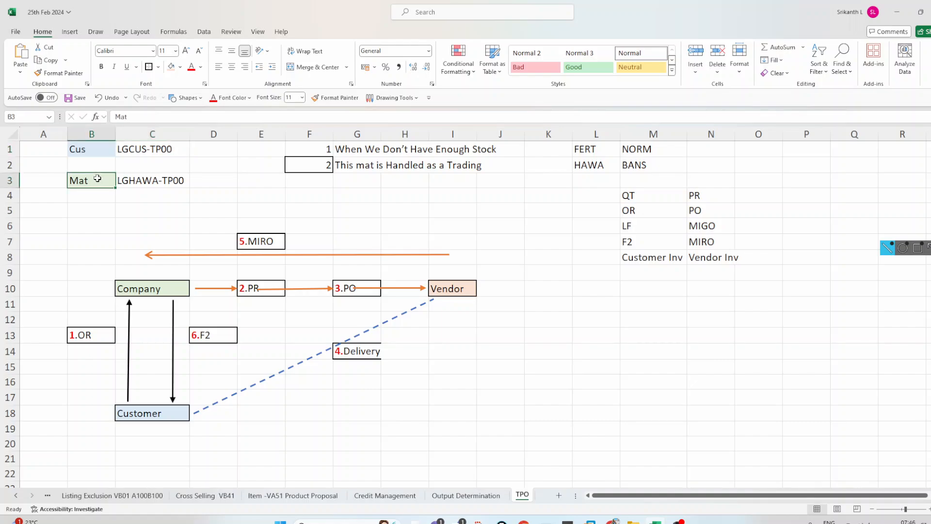
click(145, 180)
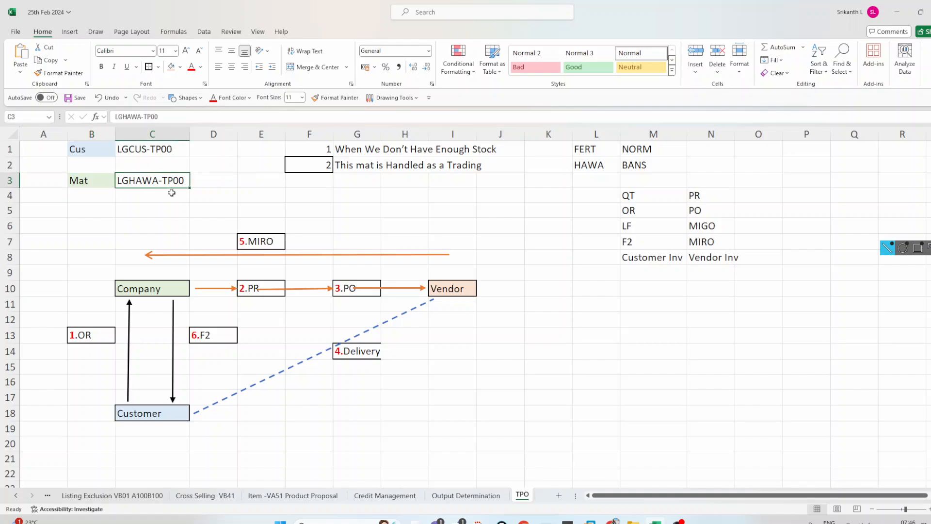
click(590, 170)
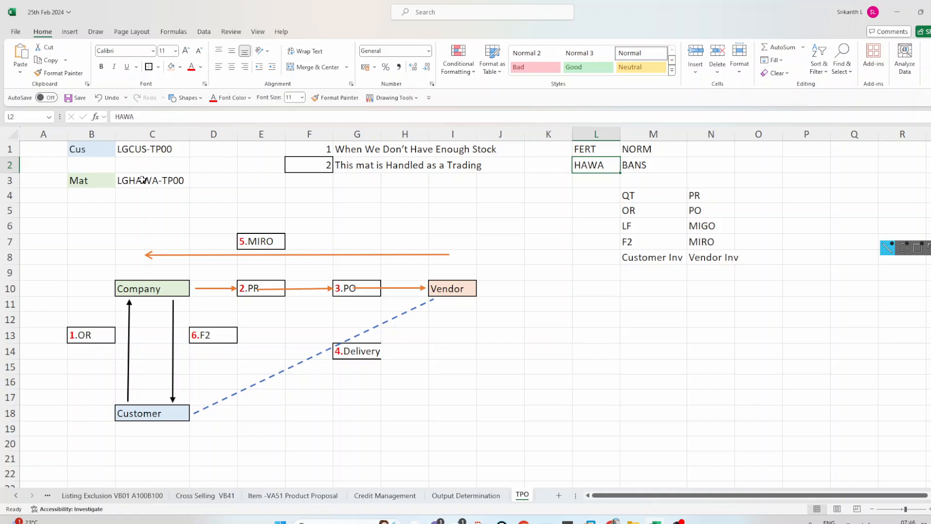
Switch to SAP, leave the Change Material screen and open transaction MM01 to check the material type setting
click(546, 522)
click(565, 493)
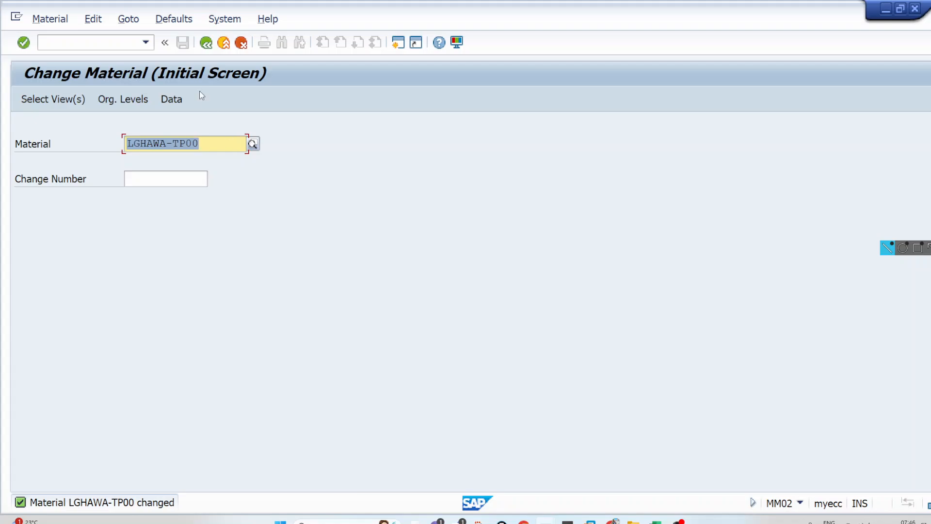
click(206, 43)
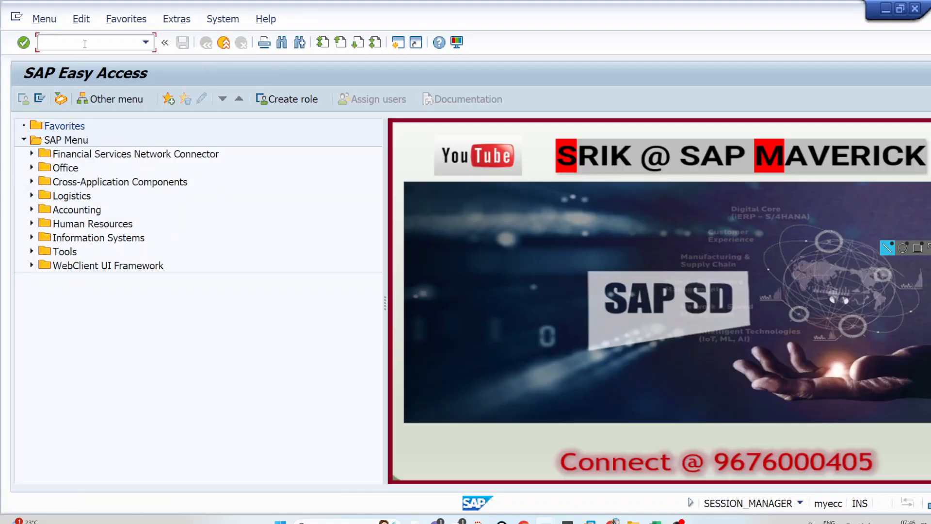
text(mm01)
key(Return)
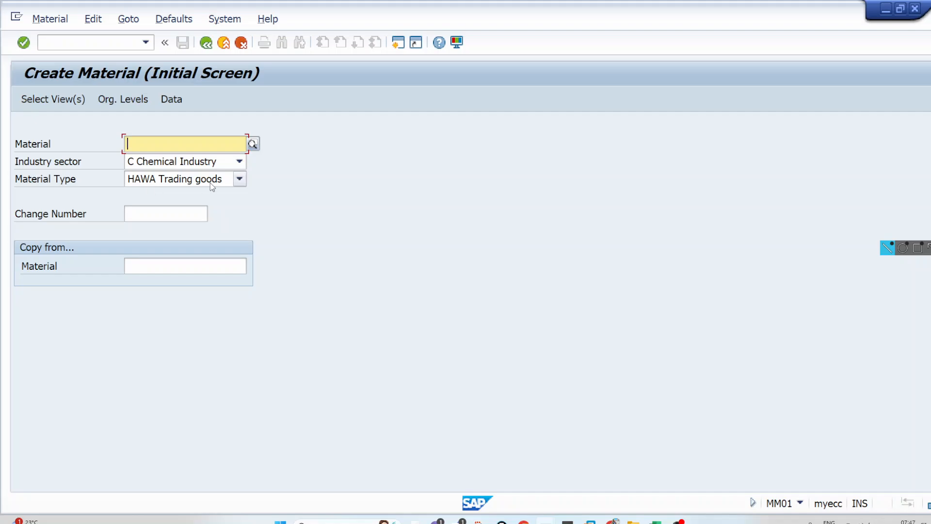
Display material LGHAWA-TP00 with transaction MM03 and examine its item category group in the Sales: sales org. 2 view
click(206, 43)
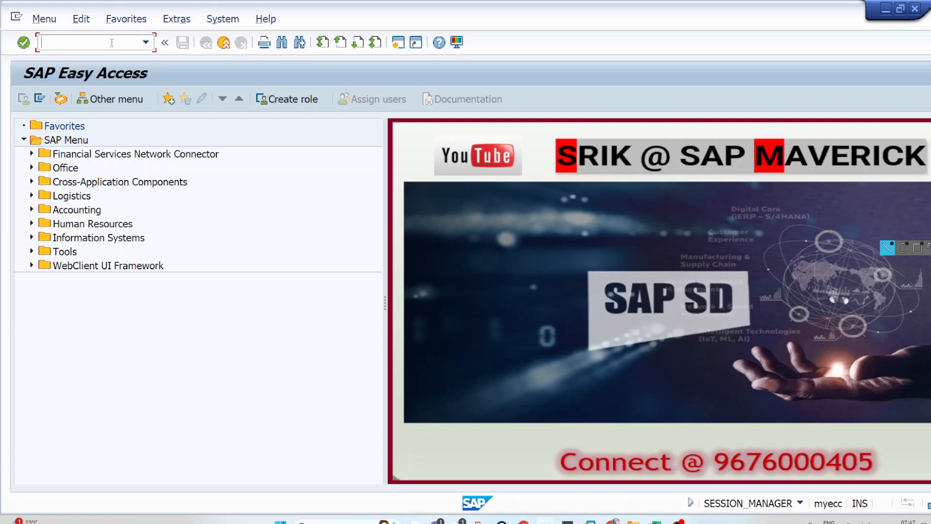
text(mm03)
key(Return)
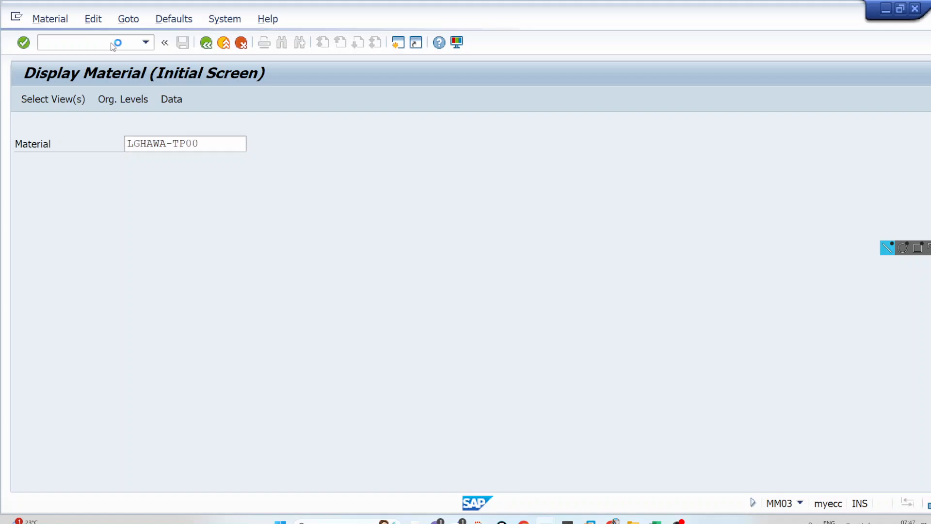
key(Return)
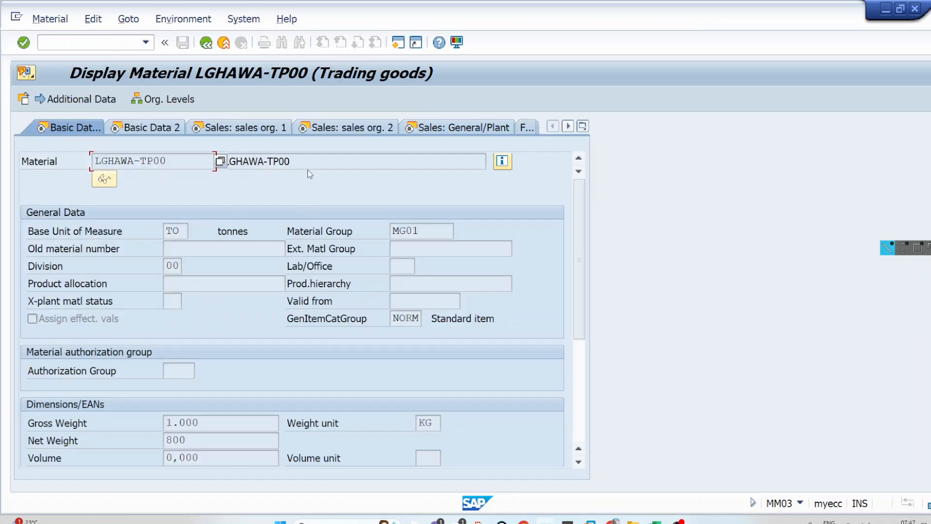
click(309, 162)
click(311, 127)
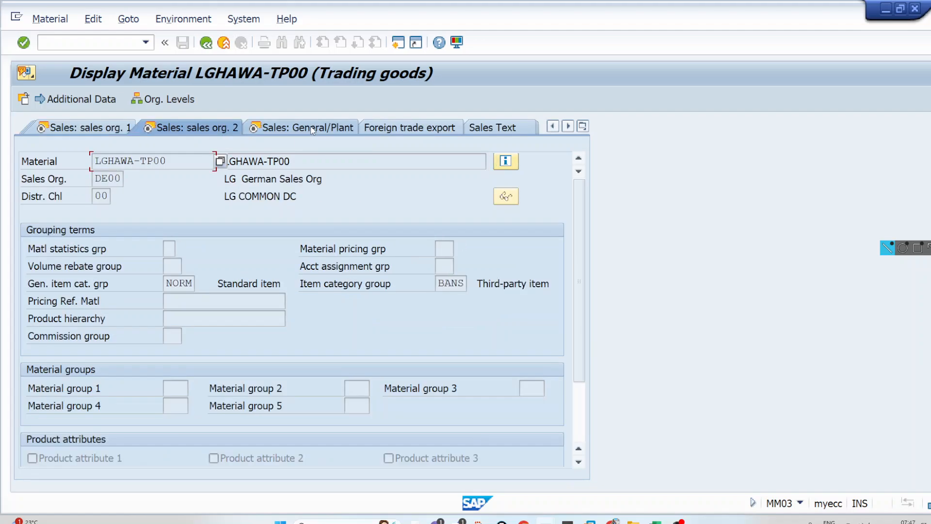
Highlight the material's item category group entry BANS and read its description
double_click(441, 283)
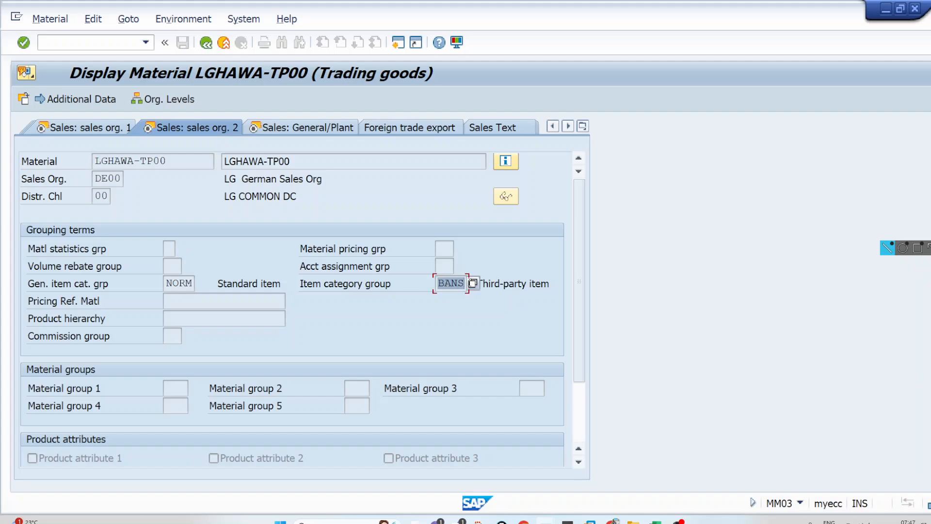
click(459, 285)
drag(437, 286, 465, 287)
click(465, 287)
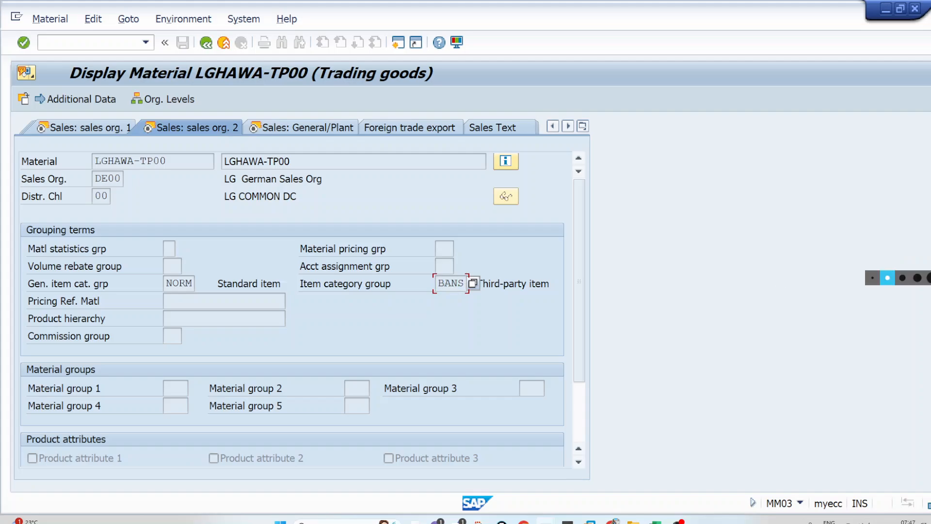
Circle BANS with the screen pen and underline Third-party item, Trading goods and Item category group, adding check marks and an arrow
click(904, 233)
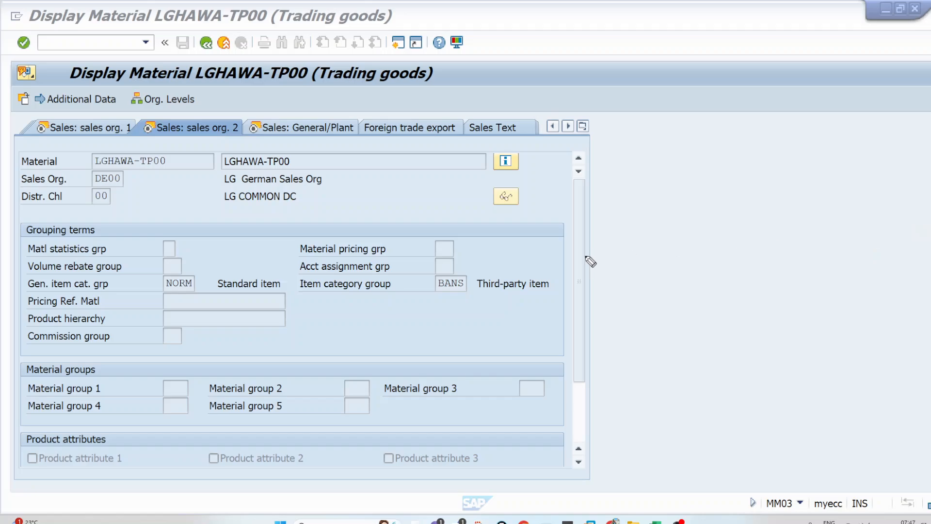
mouse_move(458, 270)
mouse_down()
mouse_move(422, 294)
mouse_move(458, 301)
mouse_move(473, 274)
mouse_move(462, 268)
mouse_move(542, 292)
mouse_up()
drag(477, 301, 540, 300)
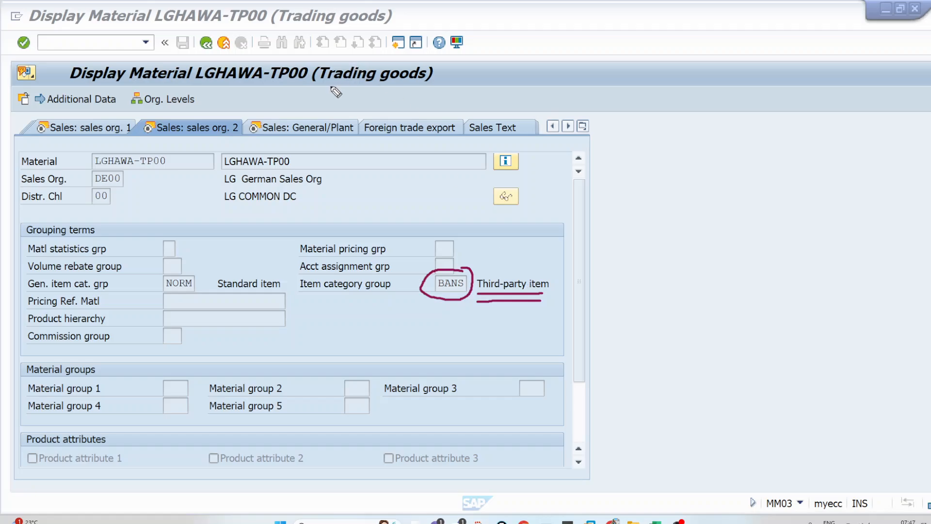
drag(327, 86, 416, 83)
drag(332, 96, 413, 93)
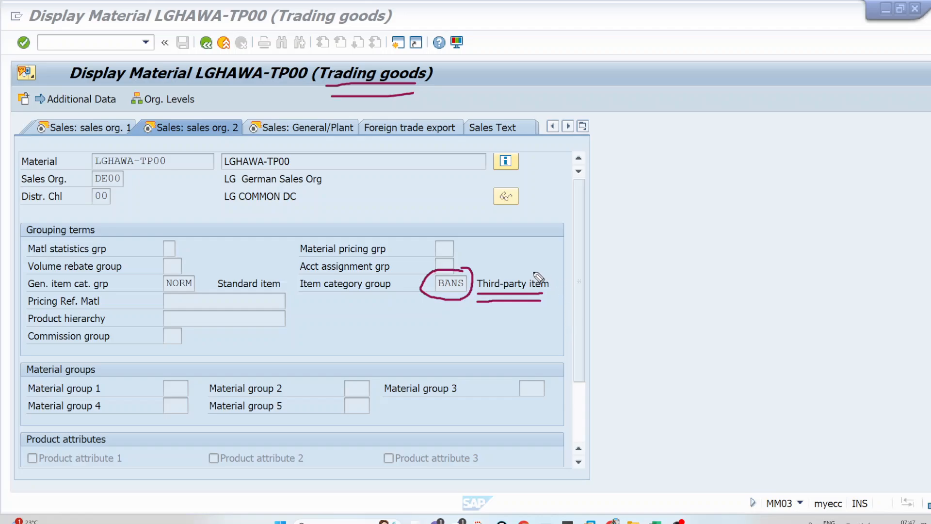
drag(533, 273, 596, 211)
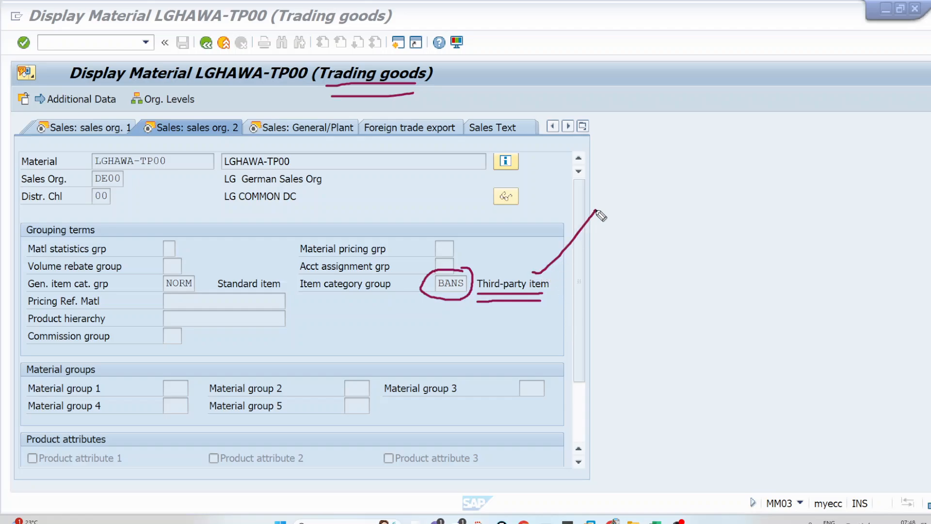
mouse_move(834, 173)
mouse_down()
mouse_move(729, 322)
mouse_move(781, 318)
mouse_up()
drag(441, 292, 463, 290)
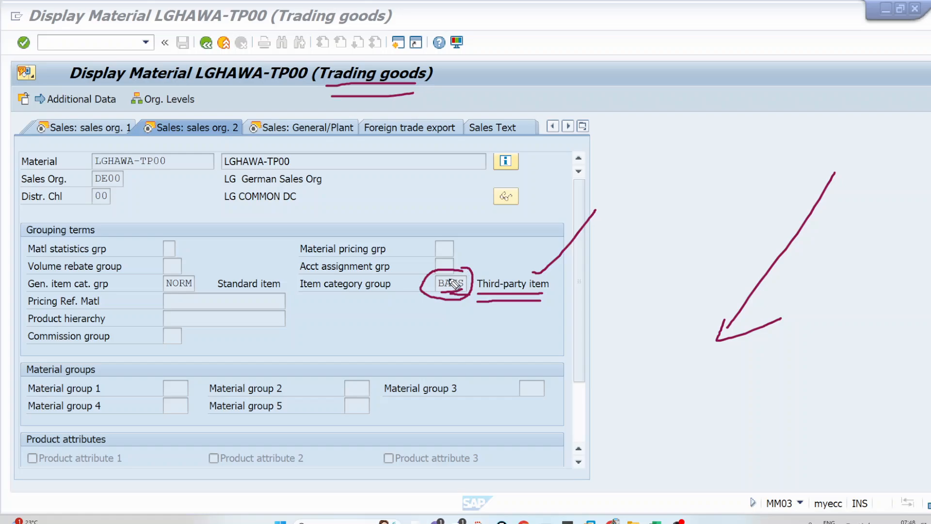
drag(309, 295, 394, 295)
drag(323, 299, 387, 299)
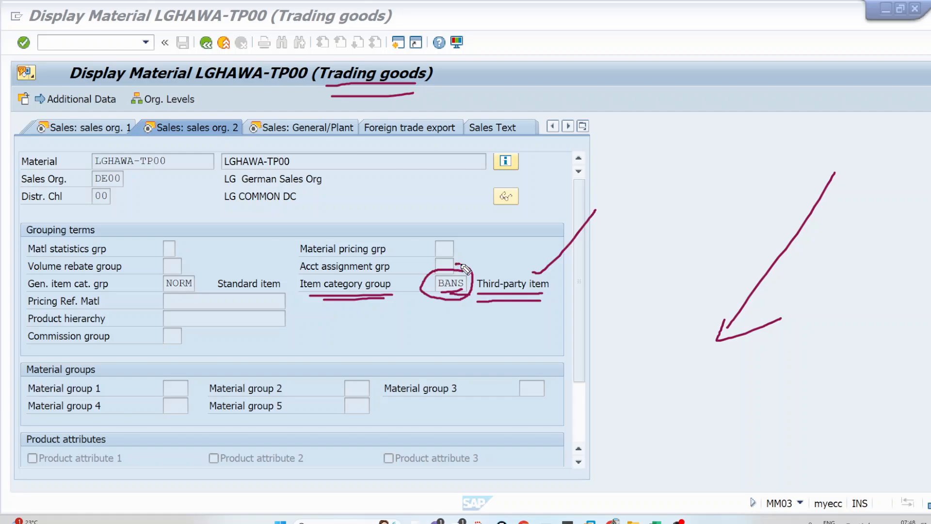
drag(462, 266, 483, 235)
Sketch pen notes for TAN and TAS, link TAS to a circled PR, and erase all the screen annotations
mouse_move(292, 265)
mouse_down()
mouse_move(289, 377)
mouse_move(285, 355)
mouse_move(294, 375)
mouse_move(306, 369)
mouse_move(297, 370)
mouse_move(318, 360)
mouse_move(321, 337)
mouse_up()
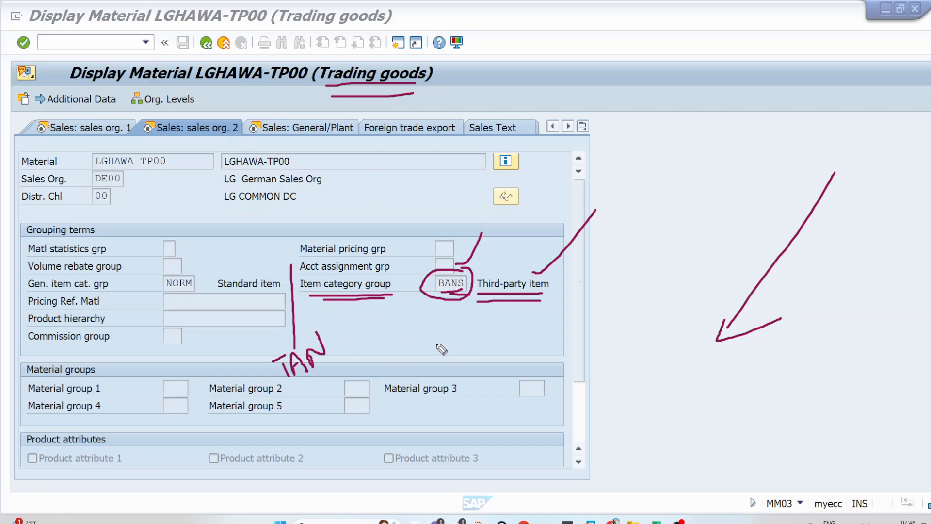
mouse_move(450, 302)
mouse_down()
mouse_move(456, 356)
mouse_move(468, 331)
mouse_move(462, 379)
mouse_move(466, 359)
mouse_move(482, 373)
mouse_move(493, 359)
mouse_move(481, 374)
mouse_up()
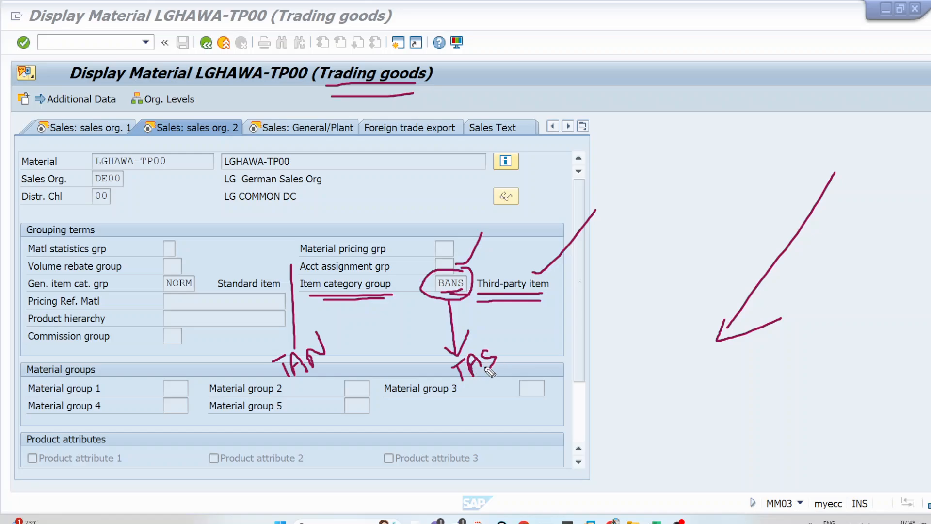
mouse_move(491, 341)
mouse_down()
mouse_move(449, 365)
mouse_move(480, 388)
mouse_move(501, 342)
mouse_move(487, 335)
mouse_up()
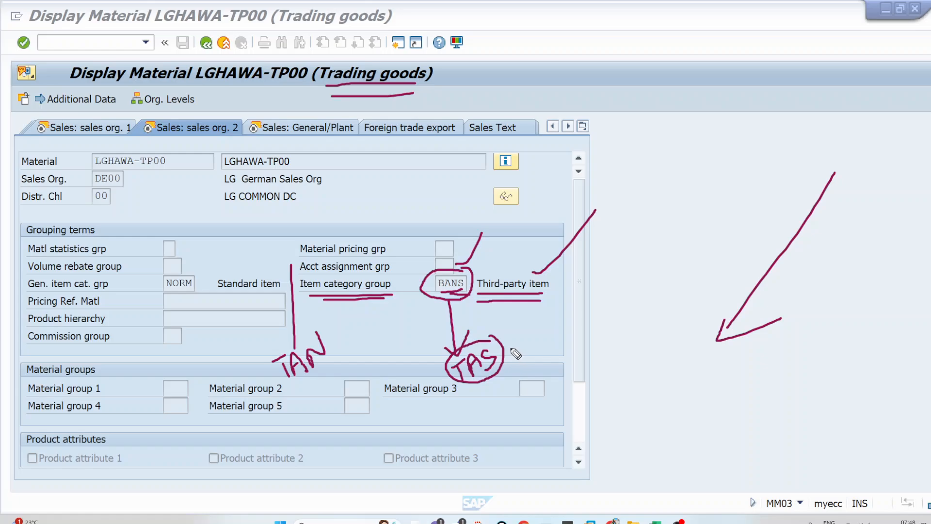
mouse_move(510, 348)
mouse_down()
mouse_move(521, 354)
mouse_move(549, 309)
mouse_up()
drag(512, 358, 553, 318)
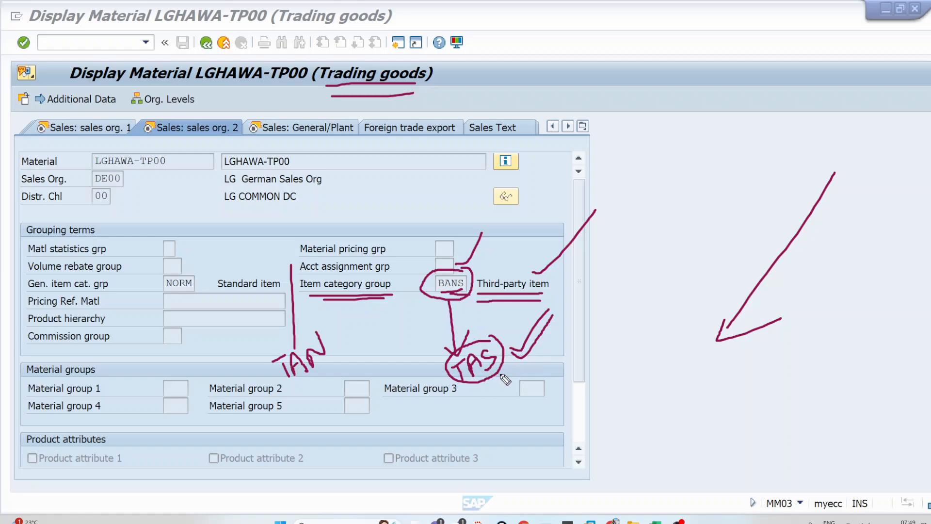
mouse_move(502, 374)
mouse_down()
mouse_move(615, 393)
mouse_move(627, 406)
mouse_move(643, 387)
mouse_move(625, 396)
mouse_move(647, 406)
mouse_move(649, 390)
mouse_move(662, 399)
mouse_up()
mouse_move(653, 364)
mouse_down()
mouse_move(615, 379)
mouse_move(687, 410)
mouse_move(621, 342)
mouse_up()
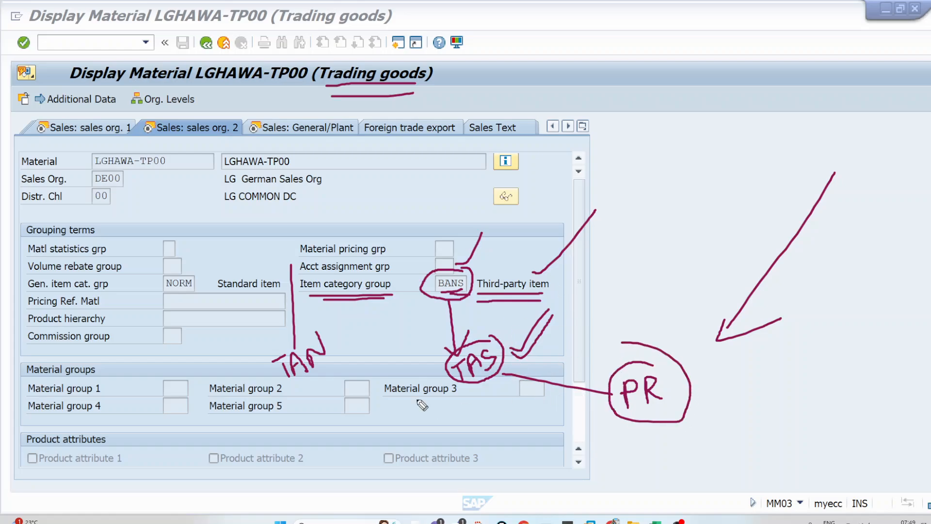
drag(461, 387, 510, 384)
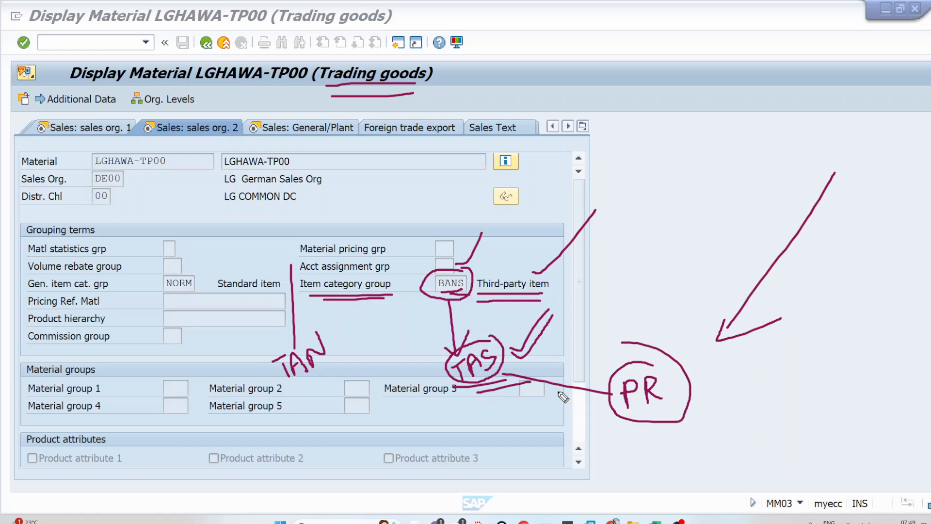
mouse_move(623, 409)
mouse_down()
mouse_move(685, 402)
mouse_move(676, 414)
mouse_up()
key(e)
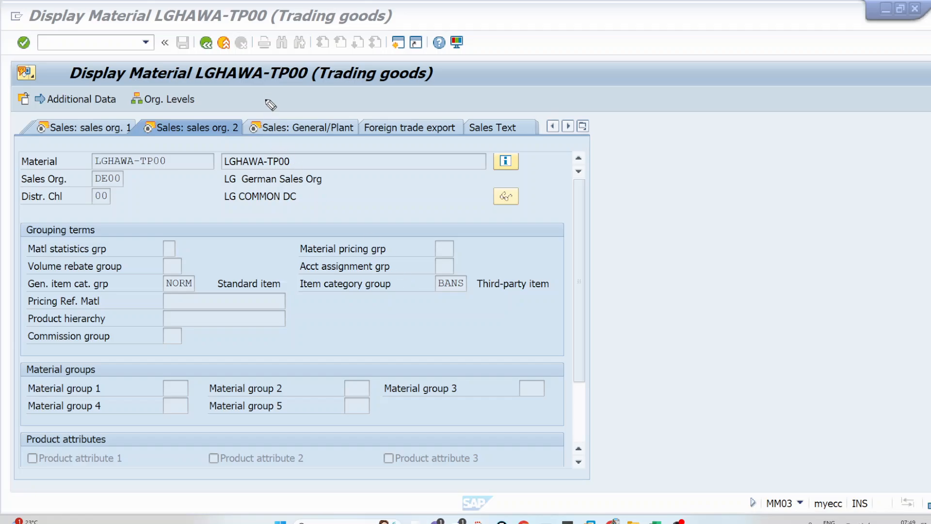
Underline and tick Trading goods in the title and the BANS item category group with the screen pen
mouse_move(333, 89)
mouse_down()
mouse_move(434, 83)
mouse_move(406, 99)
mouse_move(439, 98)
mouse_move(486, 26)
mouse_up()
drag(426, 287, 453, 239)
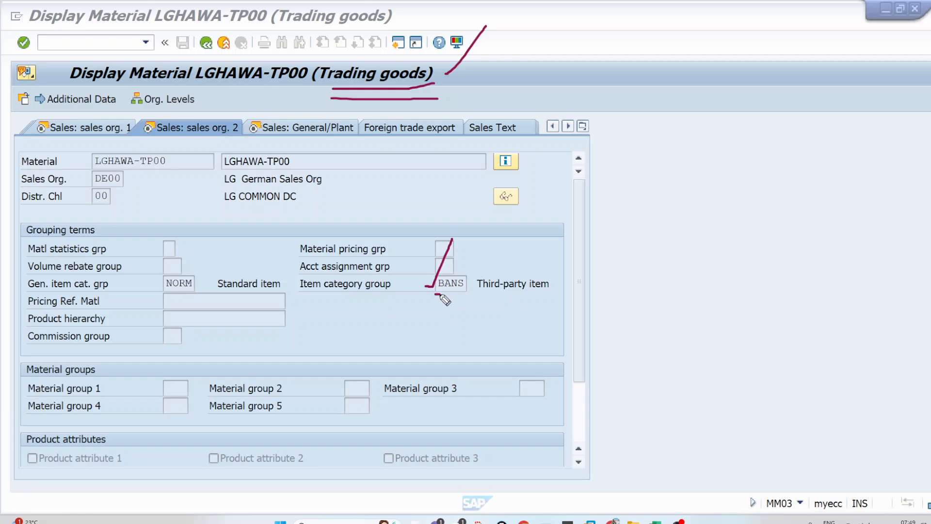
drag(435, 293, 493, 301)
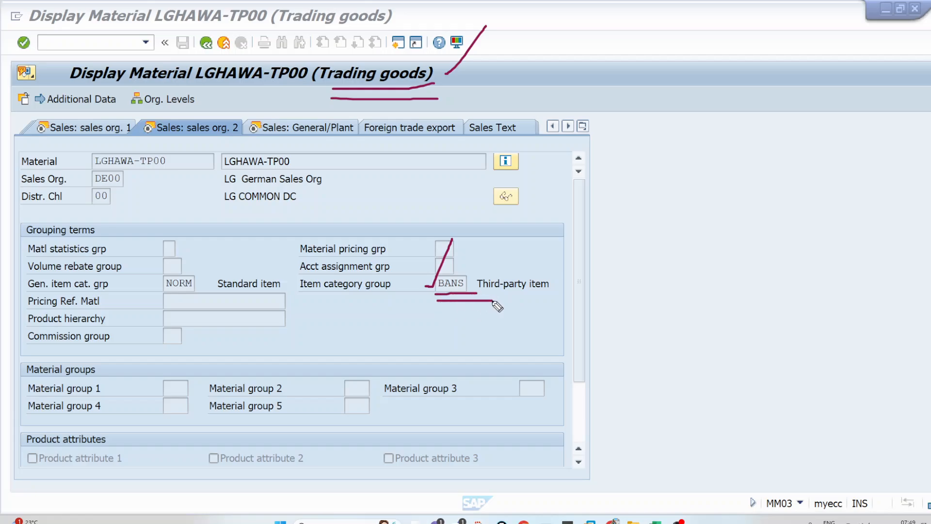
Display the Accounting 1 view of material LGHAWA-TP00
click(568, 126)
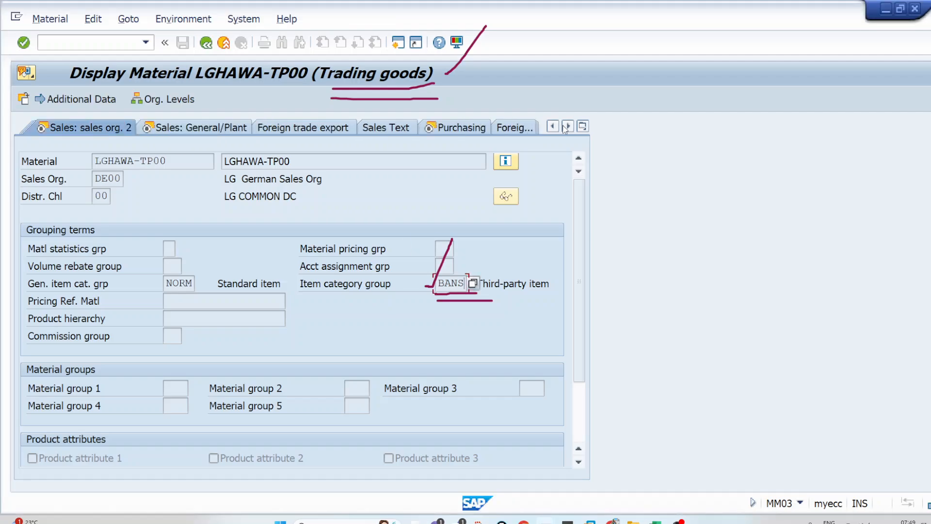
click(568, 126)
click(568, 127)
click(568, 126)
click(568, 126)
click(568, 126)
click(568, 126)
click(568, 126)
click(568, 126)
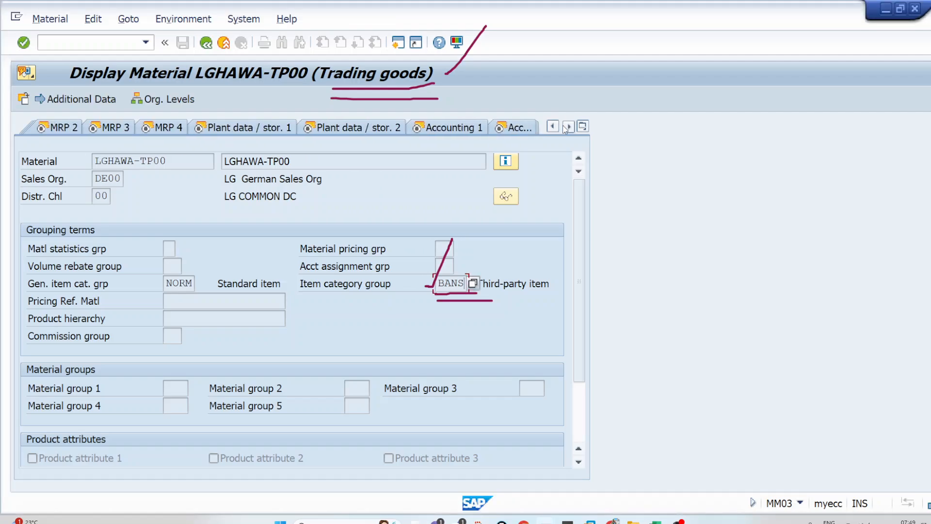
click(568, 127)
click(409, 133)
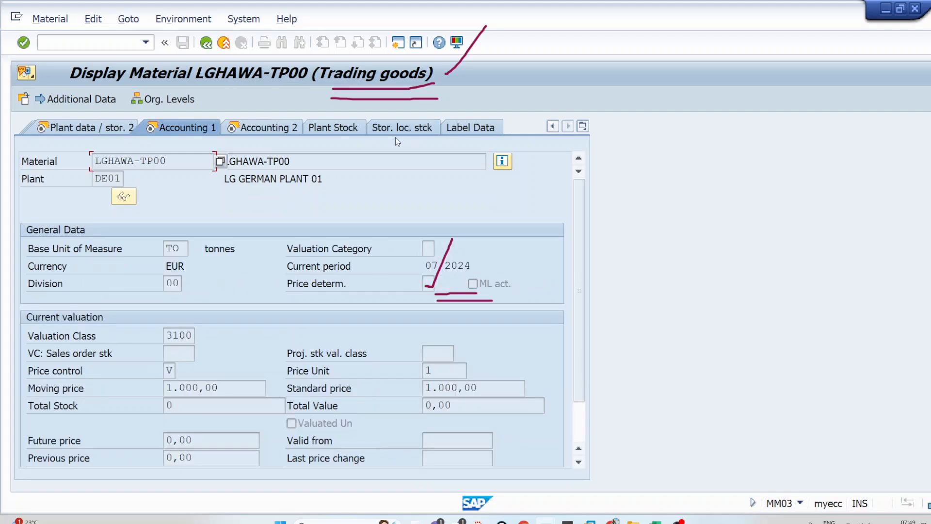
Look up the possible entries for the material's valuation class, close the list and examine the assigned class
drag(164, 340, 200, 336)
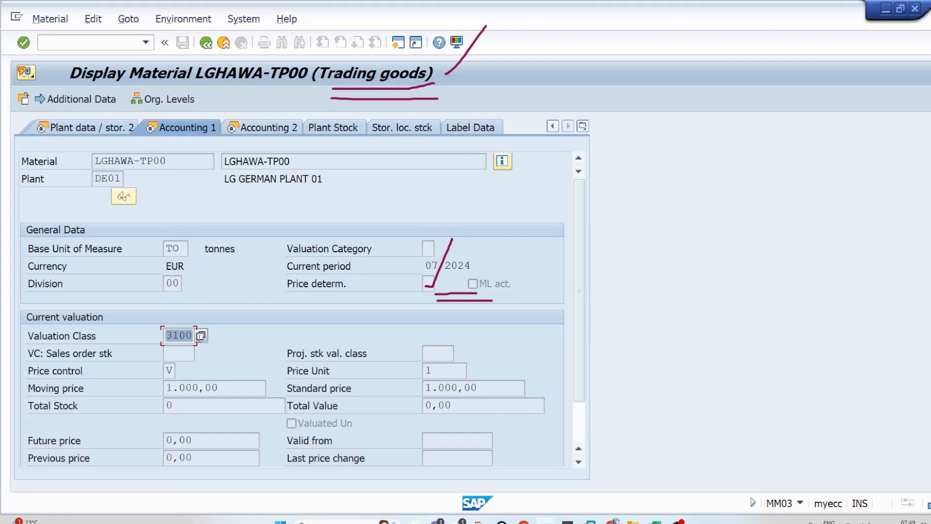
click(199, 337)
click(200, 335)
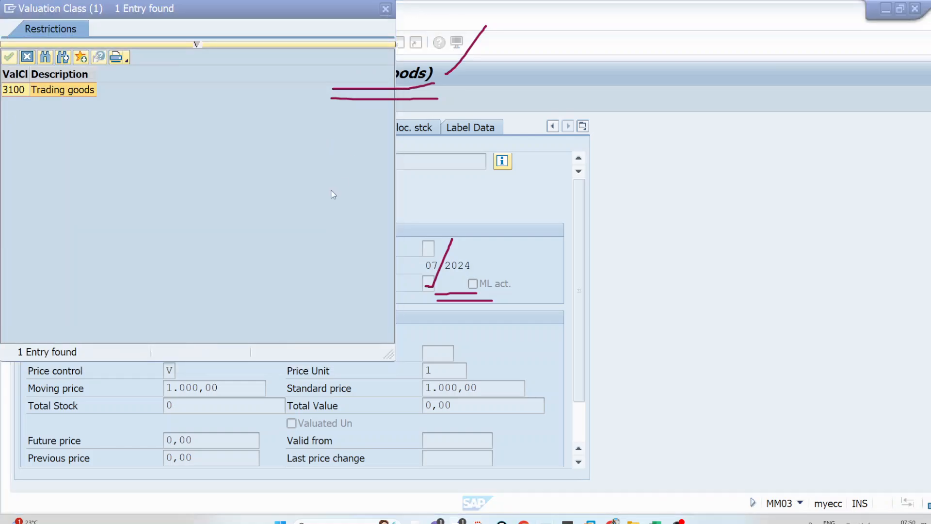
drag(268, 14, 293, 164)
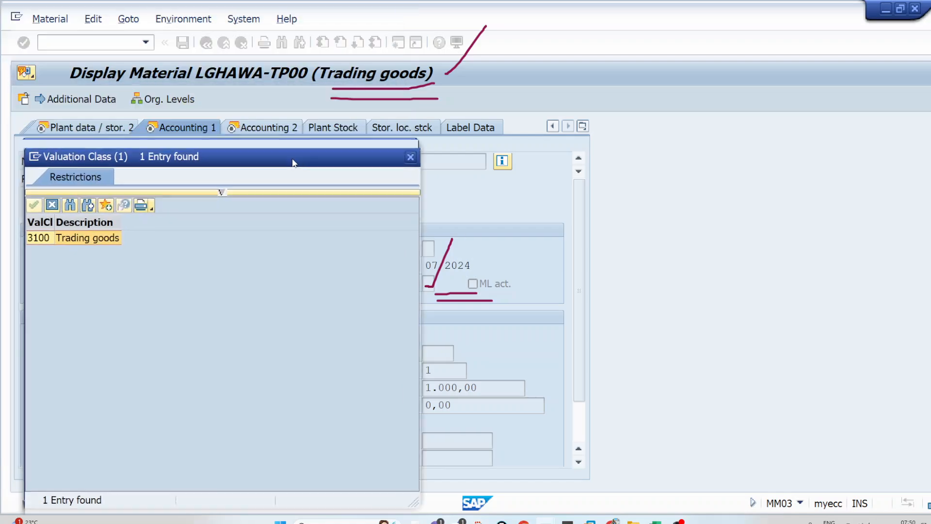
click(412, 159)
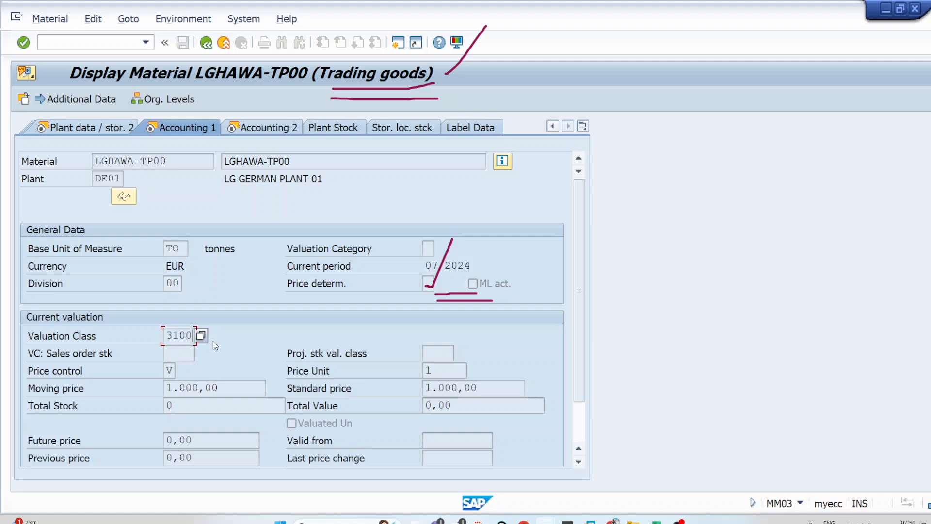
drag(165, 336, 193, 335)
click(192, 336)
Examine the material's moving price under Current valuation
drag(221, 386, 165, 387)
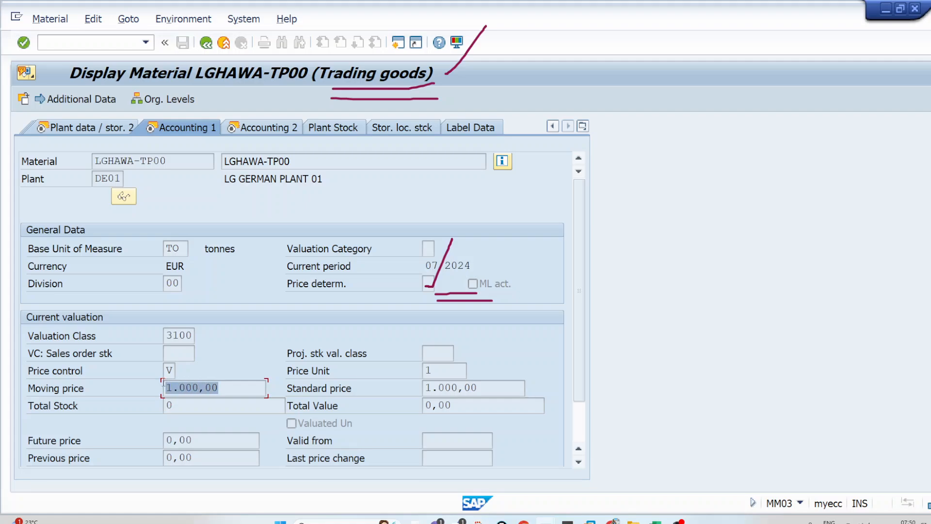
click(165, 386)
drag(223, 386, 167, 386)
click(166, 387)
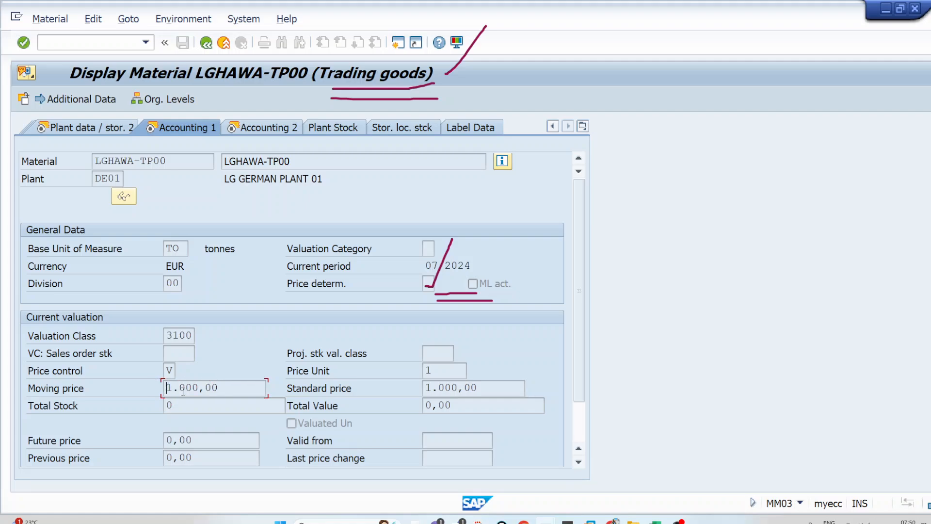
drag(229, 389, 166, 388)
click(164, 390)
drag(226, 388, 171, 388)
click(170, 388)
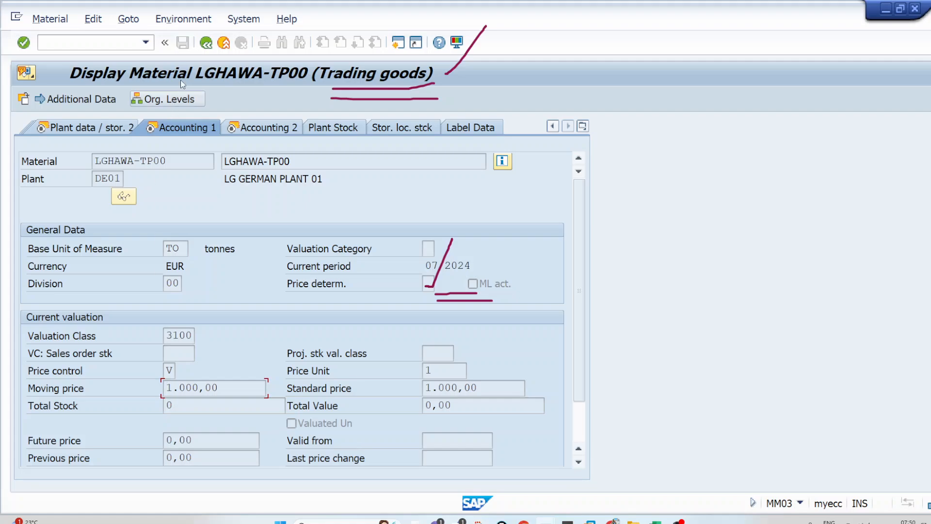
Leave the material display and run the stock overview for LGHAWA-TP00 in transaction MMBE
click(210, 50)
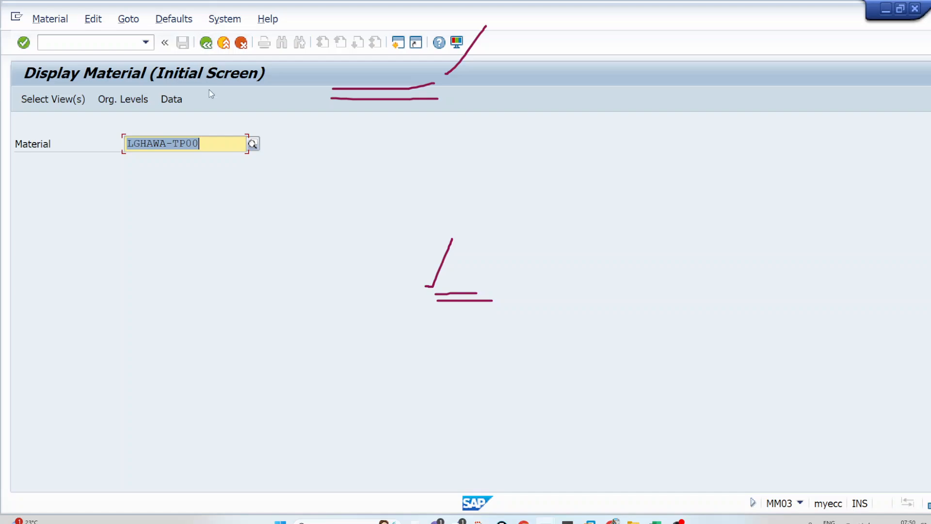
click(206, 43)
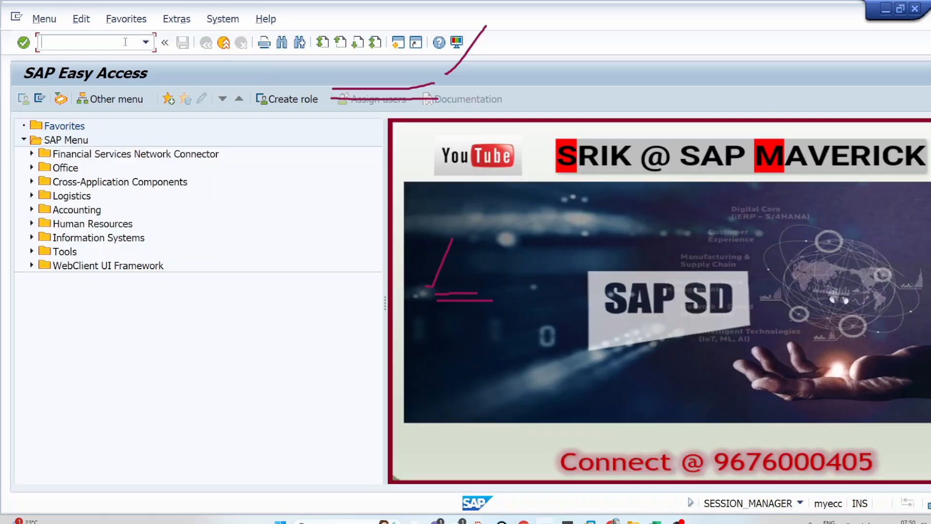
text(mmbe)
key(Return)
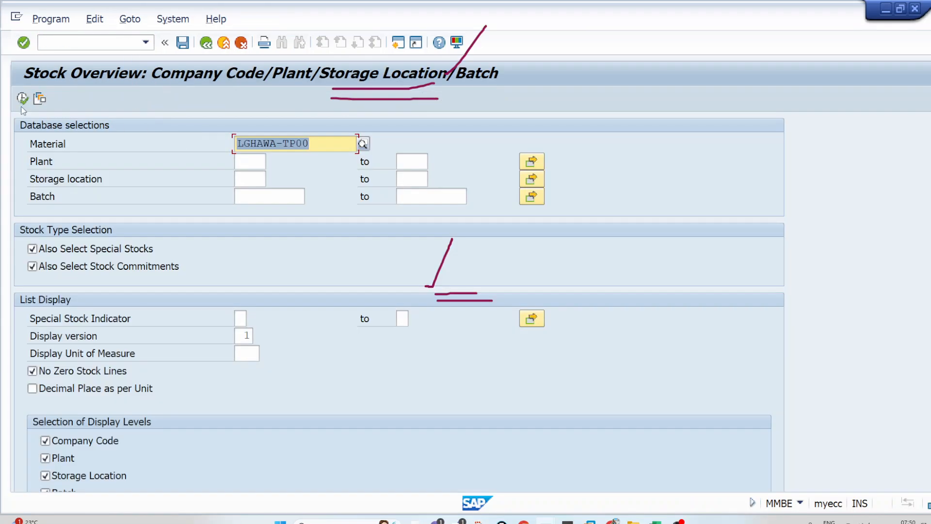
click(22, 99)
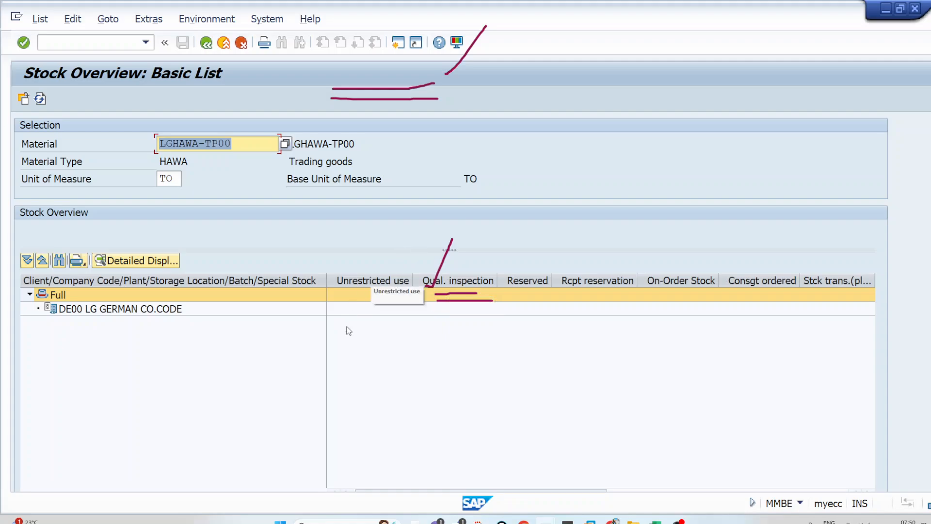
Leave the stock overview and start a PR00 condition record in transaction VK11 with the key combination Material with release status
click(224, 44)
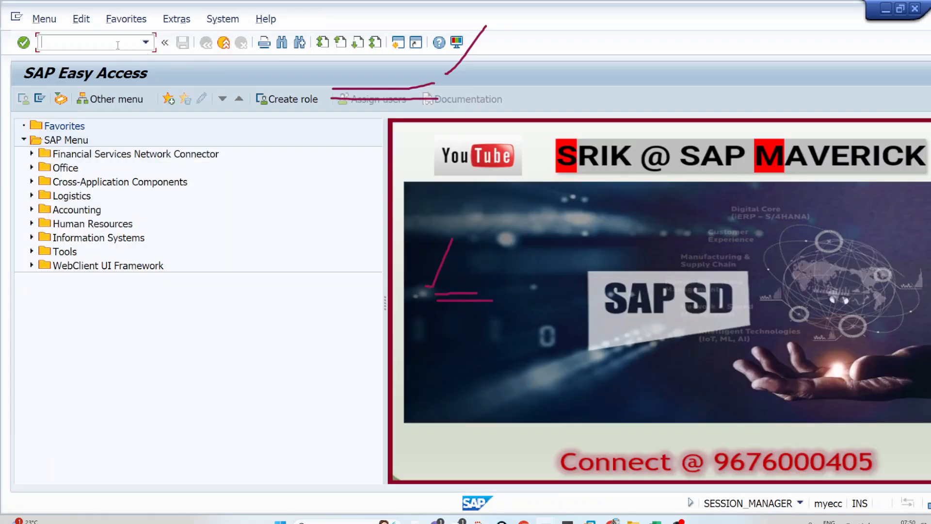
click(119, 49)
text(vk11)
key(Return)
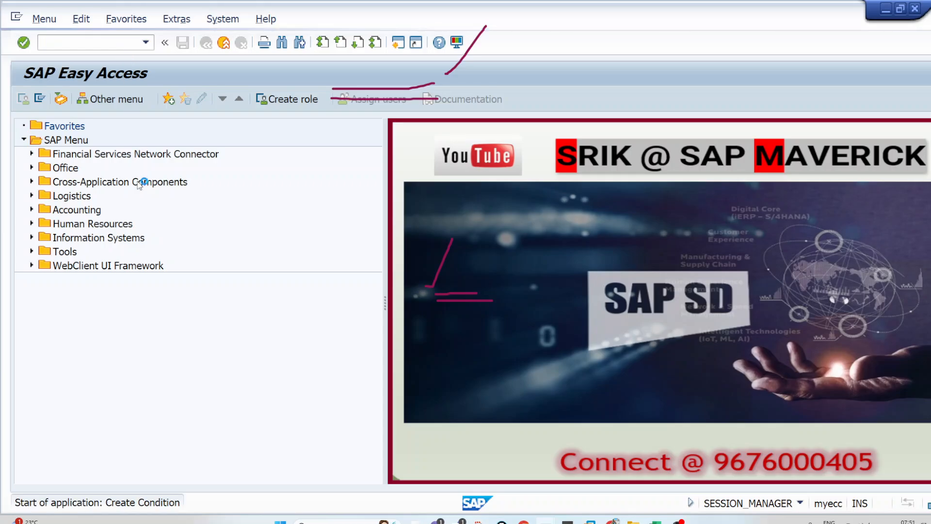
text(pr00)
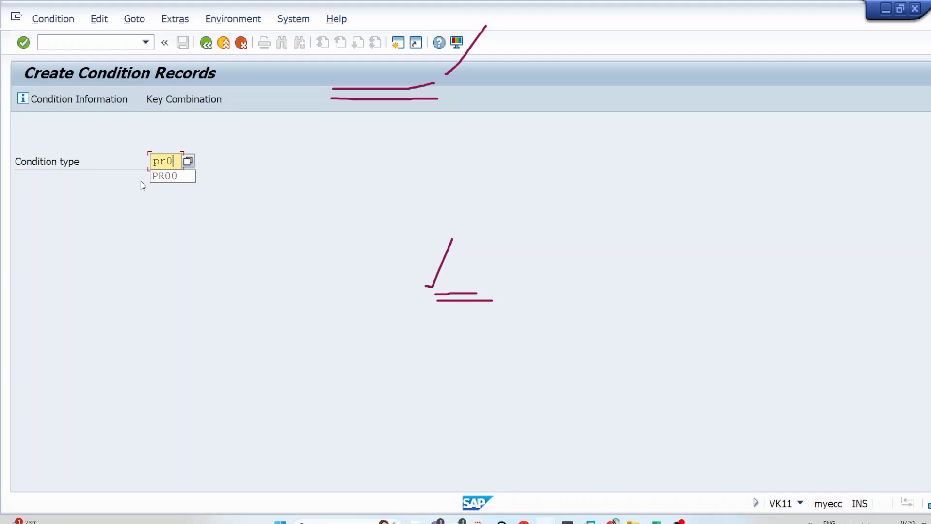
key(Return)
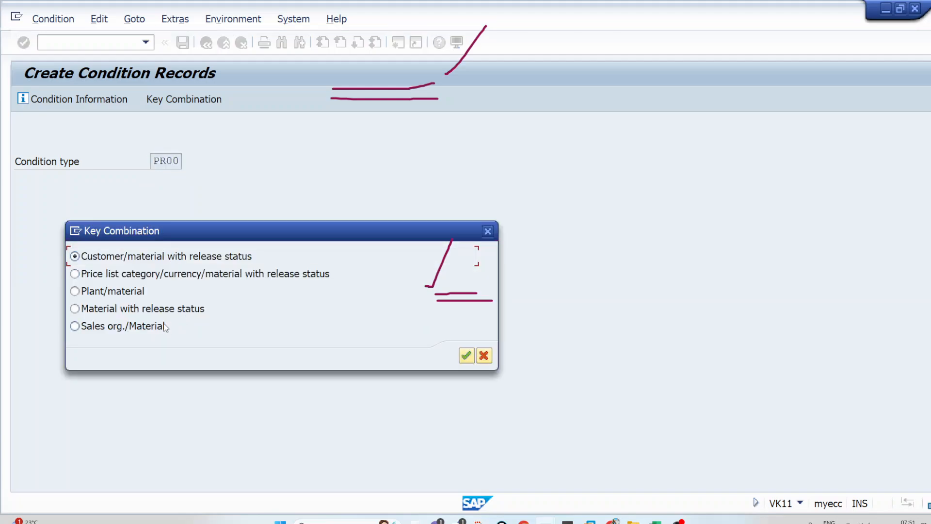
key(Return)
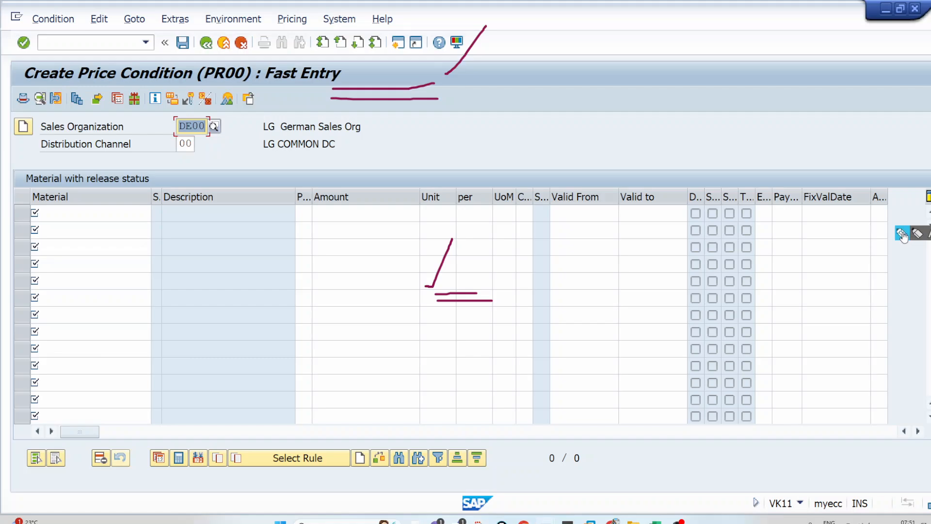
click(903, 234)
mouse_move(756, 50)
mouse_down()
mouse_move(803, 23)
mouse_move(818, 25)
mouse_move(837, 5)
mouse_move(848, 17)
mouse_move(865, 3)
mouse_up()
mouse_move(707, 101)
mouse_down()
mouse_move(758, 83)
mouse_move(753, 94)
mouse_up()
mouse_move(779, 62)
mouse_down()
mouse_move(779, 71)
mouse_move(803, 54)
mouse_move(849, 57)
mouse_move(860, 43)
mouse_up()
mouse_move(742, 124)
mouse_down()
mouse_move(790, 105)
mouse_move(781, 114)
mouse_move(833, 97)
mouse_move(855, 100)
mouse_move(846, 92)
mouse_move(886, 79)
mouse_move(928, 11)
mouse_up()
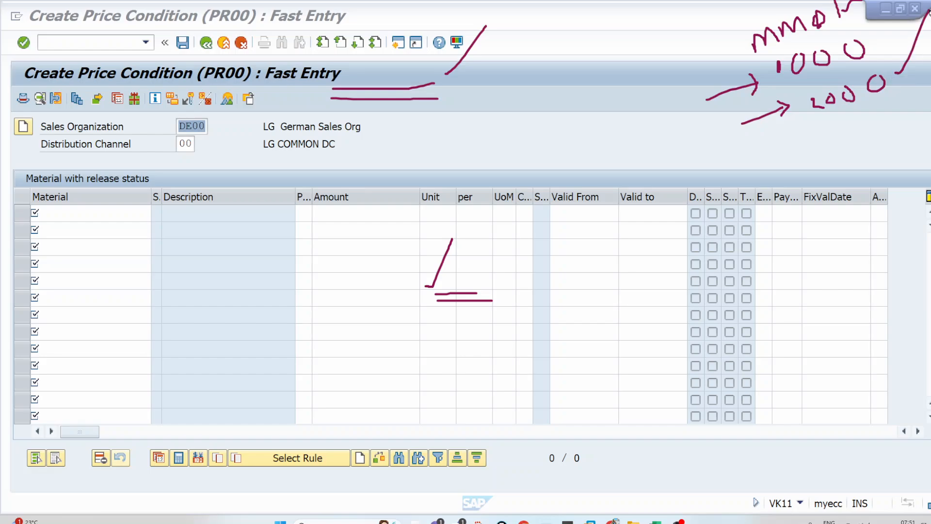
Enter a PR00 price of 2000 for material LGHAWA-TP00 and save the condition record
click(80, 213)
text(LGHAWA-TP00)
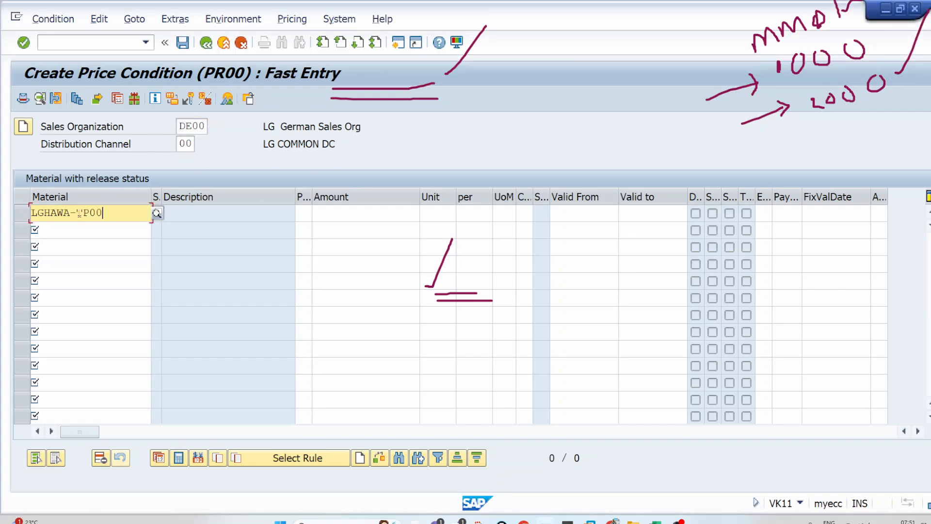
click(376, 216)
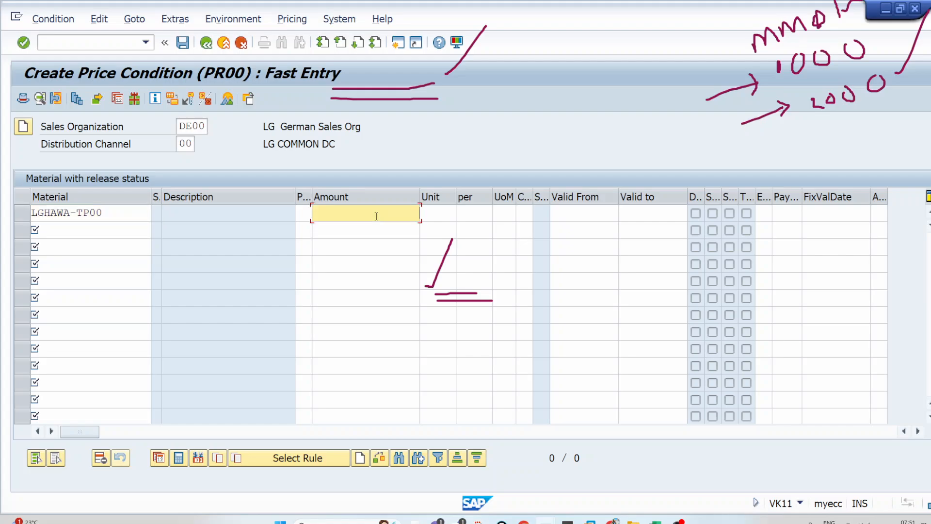
text(2000)
key(Return)
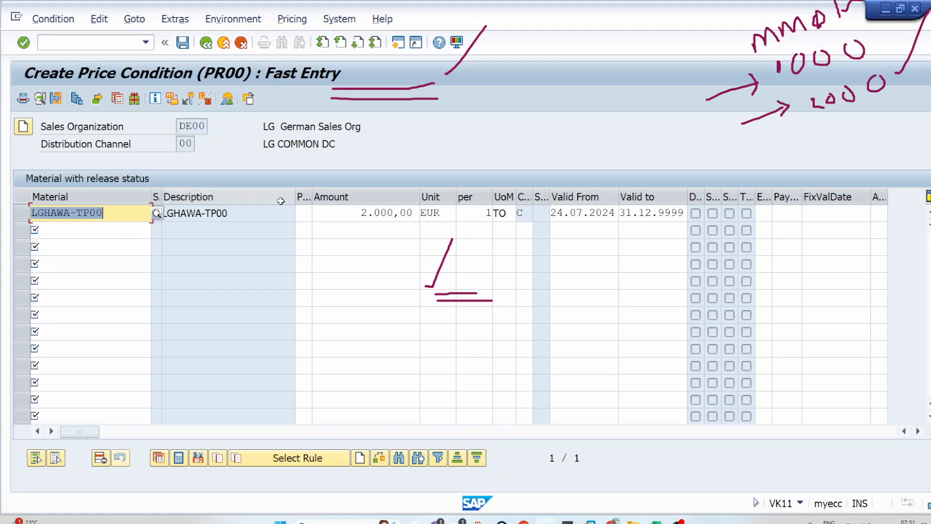
click(183, 42)
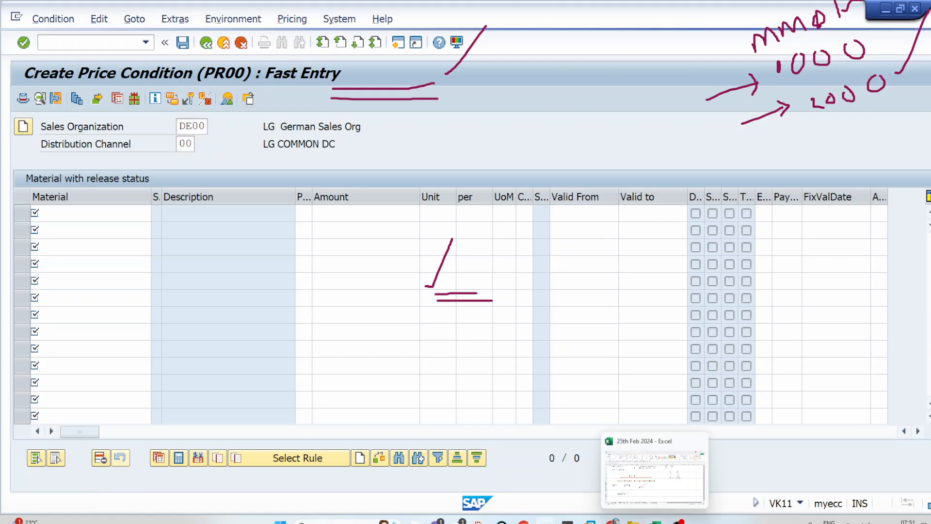
Switch to the Excel workbook, add the label Ven in cell B5 with a light orange fill, and save the workbook
click(655, 521)
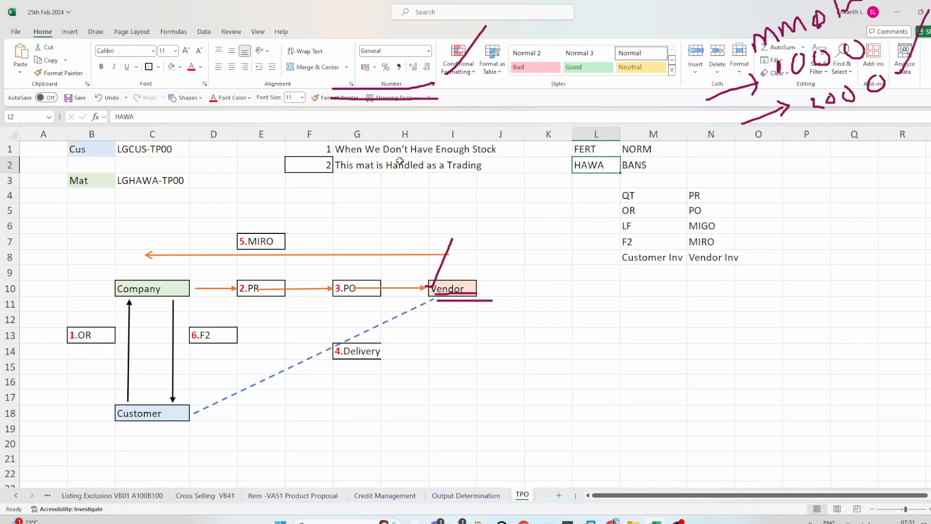
click(159, 149)
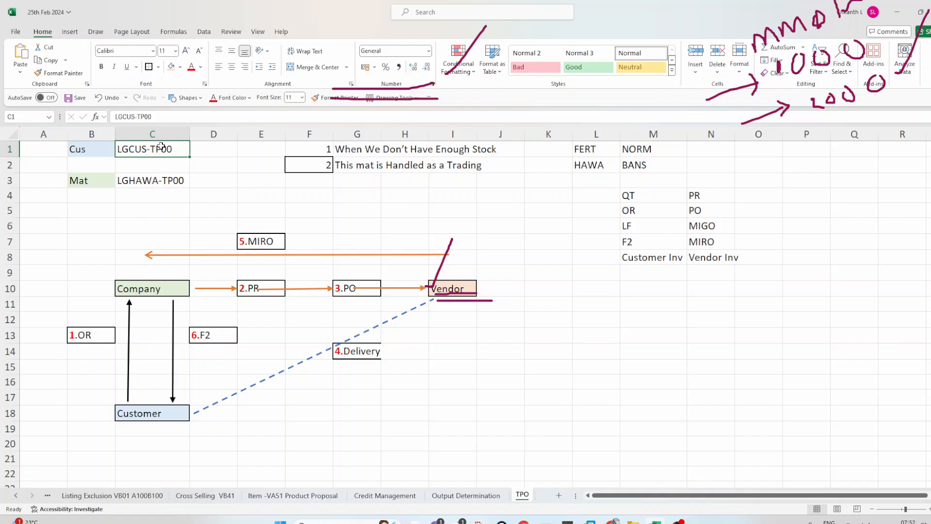
click(154, 182)
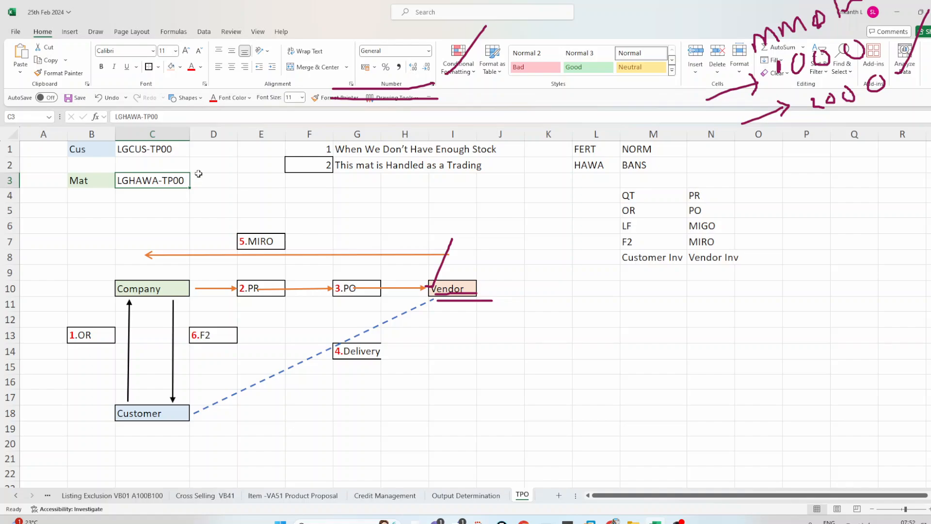
click(77, 213)
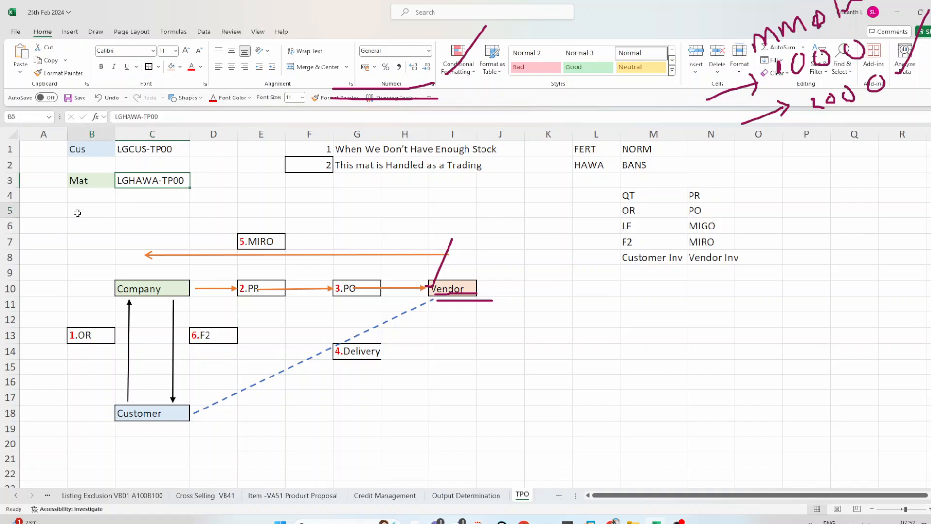
text(Ven)
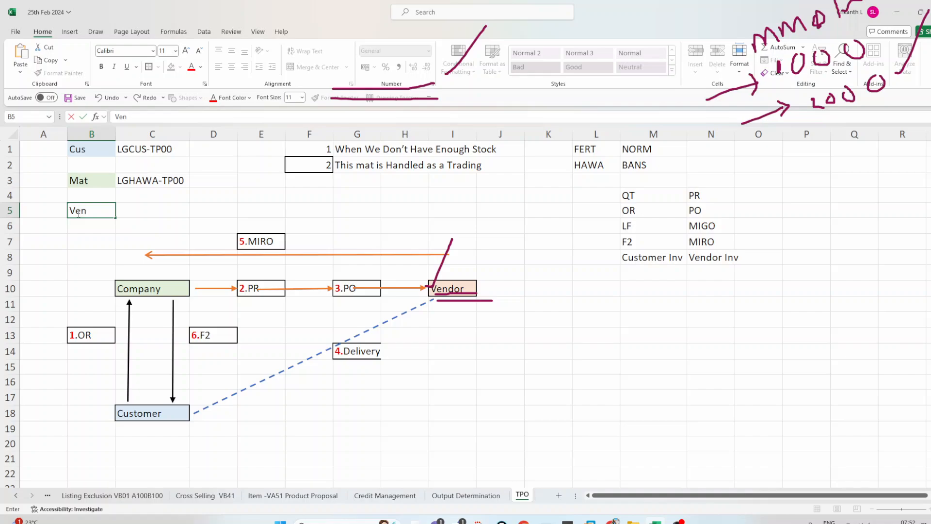
key(Tab)
click(78, 213)
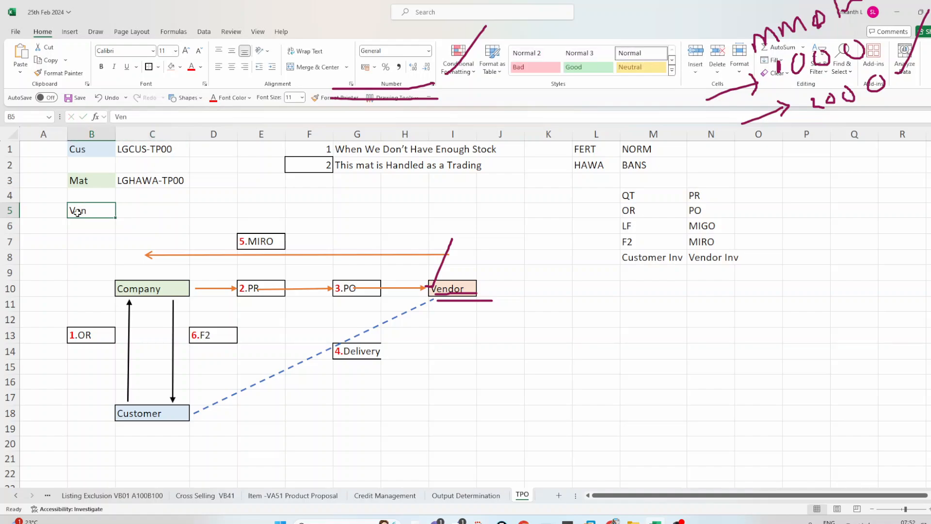
click(174, 70)
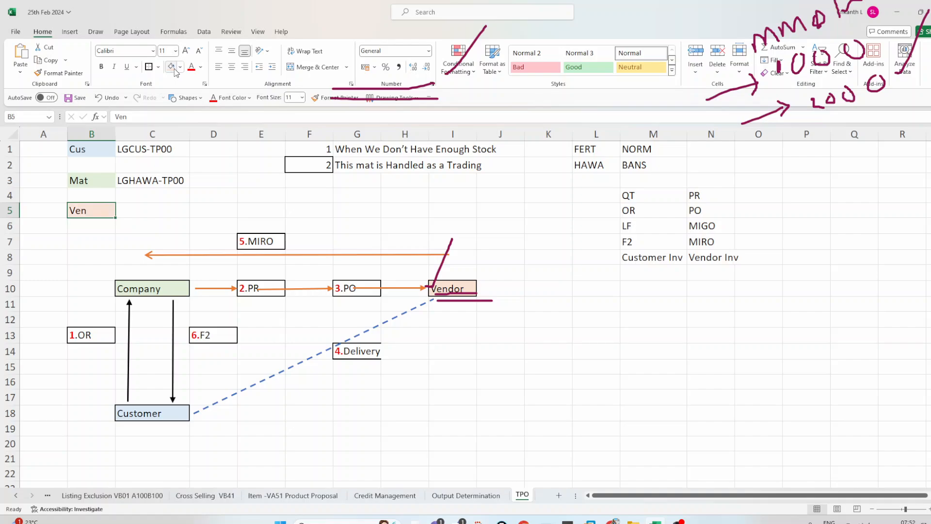
click(173, 207)
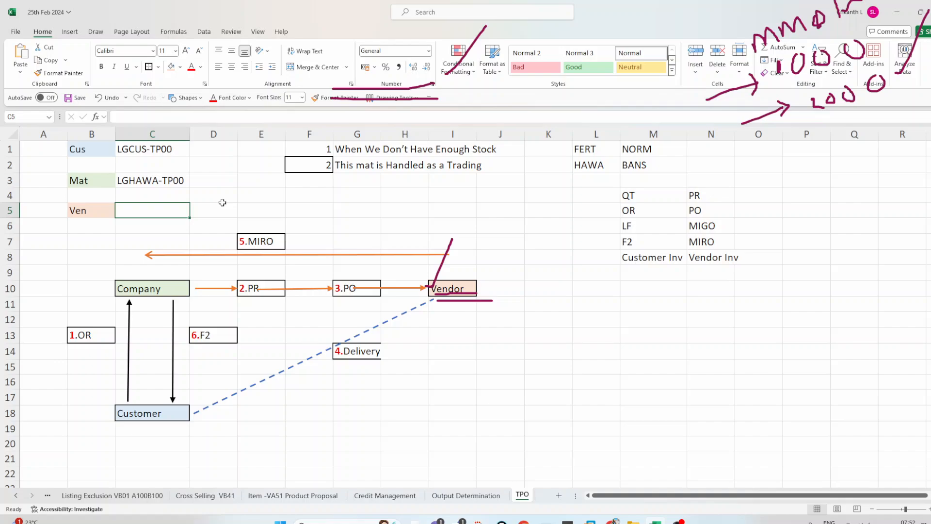
key(ctrl+s)
Enter the vendor code LGVEN-TP00 in cell C5 beside the Ven label
double_click(139, 210)
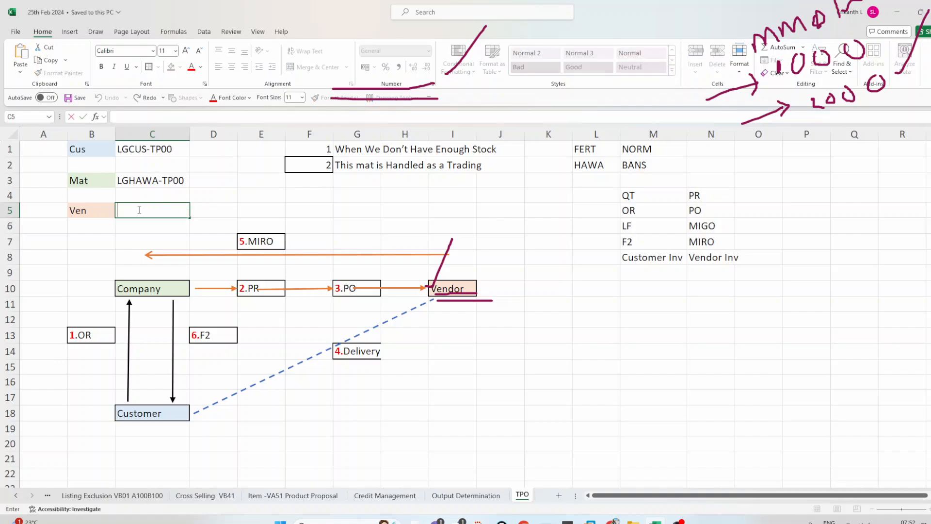
text(L)
key(BackSpace)
text(LGVEN-TP00)
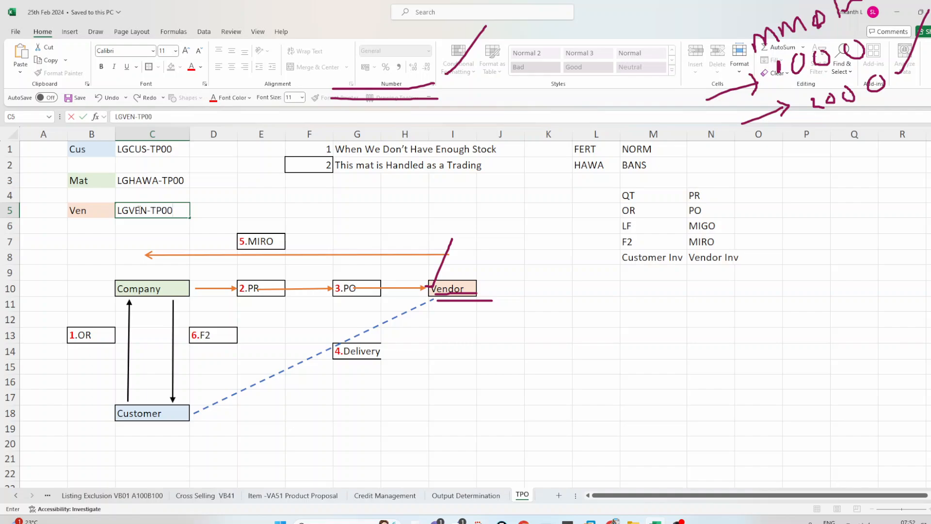
Copy the trading-process vendor code from cell C5 of the TPO sheet
click(248, 206)
click(177, 211)
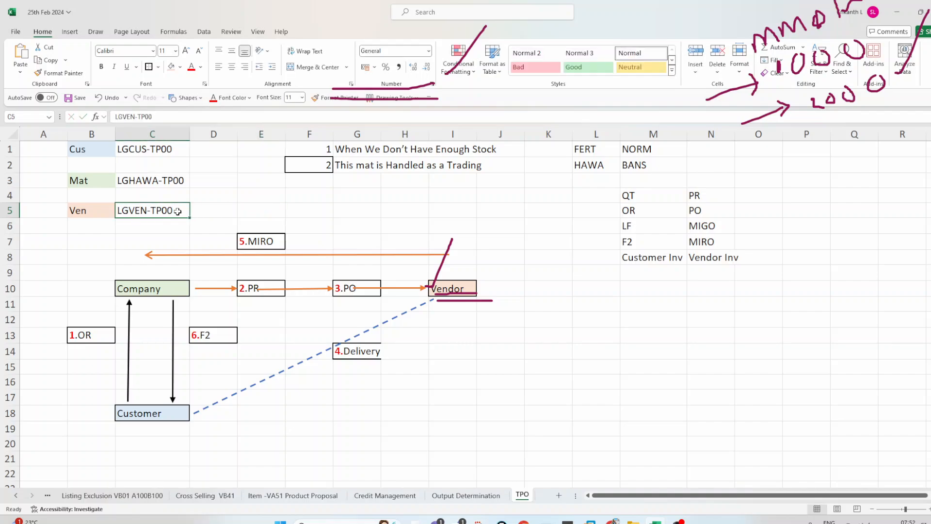
key(ctrl+c)
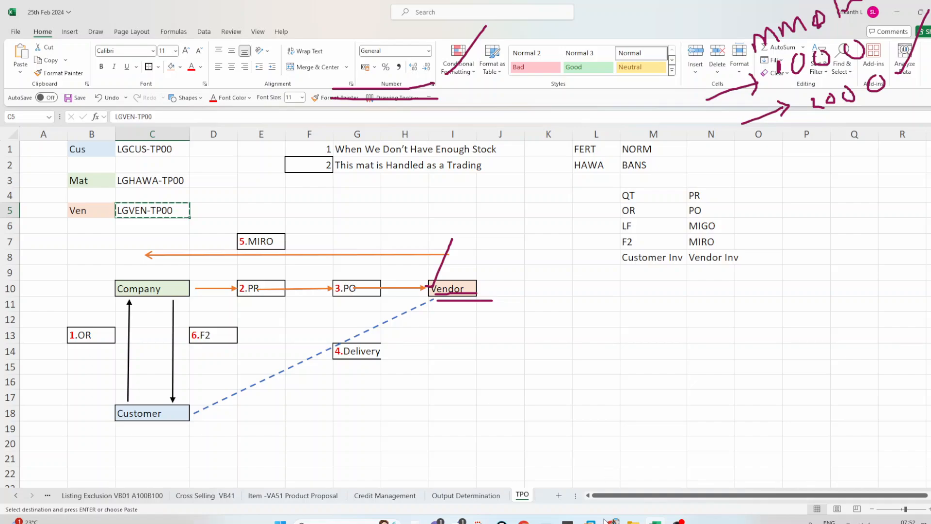
Switch to SAP and start the vendor creation transaction XK01
click(550, 522)
click(571, 489)
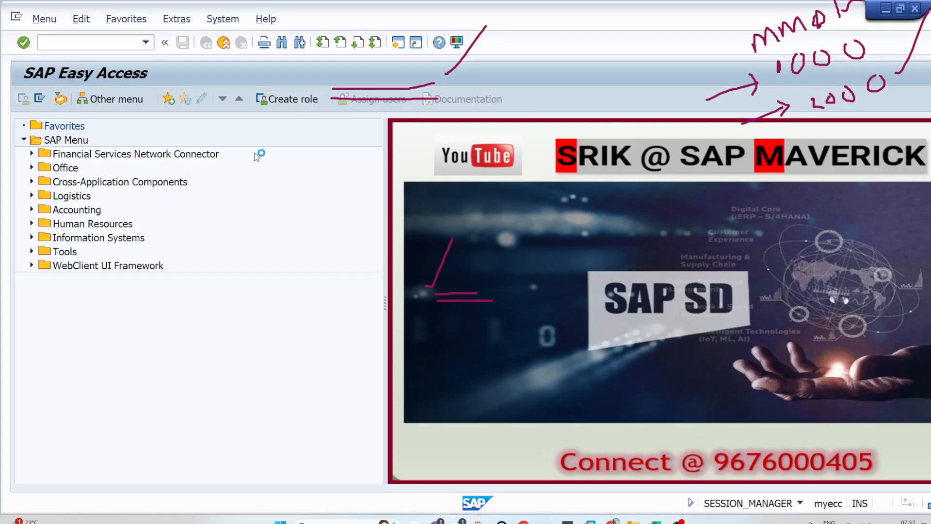
text(XK01)
key(Return)
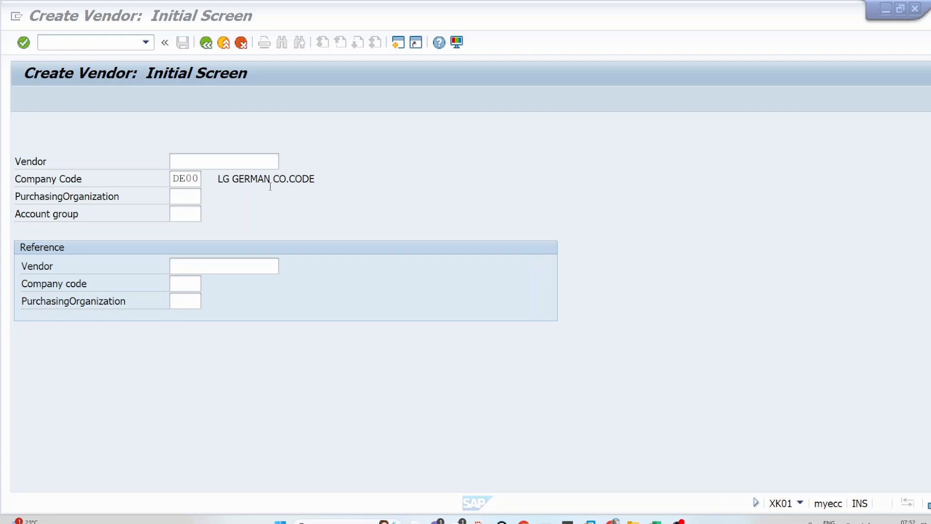
Enter the copied vendor code in the Vendor field and go to the purchasing organization field
click(241, 166)
key(ctrl+v)
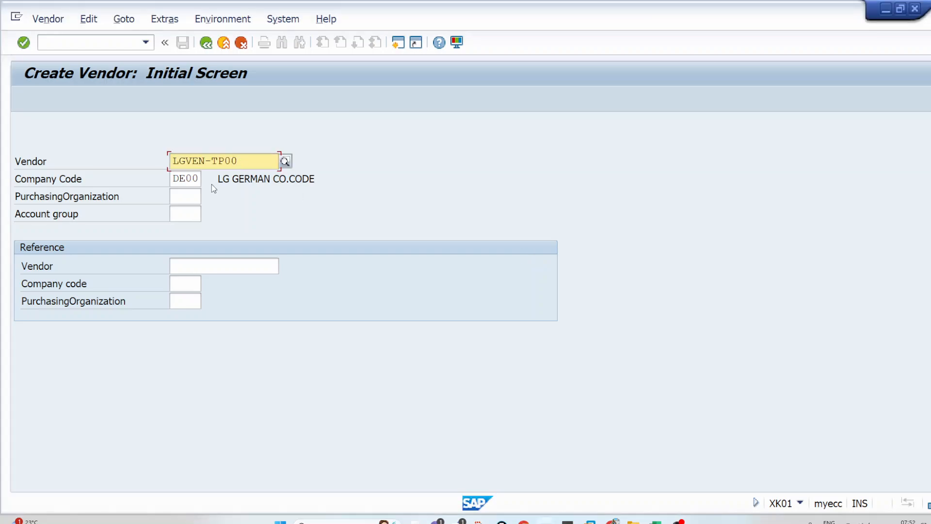
click(193, 197)
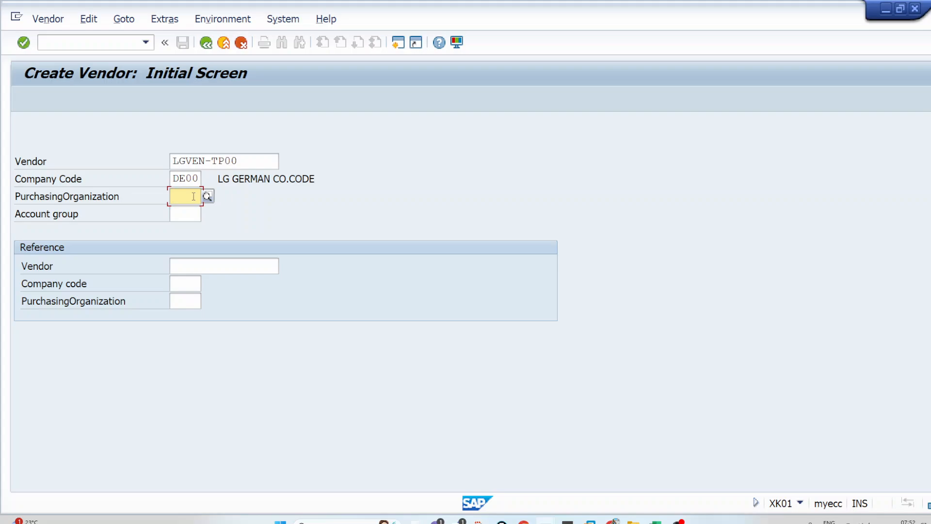
Open a second SAP session, start transaction SPRO and display the SAP Reference IMG
click(398, 48)
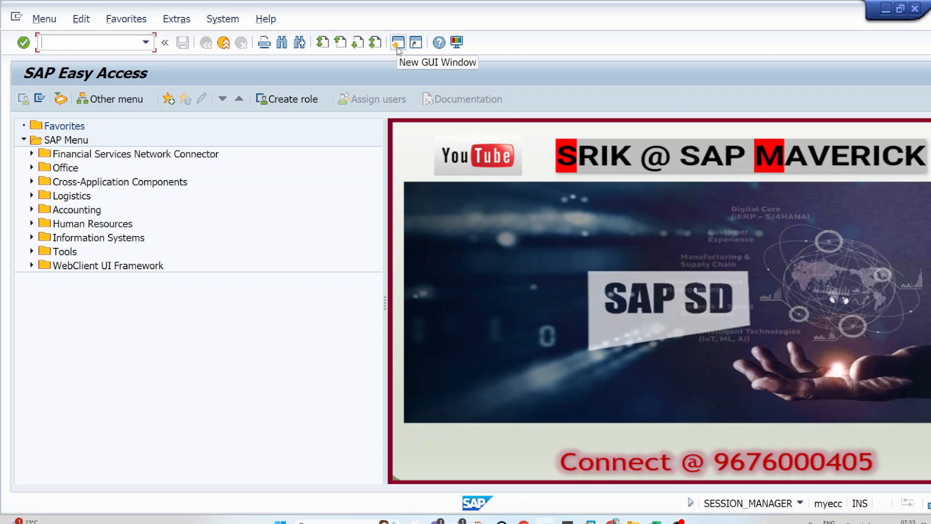
text(SPRO)
key(Return)
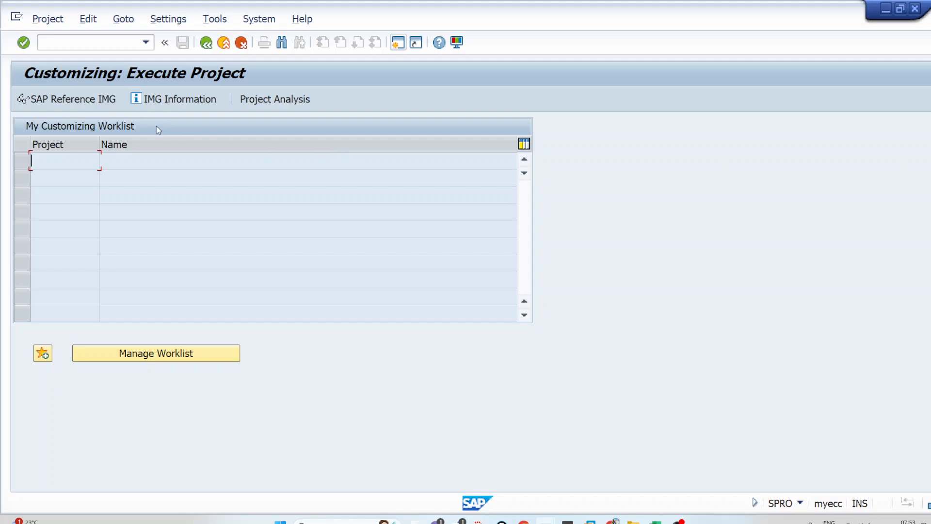
click(108, 98)
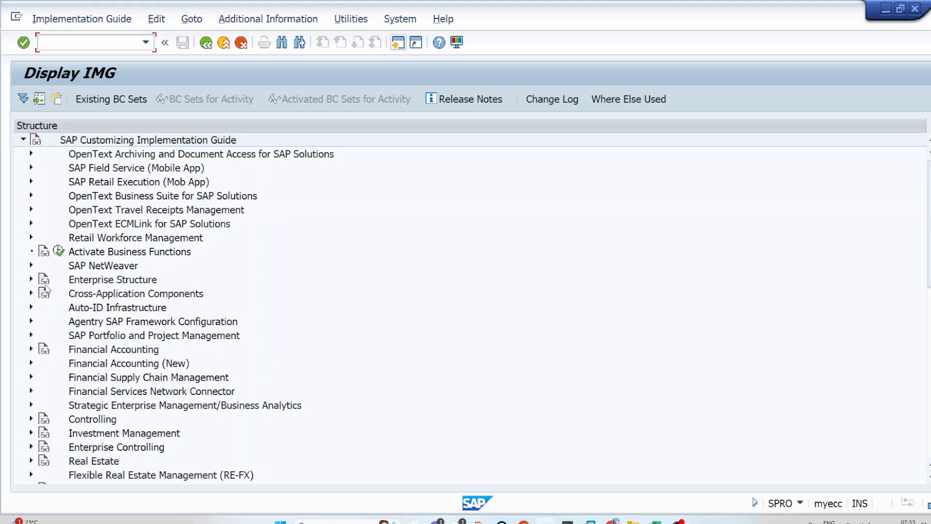
Open the Maintain purchasing organization activity under Enterprise Structure, Definition, Materials Management
click(30, 280)
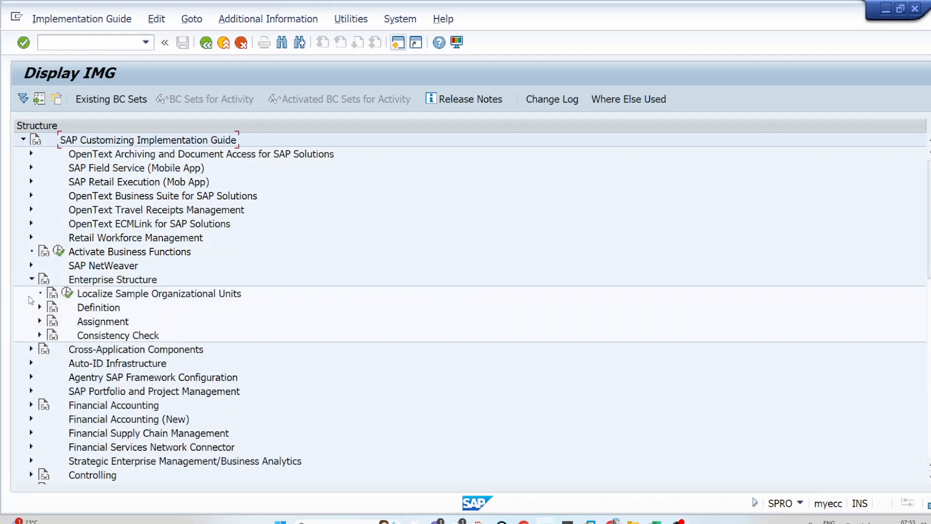
click(40, 307)
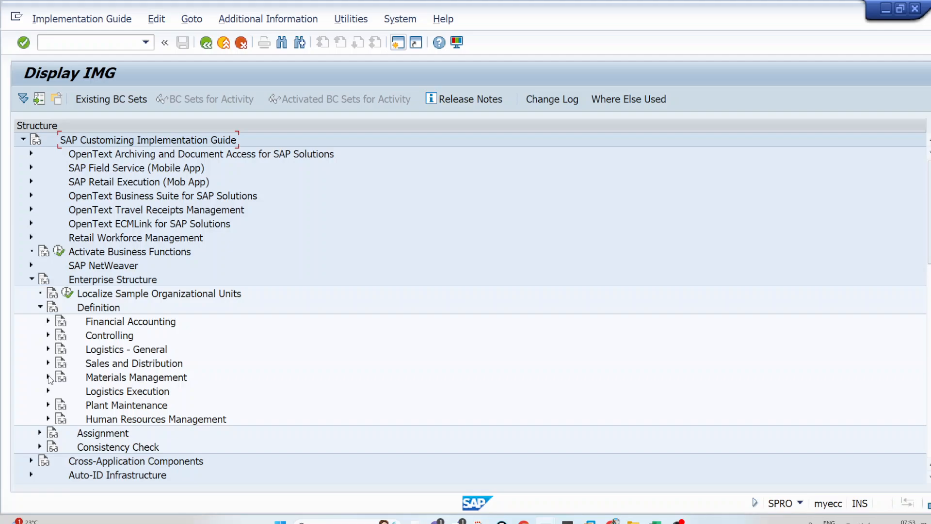
click(48, 377)
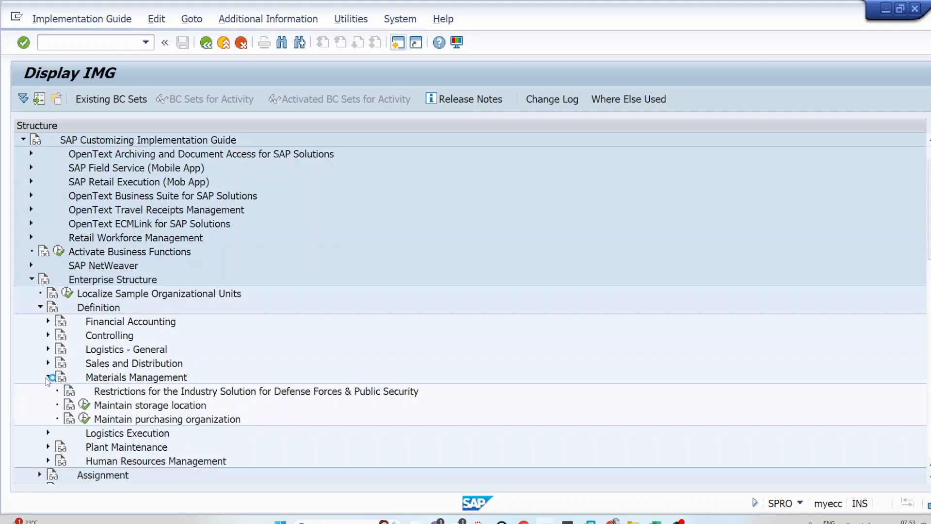
click(84, 419)
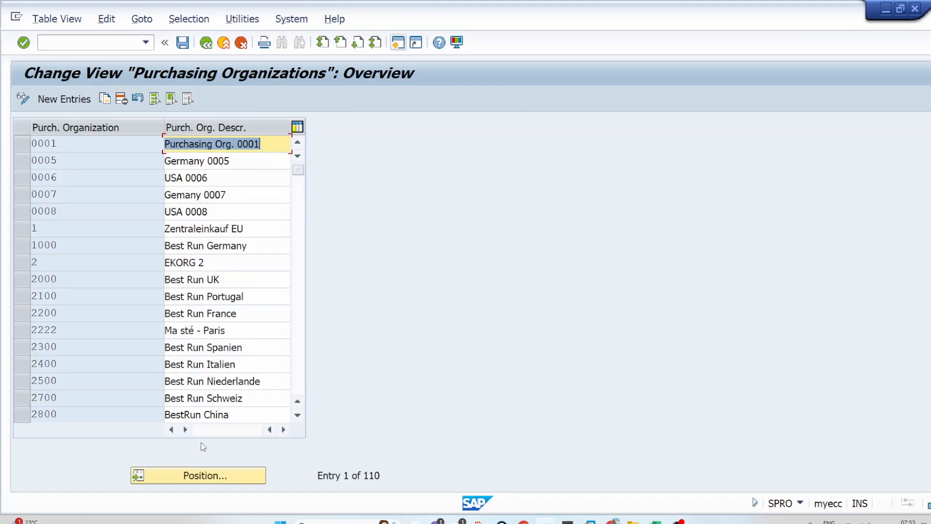
Position the purchasing organization list at DE00, check its description and return to the IMG
click(214, 476)
text(DE00)
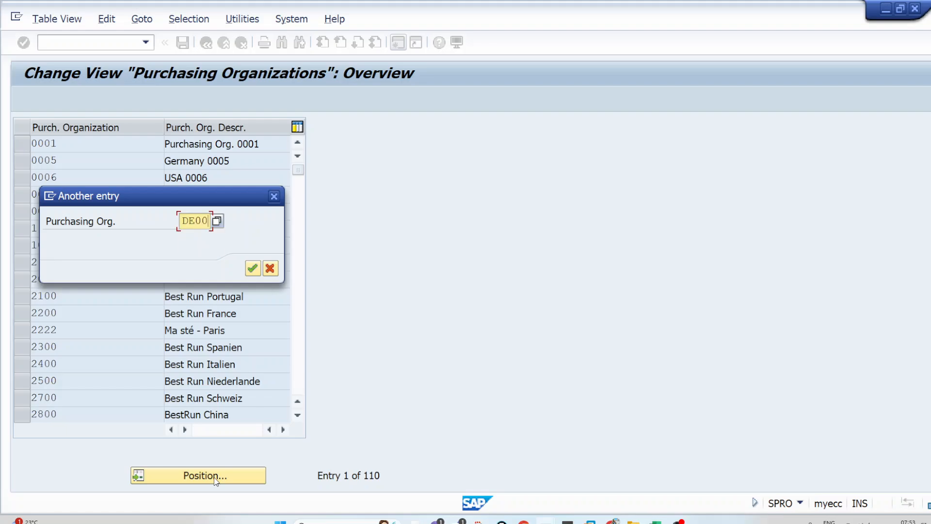
key(Return)
click(79, 144)
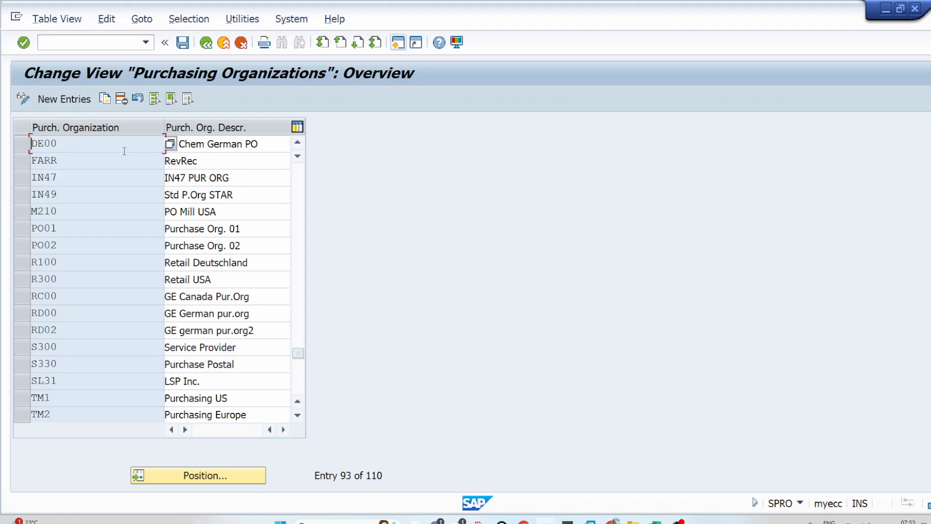
click(266, 143)
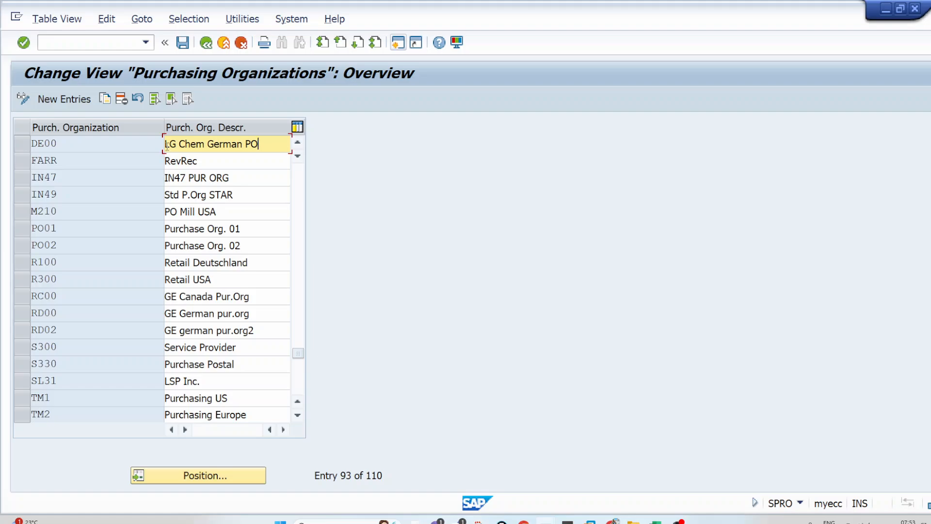
click(206, 43)
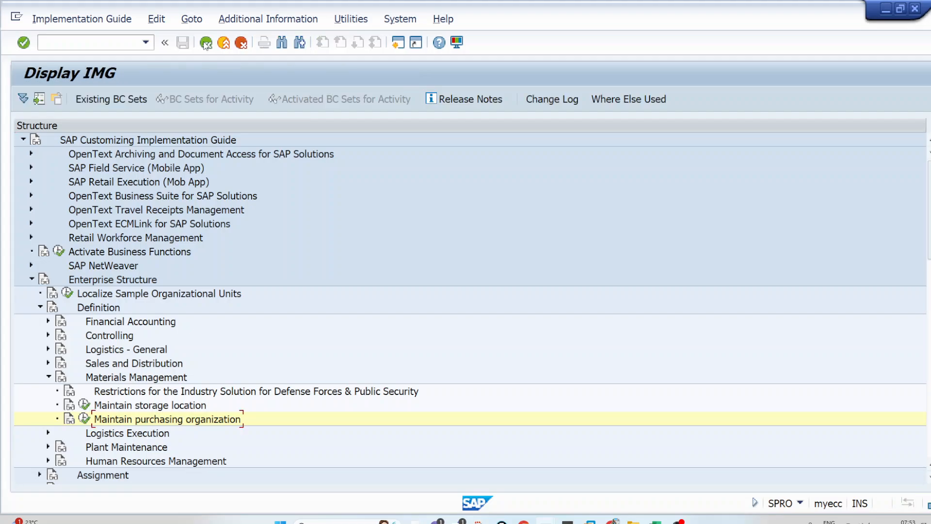
Collapse the Definition branch and open Assign purchasing organization to company code under Assignment, Materials Management
click(48, 377)
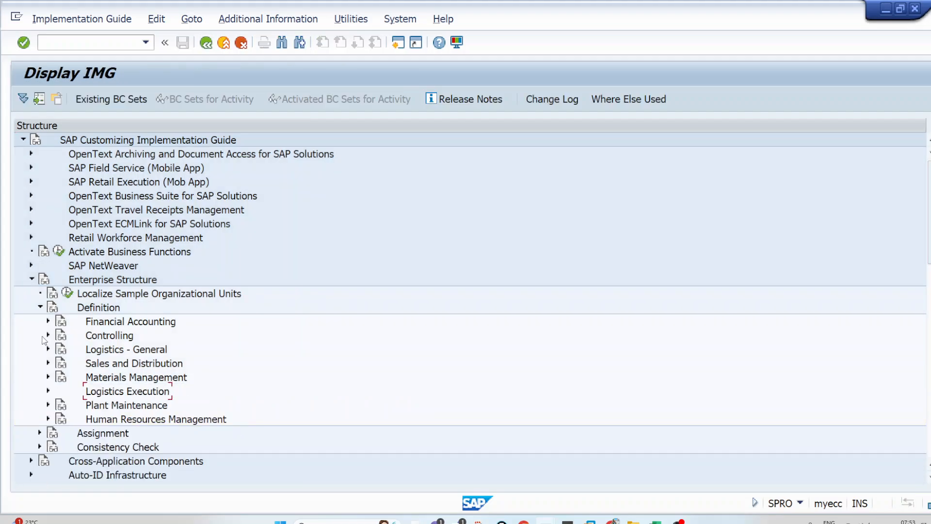
click(40, 307)
click(39, 321)
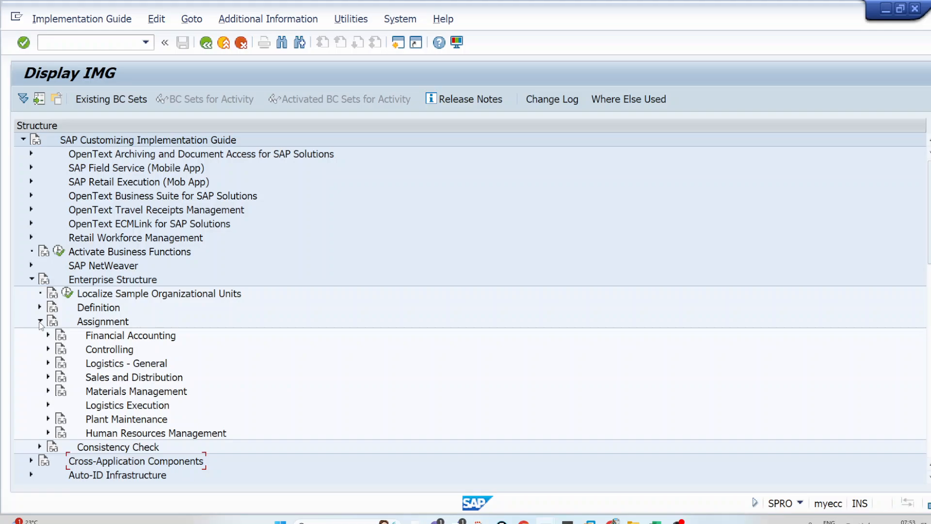
click(47, 391)
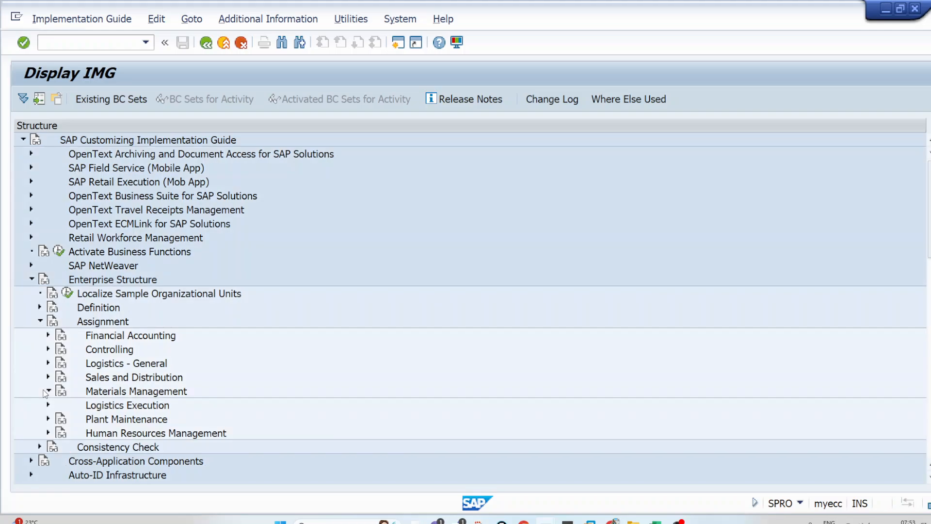
scroll(241, 282, down, 1)
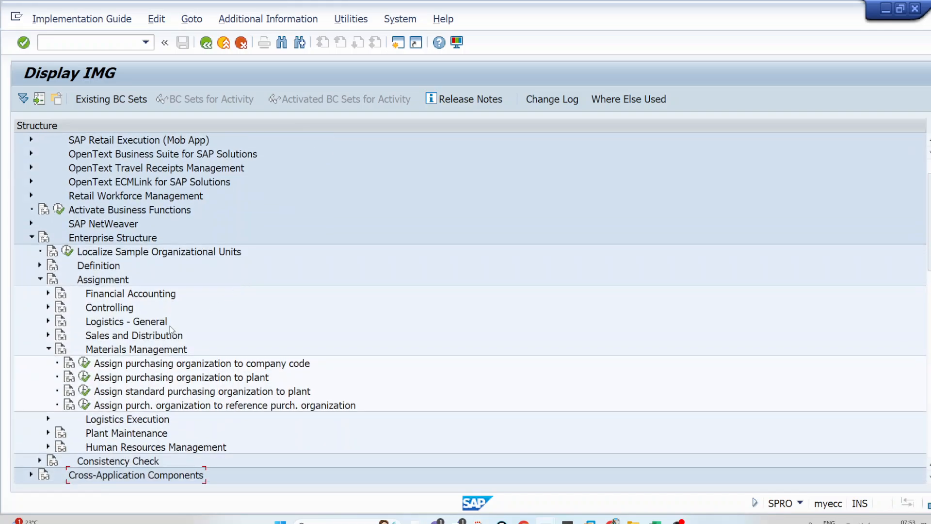
click(85, 365)
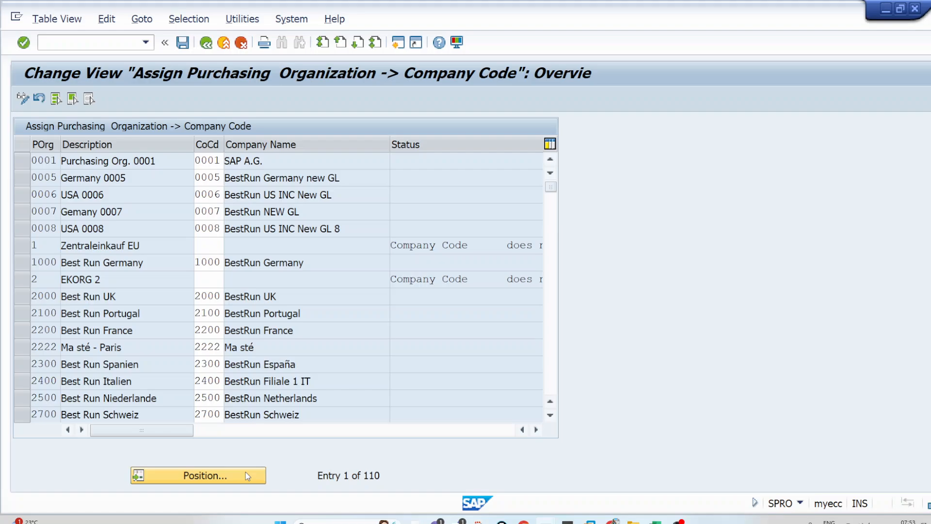
Position the list at purchasing organization DE00, check its company code assignment and return to the IMG
click(245, 472)
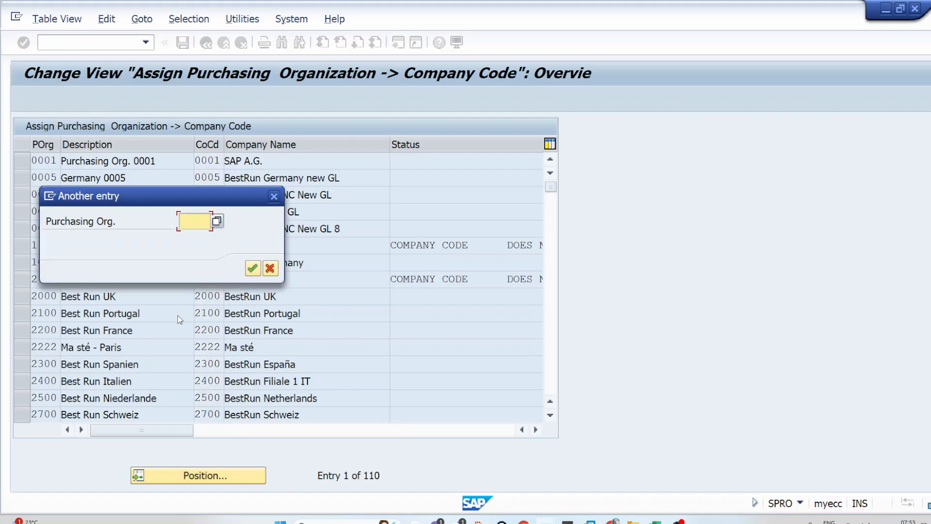
text(DE00)
key(Return)
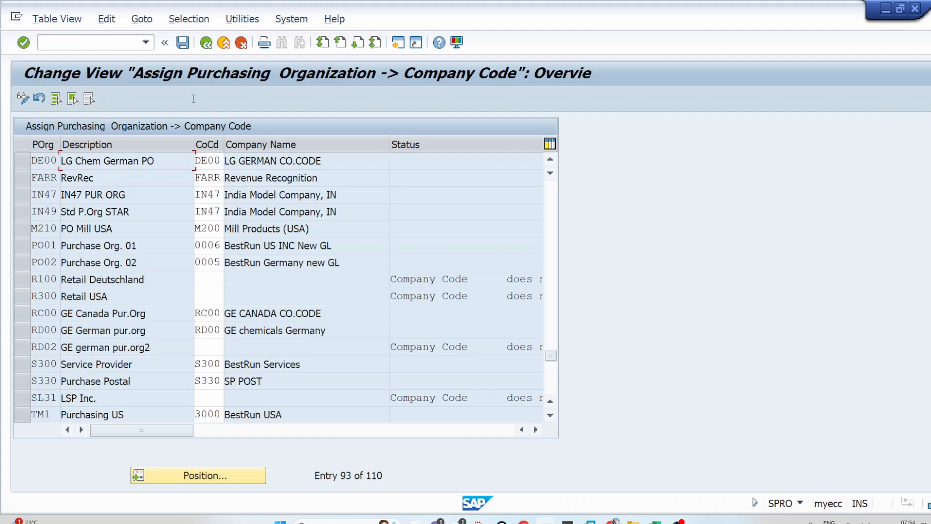
click(182, 42)
click(205, 43)
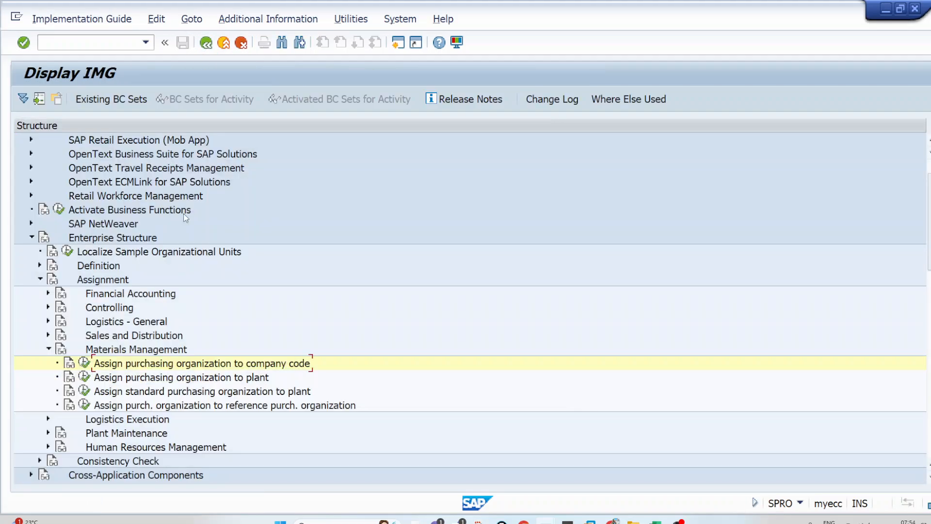
Open Assign purchasing organization to plant and position the list at purchasing organization DE00 to check its plants
click(85, 376)
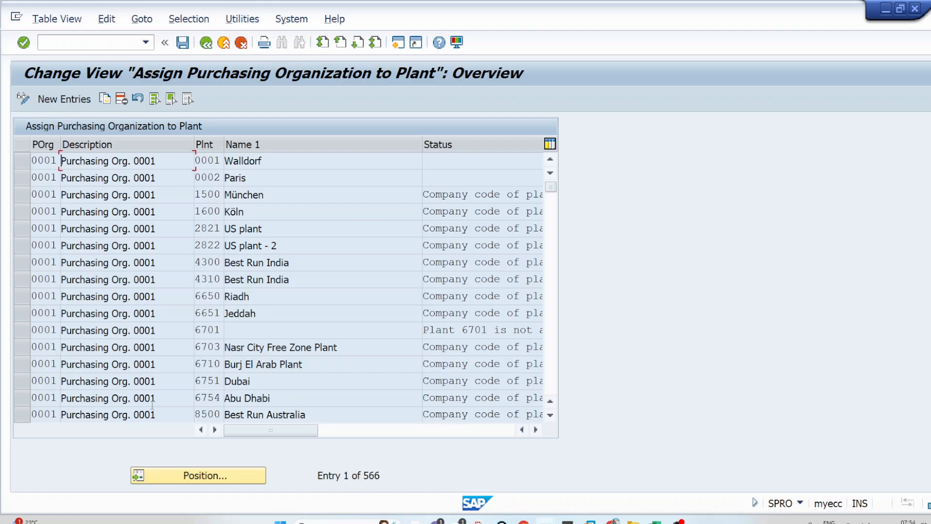
click(223, 476)
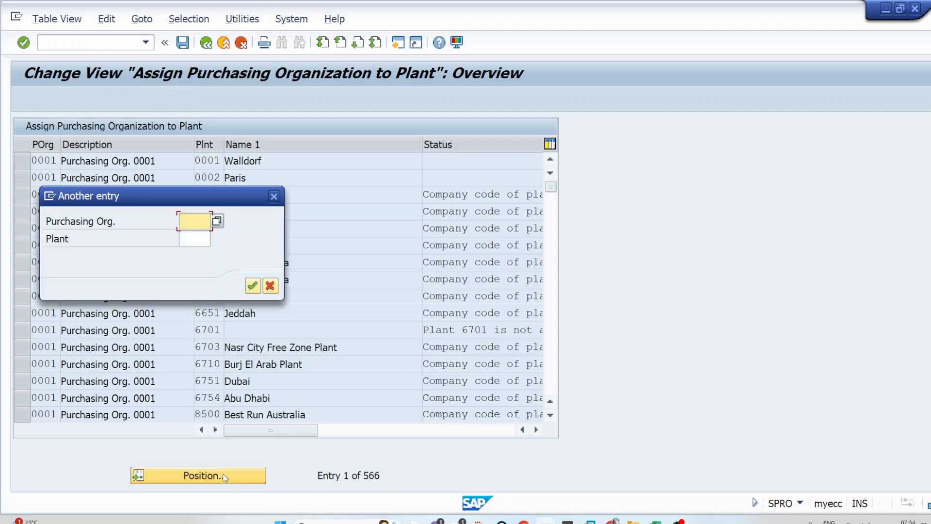
text(DE00)
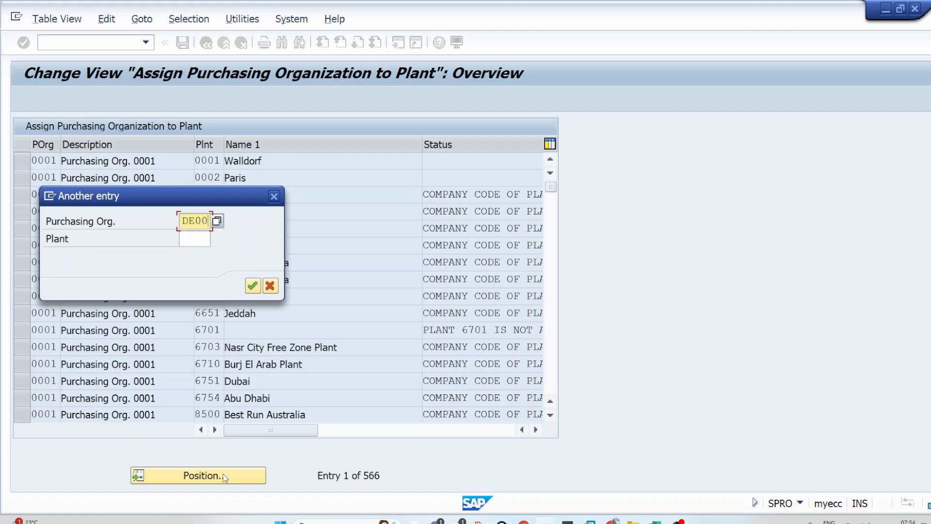
key(Return)
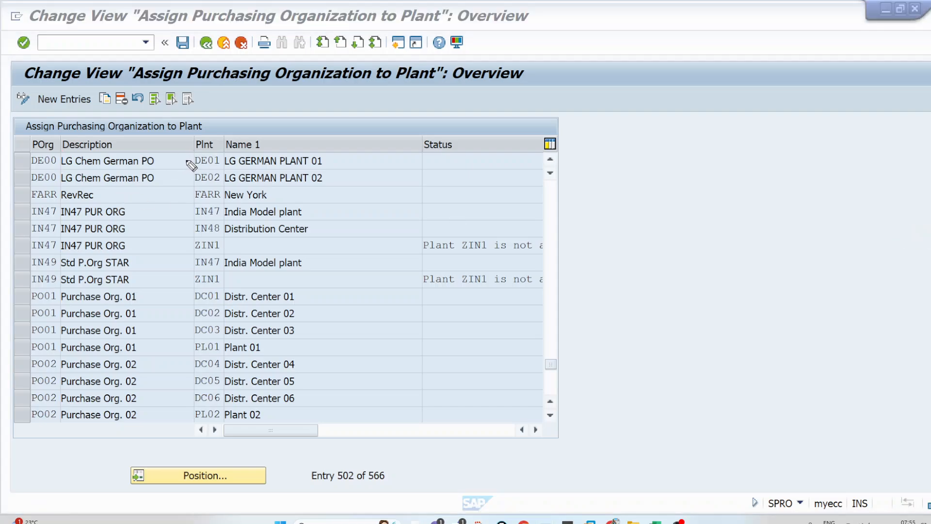
drag(187, 159, 211, 132)
mouse_move(768, 139)
mouse_down()
mouse_move(768, 164)
mouse_move(847, 137)
mouse_move(768, 138)
mouse_move(814, 153)
mouse_up()
mouse_move(808, 248)
mouse_down()
mouse_move(810, 275)
mouse_move(889, 257)
mouse_move(809, 247)
mouse_move(838, 269)
mouse_move(852, 255)
mouse_up()
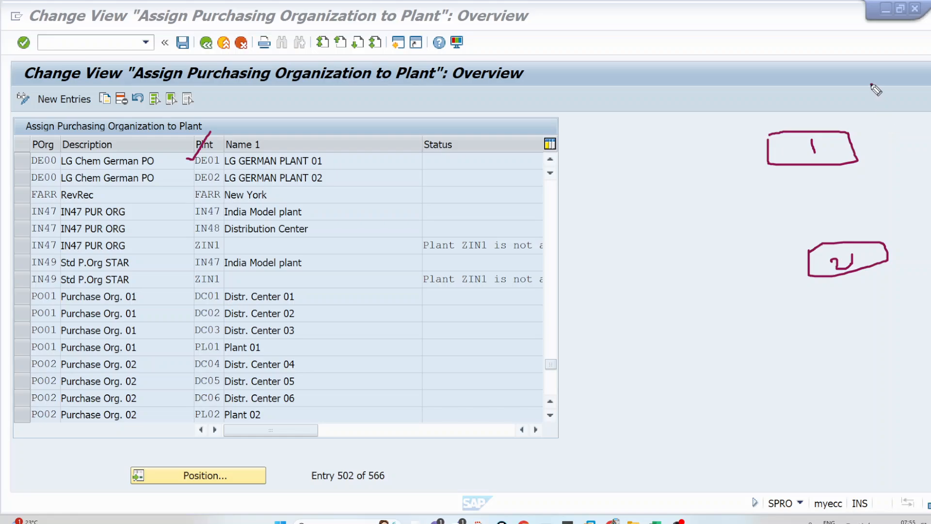
mouse_move(871, 85)
mouse_down()
mouse_move(884, 97)
mouse_move(866, 80)
mouse_move(876, 105)
mouse_move(898, 82)
mouse_move(878, 75)
mouse_up()
mouse_move(710, 117)
mouse_down()
mouse_move(723, 115)
mouse_move(725, 104)
mouse_move(729, 119)
mouse_move(753, 97)
mouse_move(741, 106)
mouse_move(784, 89)
mouse_up()
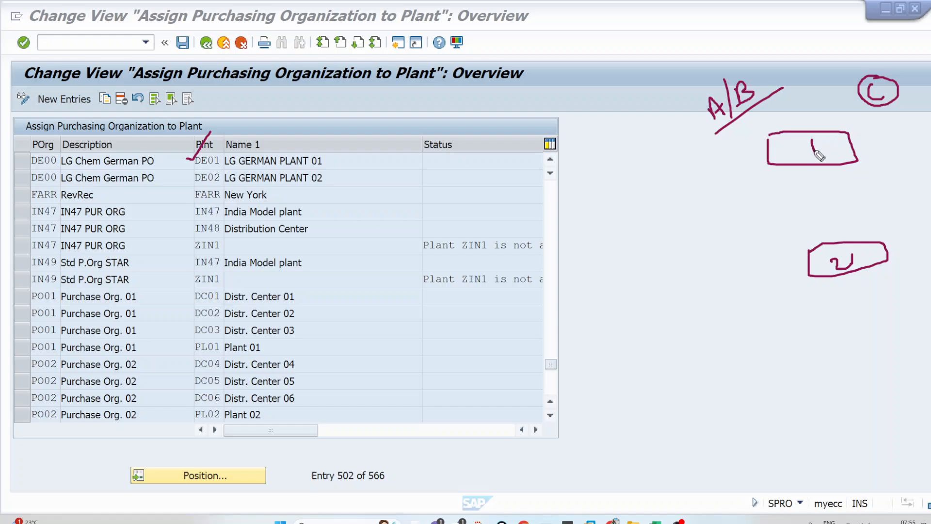
mouse_move(725, 89)
mouse_down()
mouse_move(704, 104)
mouse_move(728, 120)
mouse_move(729, 95)
mouse_move(717, 88)
mouse_up()
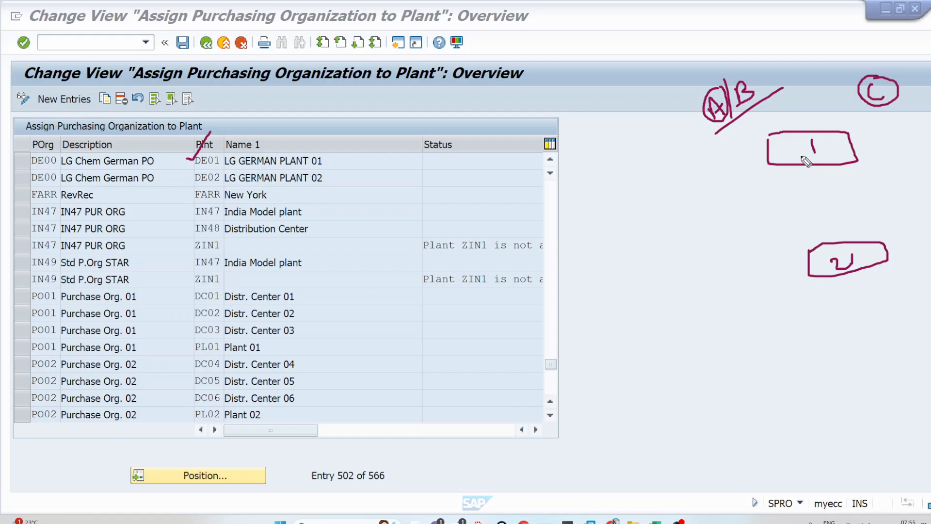
mouse_move(803, 161)
mouse_down()
mouse_move(844, 156)
mouse_move(808, 160)
mouse_move(847, 164)
mouse_up()
click(801, 141)
mouse_move(189, 162)
mouse_down()
mouse_move(62, 163)
mouse_move(78, 171)
mouse_up()
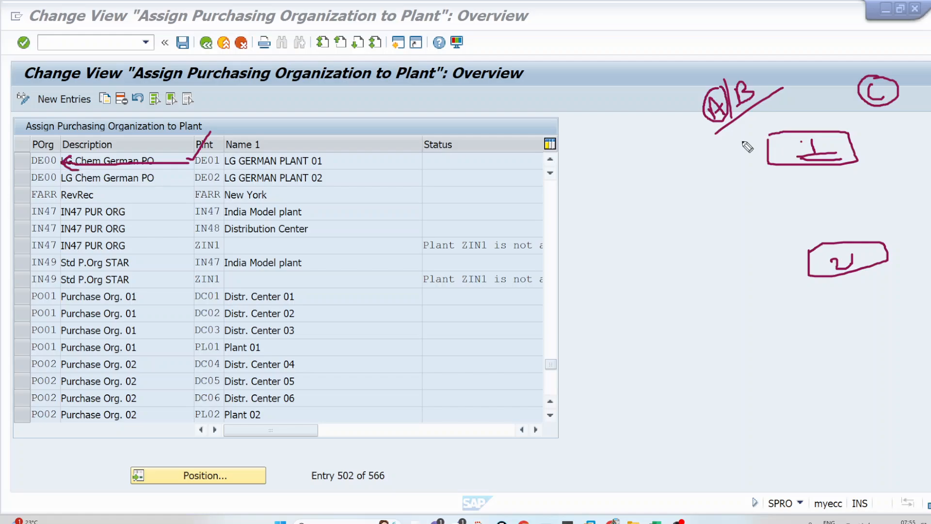
mouse_move(715, 125)
mouse_down()
mouse_move(752, 148)
mouse_move(774, 140)
mouse_up()
drag(772, 138, 763, 164)
drag(52, 136, 70, 105)
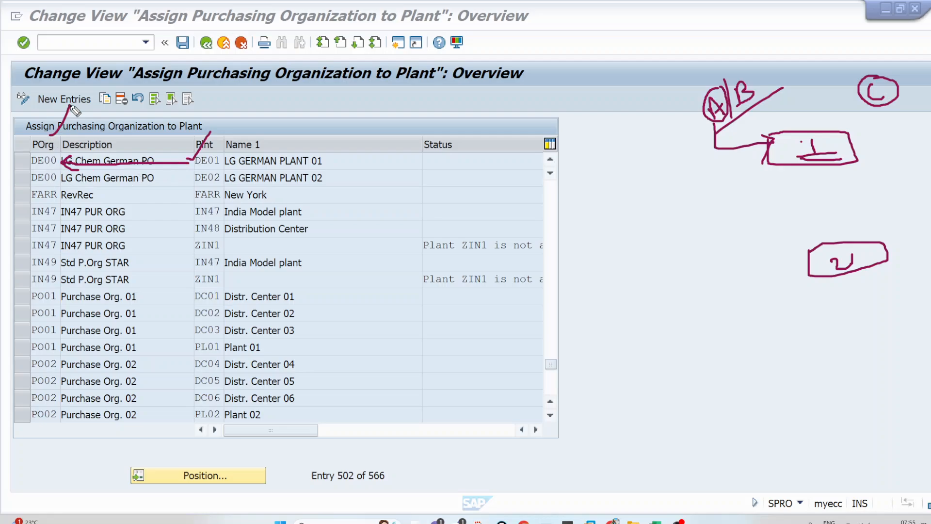
mouse_move(226, 153)
mouse_down()
mouse_move(236, 176)
mouse_move(215, 183)
mouse_up()
mouse_move(37, 145)
mouse_down()
mouse_move(48, 151)
mouse_move(74, 121)
mouse_up()
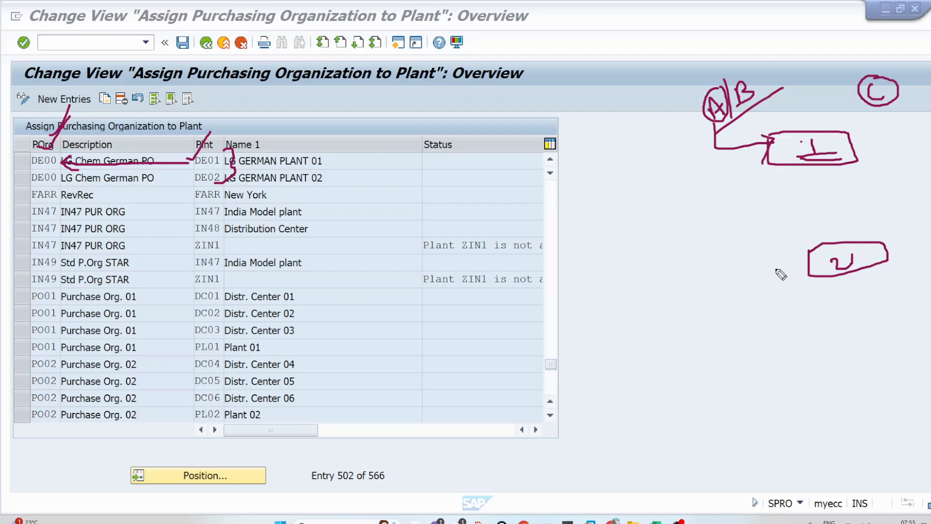
mouse_move(715, 221)
mouse_down()
mouse_move(833, 274)
mouse_move(828, 269)
mouse_move(811, 288)
mouse_up()
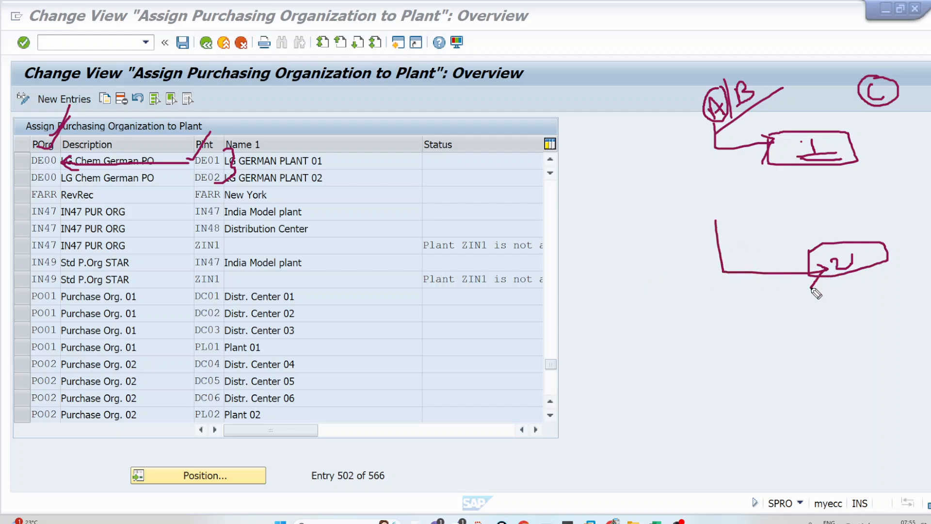
mouse_move(361, 121)
mouse_down()
mouse_move(413, 141)
mouse_move(402, 193)
mouse_up()
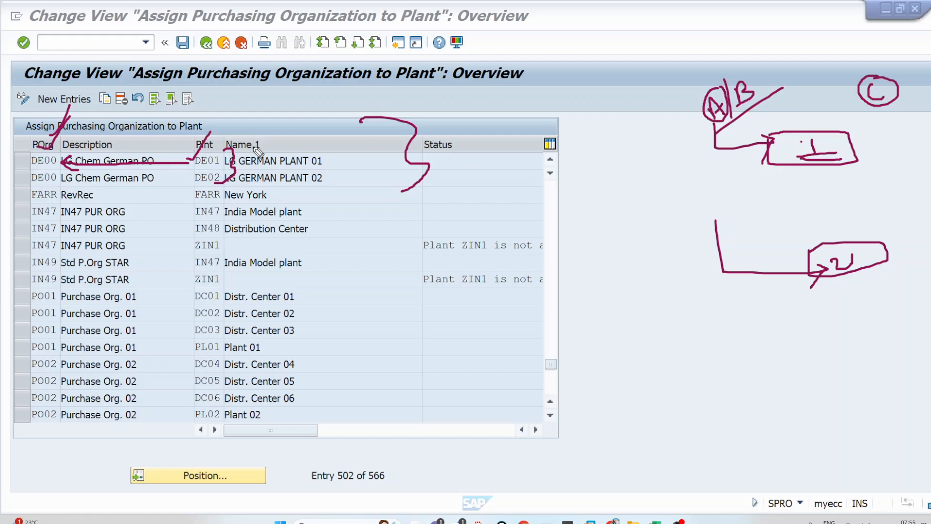
Leave the purchasing organization to plant assignment and return to the Create Vendor initial screen, clearing the pen marks
click(207, 44)
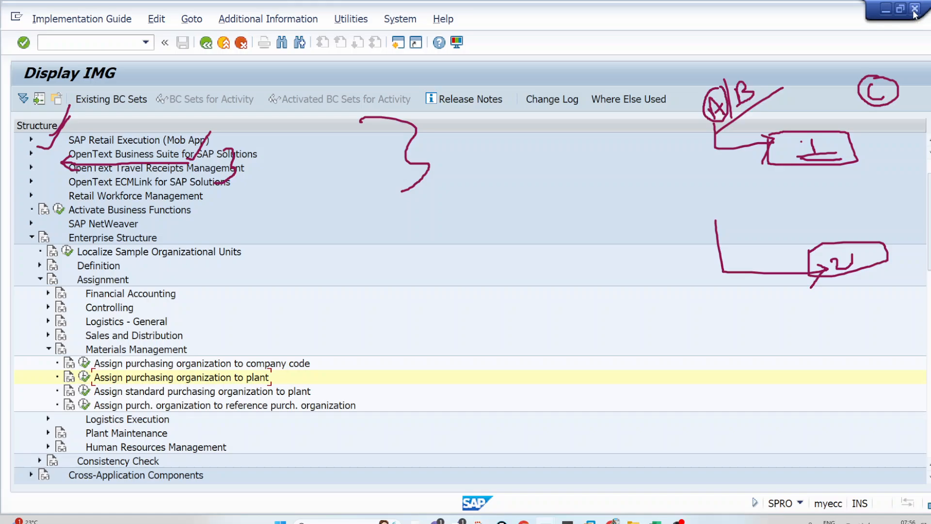
click(114, 268)
click(221, 368)
click(915, 8)
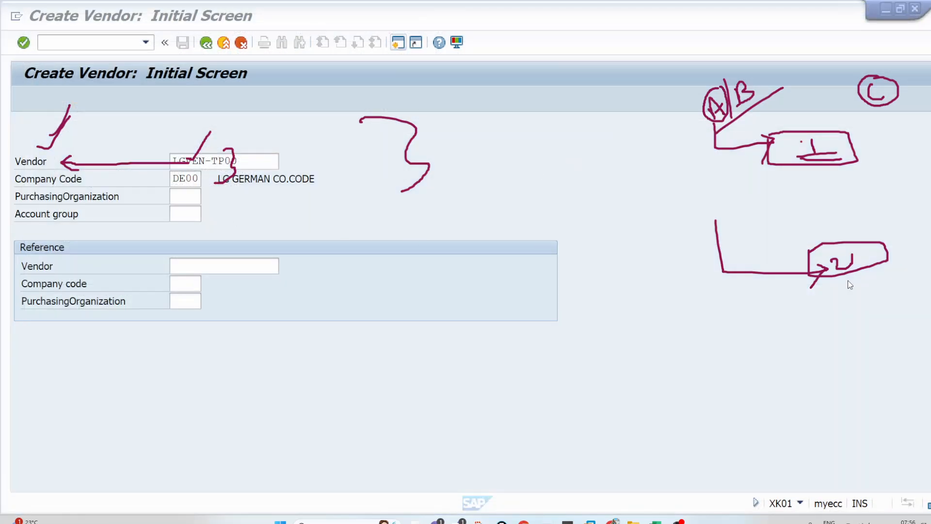
key(Escape)
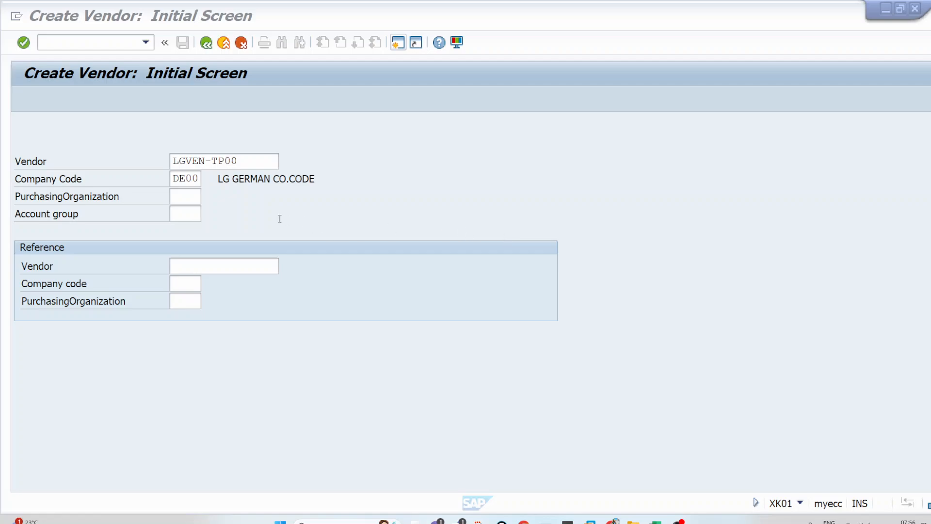
Try to create the third-party vendor with purchasing organization DE00 and account group 0001, and leave the transaction
click(193, 195)
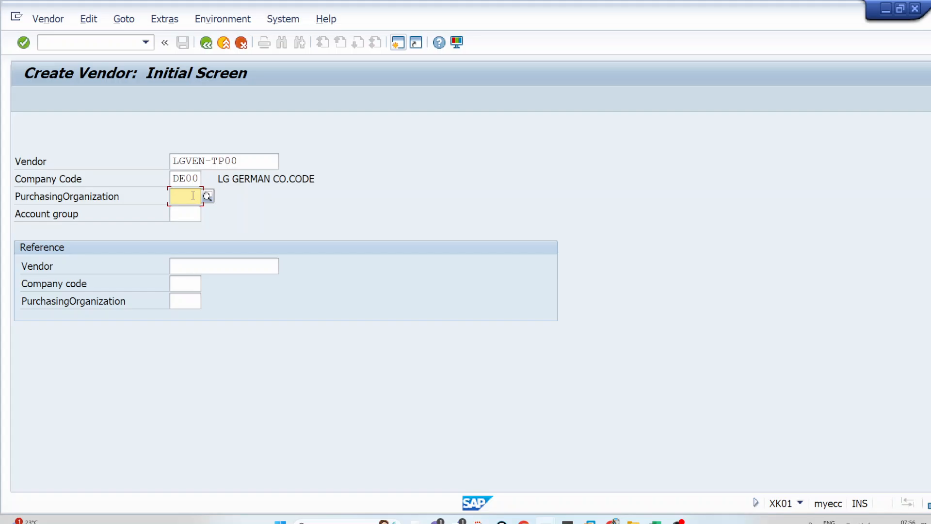
text(DE00)
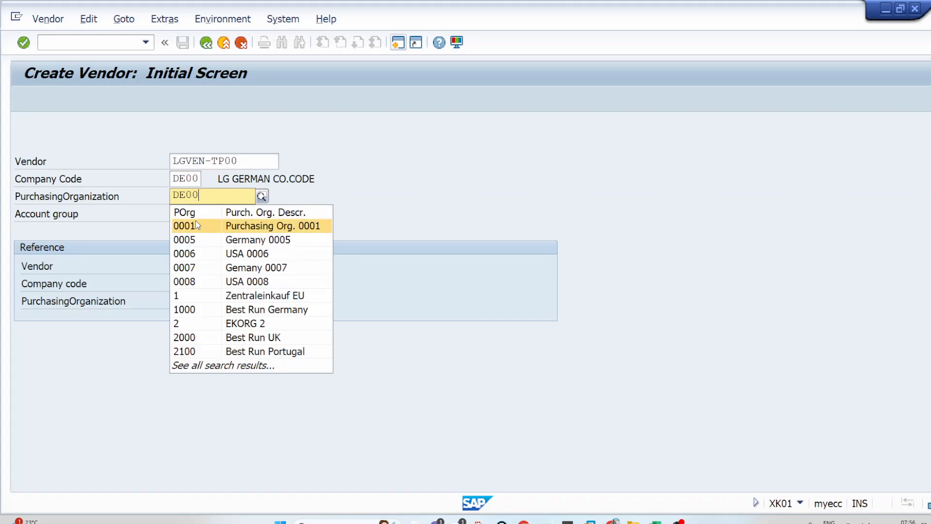
click(393, 201)
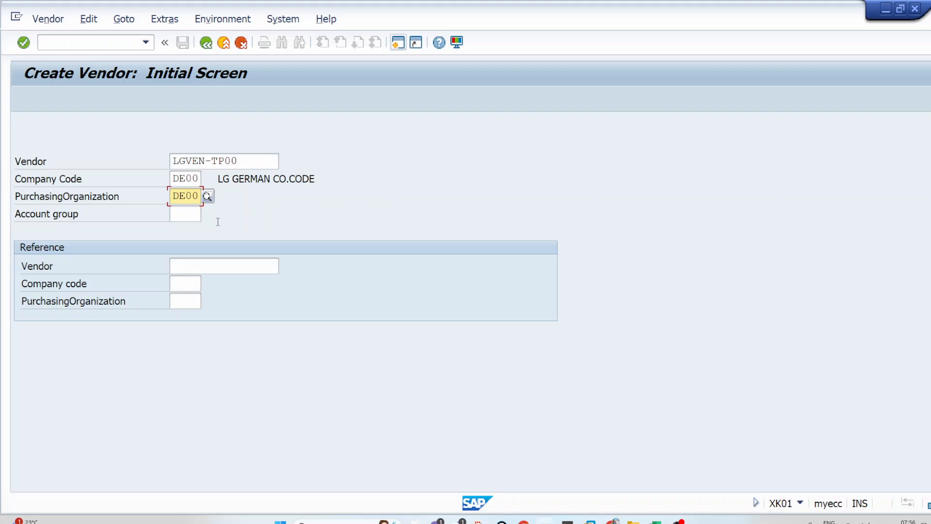
click(186, 215)
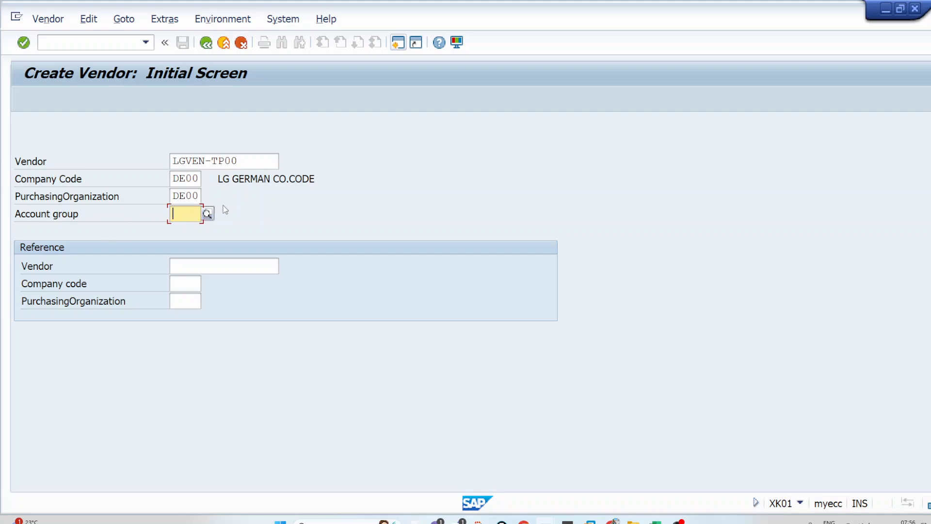
click(208, 214)
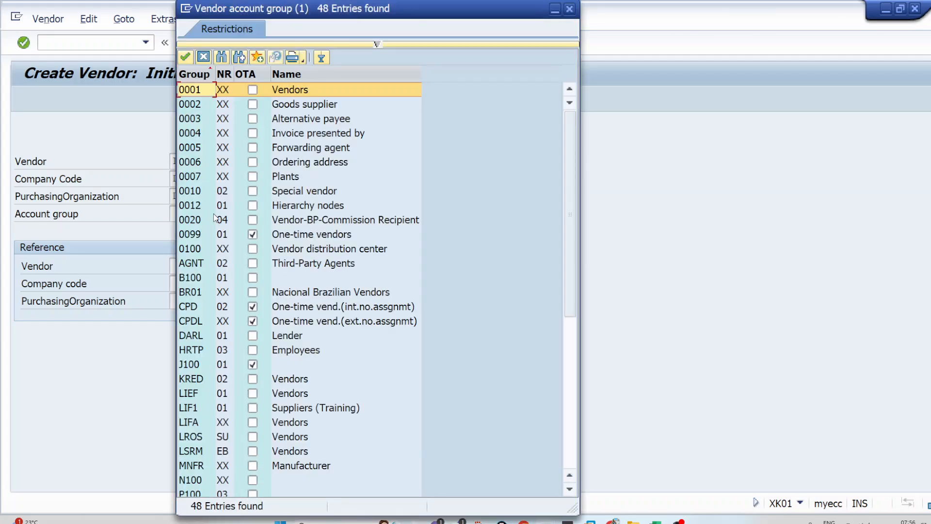
double_click(197, 89)
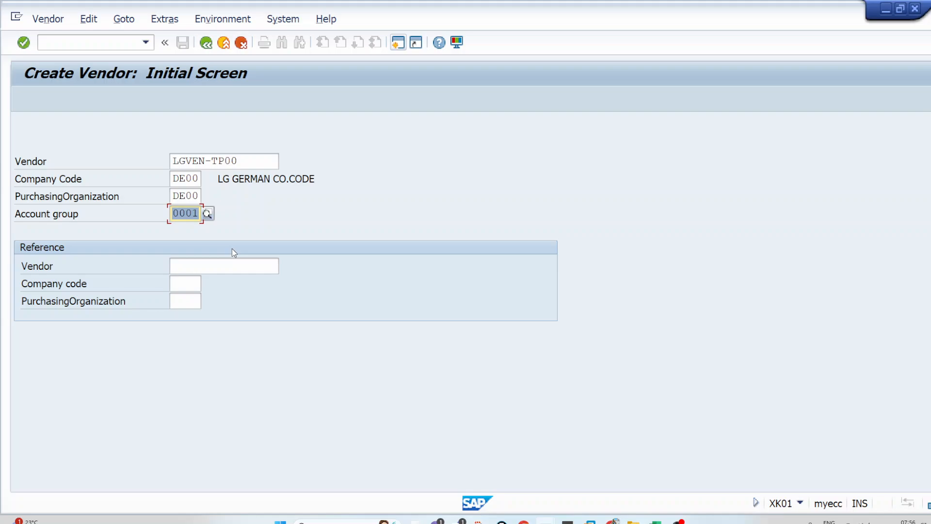
key(Return)
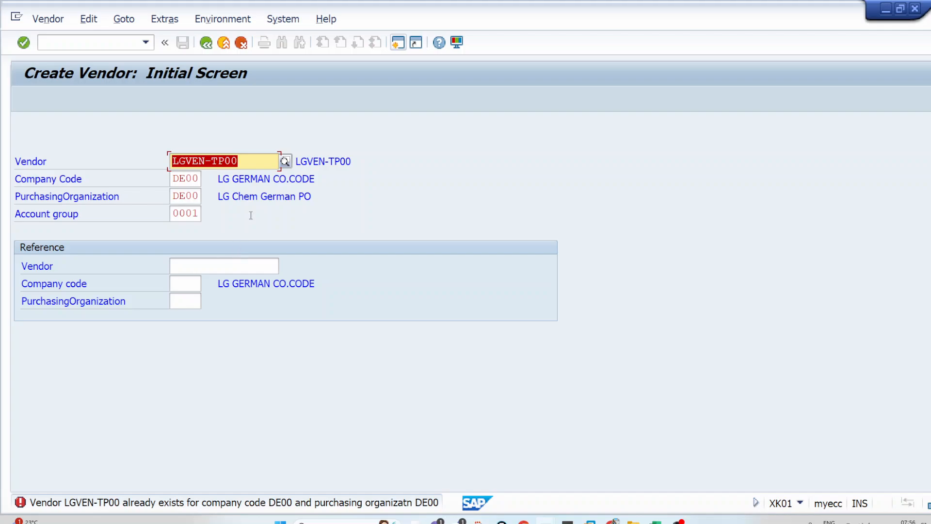
click(204, 44)
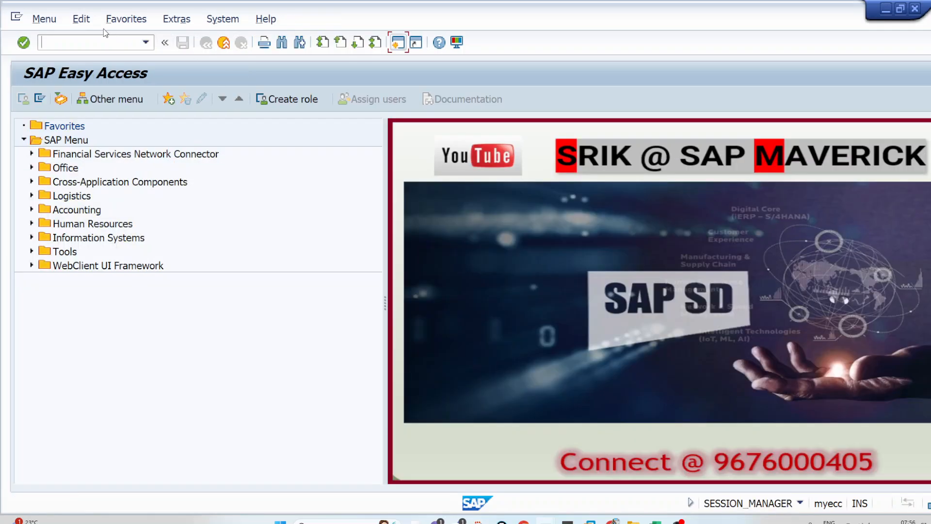
Open the existing third-party vendor in transaction XK02 with its general, company code and purchasing organization data views selected
text(XK02)
key(Return)
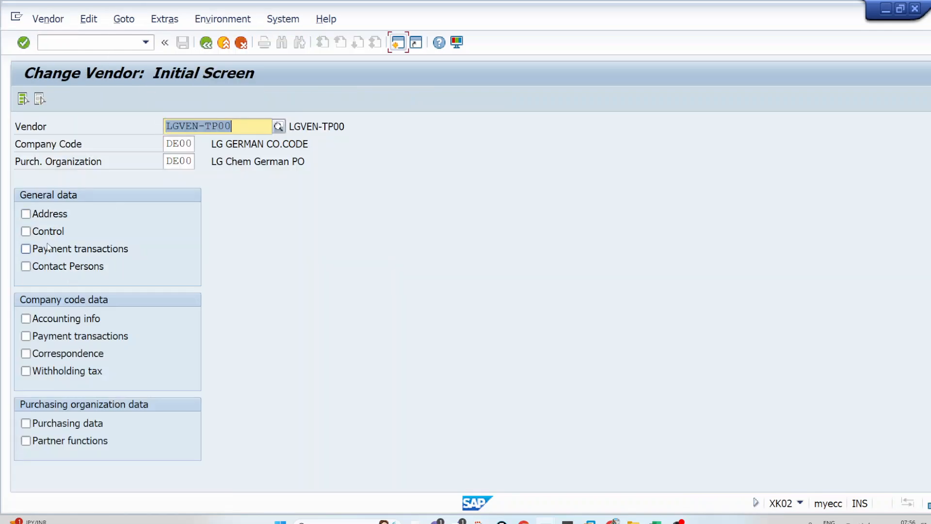
click(50, 213)
click(52, 248)
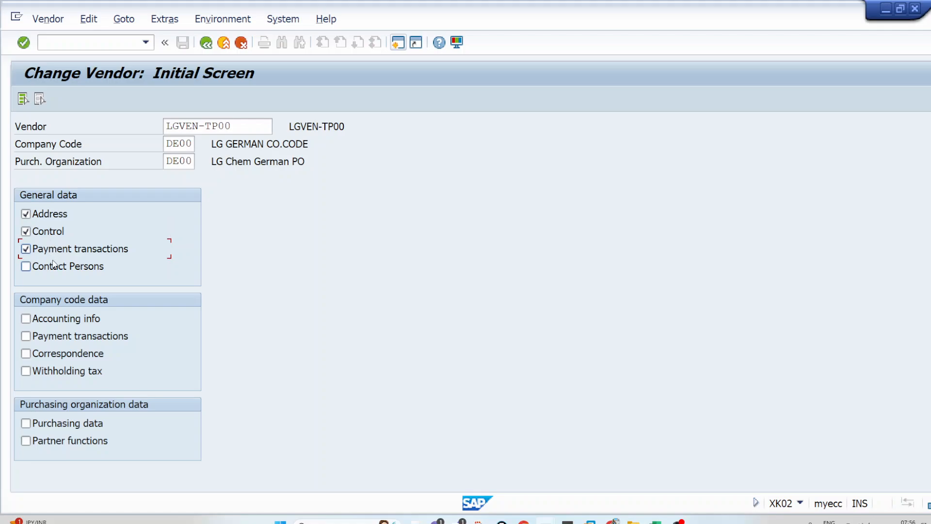
click(54, 266)
click(60, 318)
click(58, 338)
click(59, 353)
click(52, 443)
key(Return)
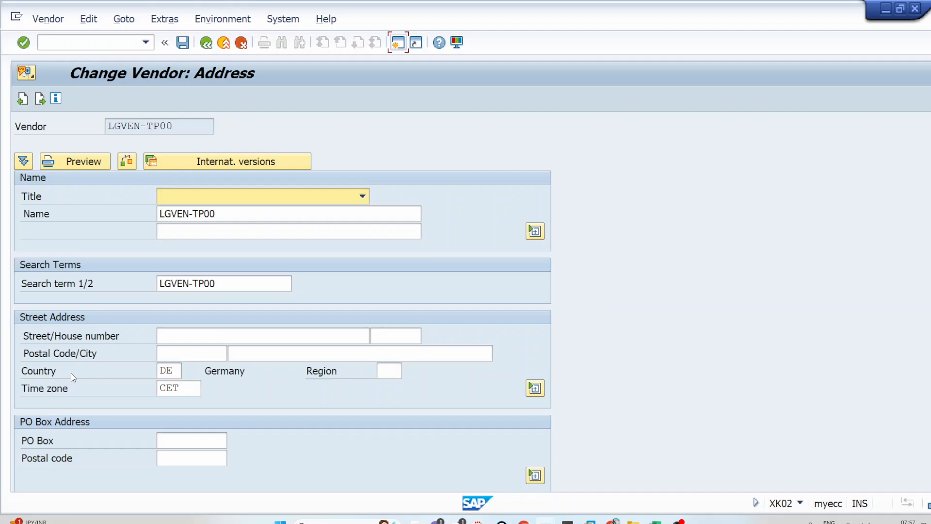
Go through the vendor's screens from address to partner functions, checking the reconciliation account, order currency, payment terms and Incoterms
key(Return)
key(Return)
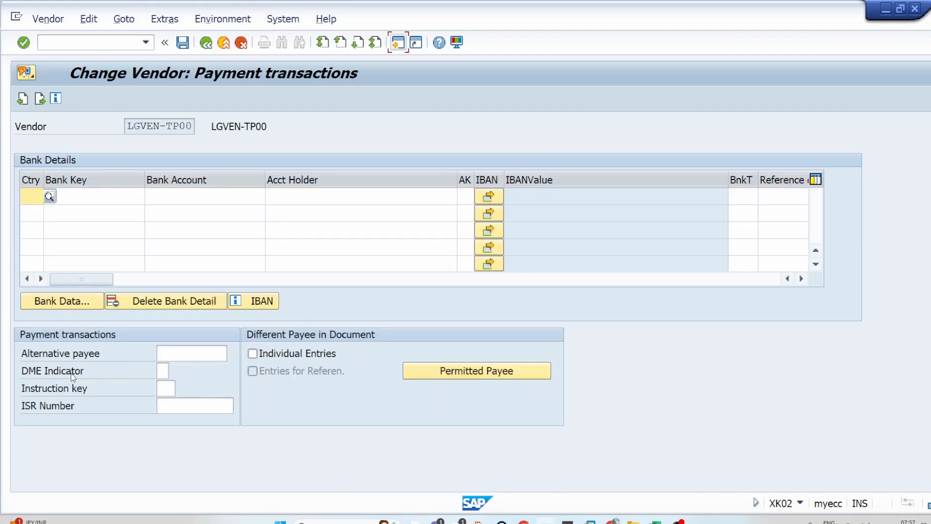
key(Return)
key(Return)
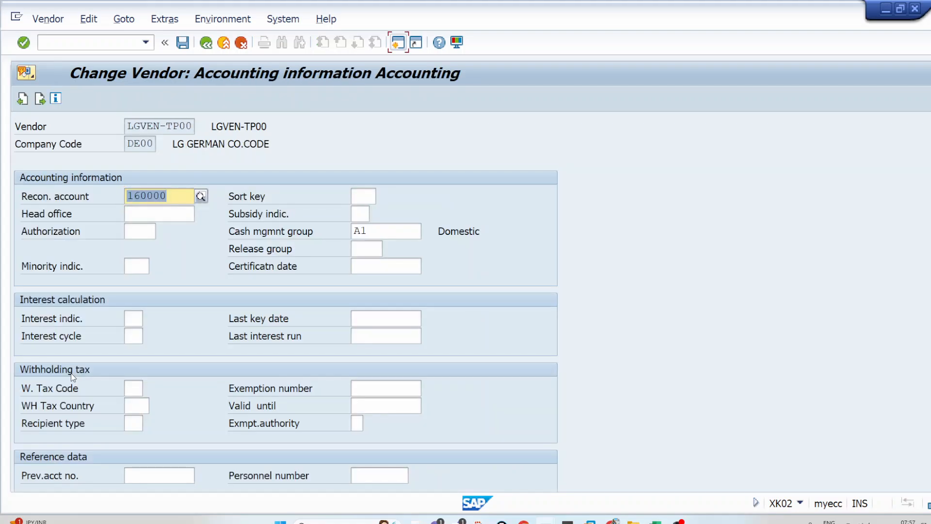
click(179, 196)
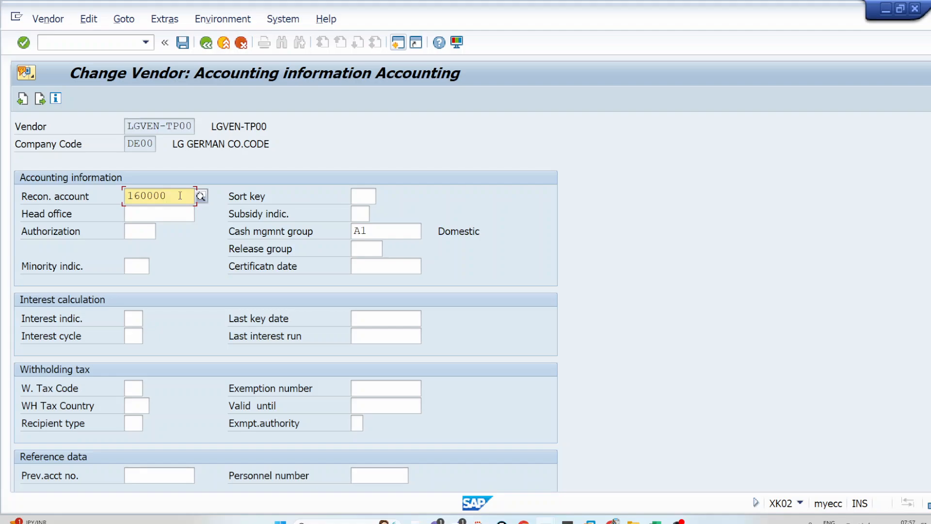
key(Return)
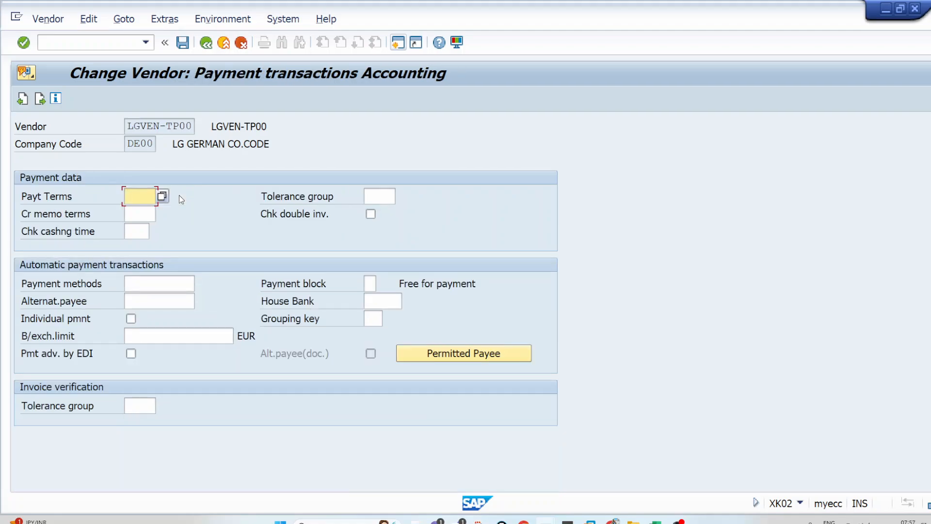
key(Return)
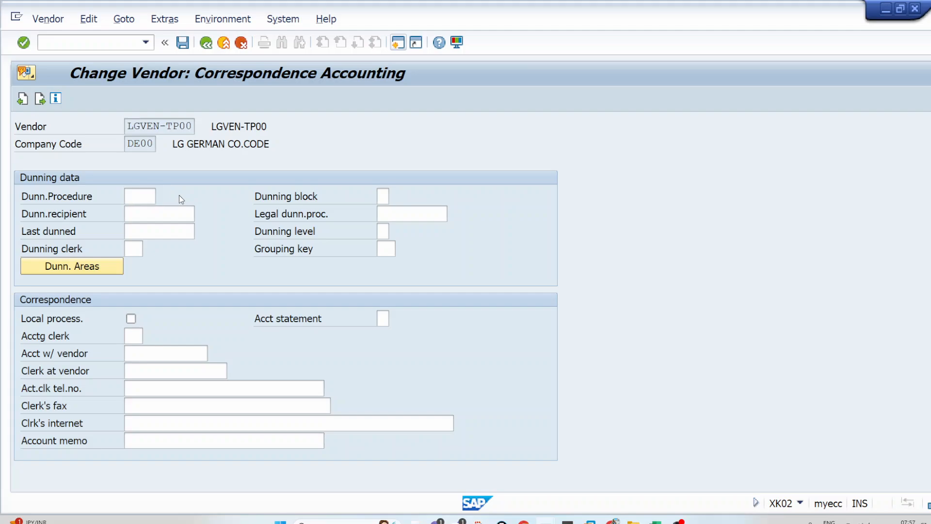
key(Return)
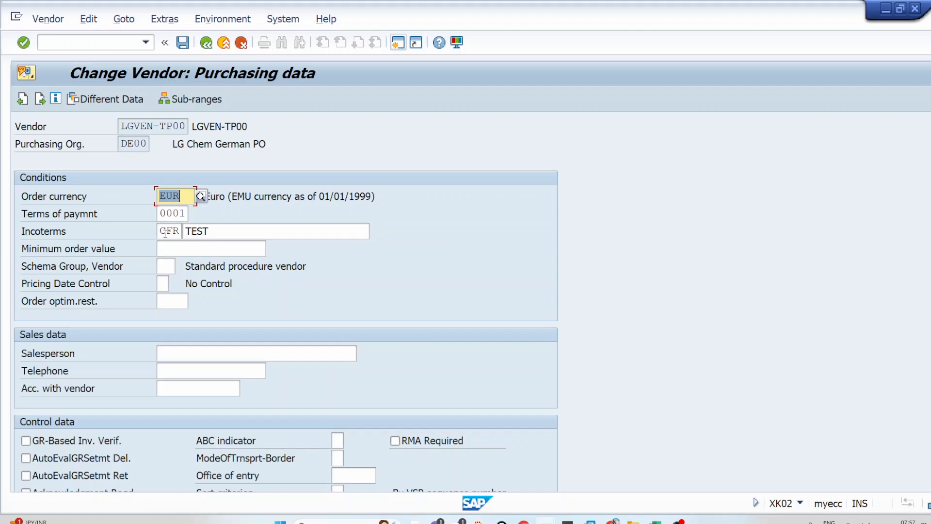
key(Return)
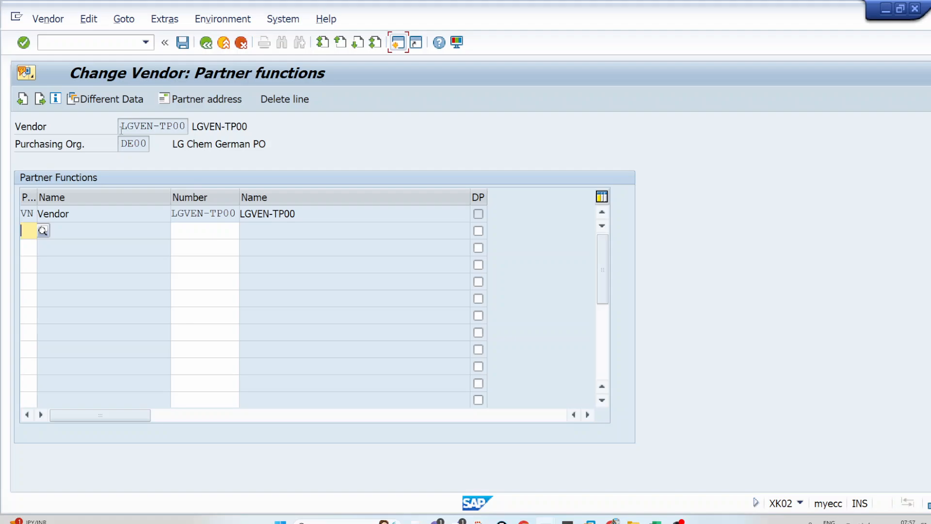
Copy the vendor number, save the vendor master and return to SAP Easy Access
drag(122, 129, 193, 128)
key(ctrl+c)
click(184, 42)
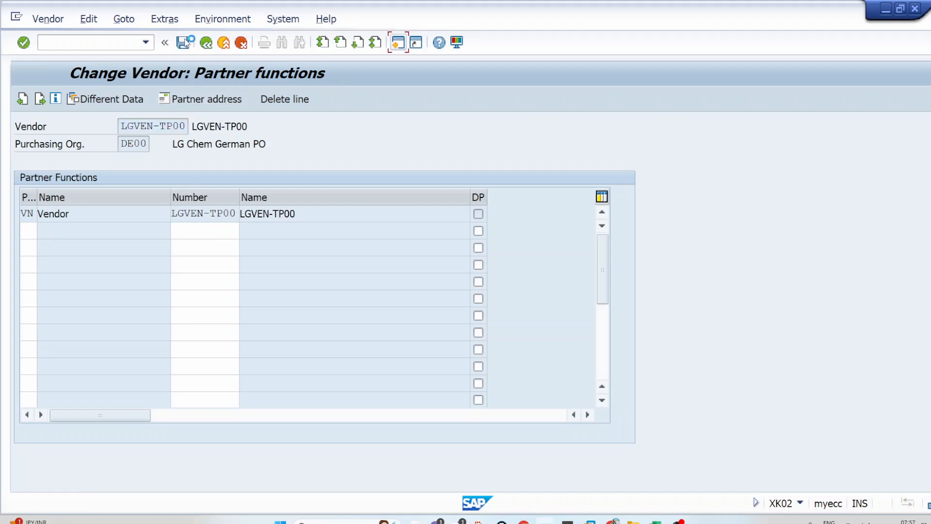
key(F3)
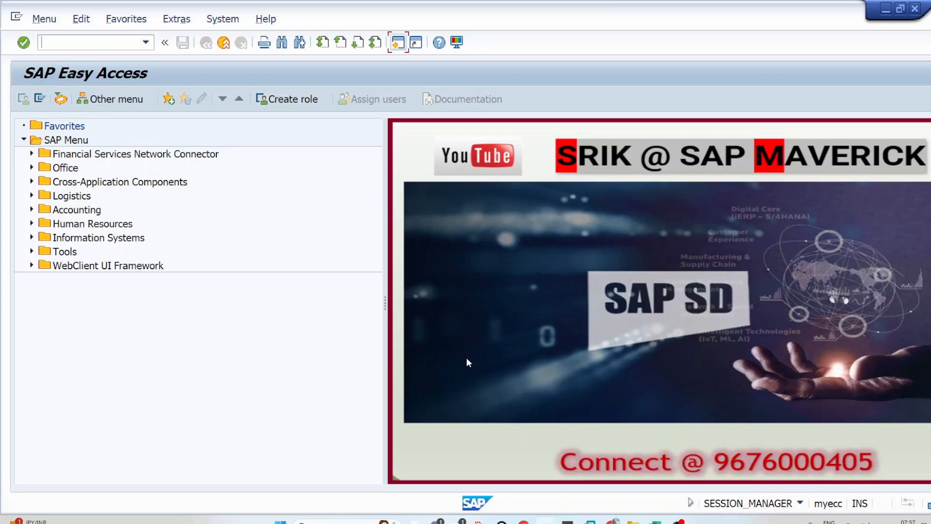
Switch to the Excel workbook, save it and review the customer, material and BANS item category group entries on the TPO sheet
click(656, 520)
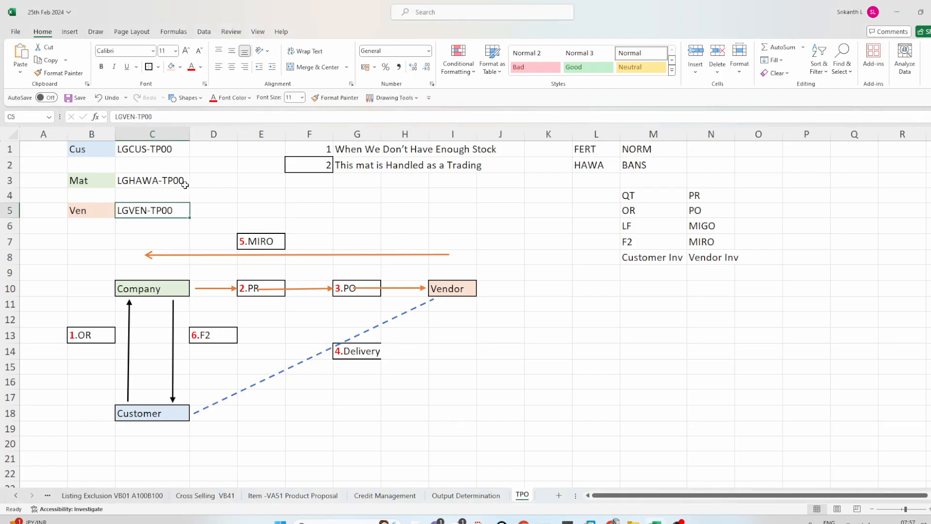
click(281, 209)
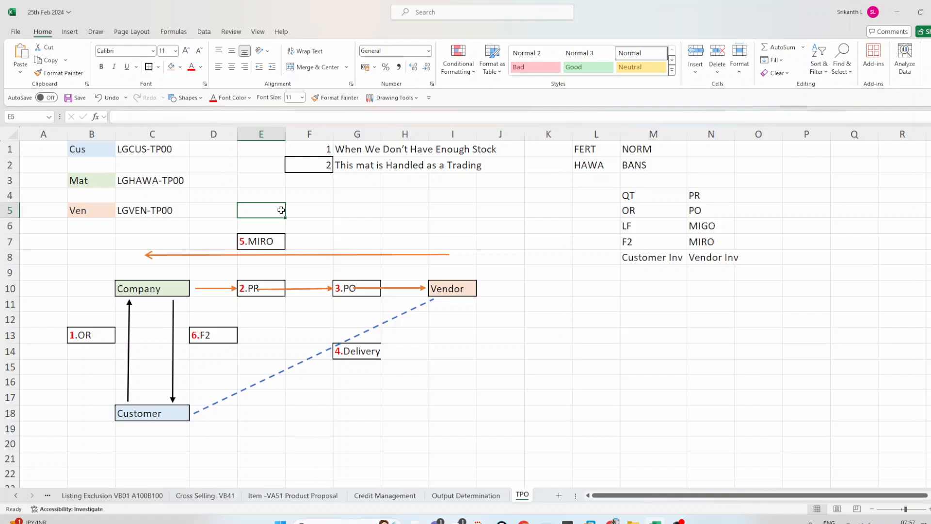
key(ctrl+s)
click(178, 148)
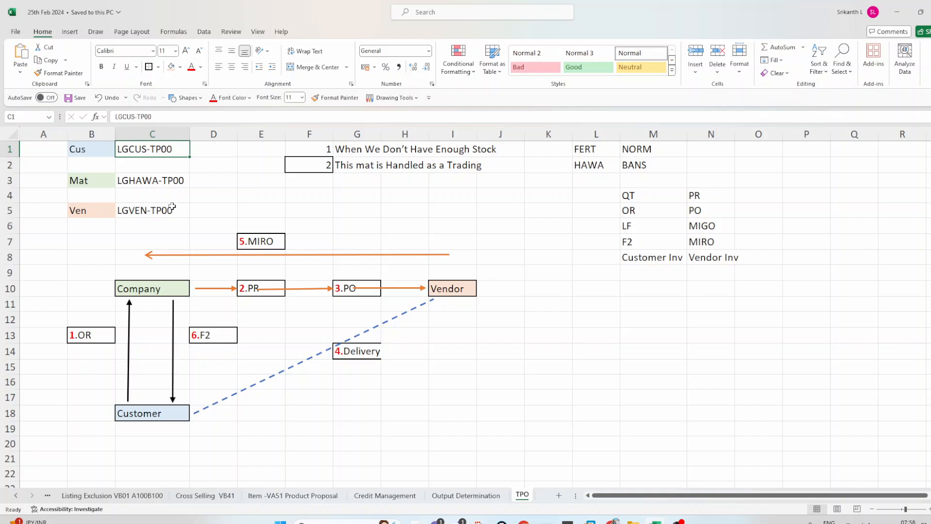
click(172, 183)
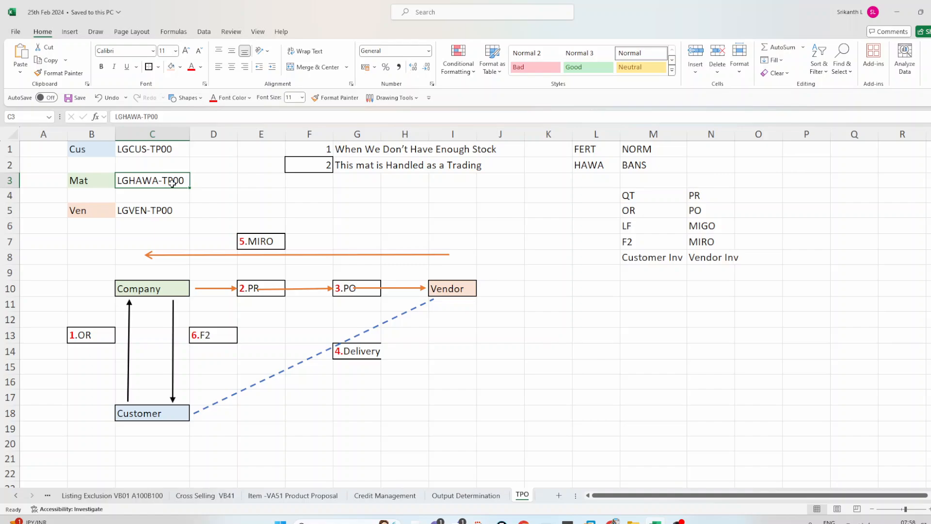
click(657, 164)
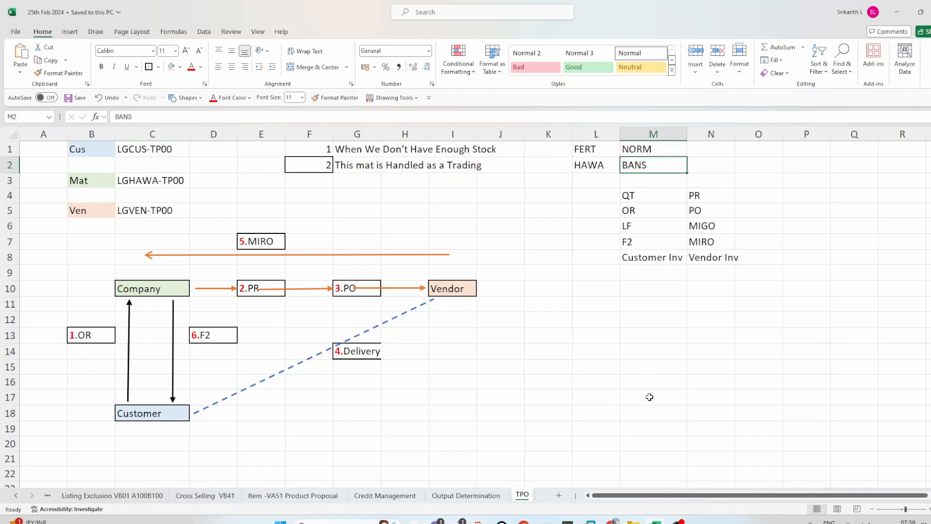
Switch back to SAP Easy Access and start creating a sales order with transaction VA01
click(545, 520)
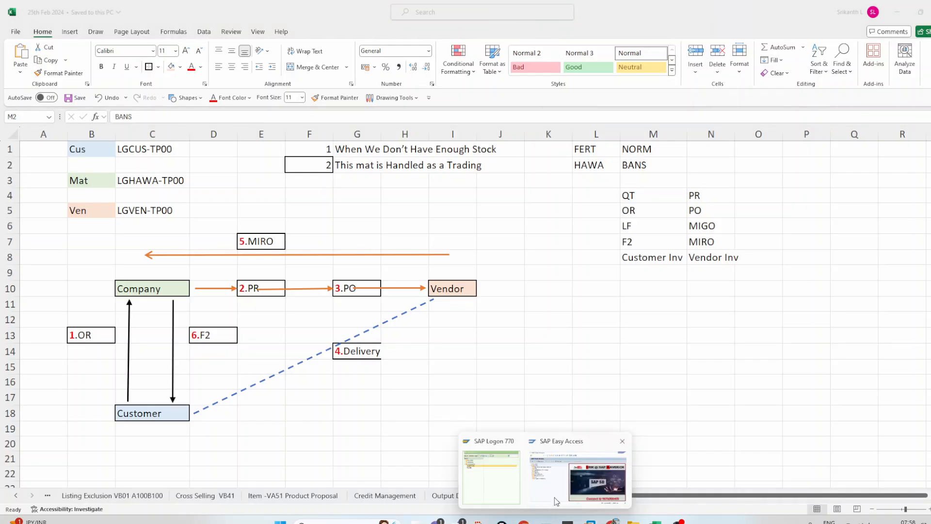
click(556, 501)
text(VA0)
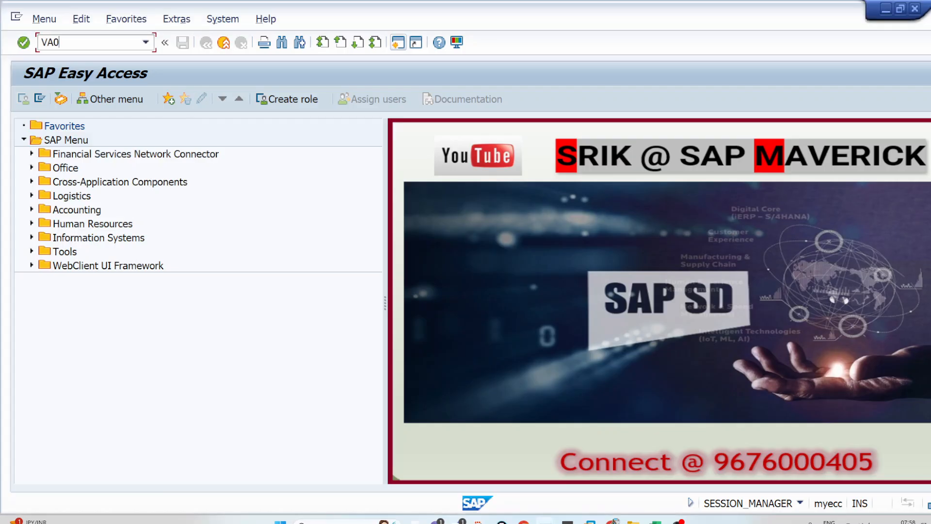
text(1)
key(Return)
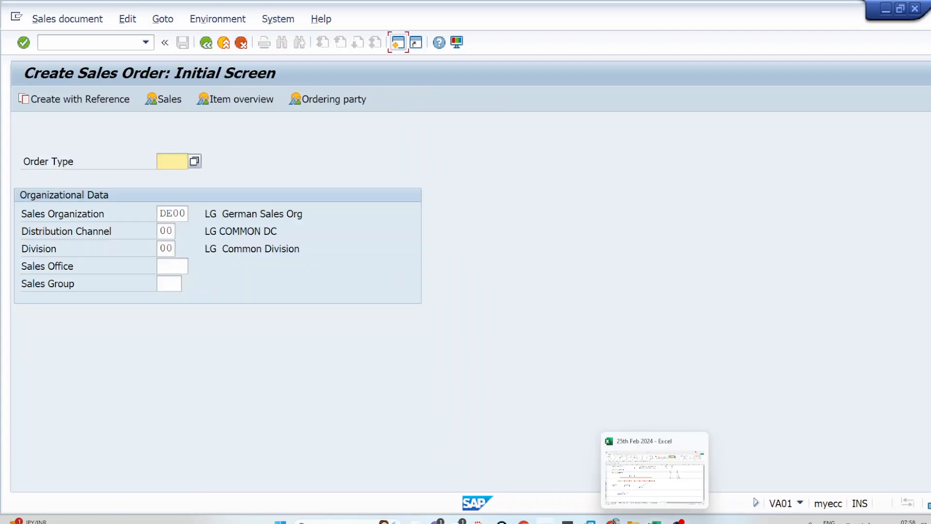
Switch to the Excel workbook and copy the customer number from cell C1 of the TPO sheet
click(654, 521)
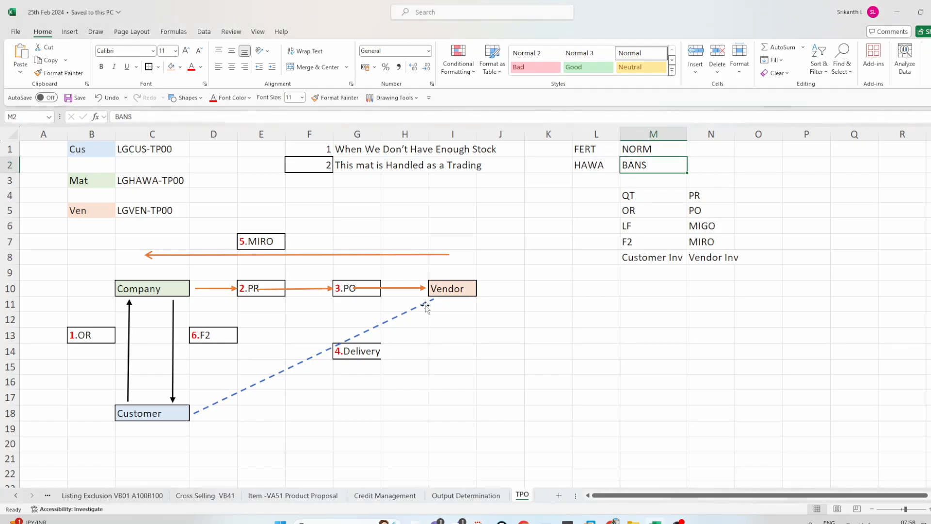
click(182, 146)
key(ctrl+c)
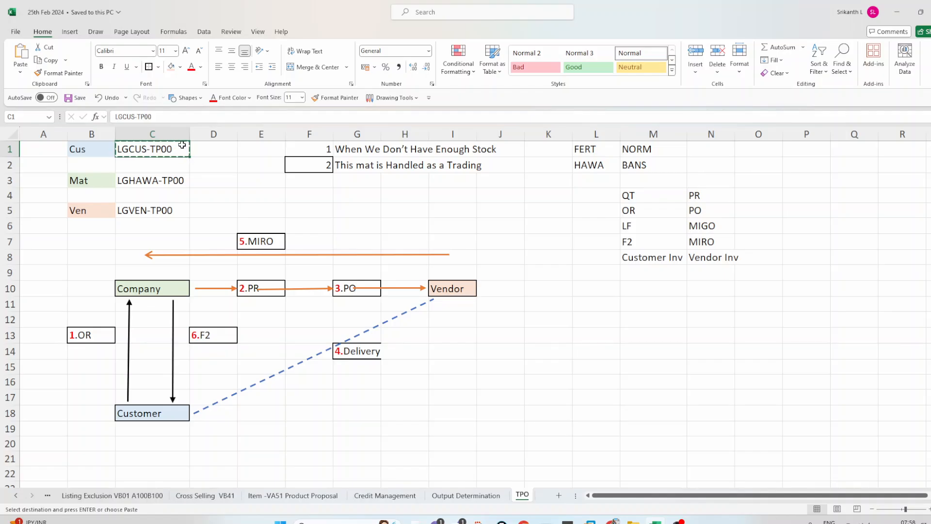
Switch back to SAP and open the entry overview for a sales order of type OR
key(alt+Tab)
text(OR)
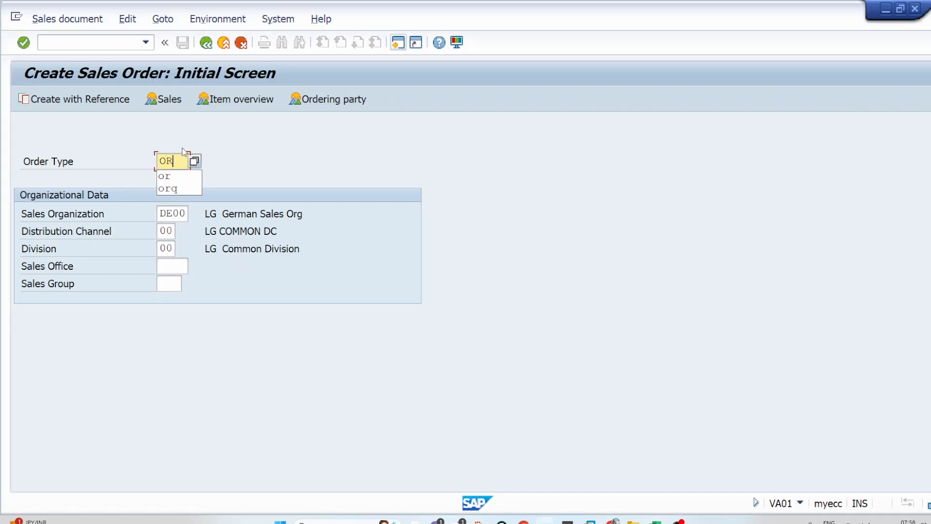
key(Return)
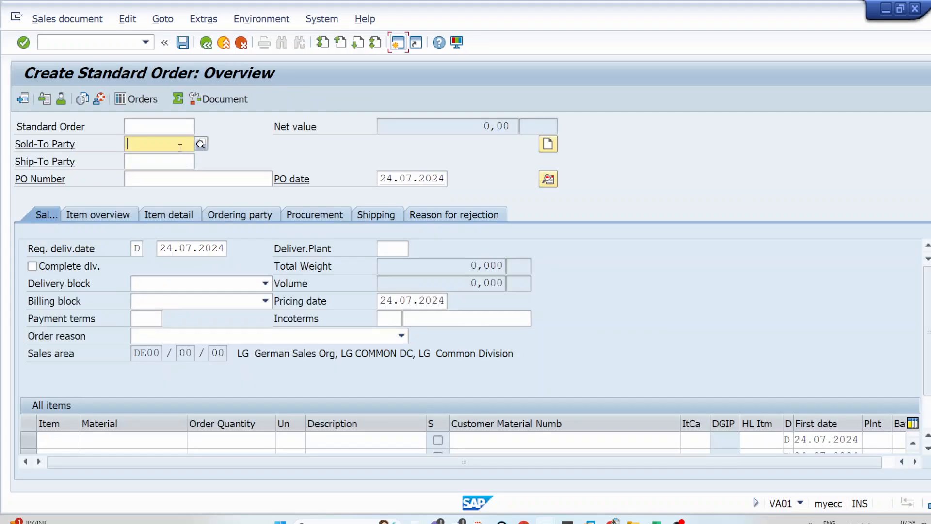
Enter the copied customer number as the sold-to party and set the PO number to "Test TPO"
key(ctrl+v)
click(183, 177)
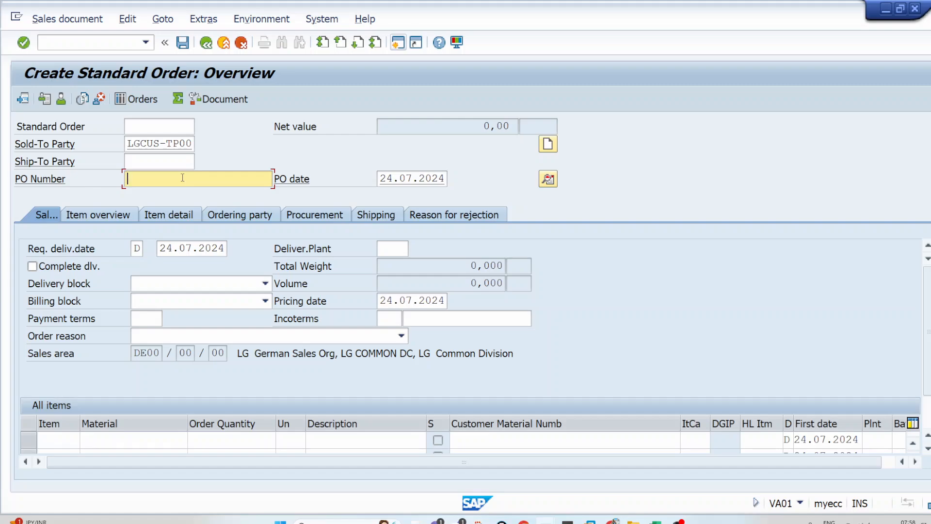
text(tE)
key(BackSpace)
key(BackSpace)
text(Test )
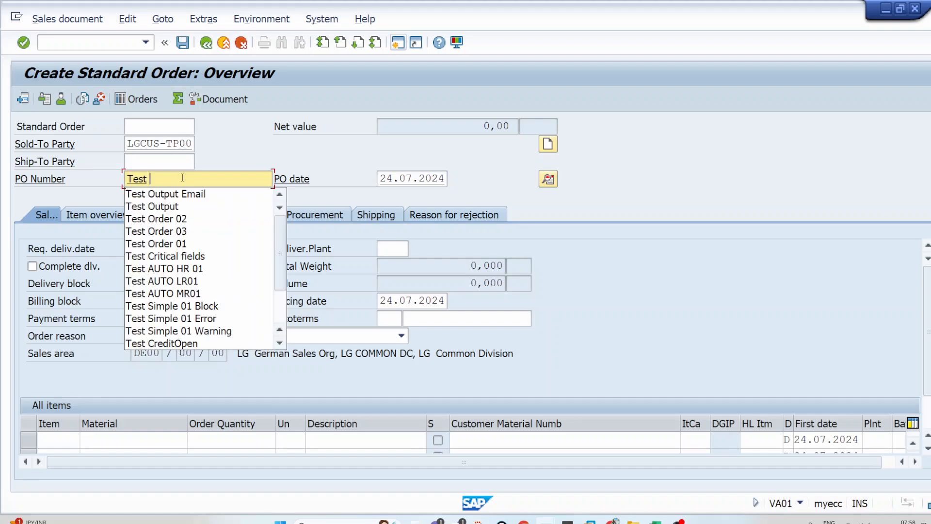
text(TPO)
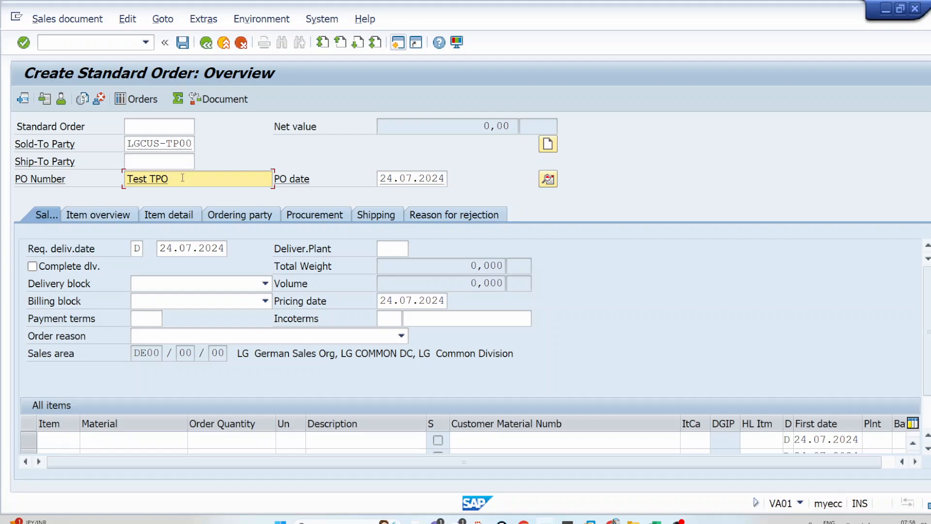
Switch to the Excel workbook and copy material LGHAWA-TP00 from cell C3 of the TPO sheet for the first order item
click(155, 433)
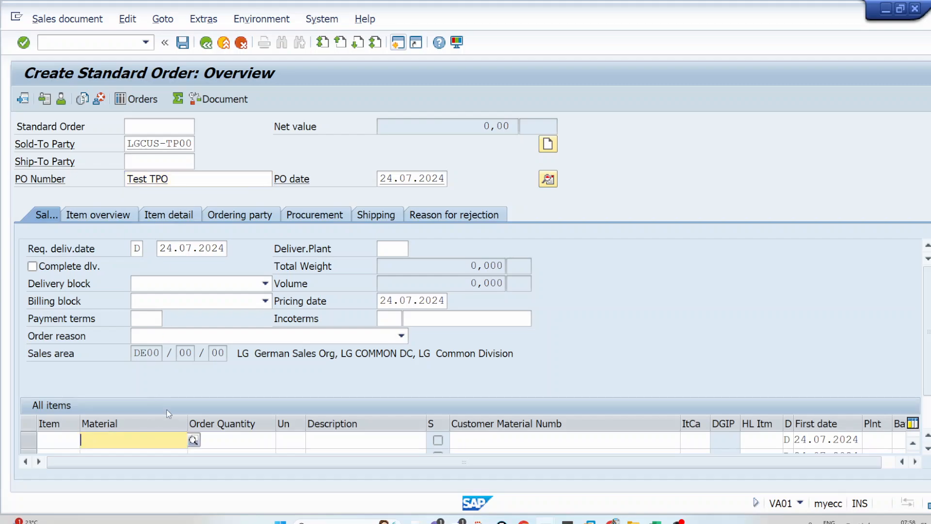
key(alt+Tab)
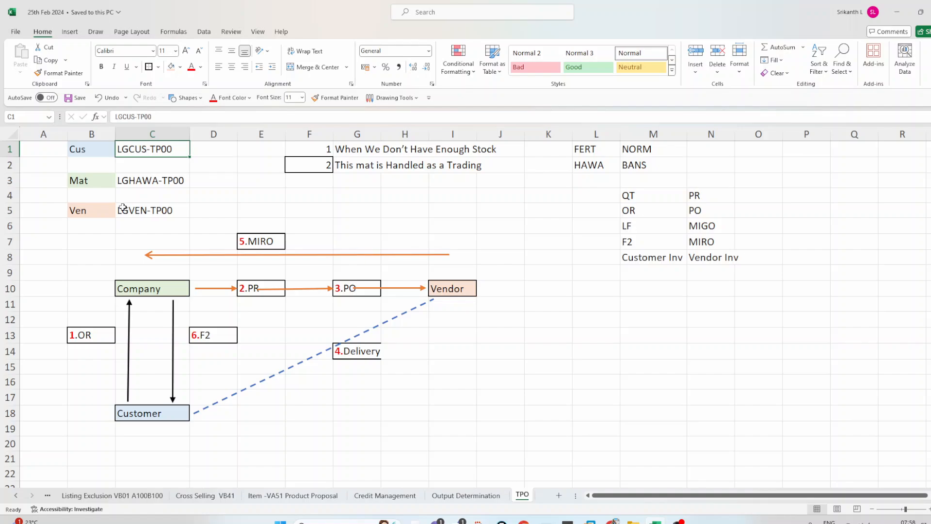
click(139, 178)
key(ctrl+c)
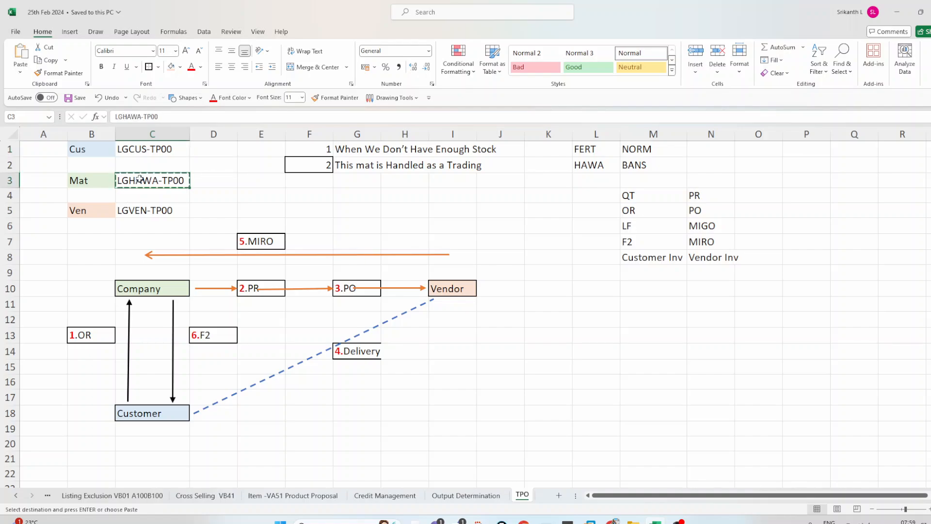
Switch back to SAP, enter material LGHAWA-TP00 with order quantity 100 TO as the first item, and continue past the delivery scheduling
key(alt+Tab)
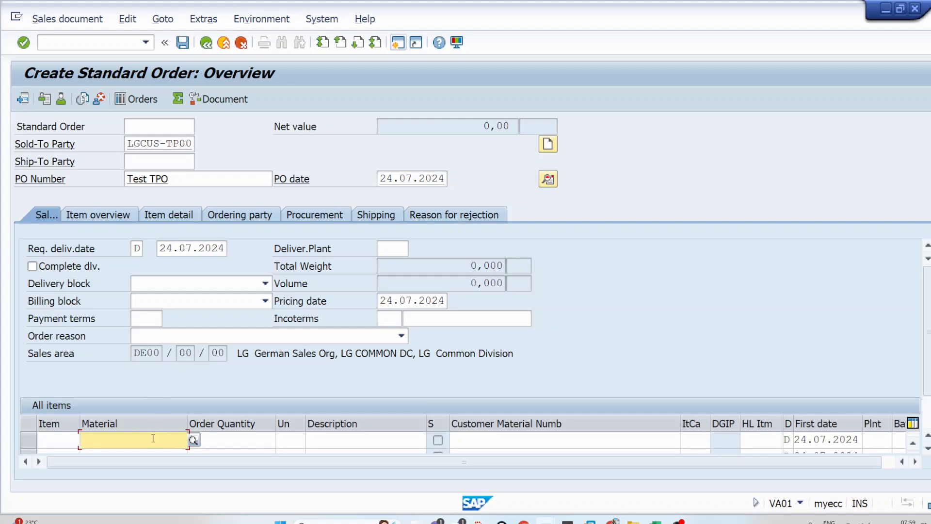
key(ctrl+v)
click(229, 438)
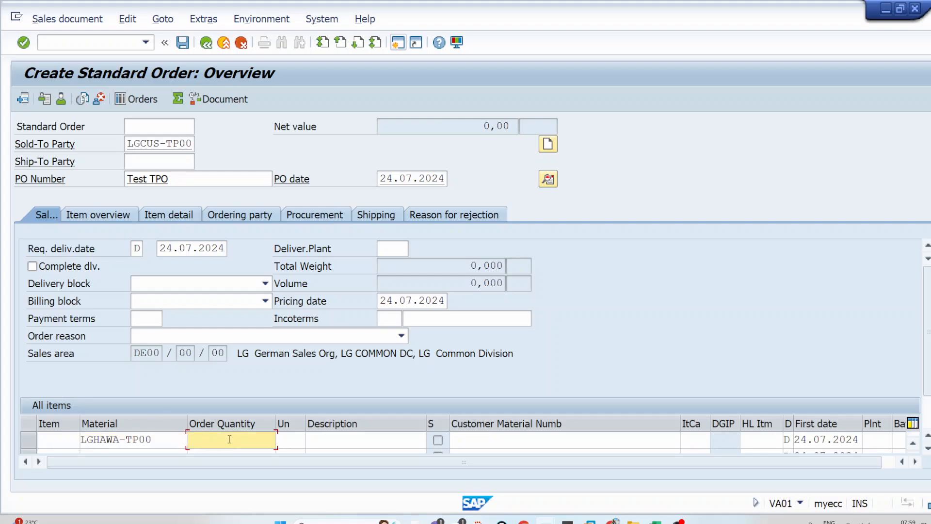
text(10)
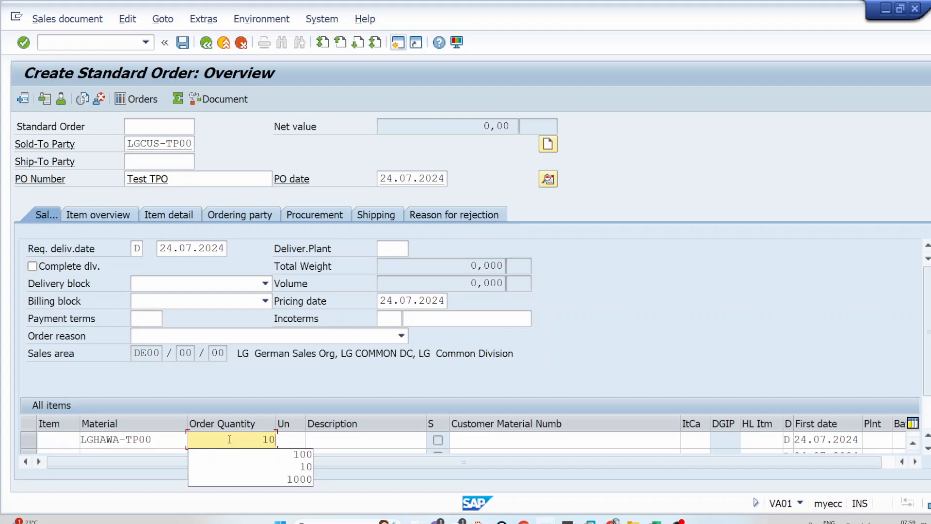
text(00)
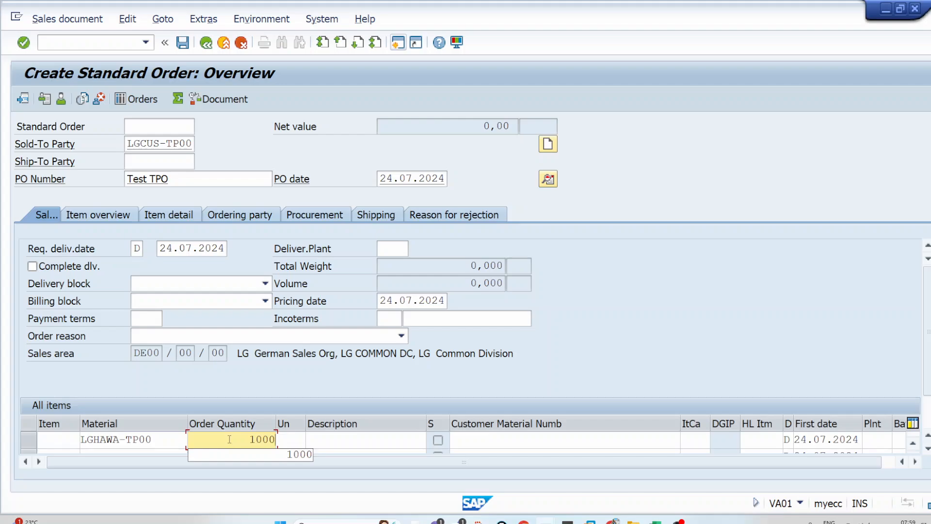
key(BackSpace)
key(Tab)
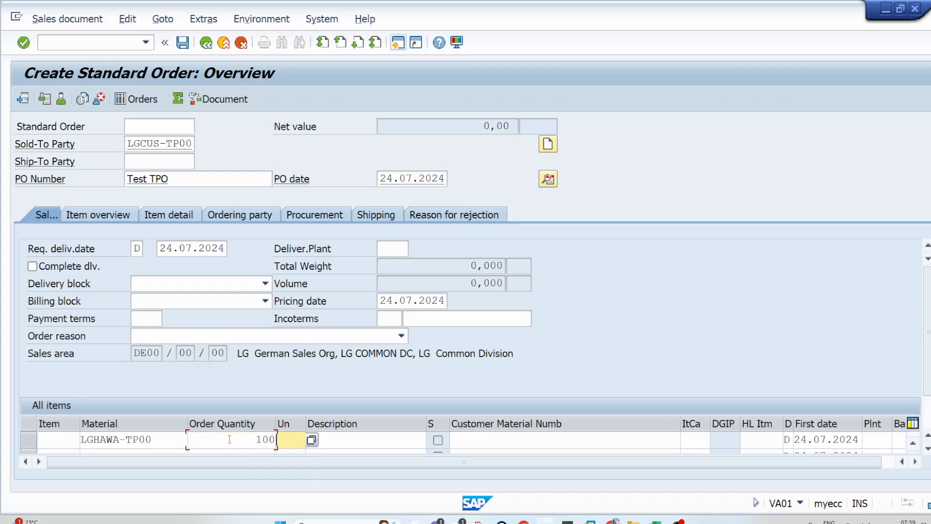
text(to)
key(Return)
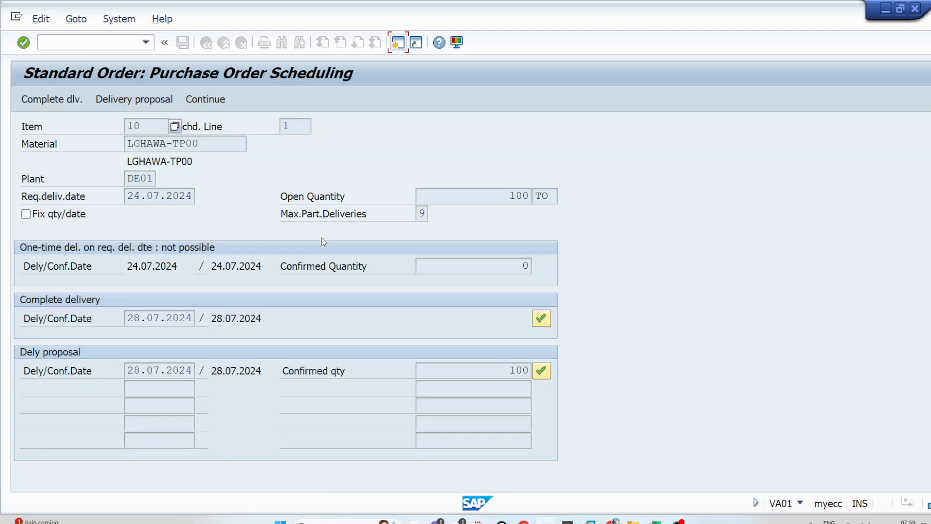
click(194, 100)
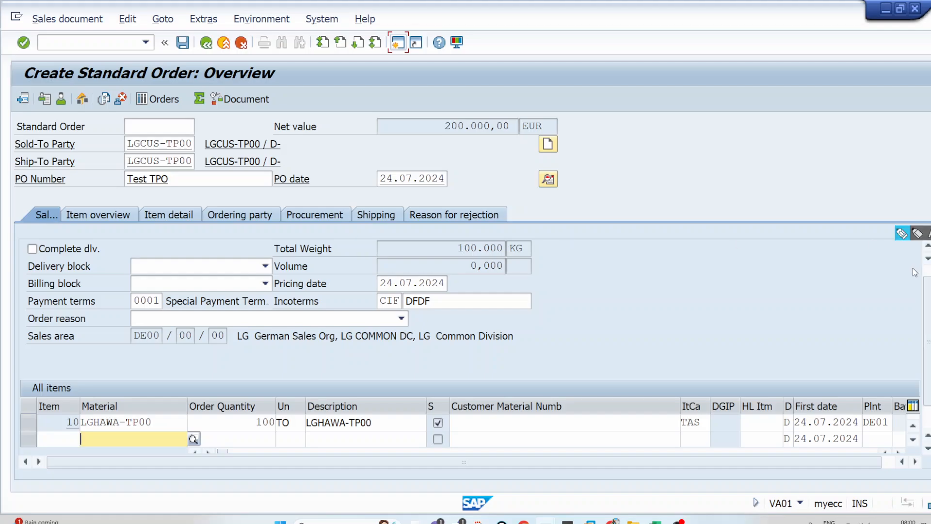
scroll(928, 270, up, 1)
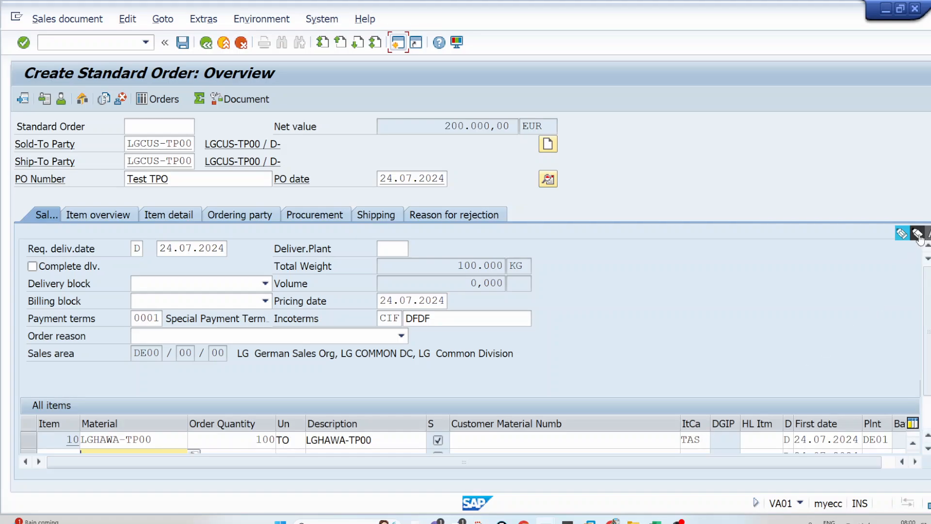
click(902, 235)
mouse_move(703, 413)
mouse_down()
mouse_move(675, 430)
mouse_move(679, 458)
mouse_move(707, 456)
mouse_move(710, 430)
mouse_move(694, 412)
mouse_move(686, 331)
mouse_move(680, 345)
mouse_move(697, 336)
mouse_up()
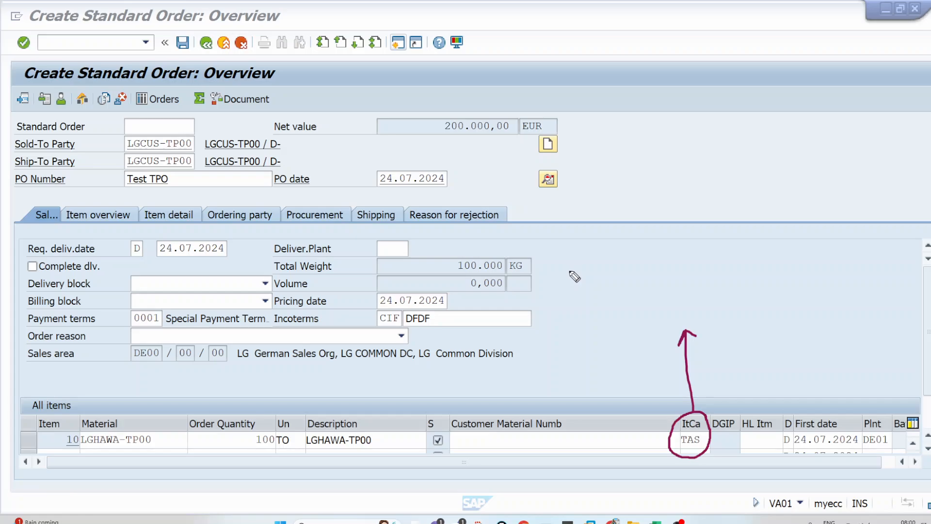
mouse_move(571, 270)
mouse_down()
mouse_move(593, 276)
mouse_move(591, 253)
mouse_move(615, 264)
mouse_move(645, 238)
mouse_move(652, 252)
mouse_move(657, 240)
mouse_move(681, 250)
mouse_move(709, 225)
mouse_up()
drag(558, 245, 575, 196)
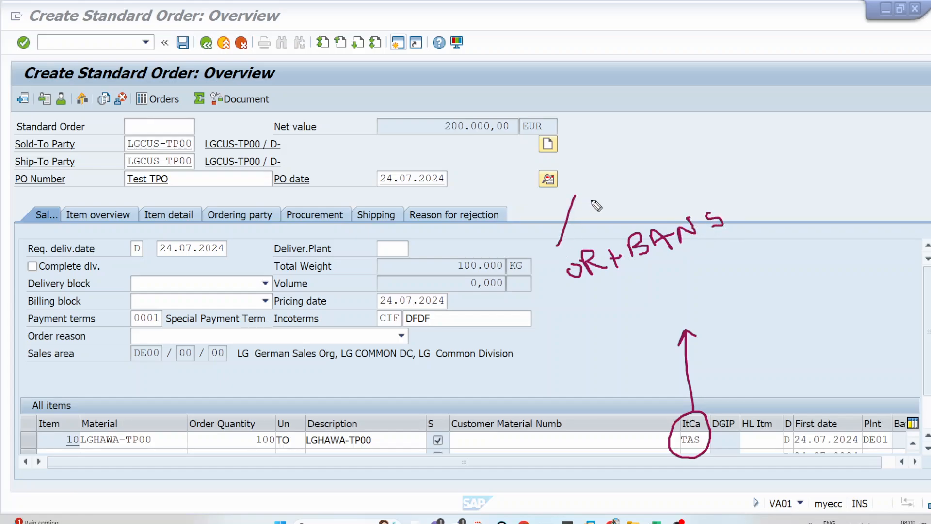
mouse_move(642, 203)
mouse_down()
mouse_move(658, 202)
mouse_move(672, 146)
mouse_up()
drag(738, 225, 636, 270)
mouse_move(735, 208)
mouse_down()
mouse_move(746, 201)
mouse_move(749, 209)
mouse_up()
mouse_move(766, 168)
mouse_down()
mouse_move(786, 182)
mouse_move(804, 161)
mouse_move(795, 158)
mouse_move(838, 141)
mouse_move(831, 151)
mouse_up()
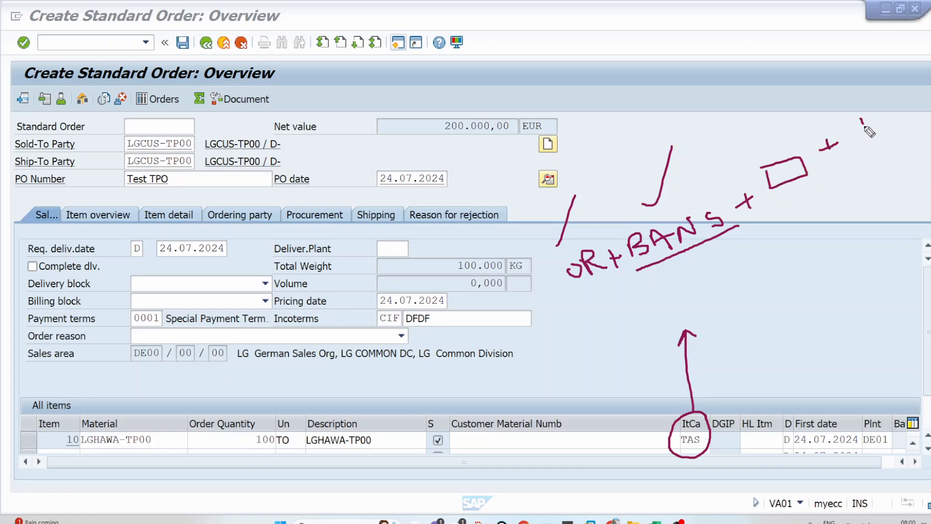
mouse_move(861, 120)
mouse_down()
mouse_move(869, 140)
mouse_move(910, 125)
mouse_move(856, 153)
mouse_up()
drag(784, 155, 795, 96)
drag(853, 99, 876, 56)
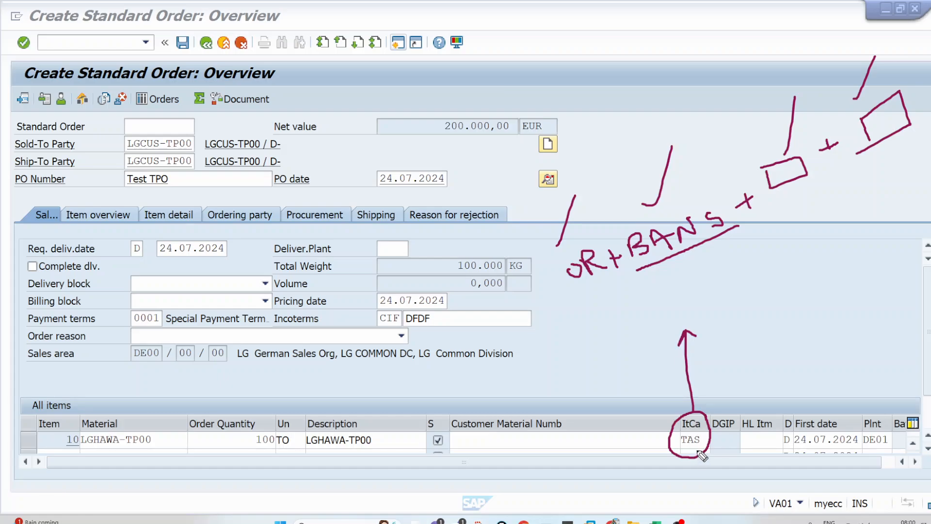
drag(682, 449, 701, 454)
key(Escape)
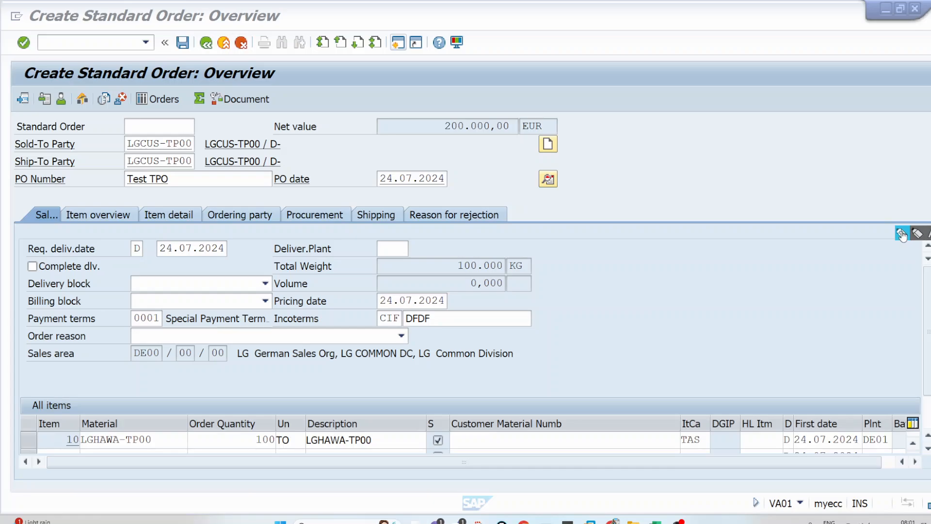
click(901, 235)
mouse_move(696, 429)
mouse_down()
mouse_move(684, 447)
mouse_move(707, 447)
mouse_move(690, 434)
mouse_move(709, 429)
mouse_move(717, 387)
mouse_up()
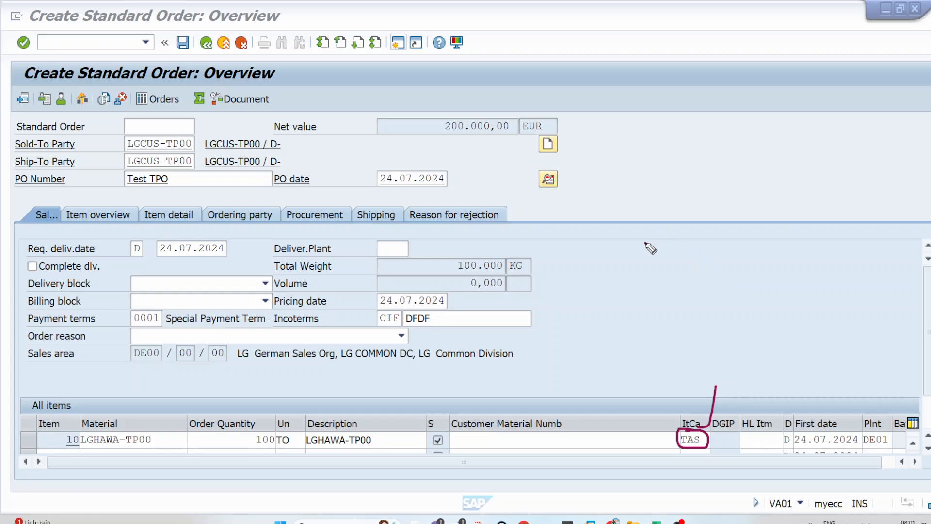
mouse_move(651, 244)
mouse_down()
mouse_move(660, 255)
mouse_move(660, 240)
mouse_move(663, 255)
mouse_move(669, 241)
mouse_move(754, 224)
mouse_move(734, 245)
mouse_move(791, 207)
mouse_move(823, 205)
mouse_move(818, 173)
mouse_move(824, 180)
mouse_move(838, 167)
mouse_move(854, 177)
mouse_up()
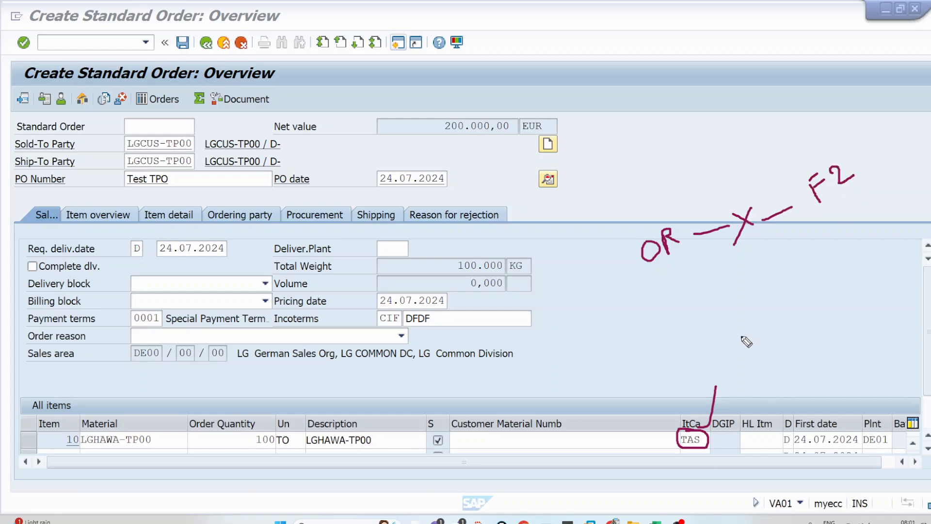
drag(741, 250, 773, 231)
mouse_move(817, 162)
mouse_down()
mouse_move(803, 149)
mouse_move(660, 185)
mouse_move(651, 223)
mouse_up()
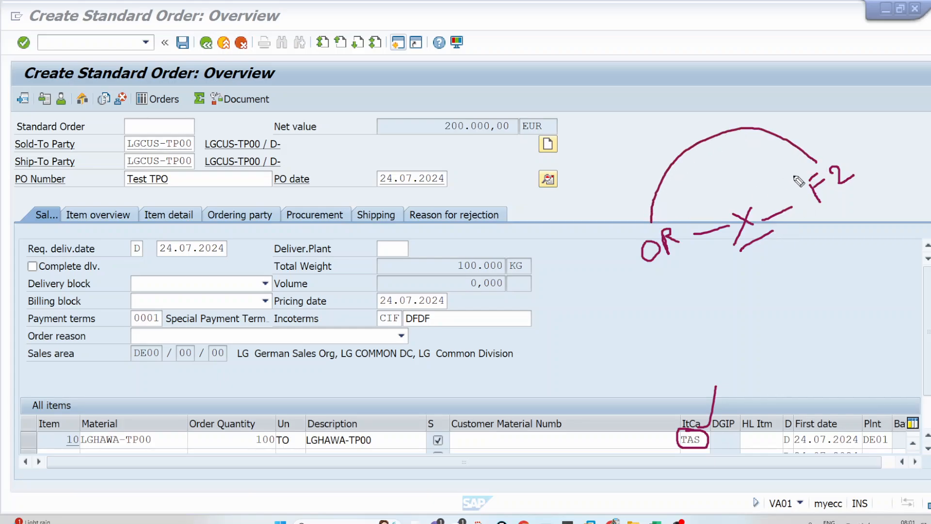
mouse_move(801, 166)
mouse_down()
mouse_move(825, 165)
mouse_move(821, 145)
mouse_up()
drag(631, 300, 860, 177)
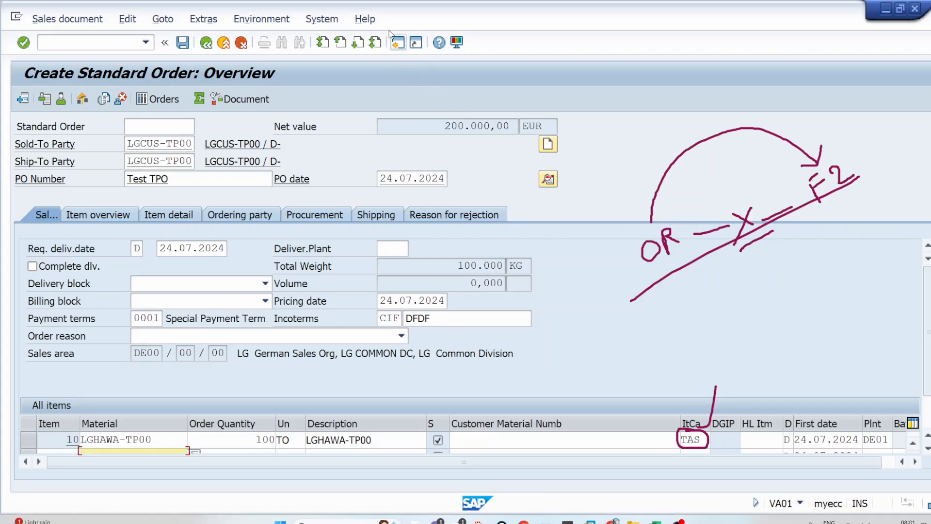
Start transaction VOV7 in a new session and display the details of item category TAS
click(397, 43)
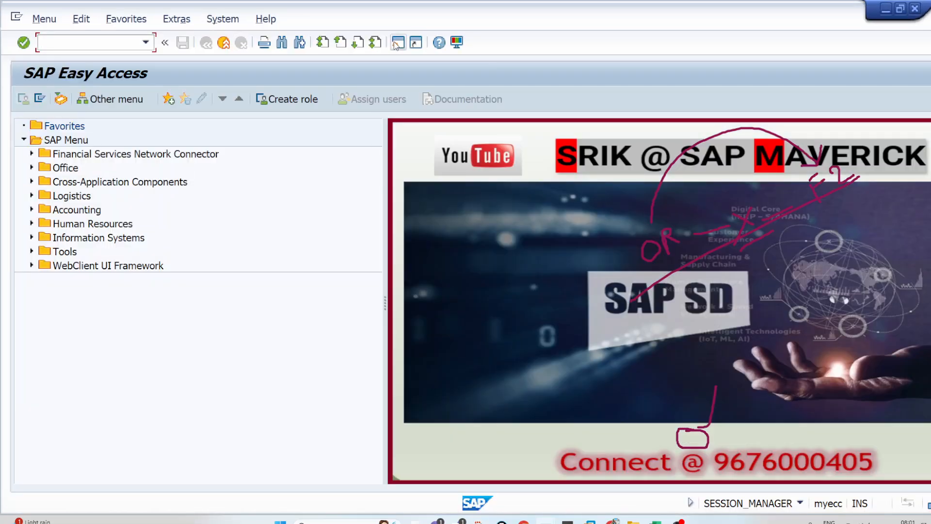
text(vov7)
key(Return)
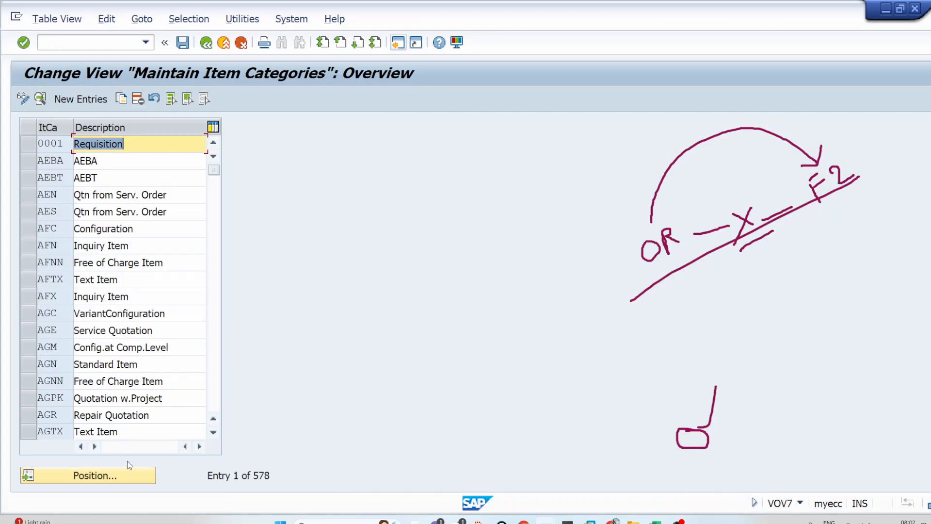
click(130, 477)
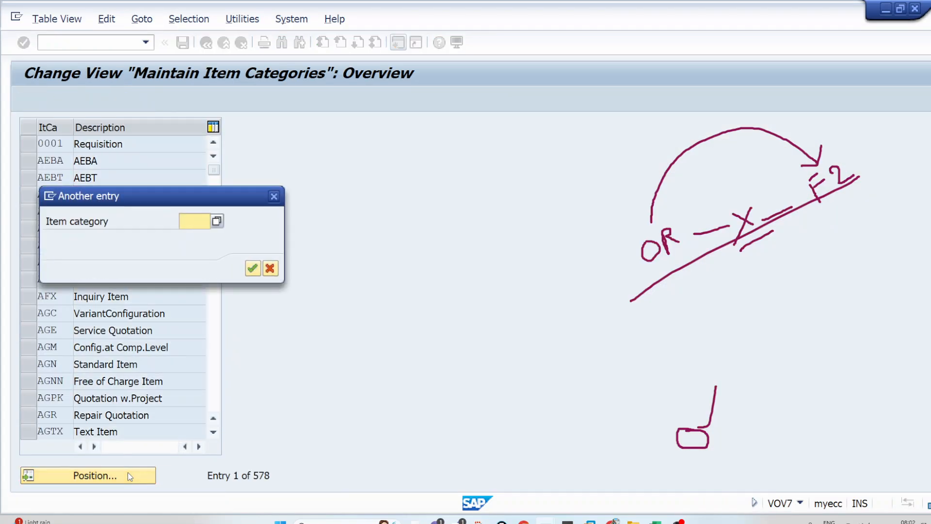
text(tan)
key(Return)
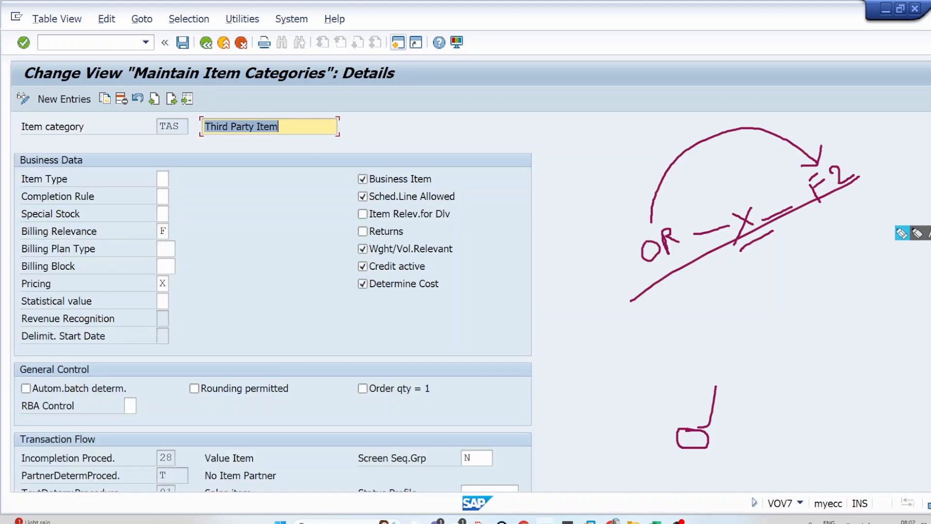
click(901, 234)
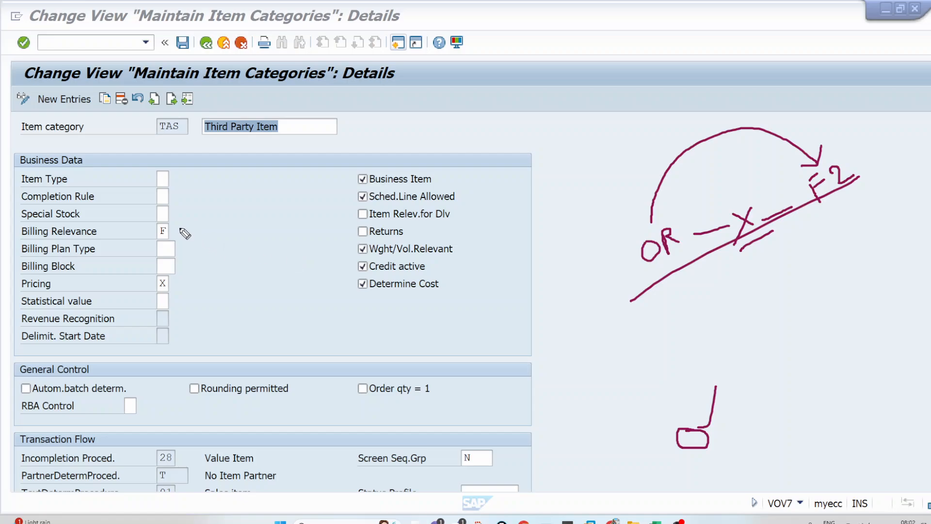
mouse_move(173, 222)
mouse_down()
mouse_move(156, 218)
mouse_move(150, 236)
mouse_move(176, 236)
mouse_move(173, 224)
mouse_move(189, 233)
mouse_move(218, 191)
mouse_up()
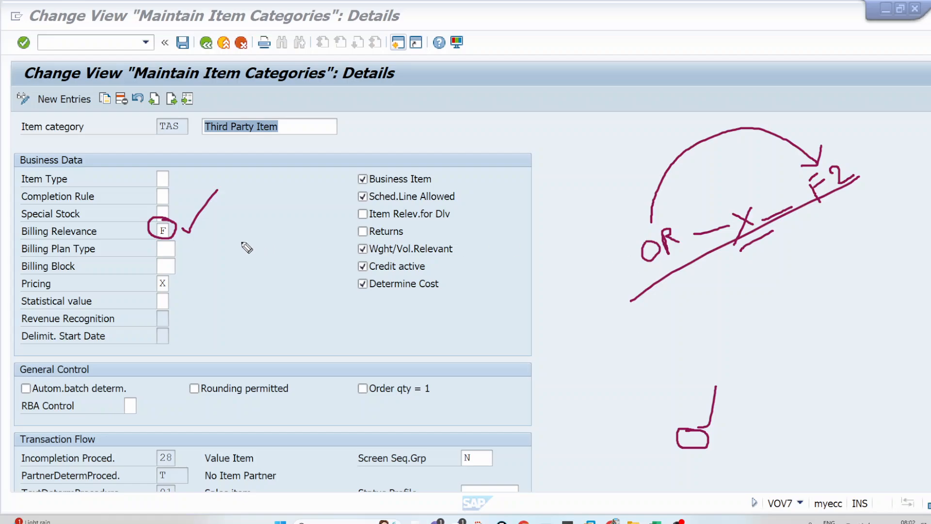
click(849, 164)
click(664, 260)
mouse_move(675, 307)
mouse_down()
mouse_move(676, 323)
mouse_move(685, 313)
mouse_up()
mouse_move(667, 353)
mouse_down()
mouse_move(792, 313)
mouse_move(721, 369)
mouse_move(695, 353)
mouse_up()
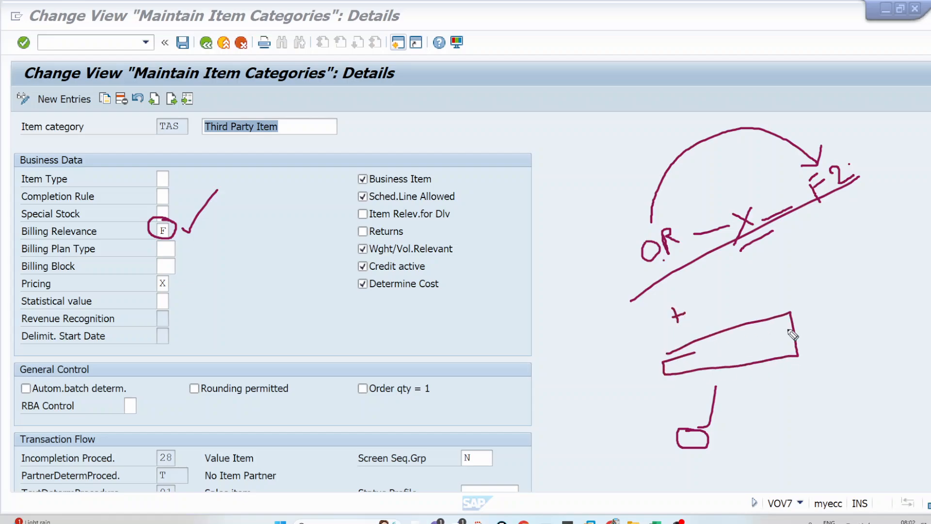
click(830, 320)
key(Escape)
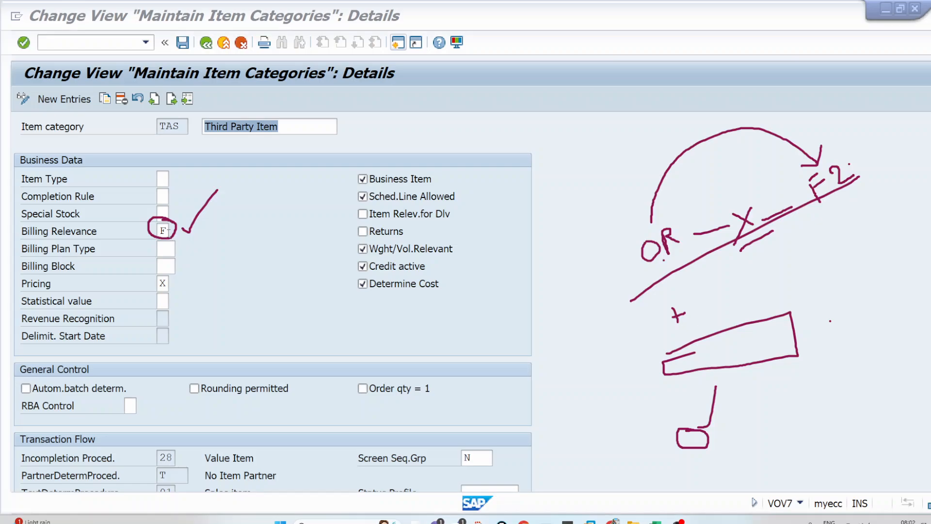
Open the possible values for Billing Relevance of item category TAS, enlarge the list, and examine entry F
click(165, 232)
key(F4)
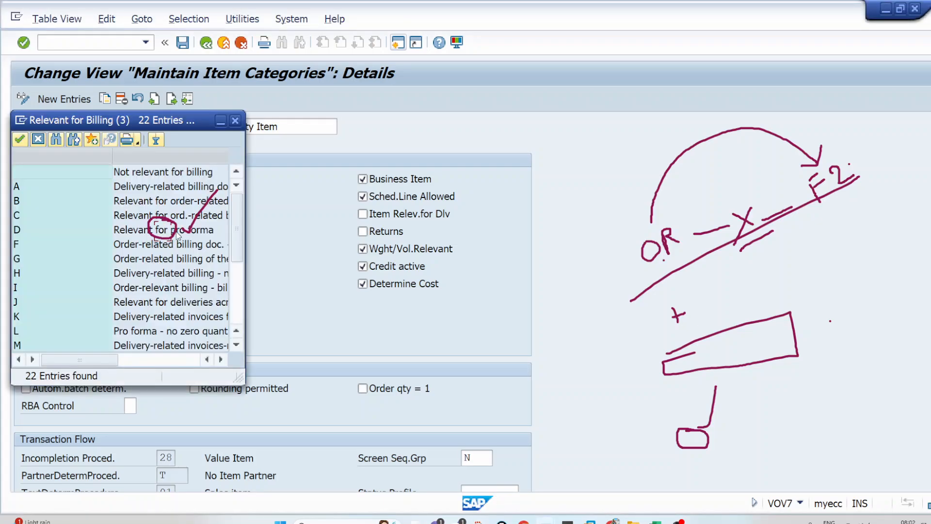
click(147, 246)
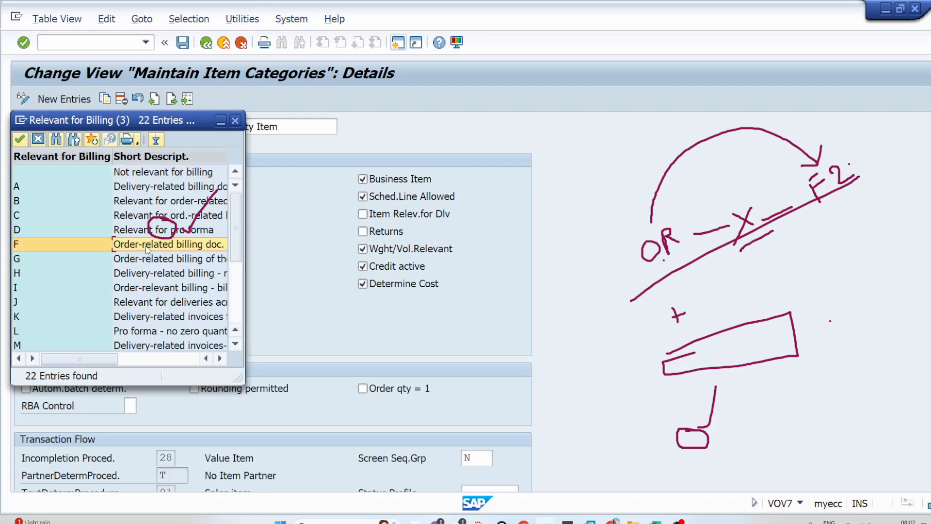
drag(242, 376, 449, 456)
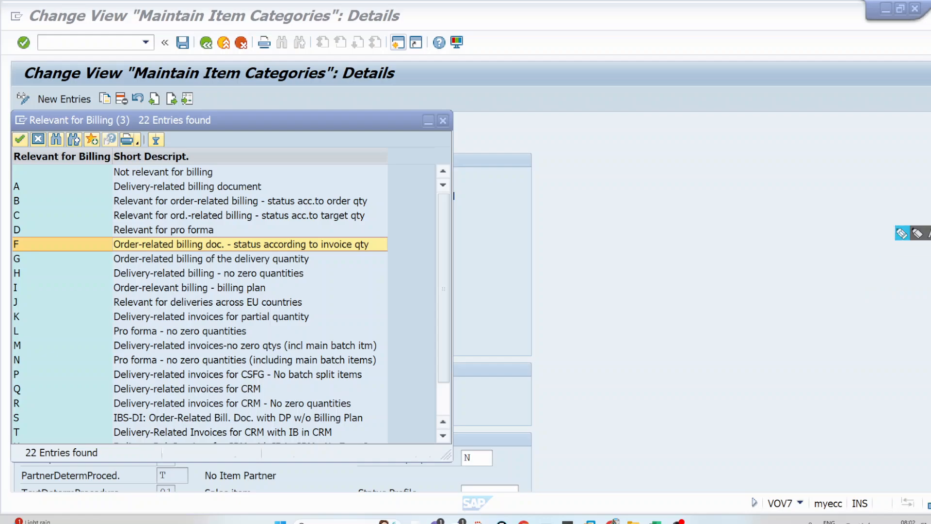
click(897, 237)
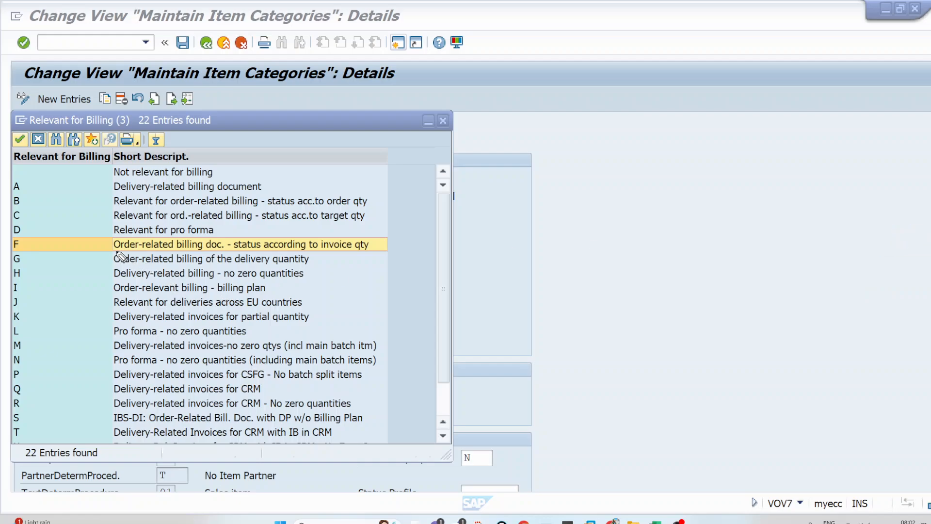
mouse_move(115, 251)
mouse_down()
mouse_move(226, 252)
mouse_move(225, 236)
mouse_move(113, 236)
mouse_move(109, 250)
mouse_up()
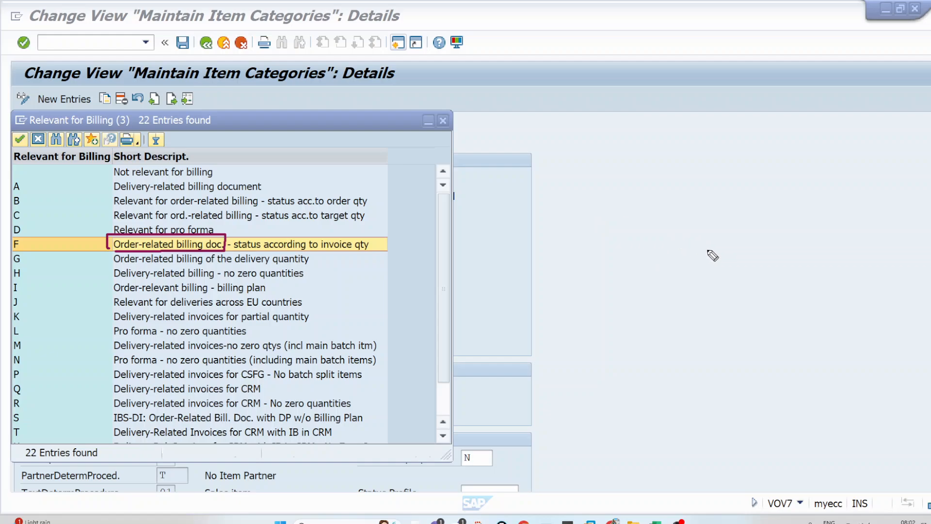
mouse_move(232, 236)
mouse_down()
mouse_move(235, 251)
mouse_move(298, 256)
mouse_move(361, 256)
mouse_move(373, 240)
mouse_move(234, 237)
mouse_move(203, 220)
mouse_move(230, 170)
mouse_up()
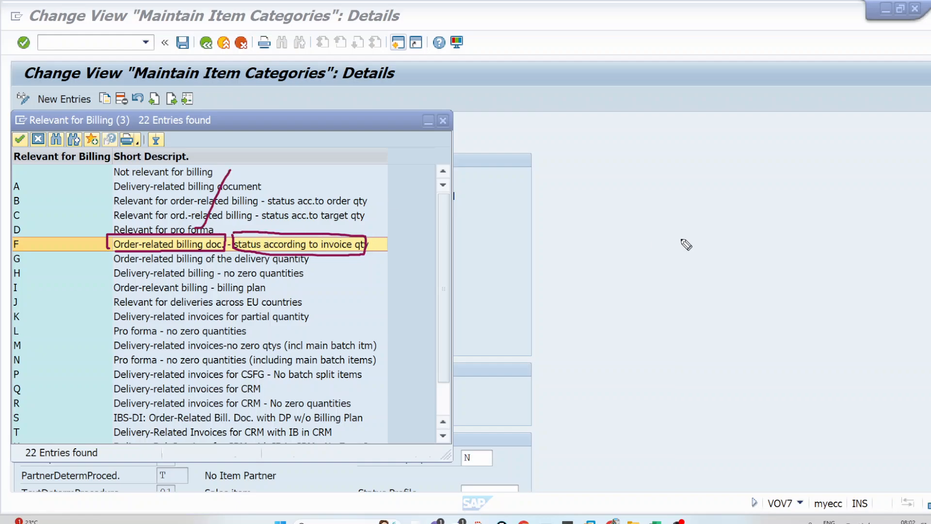
mouse_move(619, 217)
mouse_down()
mouse_move(630, 219)
mouse_move(607, 212)
mouse_up()
mouse_move(639, 221)
mouse_down()
mouse_move(644, 208)
mouse_move(661, 212)
mouse_move(740, 181)
mouse_move(794, 187)
mouse_up()
mouse_move(778, 165)
mouse_down()
mouse_move(767, 199)
mouse_move(834, 157)
mouse_move(864, 172)
mouse_move(864, 132)
mouse_move(872, 141)
mouse_up()
mouse_move(883, 128)
mouse_down()
mouse_move(885, 141)
mouse_move(914, 137)
mouse_up()
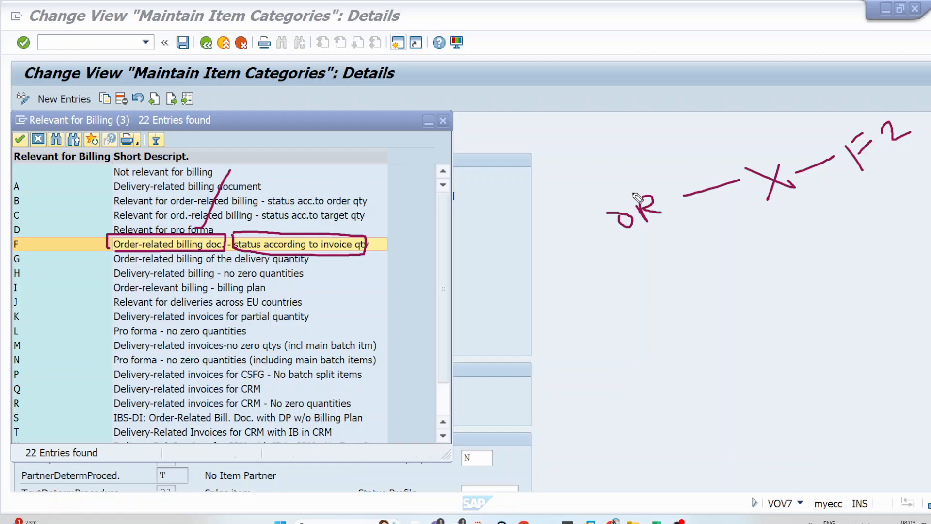
mouse_move(633, 192)
mouse_down()
mouse_move(803, 78)
mouse_move(844, 130)
mouse_move(857, 97)
mouse_up()
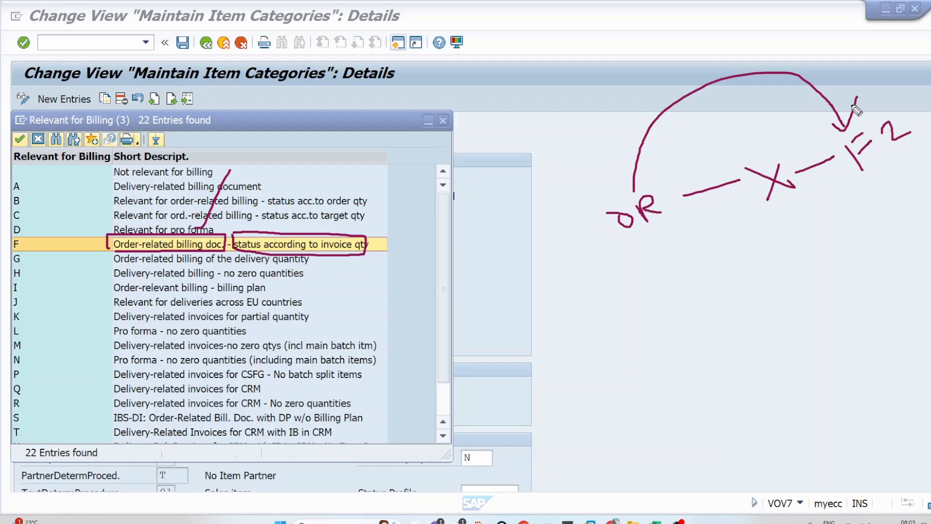
drag(769, 205, 823, 190)
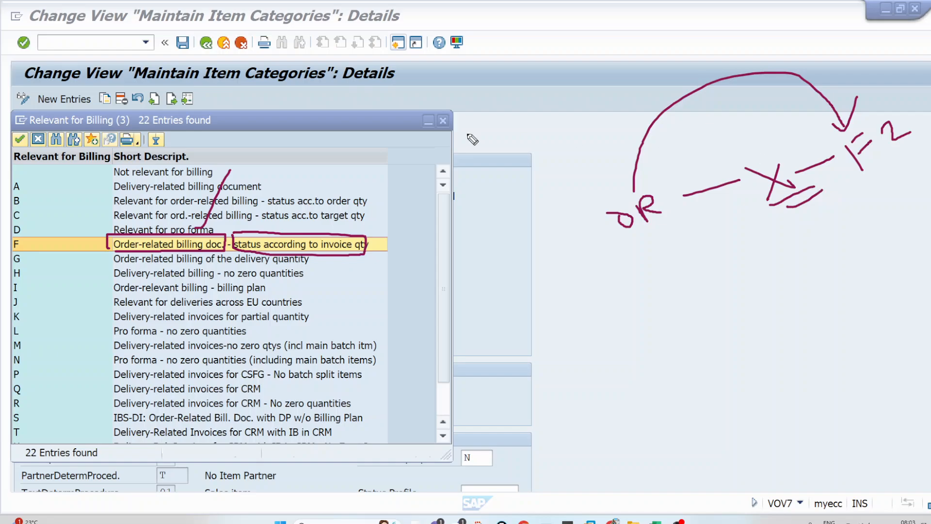
Close the billing relevance value list and check the Pricing and Special Stock fields of item category TAS
click(443, 121)
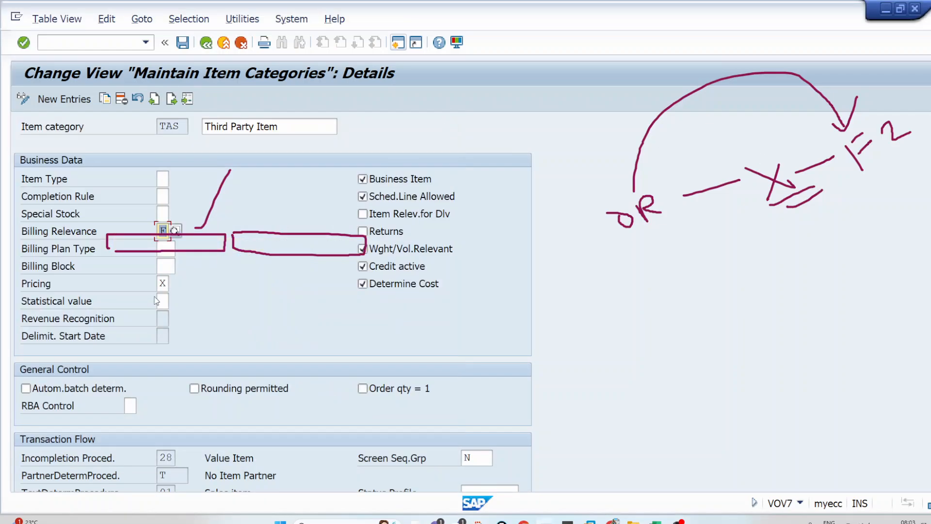
key(Escape)
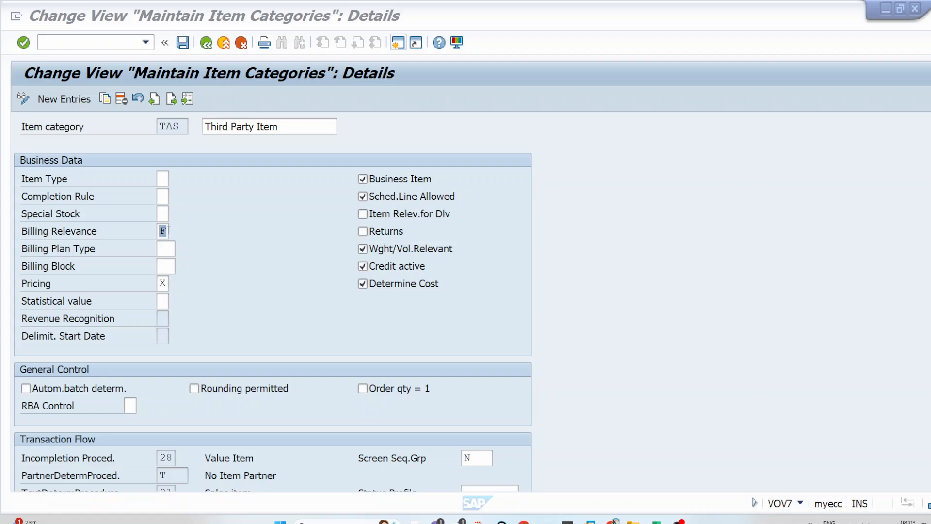
click(169, 287)
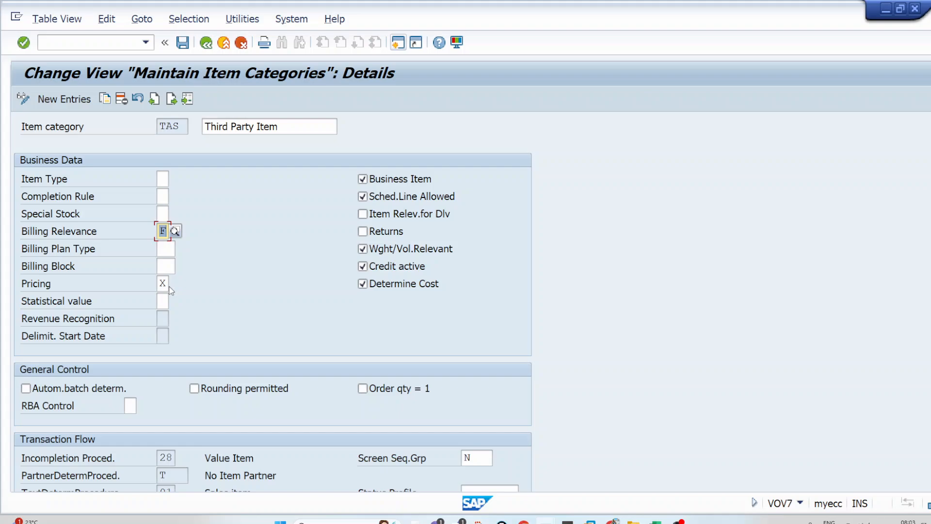
click(164, 284)
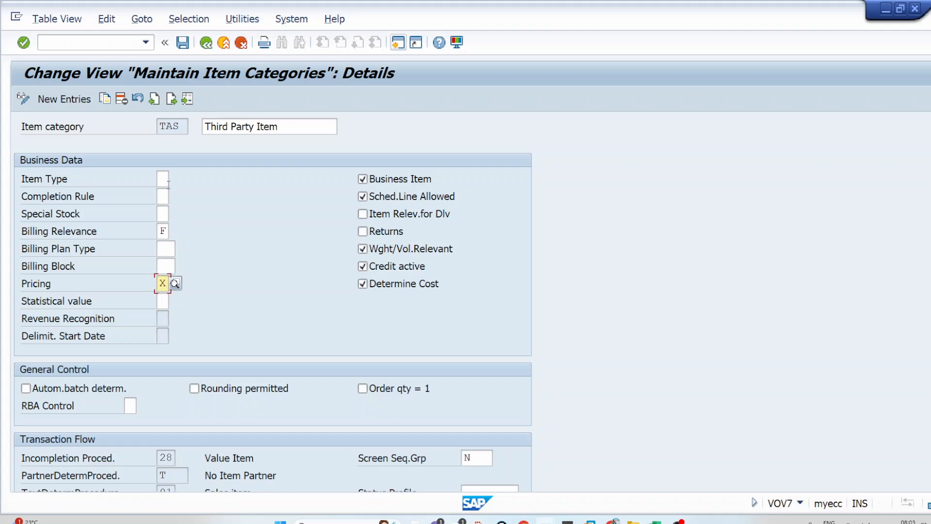
click(165, 212)
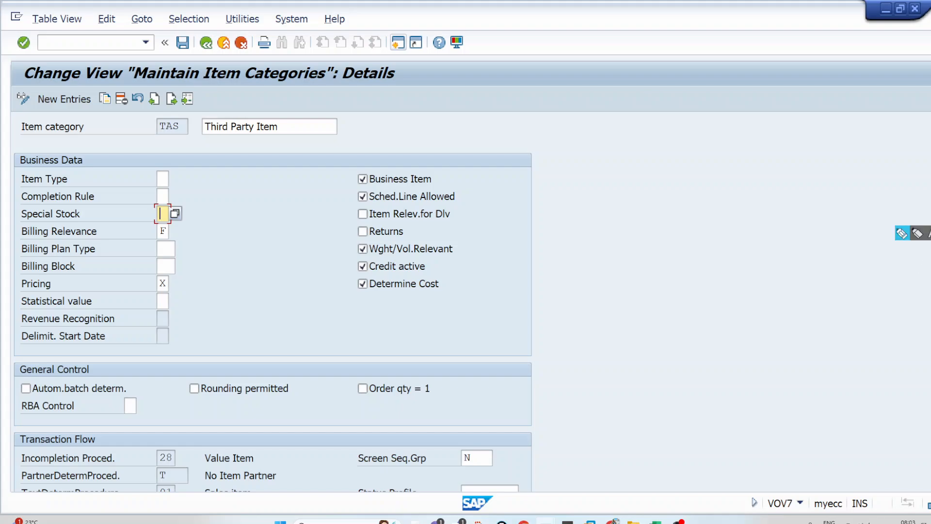
click(900, 234)
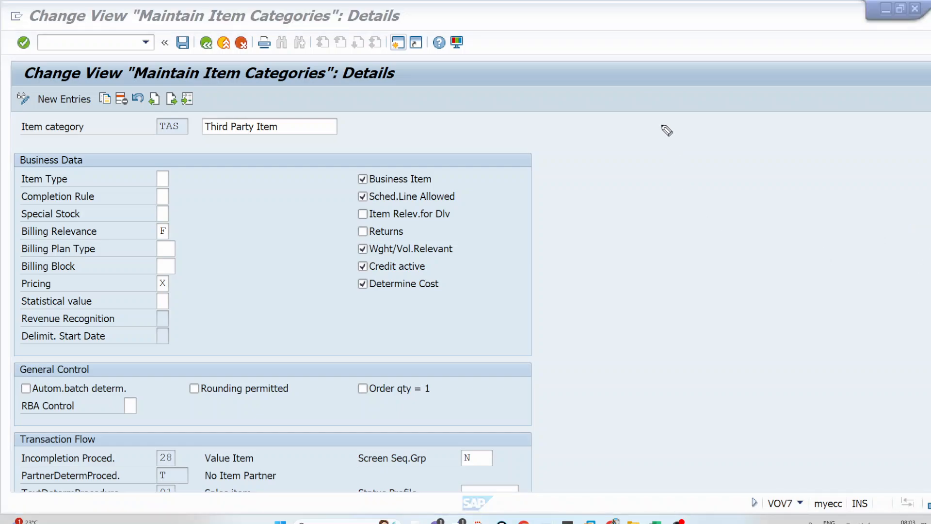
mouse_move(661, 122)
mouse_down()
mouse_move(656, 143)
mouse_move(664, 125)
mouse_move(673, 136)
mouse_move(684, 122)
mouse_move(702, 131)
mouse_move(926, 45)
mouse_up()
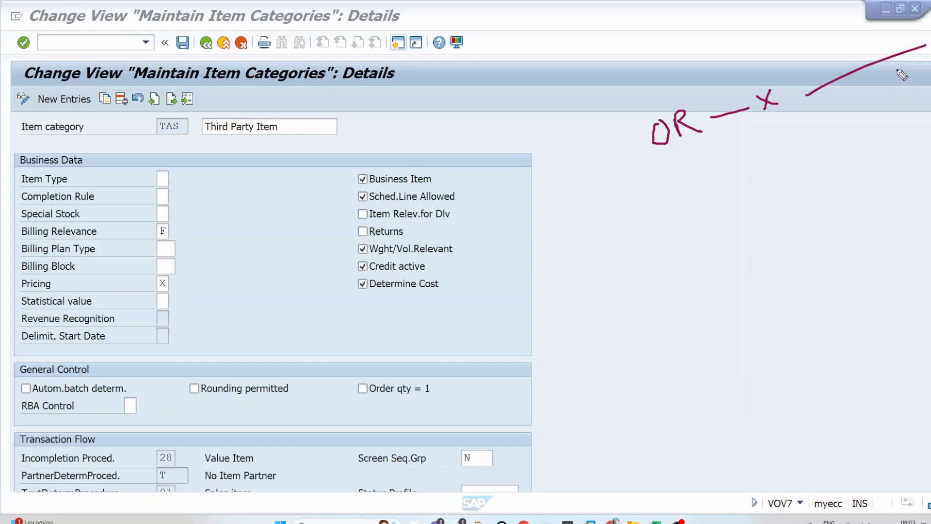
mouse_move(906, 83)
mouse_down()
mouse_move(897, 71)
mouse_move(910, 58)
mouse_move(912, 73)
mouse_move(927, 60)
mouse_move(926, 76)
mouse_up()
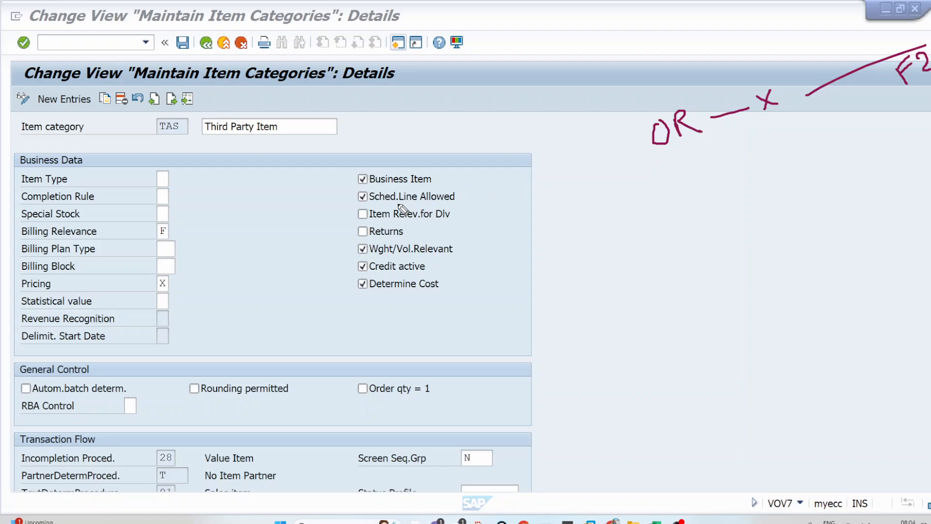
mouse_move(375, 205)
mouse_down()
mouse_move(470, 204)
mouse_move(459, 184)
mouse_move(391, 183)
mouse_move(370, 190)
mouse_move(369, 205)
mouse_up()
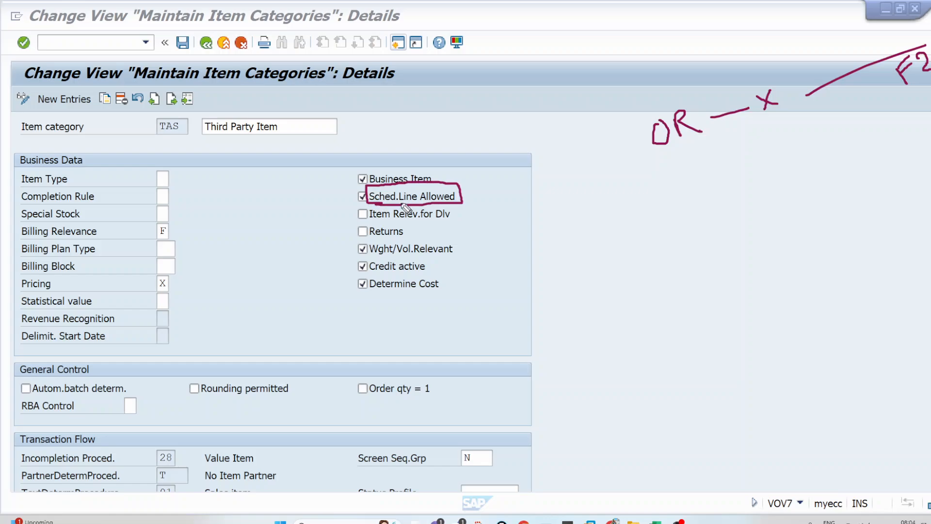
drag(472, 189, 504, 154)
mouse_move(781, 111)
mouse_down()
mouse_move(785, 175)
mouse_move(480, 184)
mouse_up()
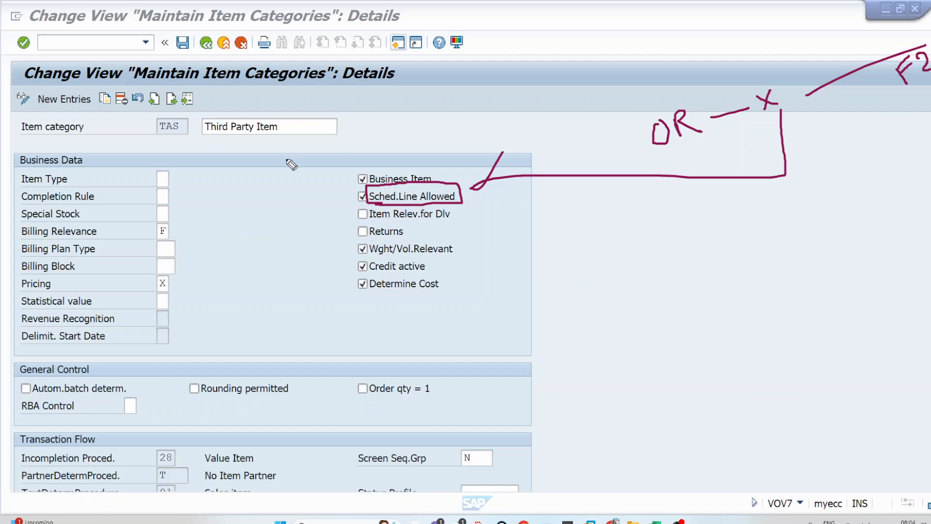
drag(179, 123, 221, 97)
mouse_move(169, 223)
mouse_down()
mouse_move(155, 230)
mouse_move(164, 241)
mouse_move(170, 226)
mouse_up()
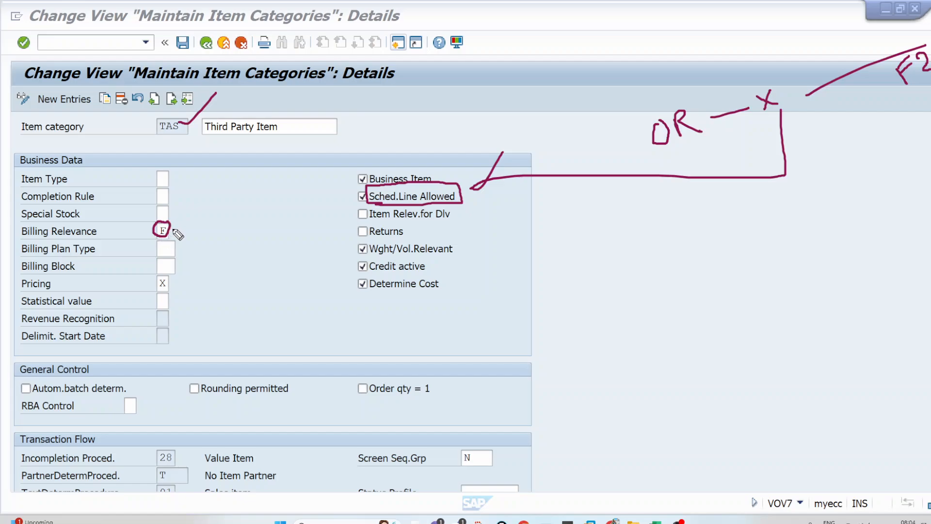
drag(173, 229, 196, 208)
mouse_move(367, 187)
mouse_down()
mouse_move(360, 209)
mouse_move(364, 187)
mouse_up()
Switch to the VA01 order session, narrow the customer material number column, and check the item category and net value
mouse_move(543, 514)
click(524, 473)
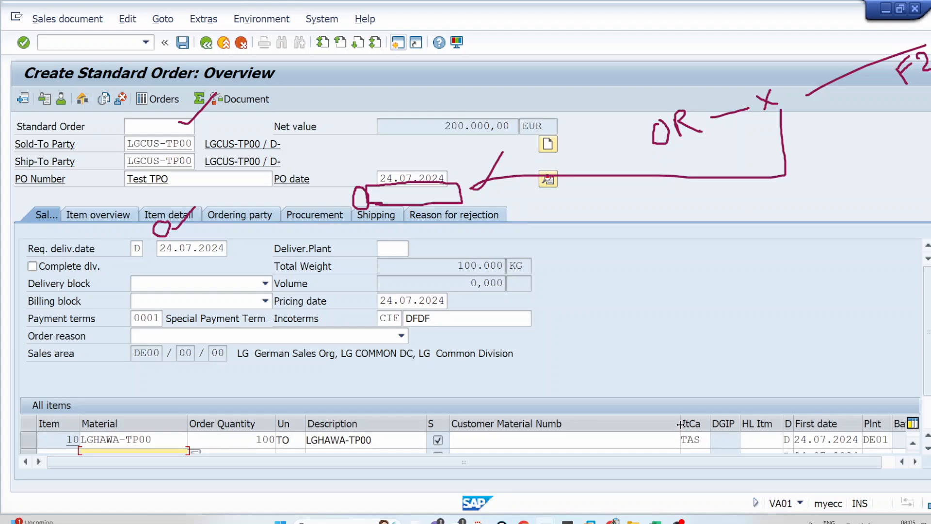
drag(681, 428, 504, 428)
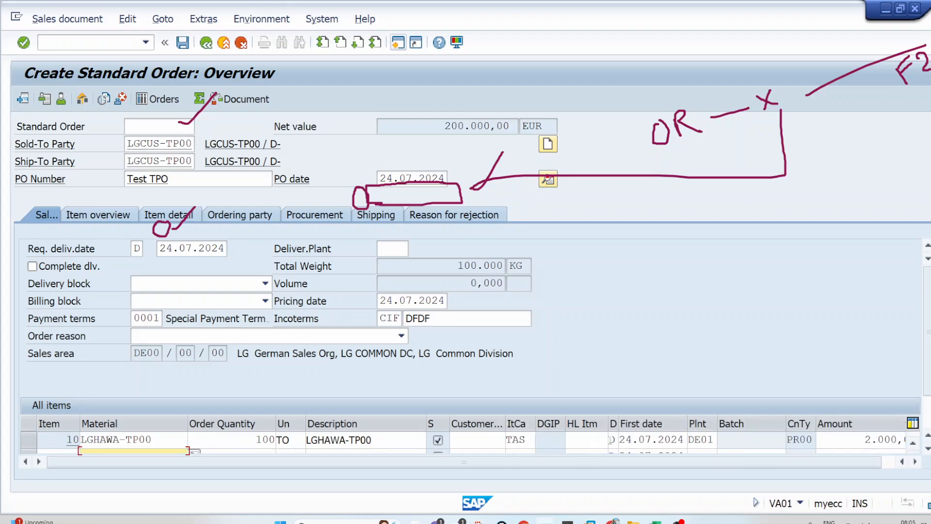
click(531, 443)
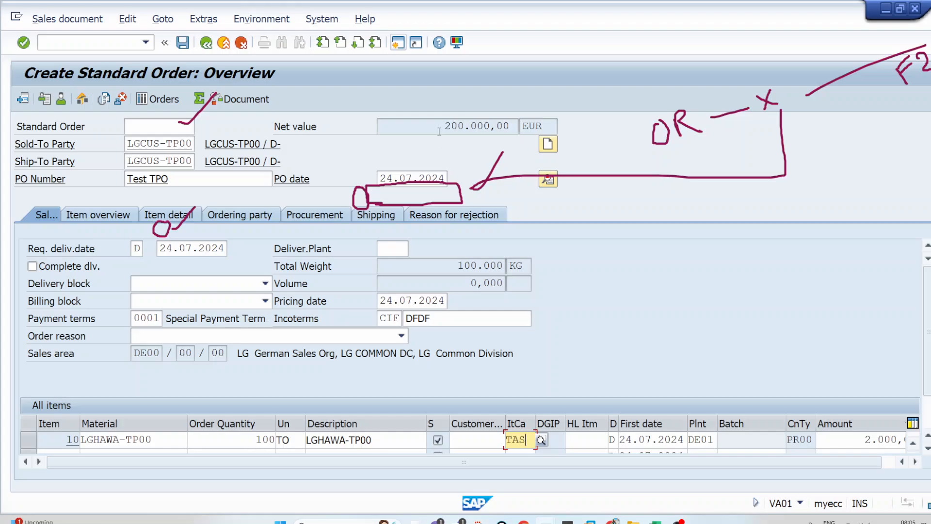
drag(439, 126, 518, 135)
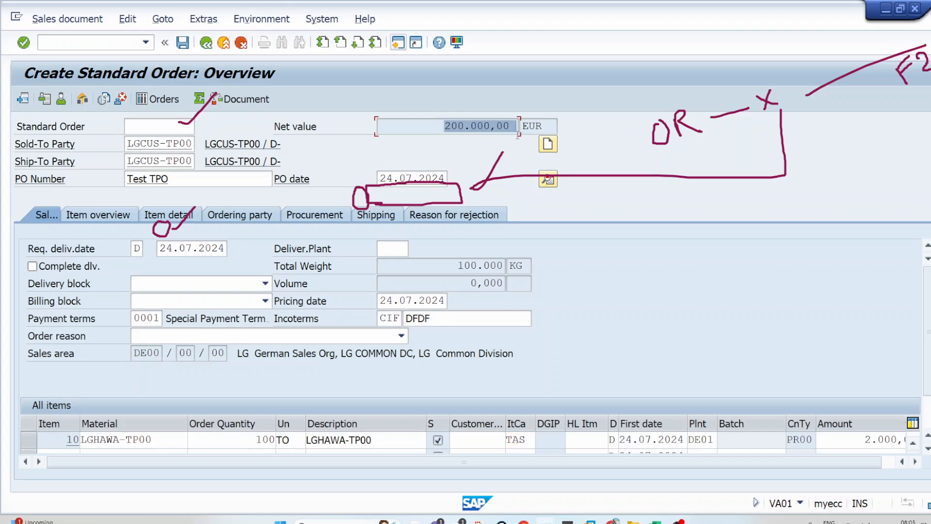
click(518, 135)
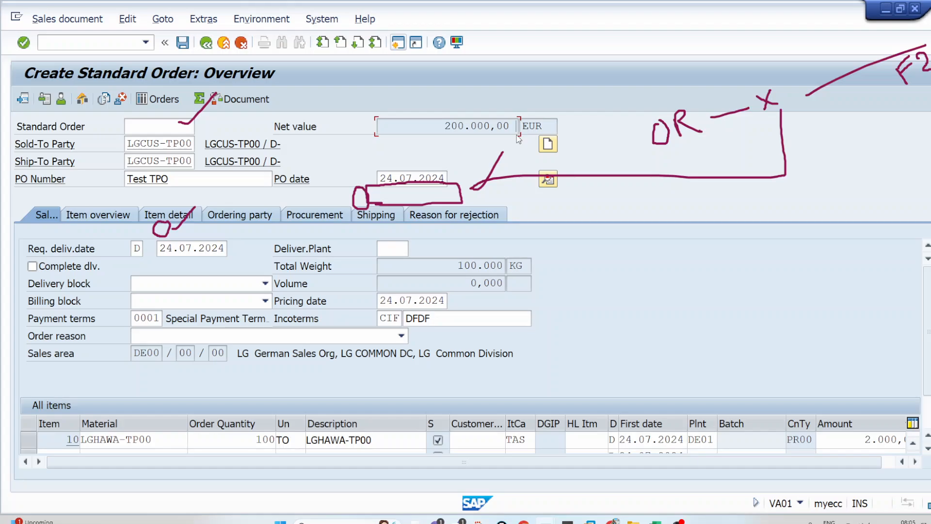
Open the details of order item 10 and display its schedule lines to check the confirmed quantity
double_click(247, 440)
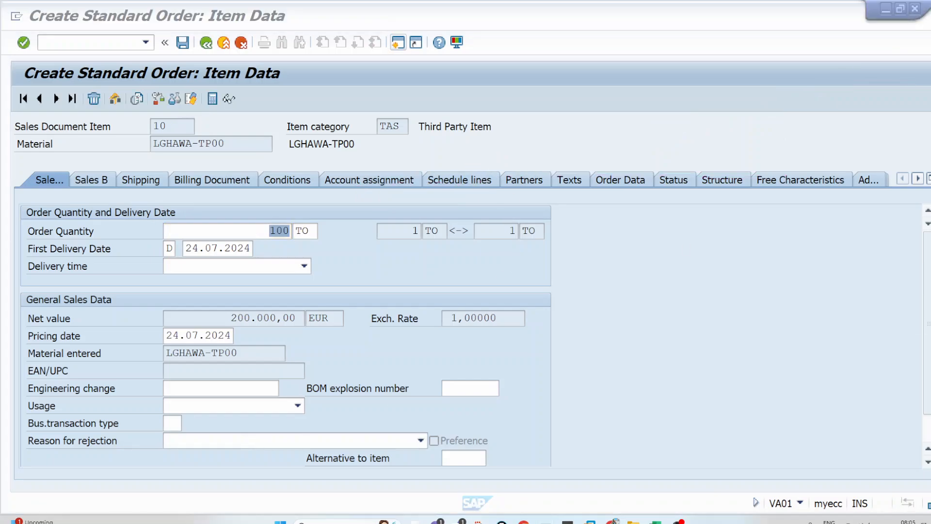
click(898, 235)
mouse_move(422, 167)
mouse_down()
mouse_move(508, 196)
mouse_move(503, 160)
mouse_move(417, 160)
mouse_move(497, 99)
mouse_up()
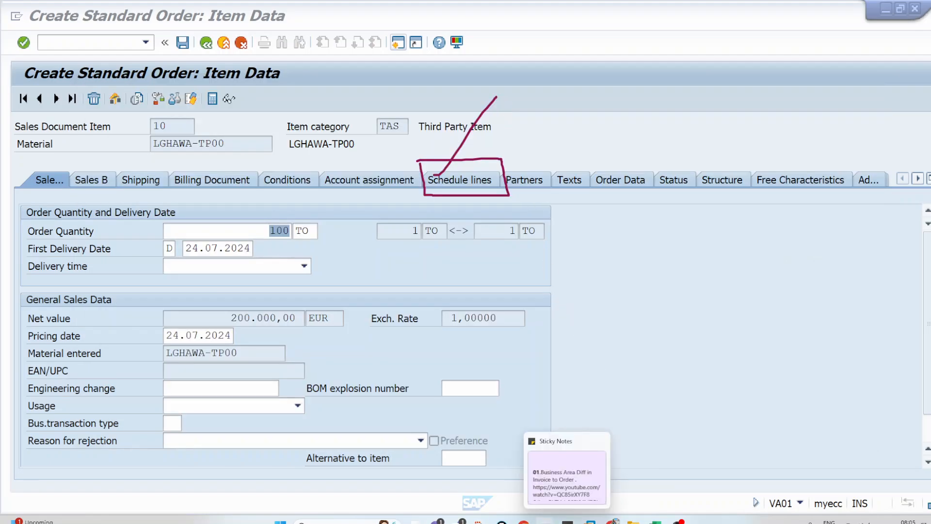
mouse_move(545, 520)
click(607, 453)
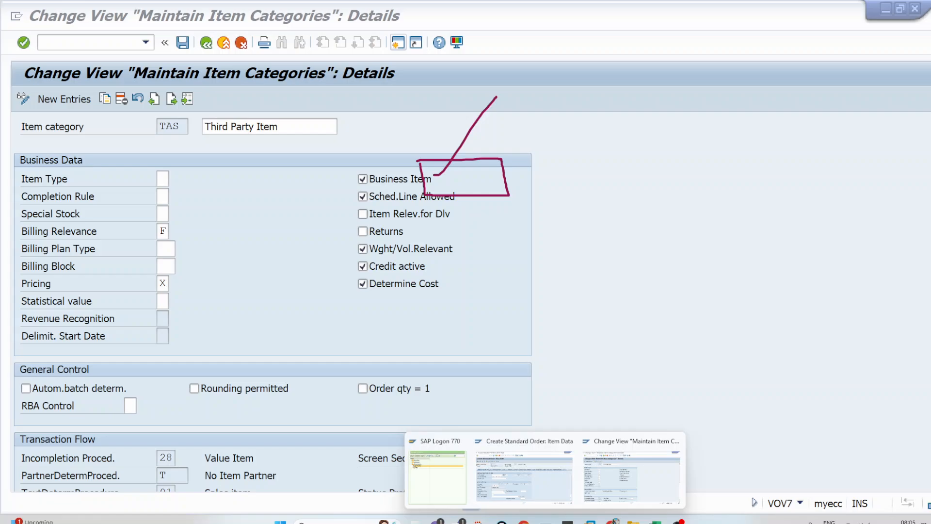
click(550, 478)
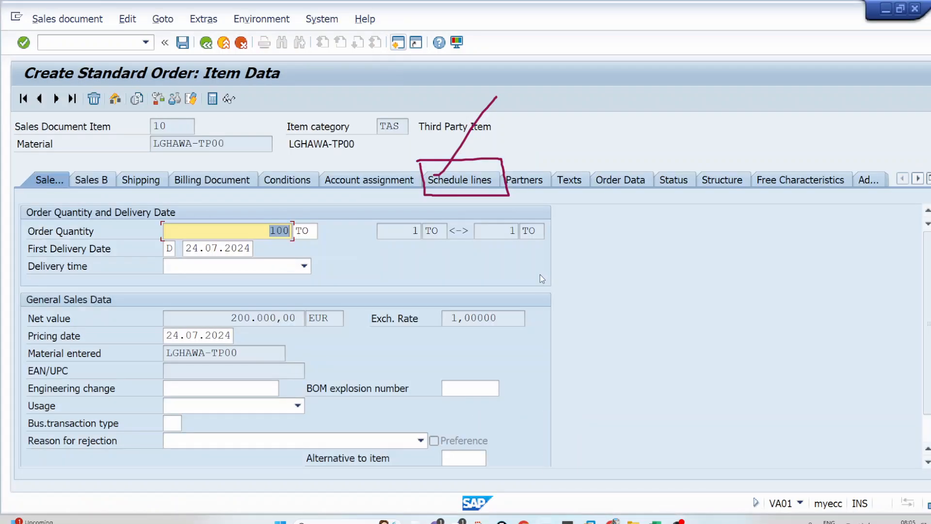
click(480, 188)
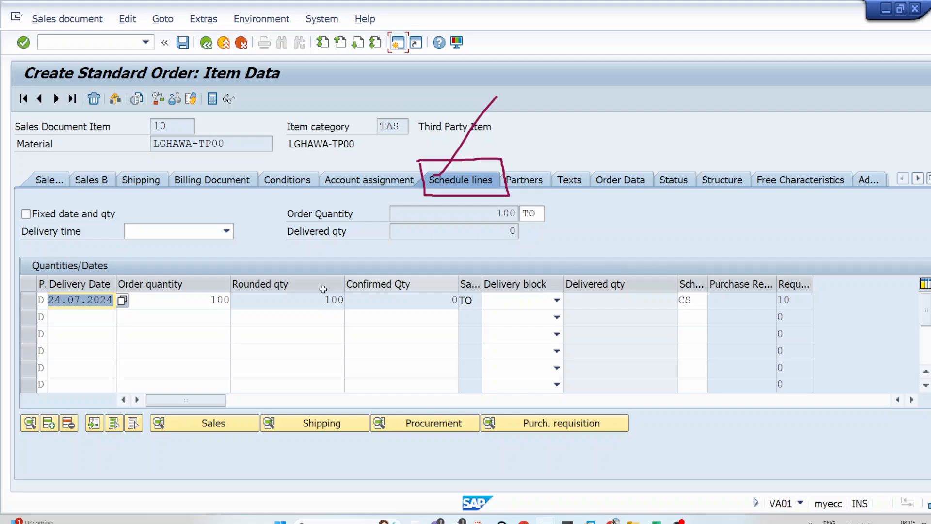
click(456, 299)
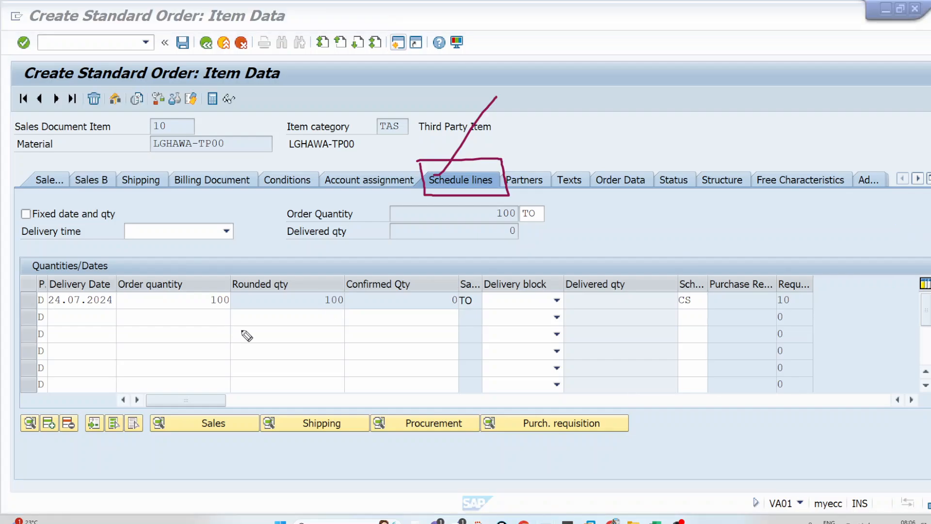
mouse_move(462, 286)
mouse_down()
mouse_move(443, 289)
mouse_move(442, 326)
mouse_move(463, 313)
mouse_move(460, 284)
mouse_up()
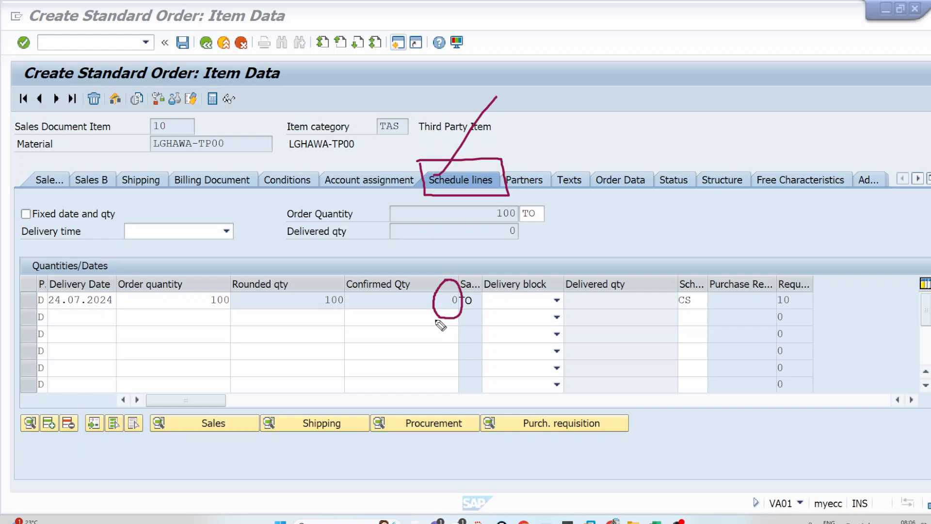
drag(409, 321, 460, 309)
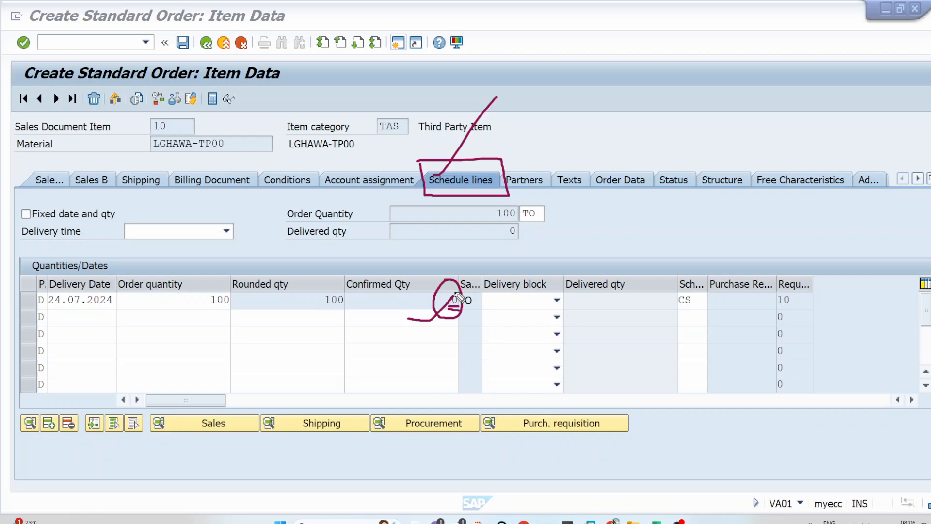
mouse_move(698, 292)
mouse_down()
mouse_move(680, 292)
mouse_move(671, 311)
mouse_move(704, 309)
mouse_move(699, 218)
mouse_up()
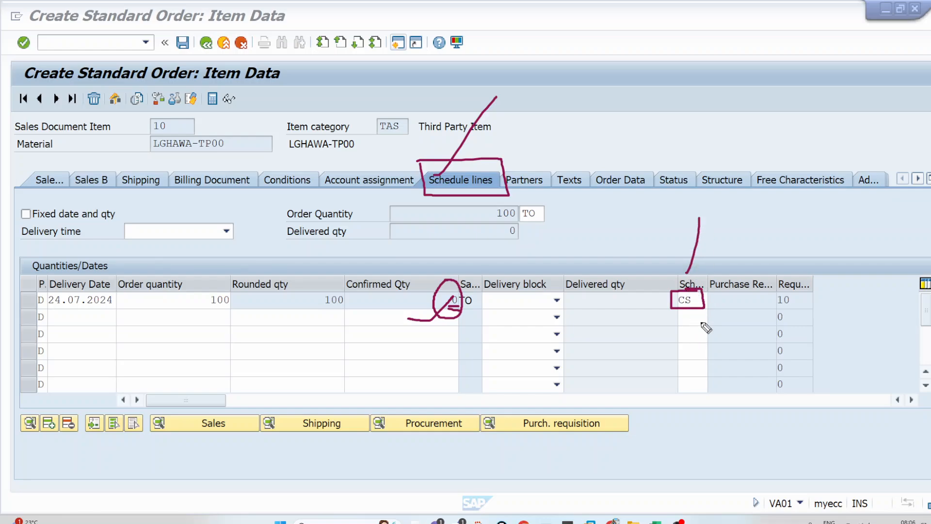
mouse_move(694, 317)
mouse_down()
mouse_move(696, 348)
mouse_move(708, 335)
mouse_up()
mouse_move(612, 391)
mouse_down()
mouse_move(627, 388)
mouse_move(625, 406)
mouse_move(656, 384)
mouse_move(650, 391)
mouse_move(675, 383)
mouse_move(670, 392)
mouse_move(694, 381)
mouse_move(693, 370)
mouse_move(703, 383)
mouse_move(721, 357)
mouse_move(711, 373)
mouse_up()
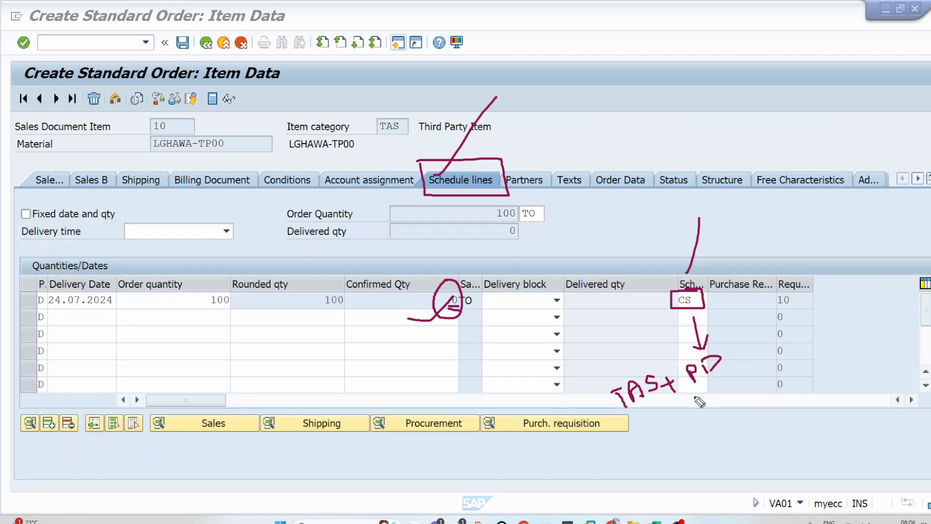
Examine the schedule line category of item 10, relating CS to item category TAS and MRP type PD, and compare it with CN/CP
drag(647, 414, 753, 363)
click(733, 360)
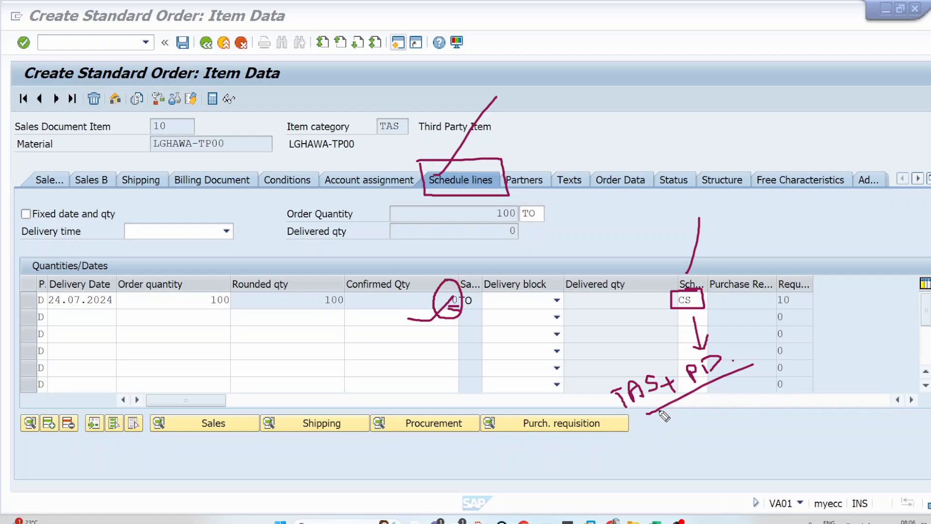
mouse_move(640, 417)
mouse_down()
mouse_move(616, 377)
mouse_move(736, 338)
mouse_move(742, 371)
mouse_move(817, 318)
mouse_move(707, 306)
mouse_up()
drag(707, 305, 738, 319)
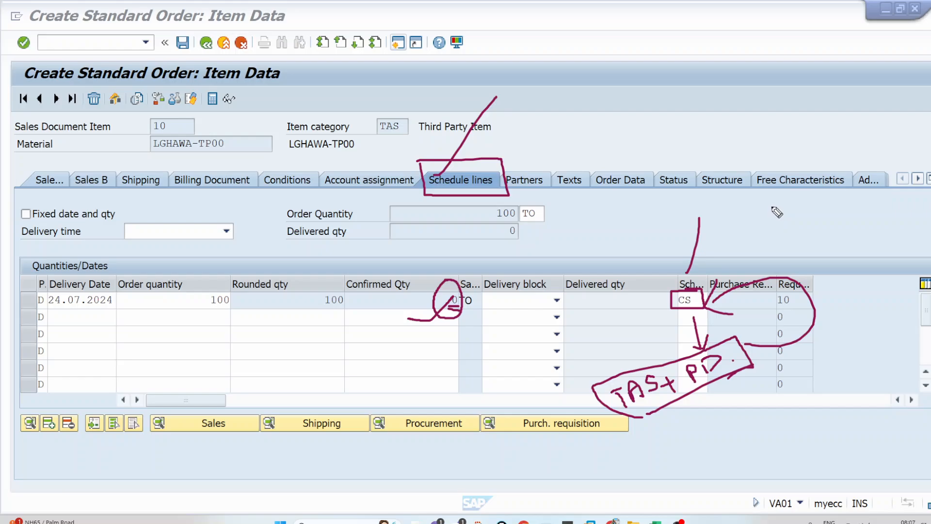
mouse_move(780, 206)
mouse_down()
mouse_move(778, 218)
mouse_move(805, 208)
mouse_up()
mouse_move(819, 167)
mouse_down()
mouse_move(821, 217)
mouse_move(856, 203)
mouse_move(848, 185)
mouse_move(734, 259)
mouse_move(865, 159)
mouse_move(903, 186)
mouse_move(863, 198)
mouse_up()
mouse_move(854, 128)
mouse_down()
mouse_move(877, 130)
mouse_move(919, 26)
mouse_up()
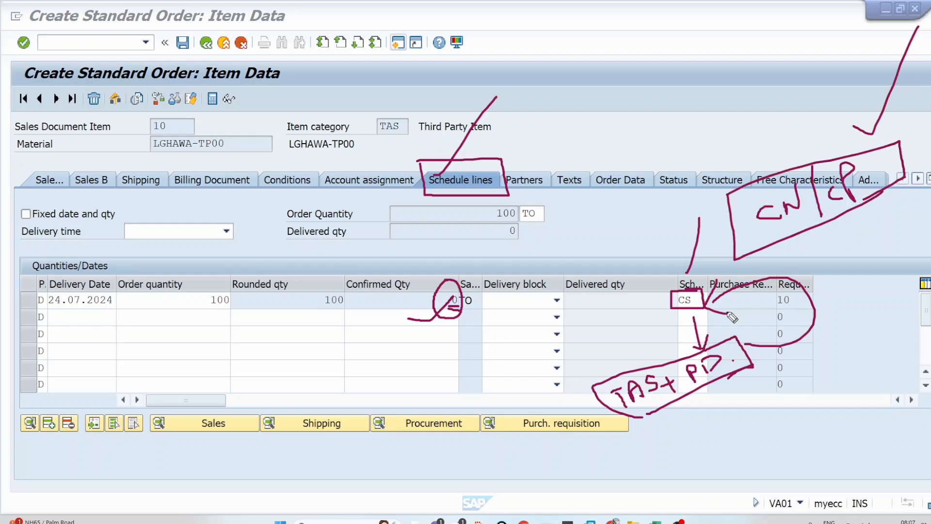
click(693, 299)
Switch to the VOV7 session, start transaction VOV6 there, and open the details of schedule line category CS
mouse_move(542, 518)
click(594, 460)
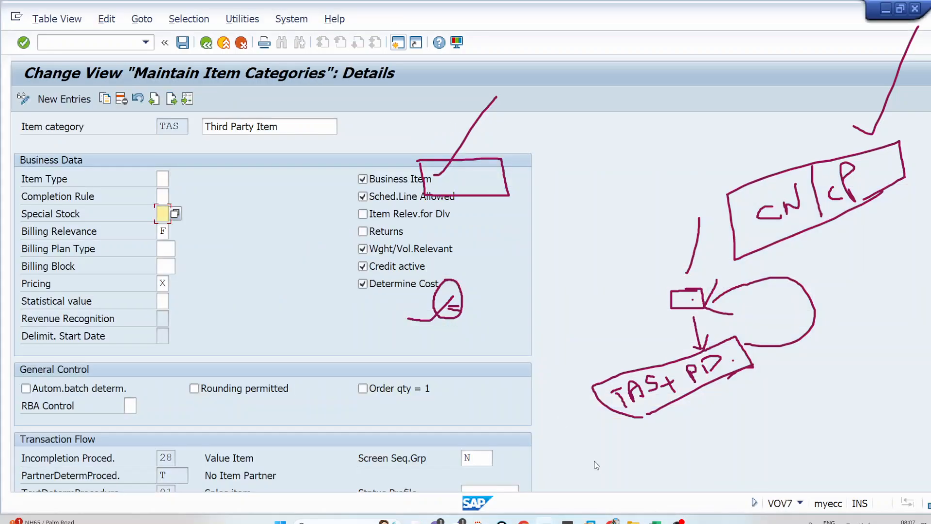
click(224, 44)
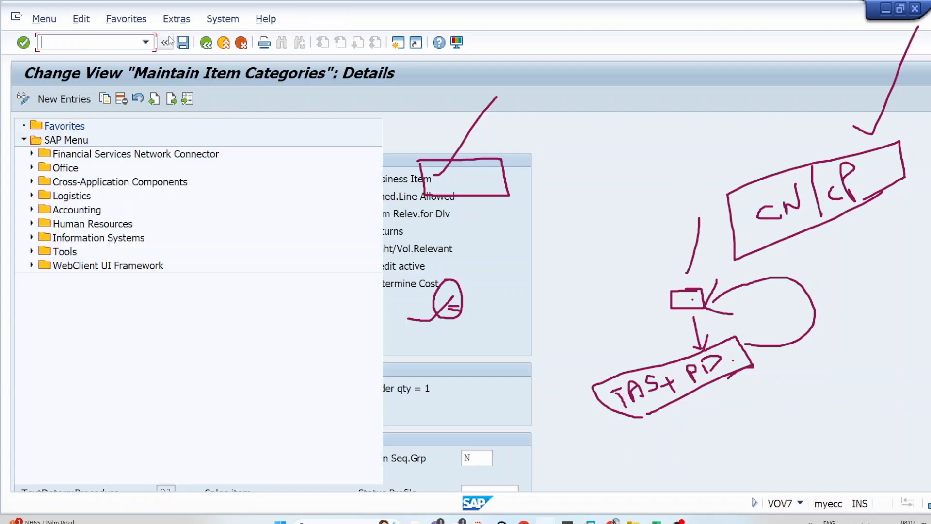
text(vov6)
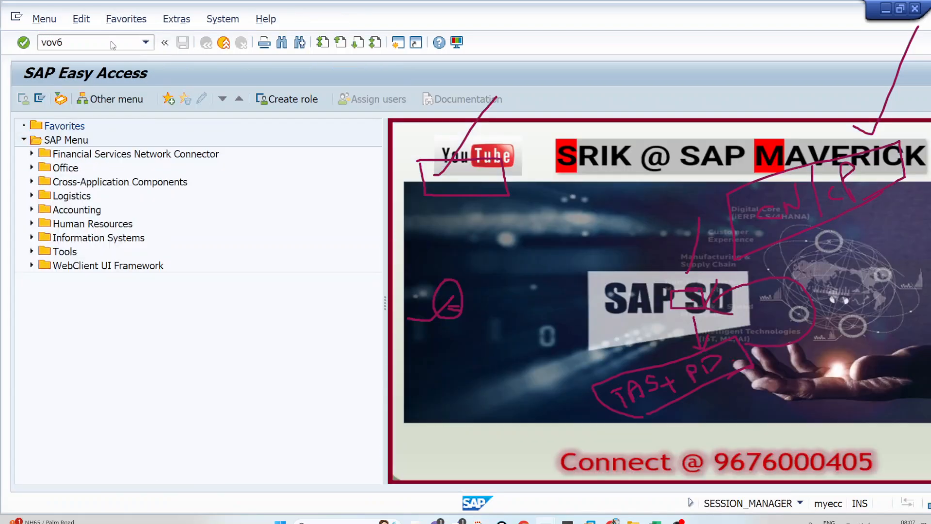
key(Return)
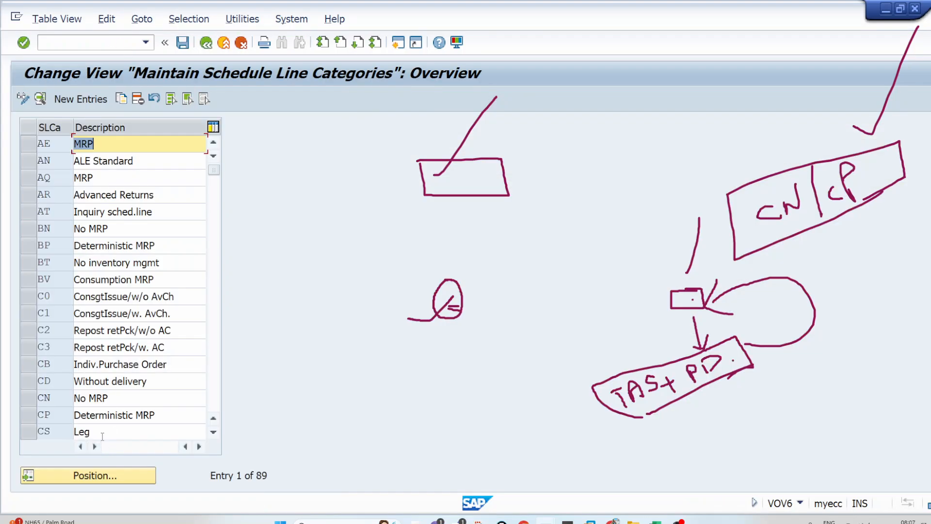
double_click(101, 432)
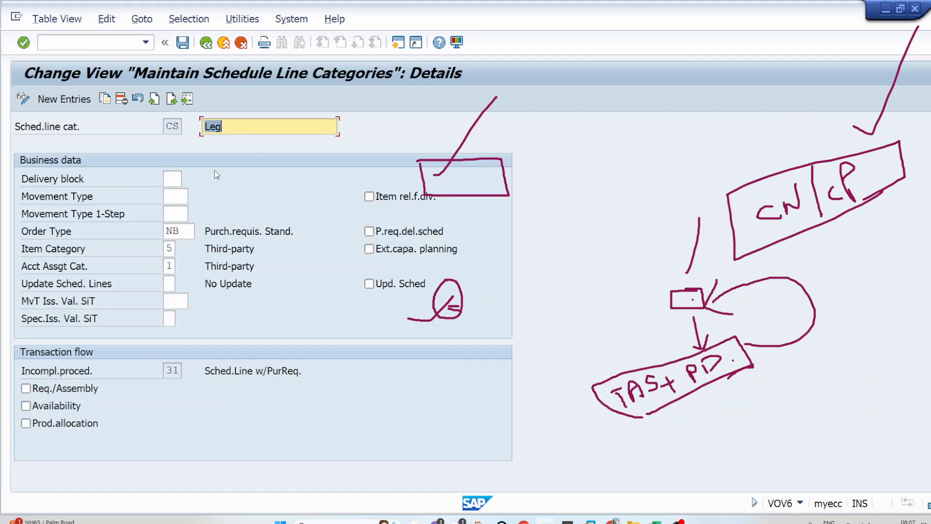
Check the Movement Type field and the item relevance for delivery setting of schedule line category CS
key(ctrl+alt+d)
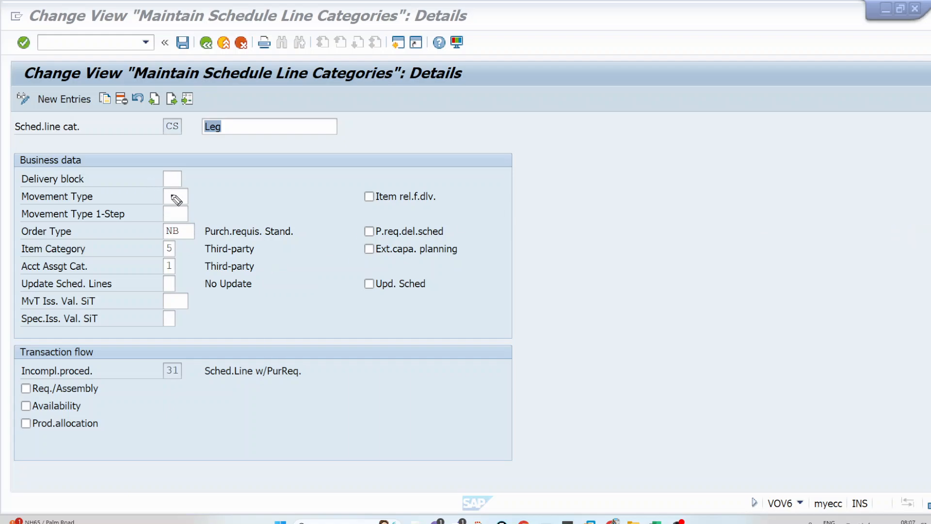
mouse_move(162, 190)
mouse_down()
mouse_move(192, 202)
mouse_move(193, 188)
mouse_move(163, 187)
mouse_up()
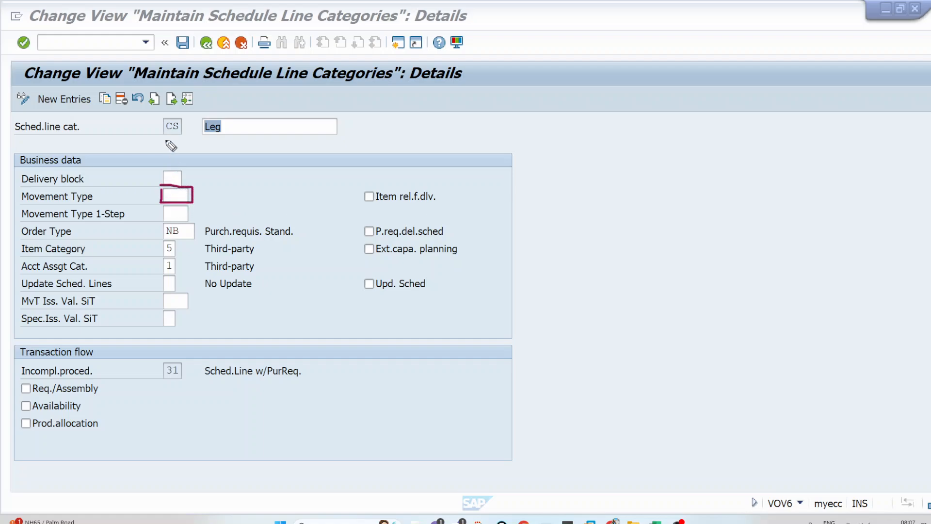
drag(157, 127, 169, 92)
mouse_move(501, 138)
mouse_down()
mouse_move(536, 125)
mouse_move(614, 320)
mouse_move(594, 507)
mouse_move(544, 480)
mouse_up()
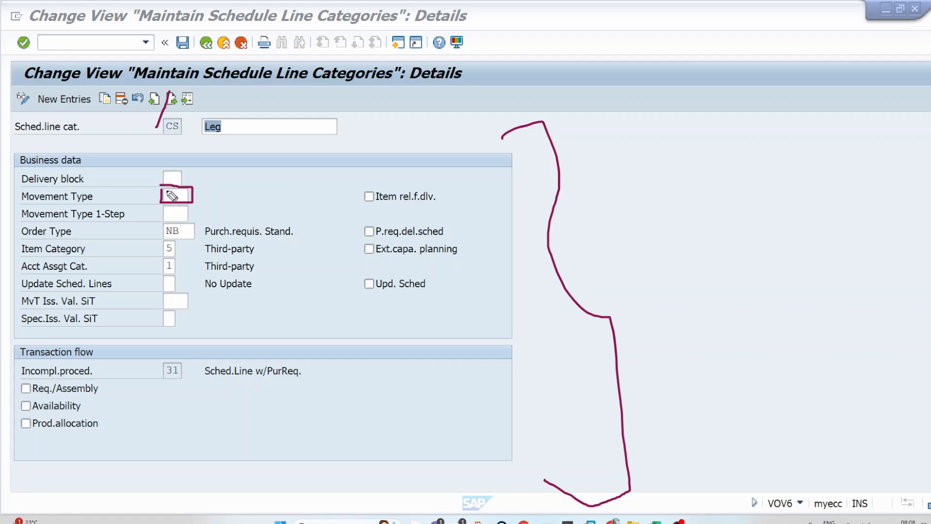
click(198, 198)
mouse_move(375, 185)
mouse_down()
mouse_move(362, 199)
mouse_move(373, 208)
mouse_move(398, 153)
mouse_up()
drag(382, 209, 446, 207)
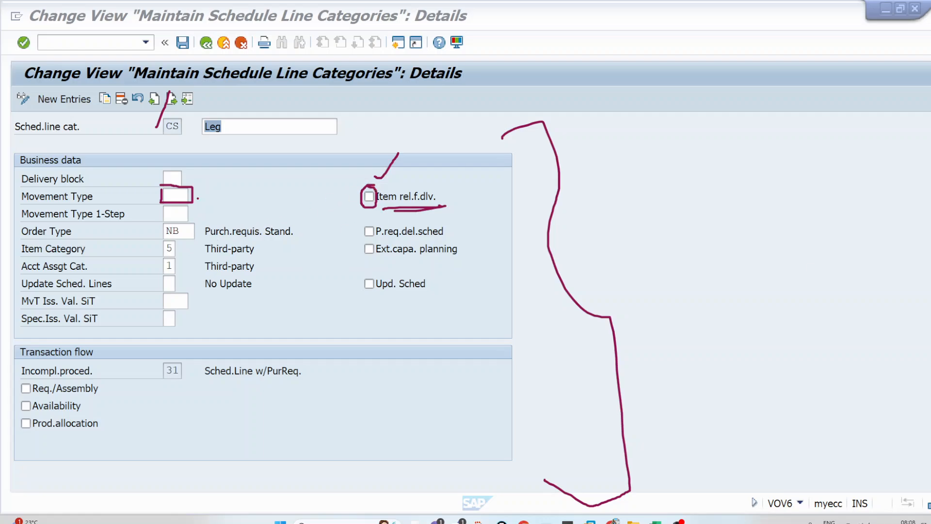
key(Escape)
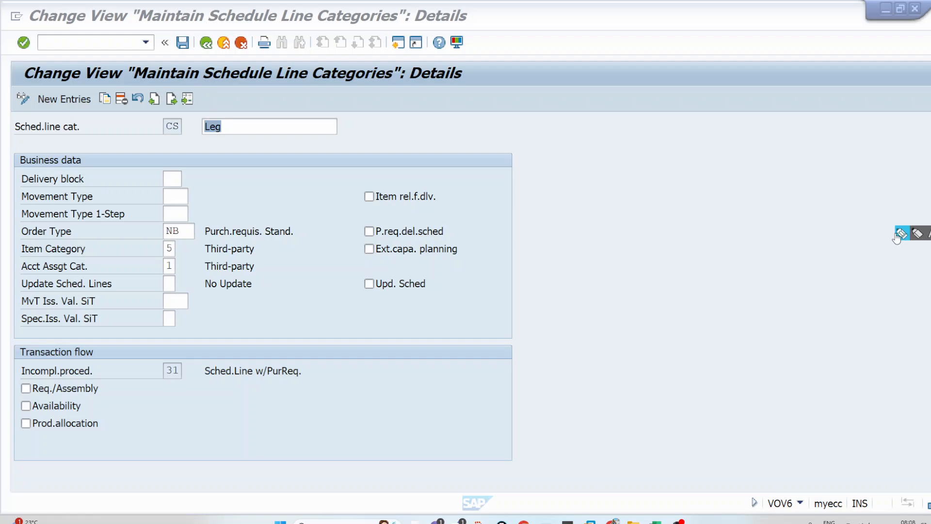
Examine the Order Type, Item Category and Acct Assgt Cat. settings of schedule line category CS
click(898, 233)
mouse_move(11, 225)
mouse_down()
mouse_move(254, 207)
mouse_move(315, 253)
mouse_move(316, 291)
mouse_move(4, 283)
mouse_move(3, 229)
mouse_move(24, 224)
mouse_up()
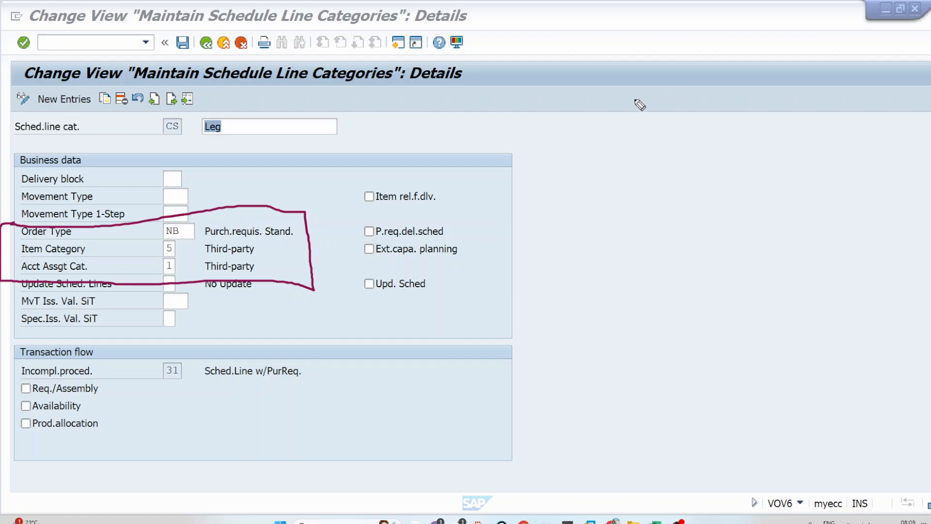
mouse_move(322, 193)
mouse_down()
mouse_move(334, 331)
mouse_move(347, 337)
mouse_move(353, 306)
mouse_up()
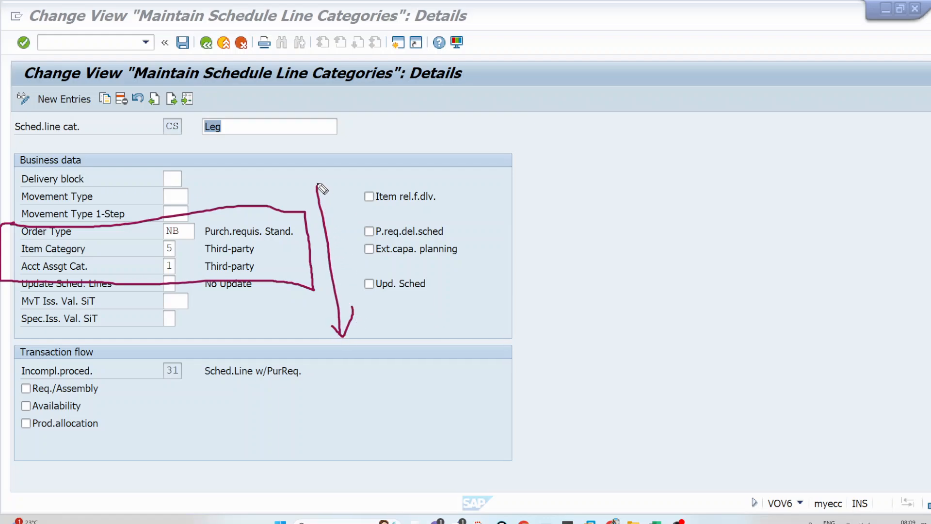
mouse_move(313, 199)
mouse_down()
mouse_move(316, 183)
mouse_move(333, 195)
mouse_up()
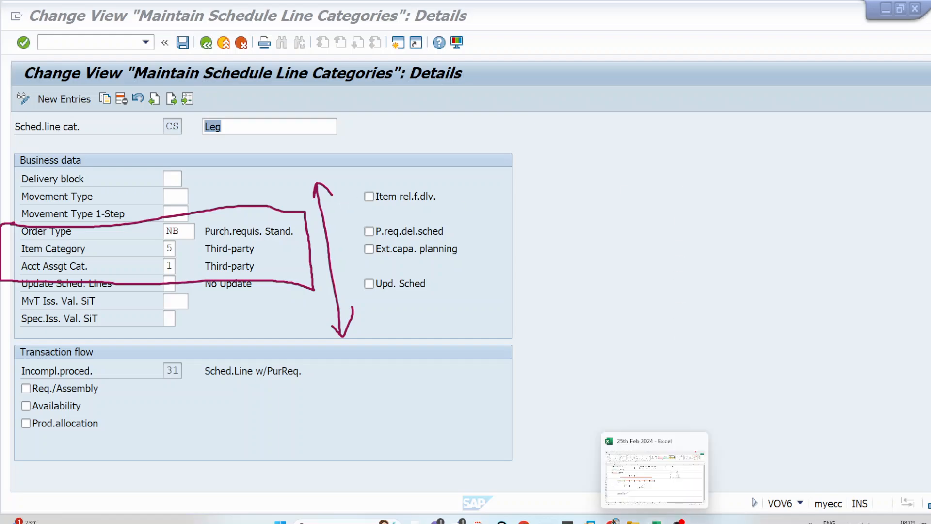
Switch to the Excel workbook and review the path from Company to PR in the TPO sheet's process diagram
click(656, 518)
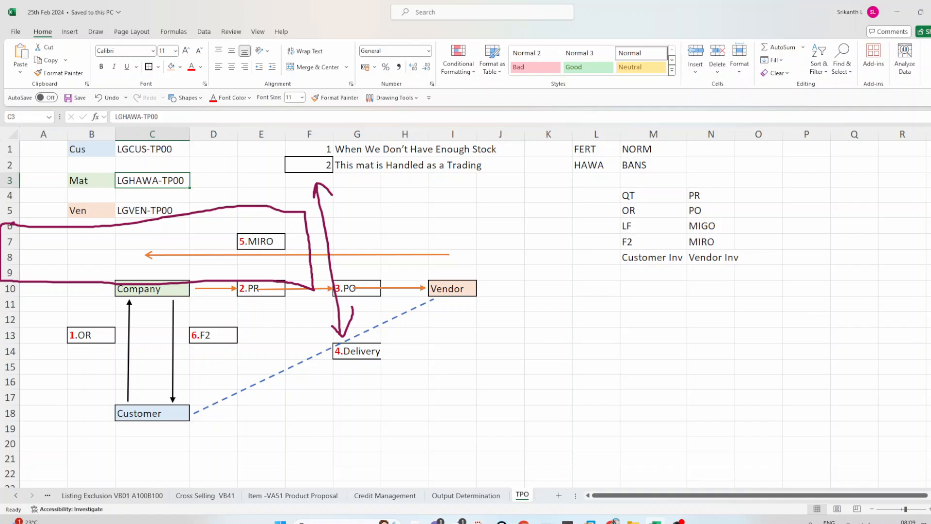
key(ctrl+alt+d)
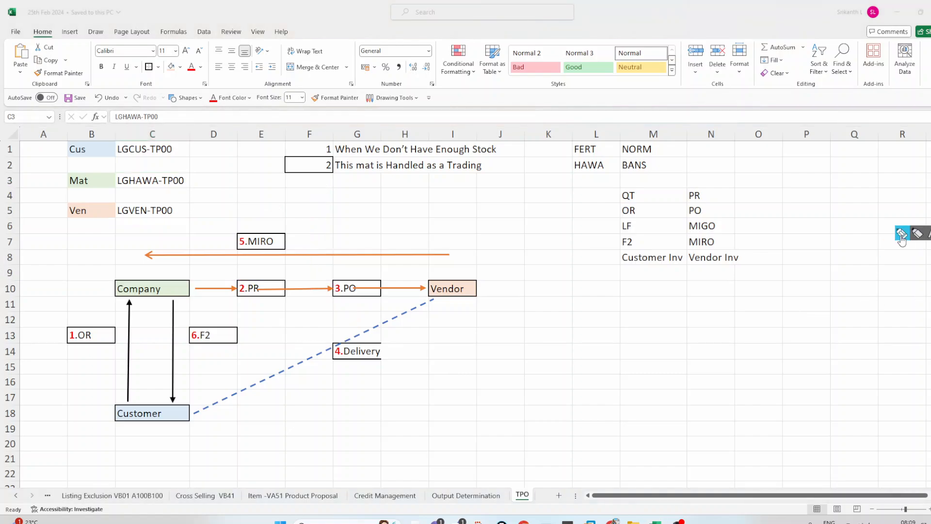
click(902, 235)
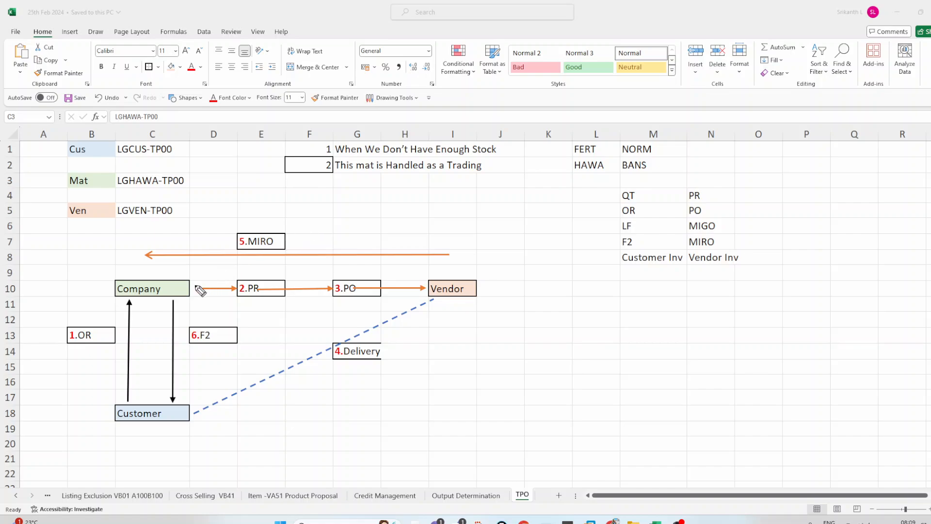
drag(178, 262, 170, 272)
drag(275, 257, 260, 275)
key(Escape)
Return to the VOV6 session in SAP and open an additional session from it
mouse_move(545, 521)
click(608, 482)
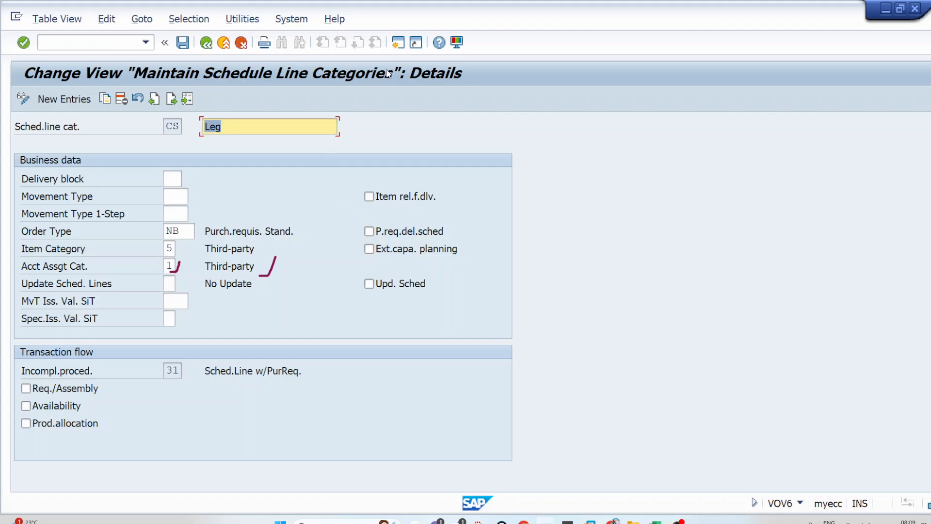
click(398, 43)
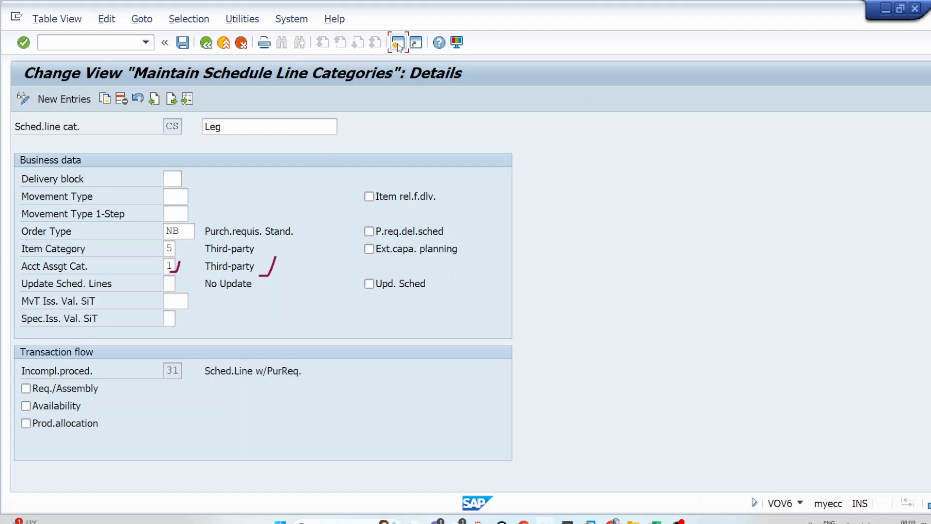
Switch to the Excel TPO sheet and enter PO in cell L12 with transaction code ME21N in M12
click(653, 522)
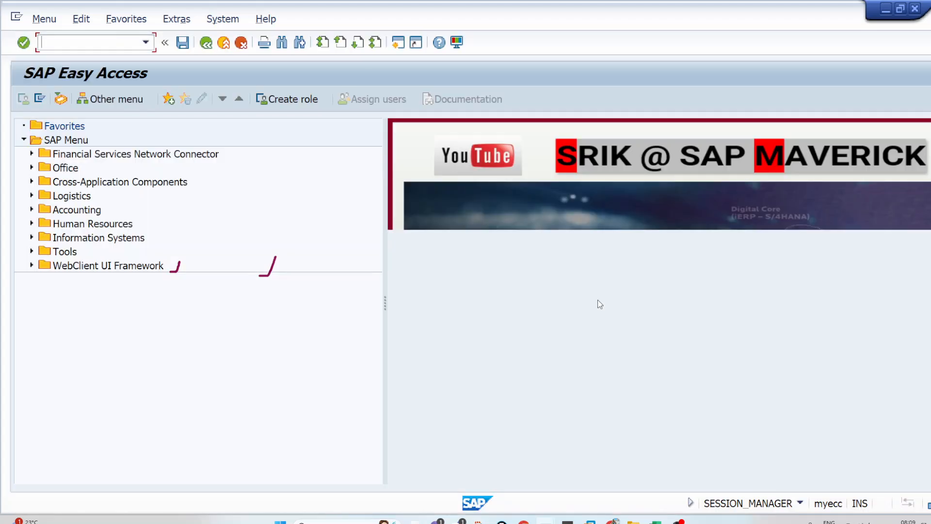
click(653, 521)
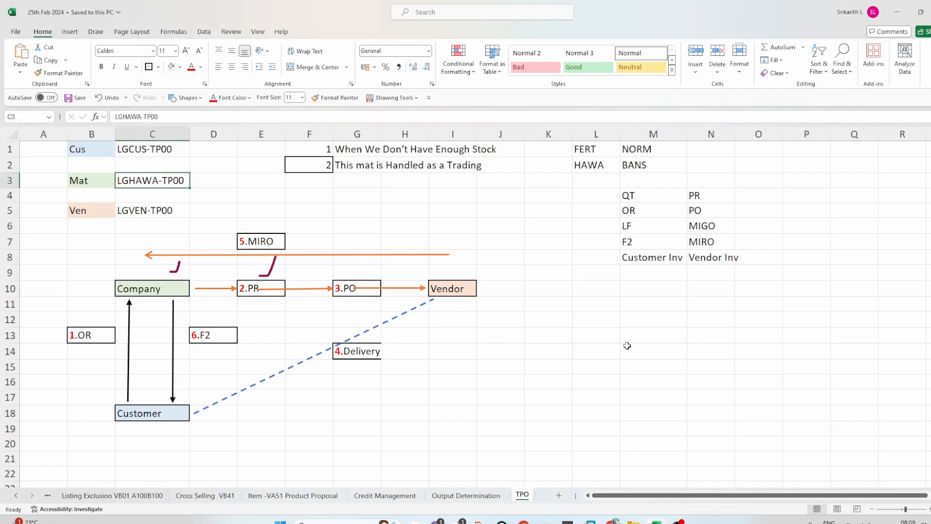
click(604, 305)
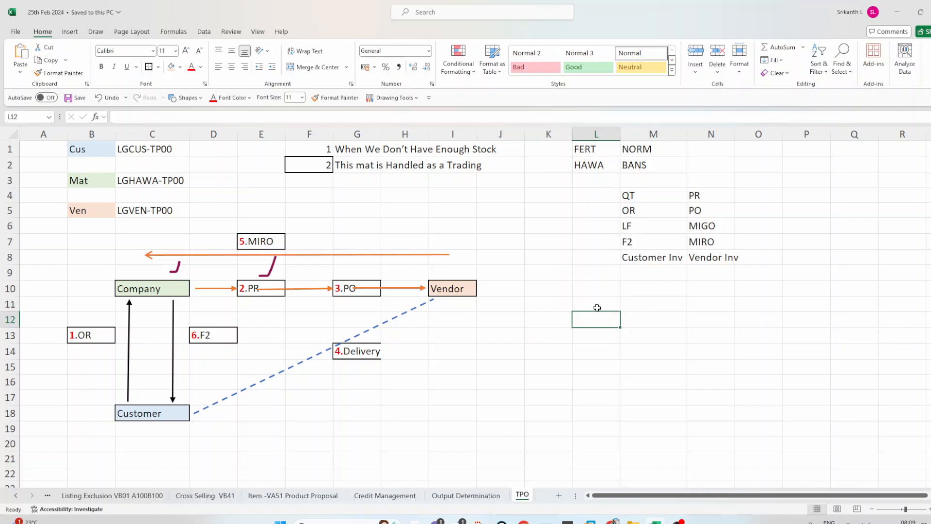
text(PO)
key(Return)
key(Tab)
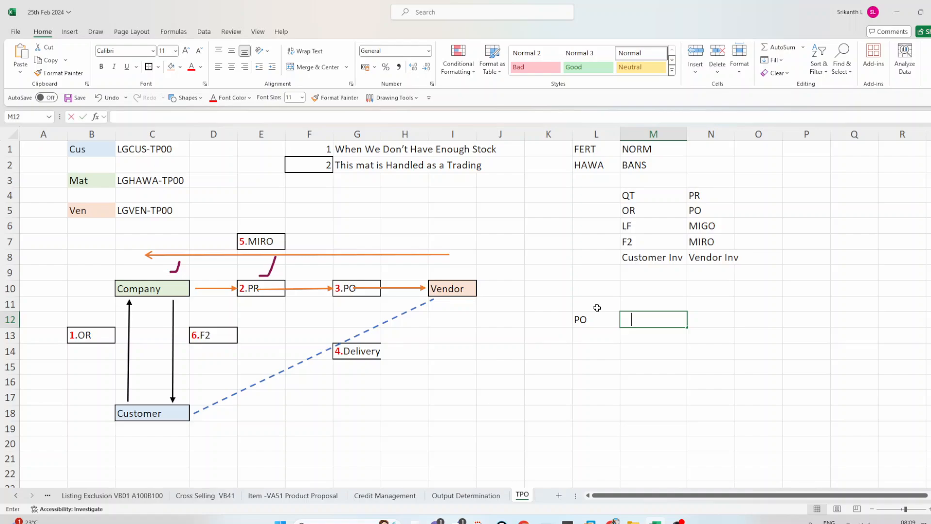
text(ME21N)
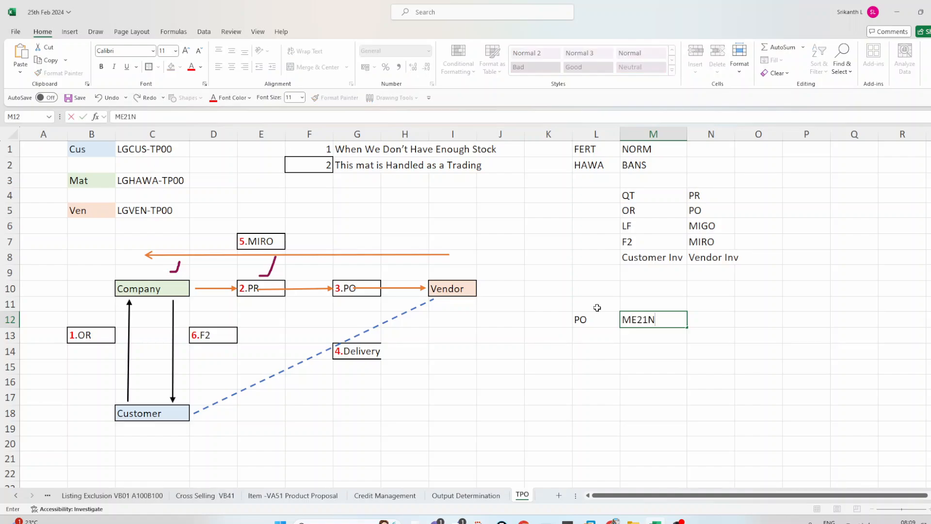
click(564, 398)
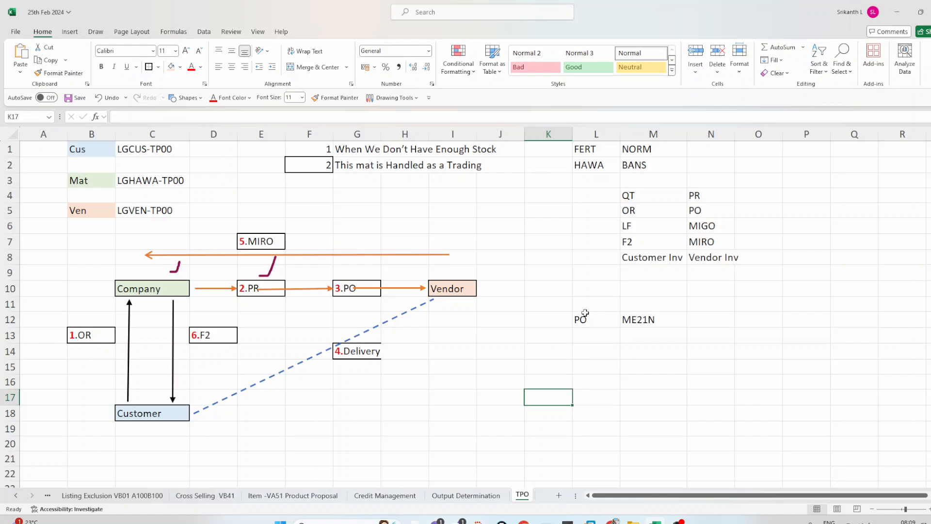
Enter PR in cell L11 with transaction code ME51N beside it in M11
click(588, 302)
text(PR)
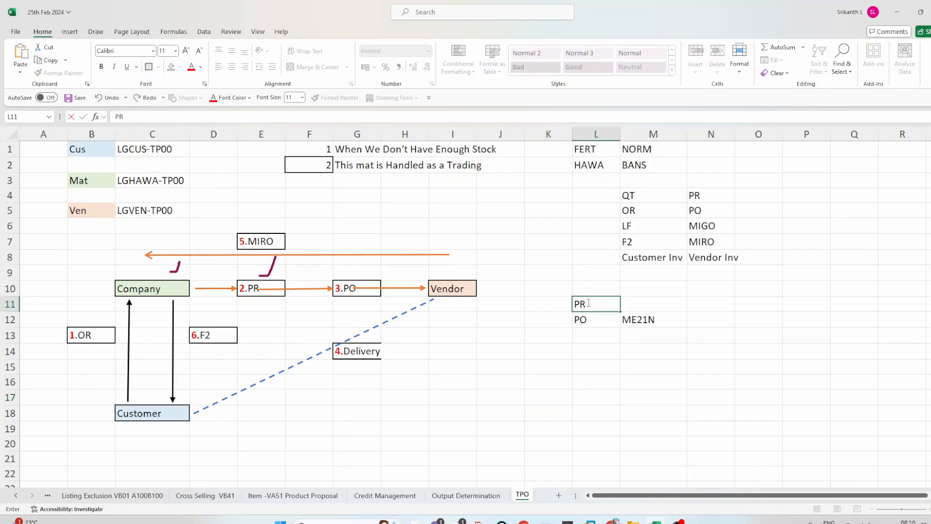
key(Tab)
text(ME)
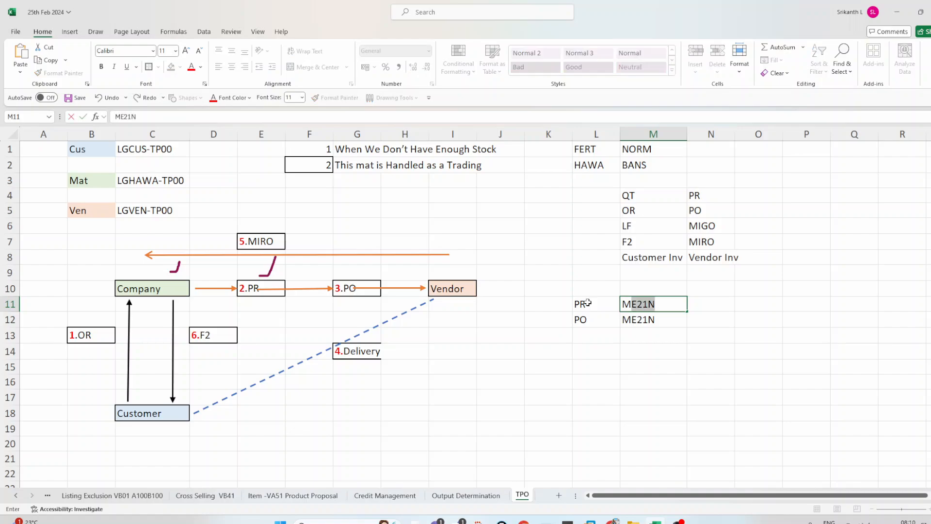
text(51)
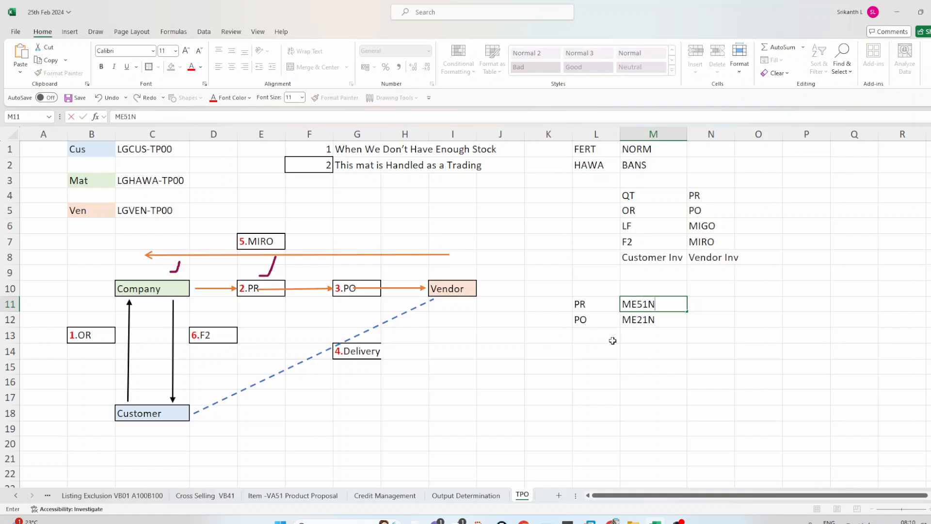
text(N)
click(612, 340)
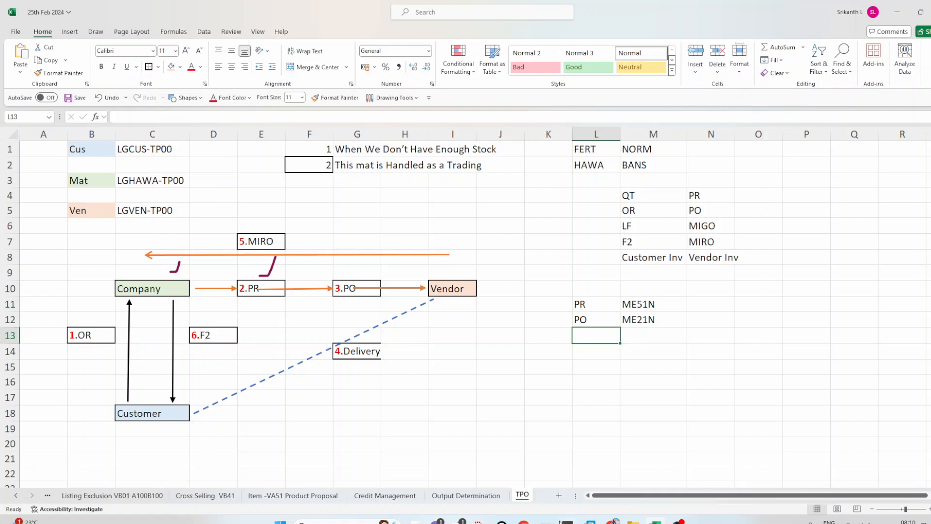
Switch to the new SAP session and start transaction ME51N to create a purchase requisition
mouse_move(551, 521)
click(653, 477)
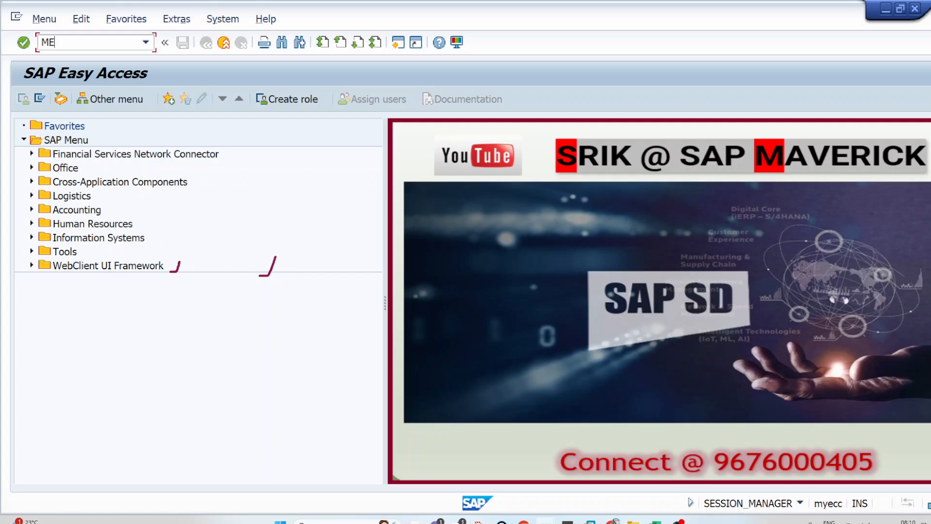
text(ME51N)
key(Return)
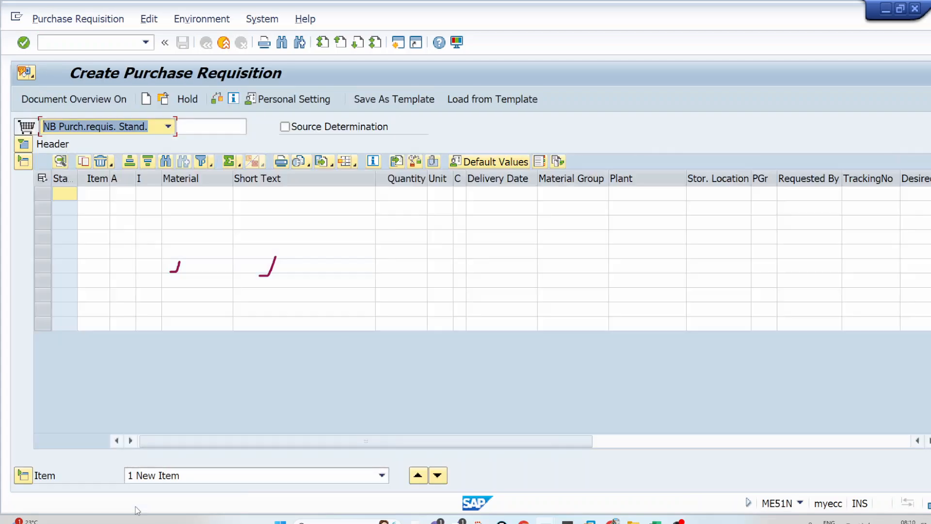
Check the document type of the new purchase requisition
click(929, 234)
click(899, 236)
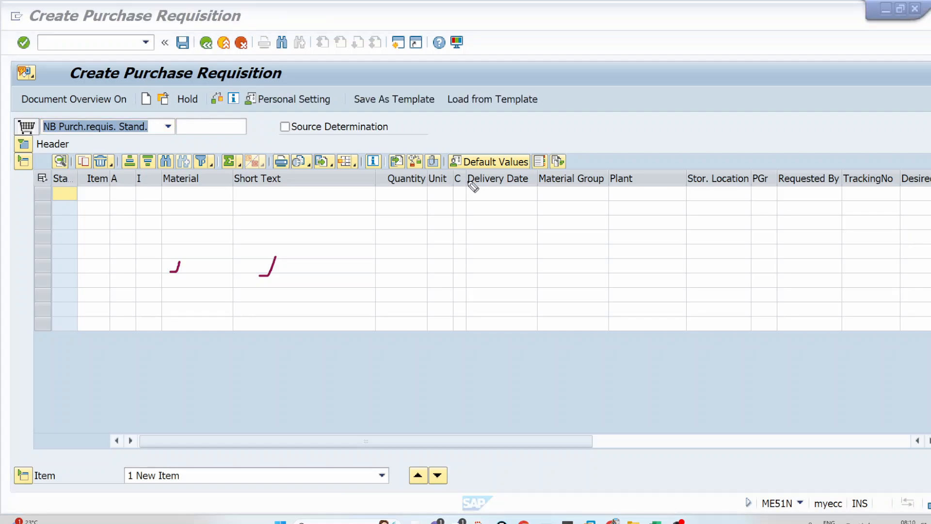
mouse_move(55, 114)
mouse_down()
mouse_move(37, 138)
mouse_move(61, 143)
mouse_move(68, 119)
mouse_move(56, 113)
mouse_up()
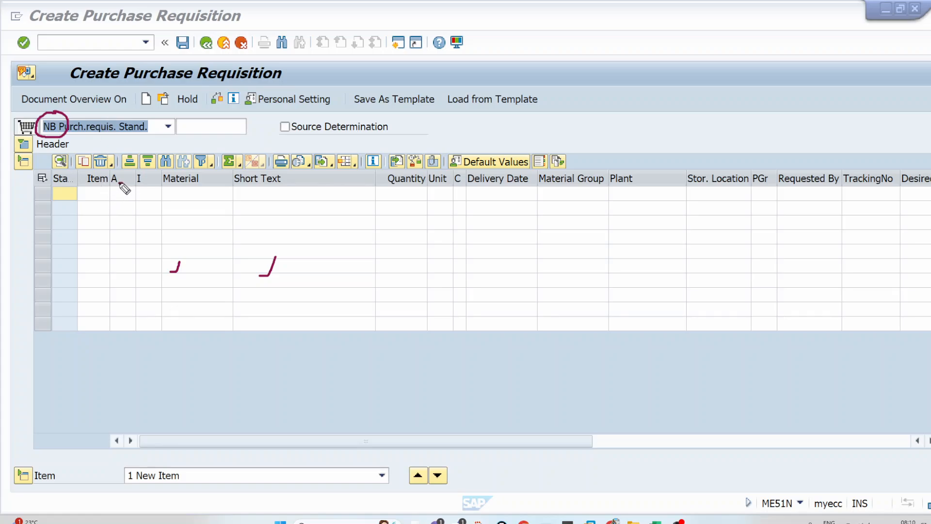
Mark the account assignment, item category, material and quantity columns in the purchase requisition's item table with the pen
mouse_move(125, 187)
mouse_down()
mouse_move(114, 200)
mouse_move(129, 195)
mouse_move(125, 182)
mouse_move(128, 191)
mouse_up()
mouse_move(150, 184)
mouse_down()
mouse_move(135, 194)
mouse_move(149, 198)
mouse_move(148, 182)
mouse_up()
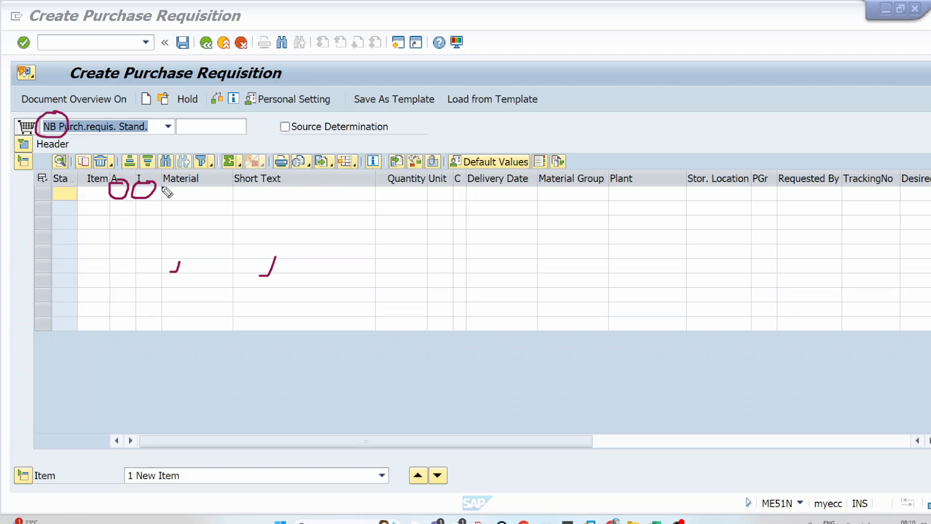
mouse_move(163, 188)
mouse_down()
mouse_move(163, 197)
mouse_move(221, 198)
mouse_move(225, 185)
mouse_move(166, 183)
mouse_up()
mouse_move(387, 186)
mouse_down()
mouse_move(387, 203)
mouse_move(425, 201)
mouse_move(387, 186)
mouse_up()
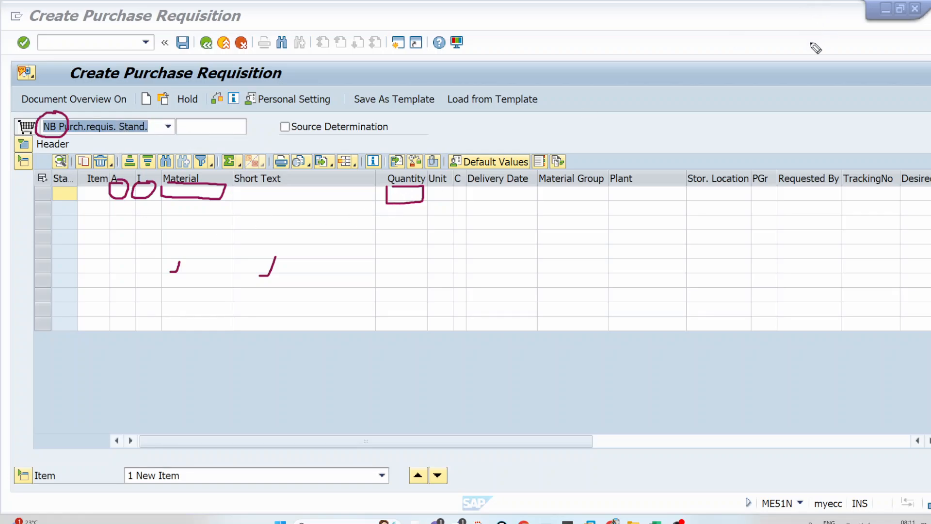
Arrange the schedule line category CS window and the Create Purchase Requisition window side by side
click(900, 9)
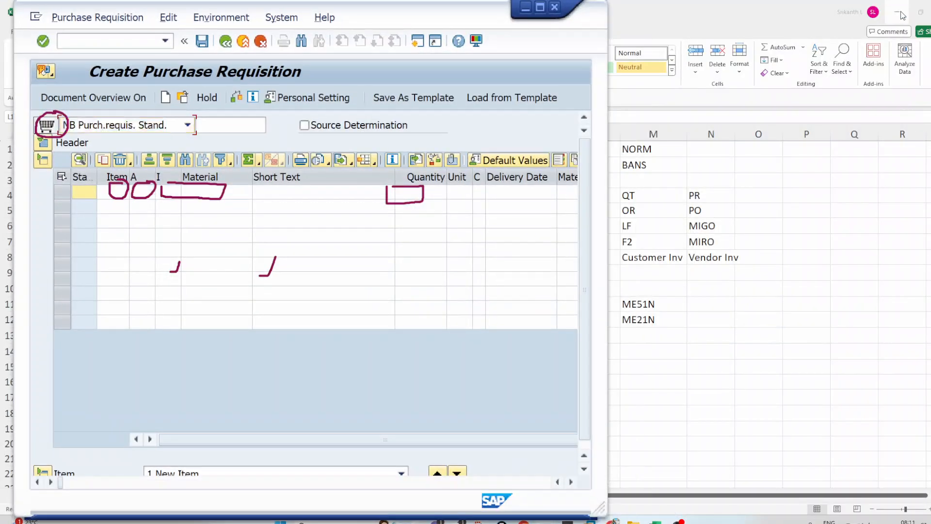
drag(371, 9, 473, 27)
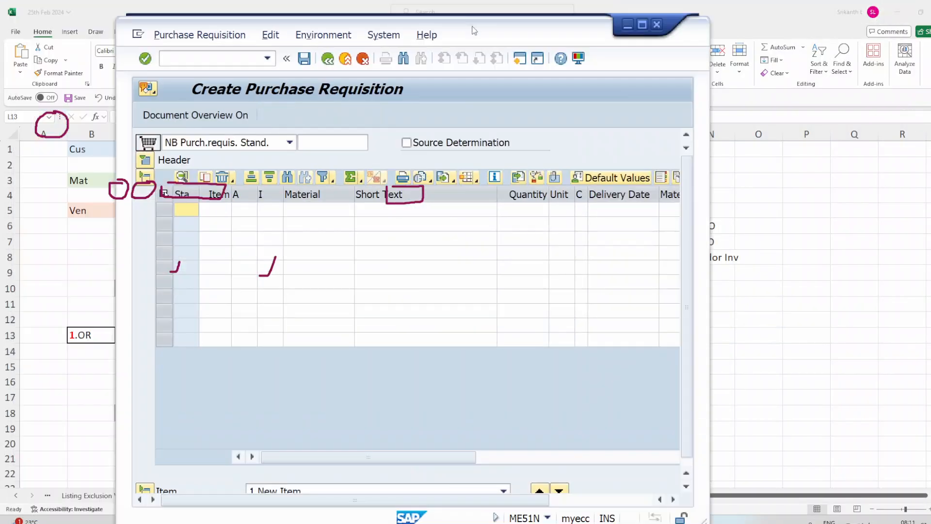
drag(389, 24, 648, 15)
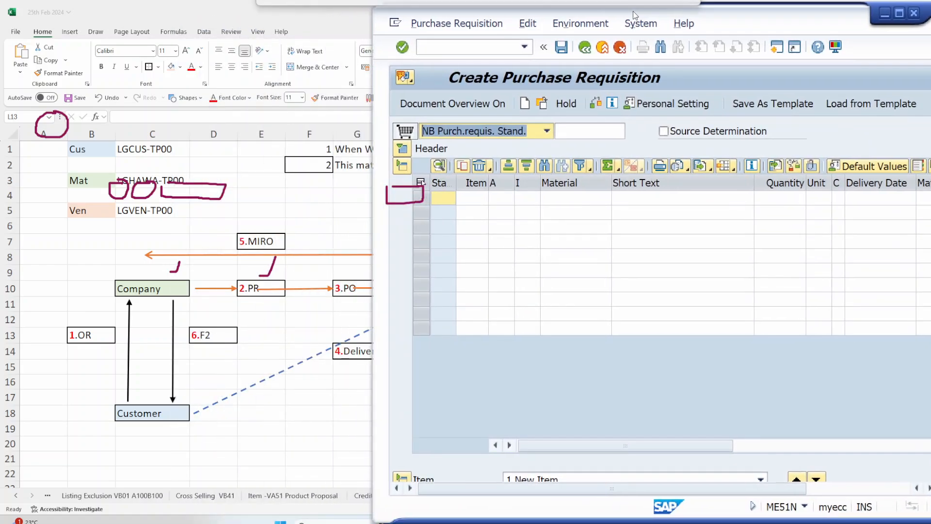
click(263, 520)
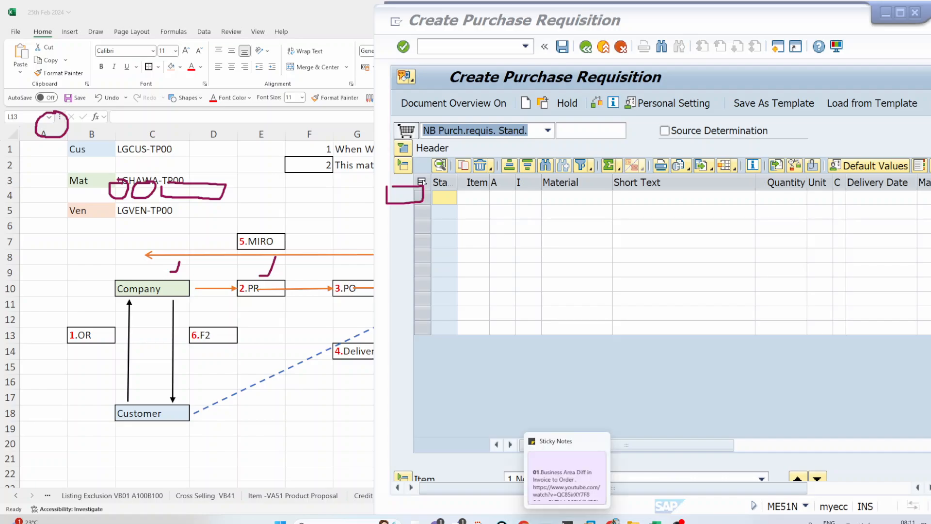
mouse_move(545, 519)
click(551, 487)
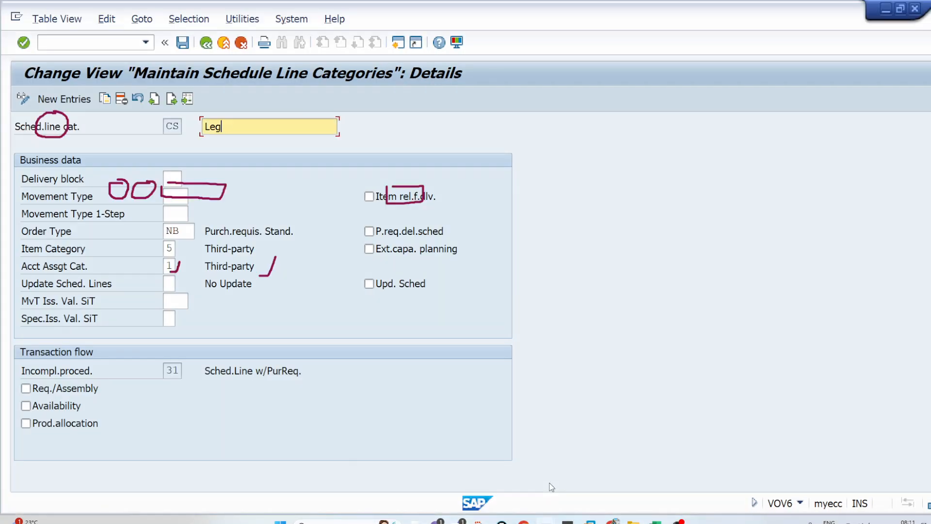
click(900, 10)
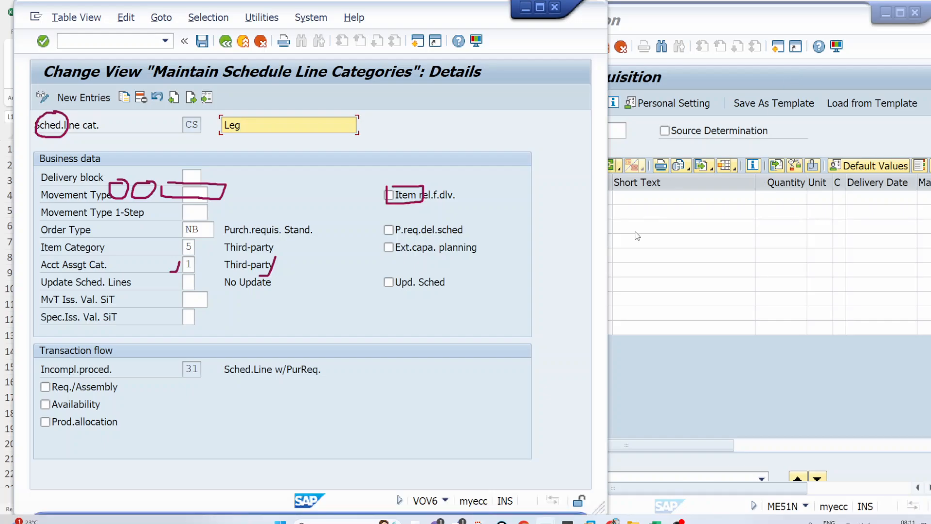
drag(610, 221, 389, 227)
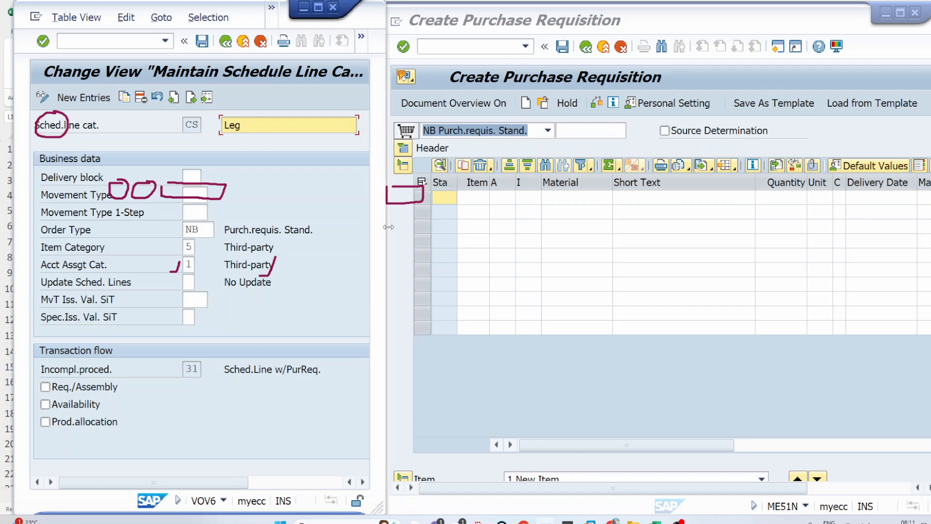
Clear the pen marks and draw links from CS order type NB, item category 5 and account assignment category 1 to the matching requisition fields
click(927, 233)
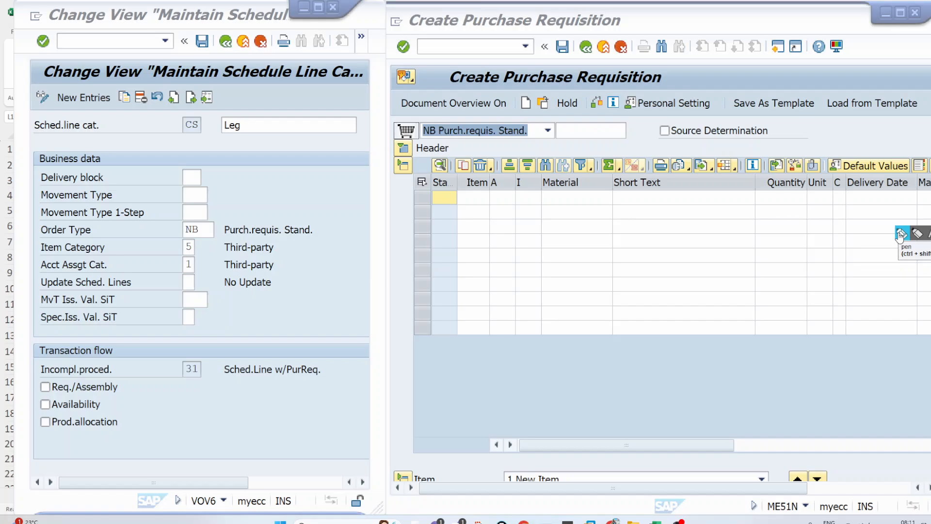
click(901, 235)
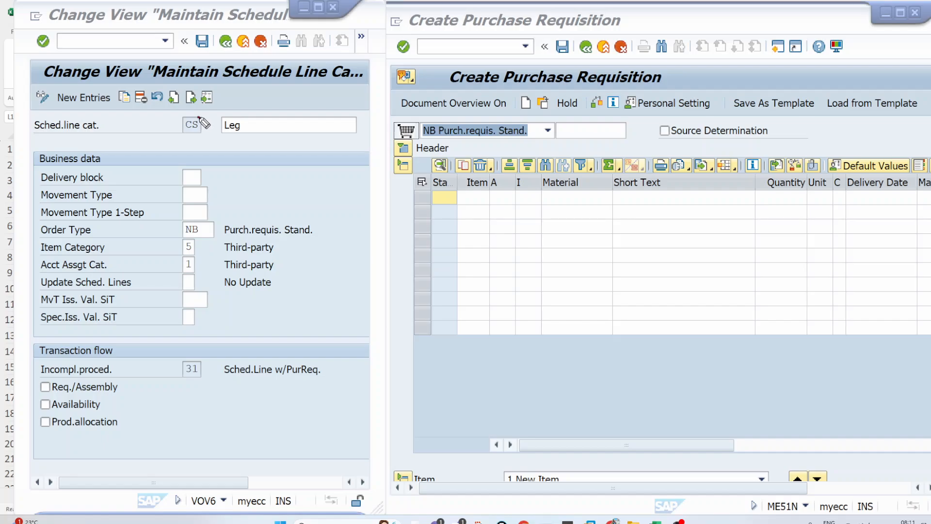
drag(199, 117, 225, 81)
drag(473, 88, 590, 80)
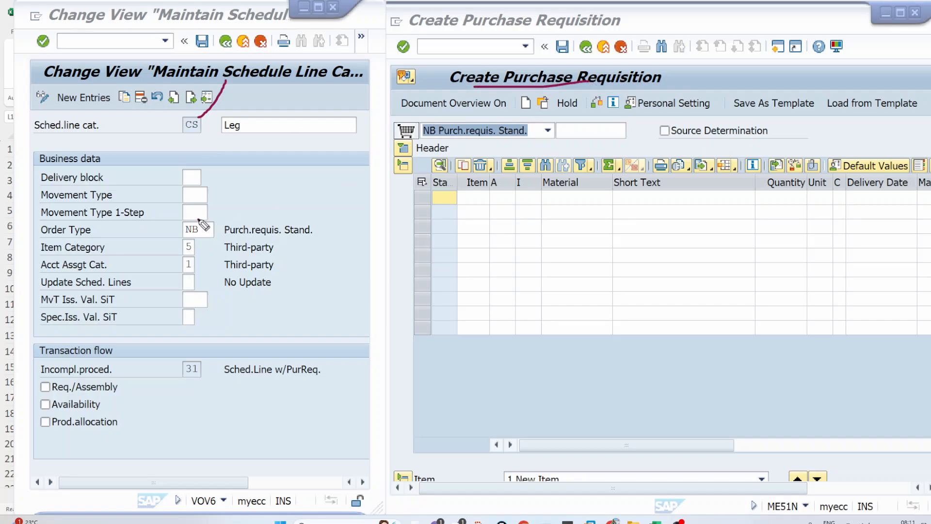
mouse_move(200, 219)
mouse_down()
mouse_move(179, 227)
mouse_move(196, 238)
mouse_move(293, 149)
mouse_move(420, 129)
mouse_move(409, 138)
mouse_up()
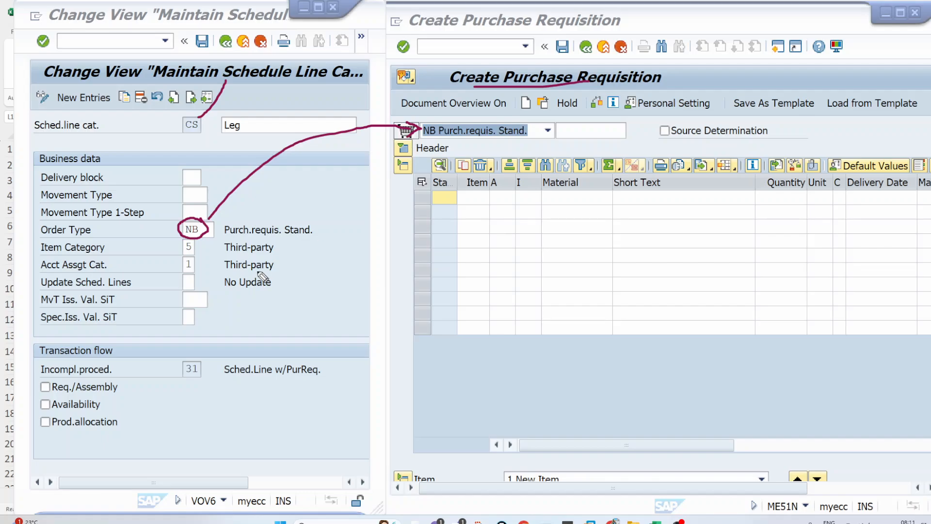
mouse_move(280, 247)
mouse_down()
mouse_move(521, 243)
mouse_move(526, 205)
mouse_move(542, 214)
mouse_up()
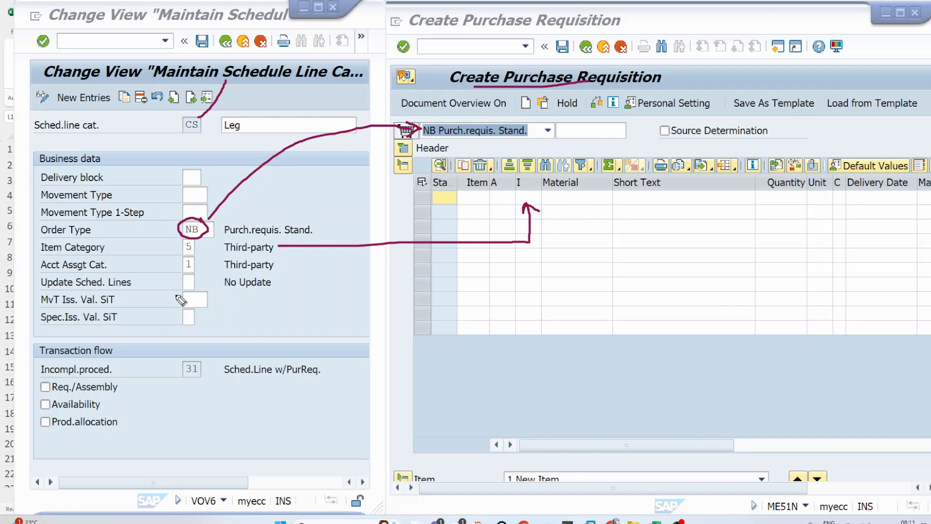
mouse_move(189, 270)
mouse_down()
mouse_move(191, 291)
mouse_move(299, 301)
mouse_move(502, 285)
mouse_move(488, 200)
mouse_move(493, 208)
mouse_up()
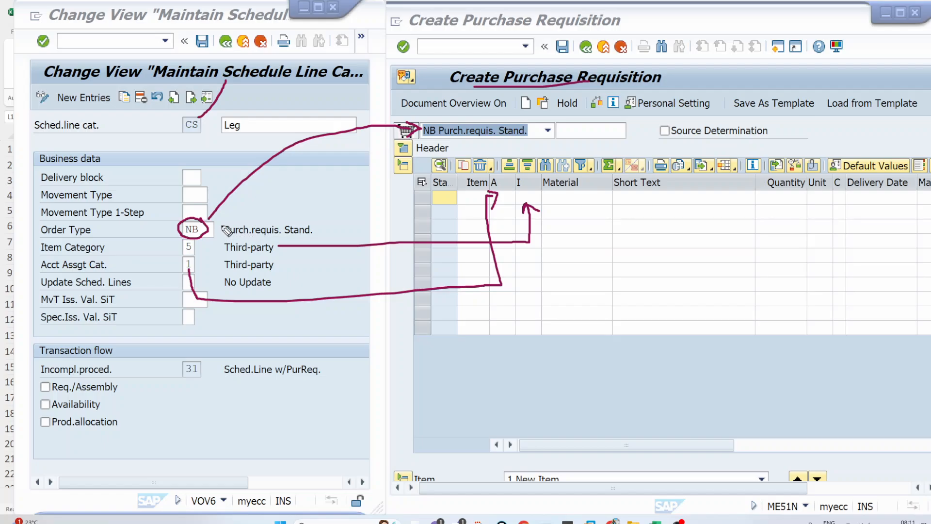
drag(223, 227, 219, 284)
Mark the requisition's material, quantity and document type with the pen, writing 100 under the quantity, and bracket the CS order type settings
drag(574, 196, 594, 156)
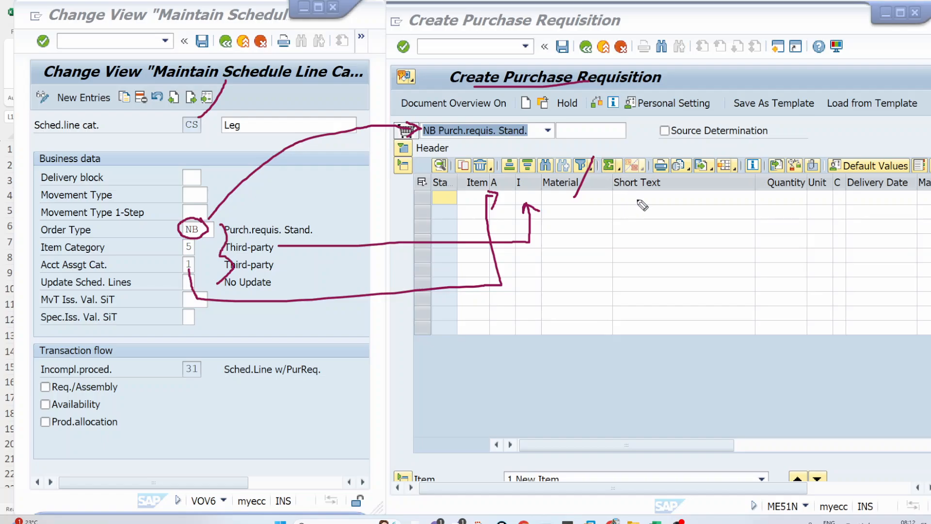
drag(761, 197, 785, 152)
drag(544, 202, 620, 201)
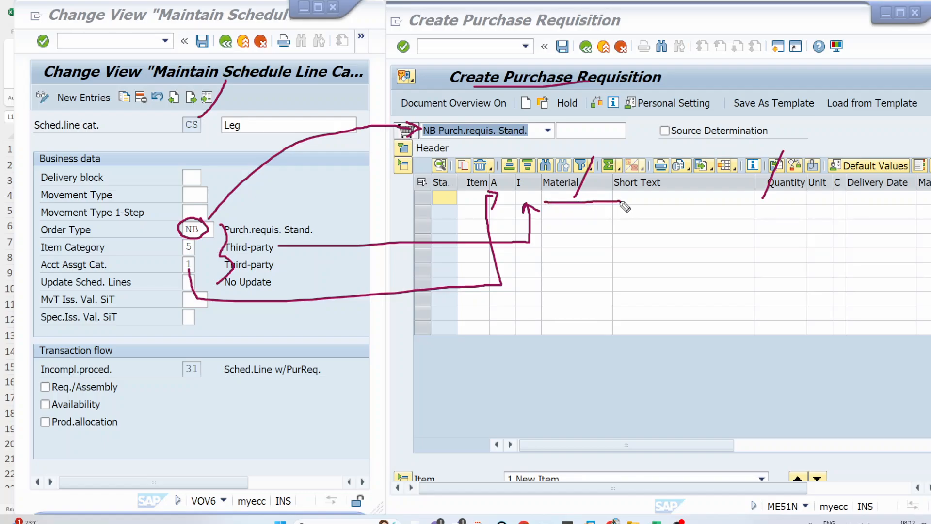
drag(782, 200, 795, 201)
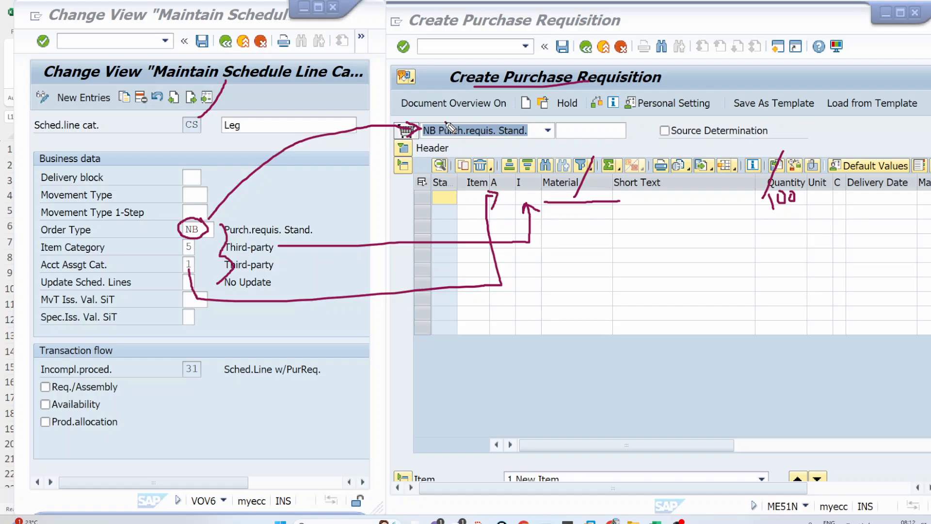
drag(447, 122, 480, 68)
drag(45, 237, 92, 235)
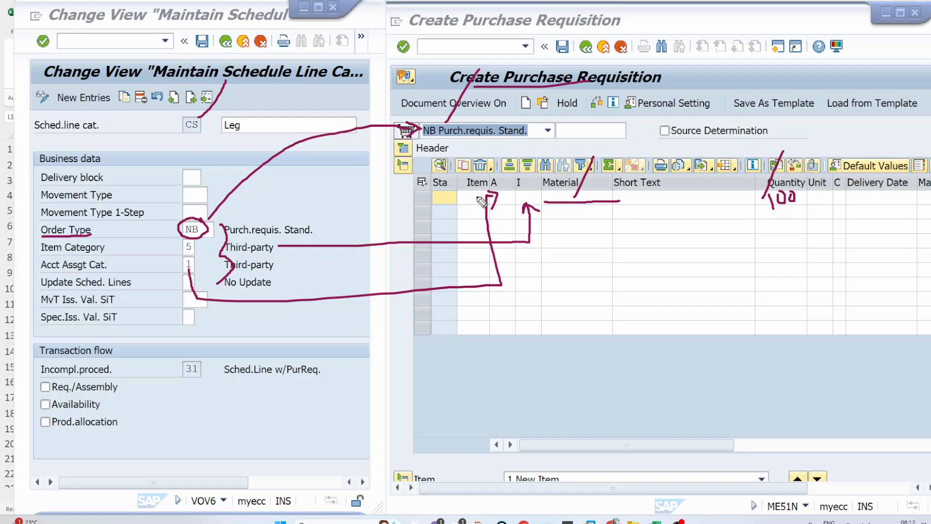
mouse_move(298, 210)
mouse_down()
mouse_move(315, 214)
mouse_move(322, 264)
mouse_move(292, 285)
mouse_up()
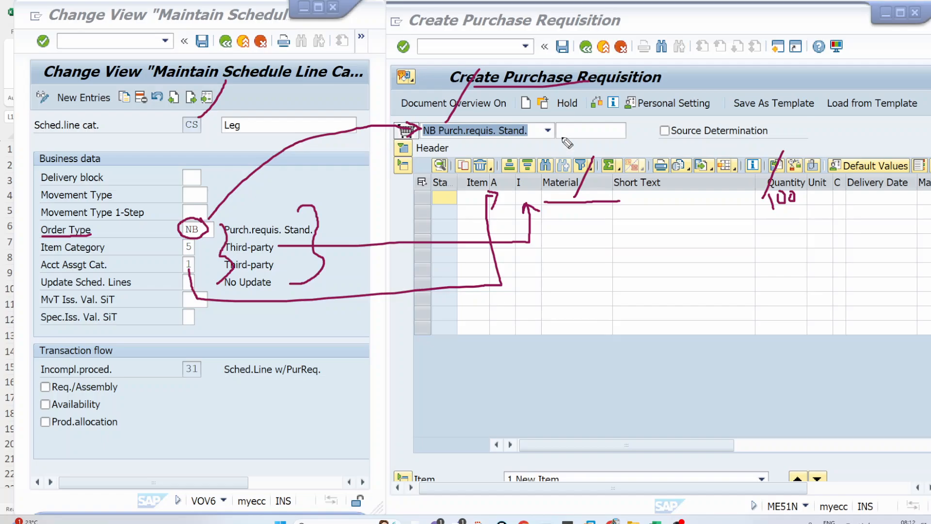
mouse_move(592, 521)
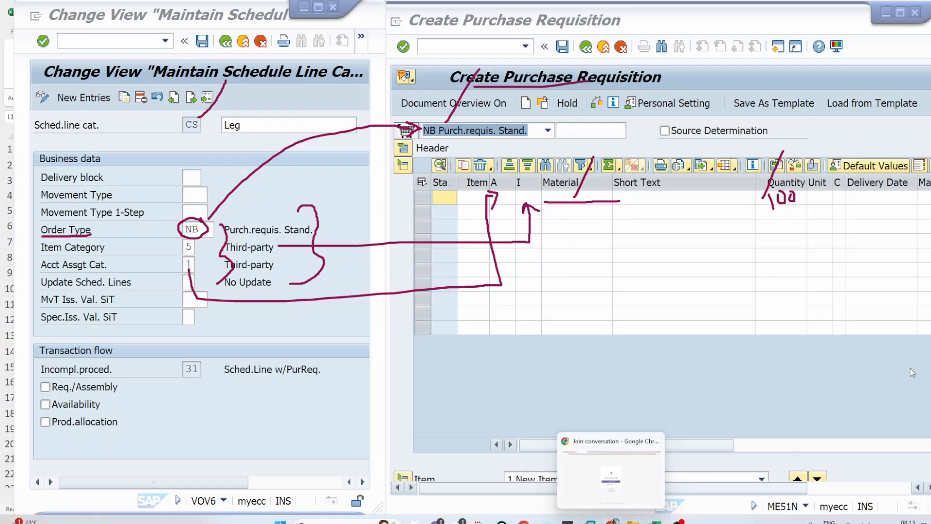
Clear the pen marks, close the purchase requisition window and switch back to the VA01 order's item data
click(922, 322)
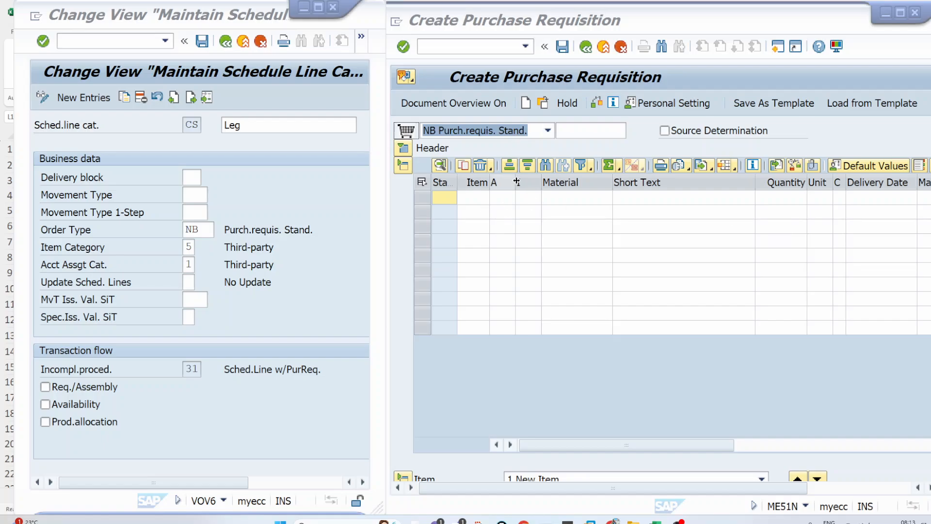
click(915, 13)
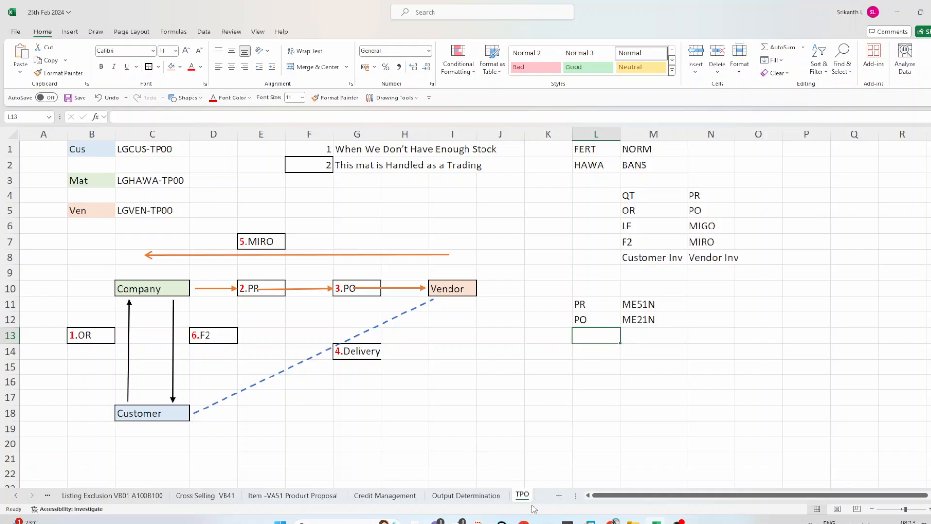
click(615, 522)
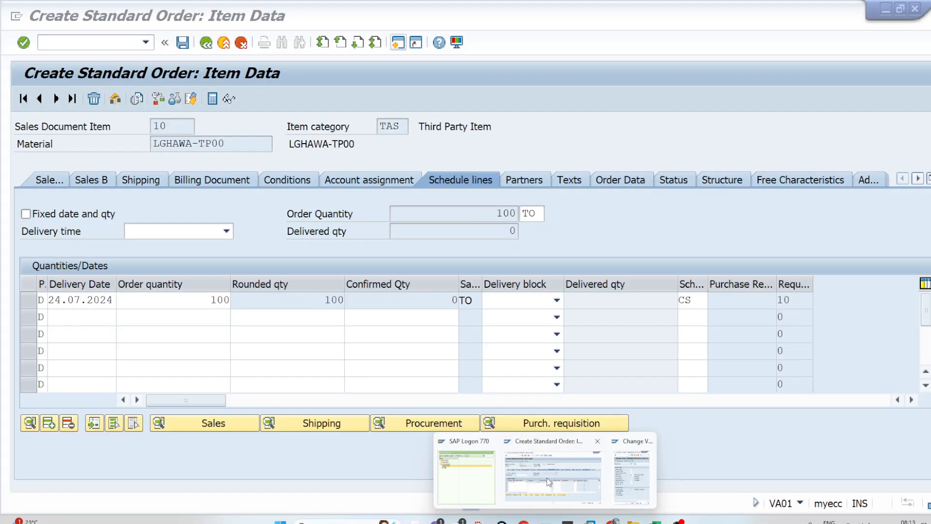
click(550, 482)
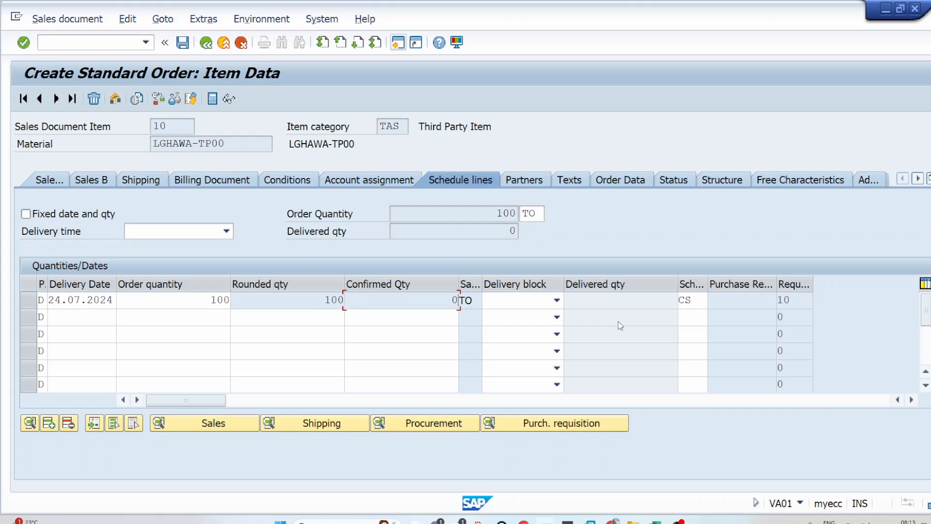
Check the schedule line's category and purchase requisition field, and save the standard order
click(701, 299)
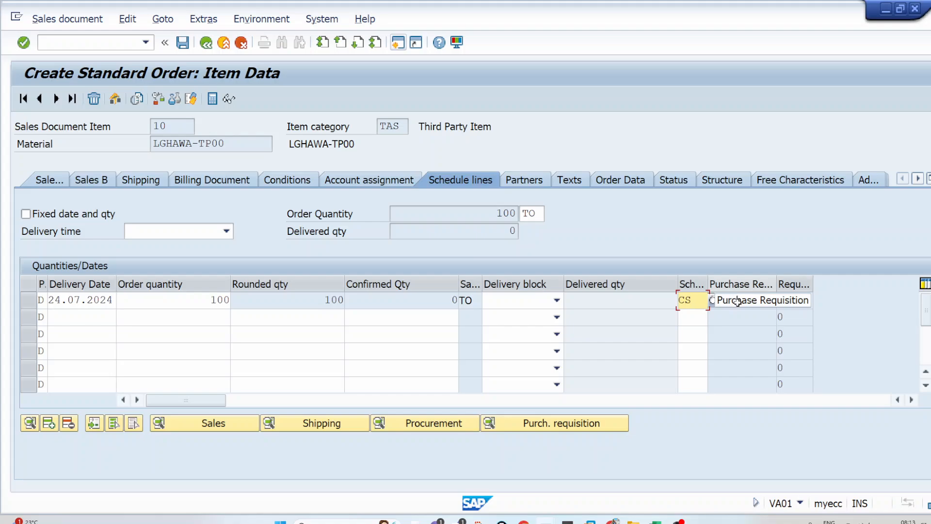
click(717, 300)
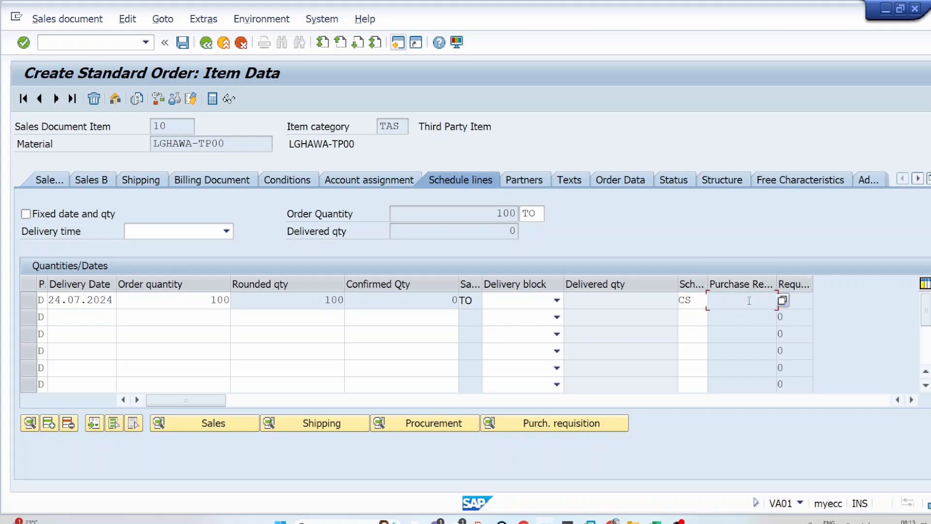
click(184, 43)
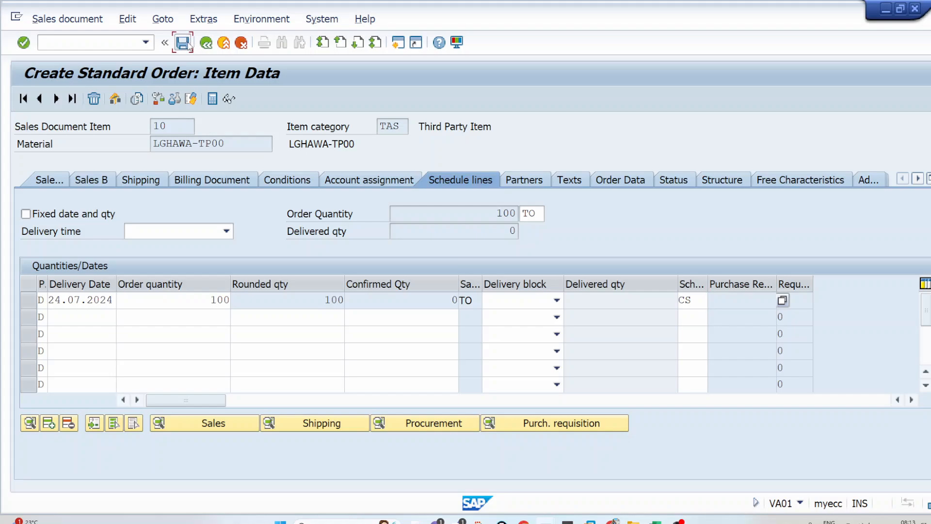
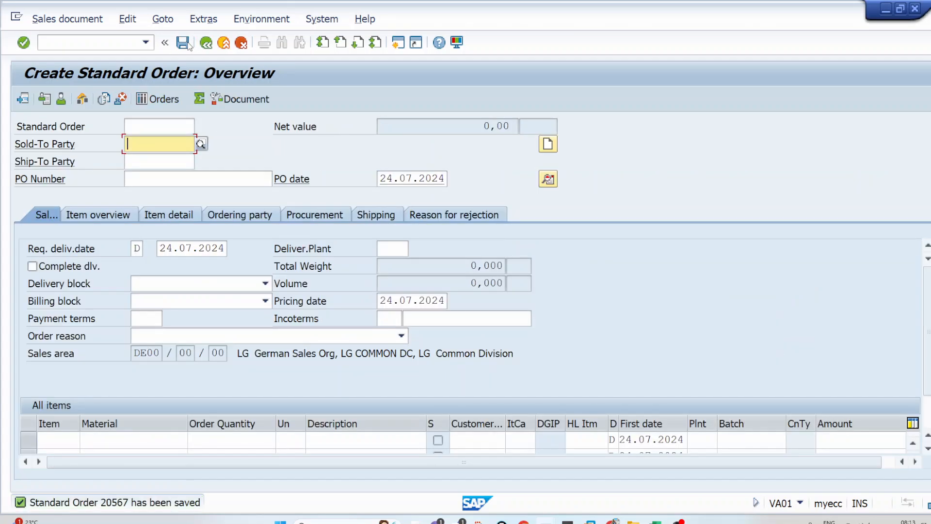
Start transaction VA02 and open the standard order just saved
click(72, 39)
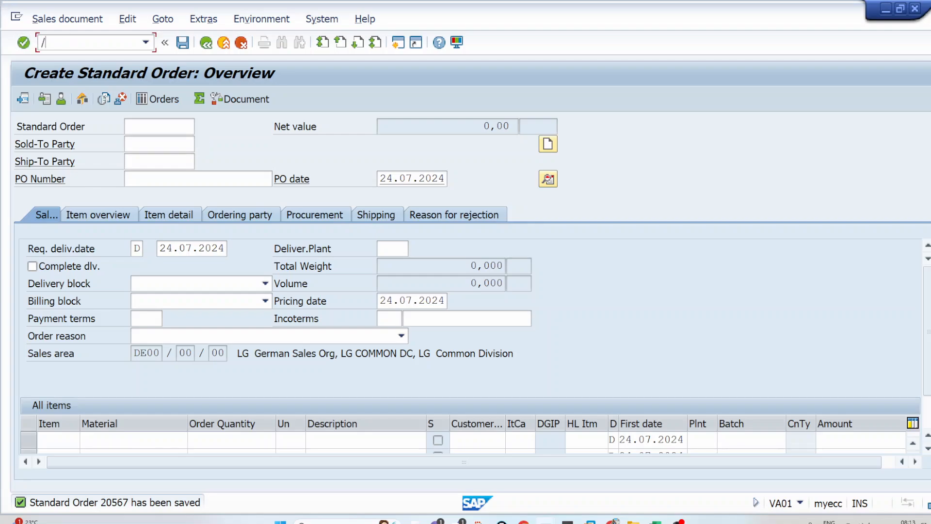
text(/NVA02)
key(Return)
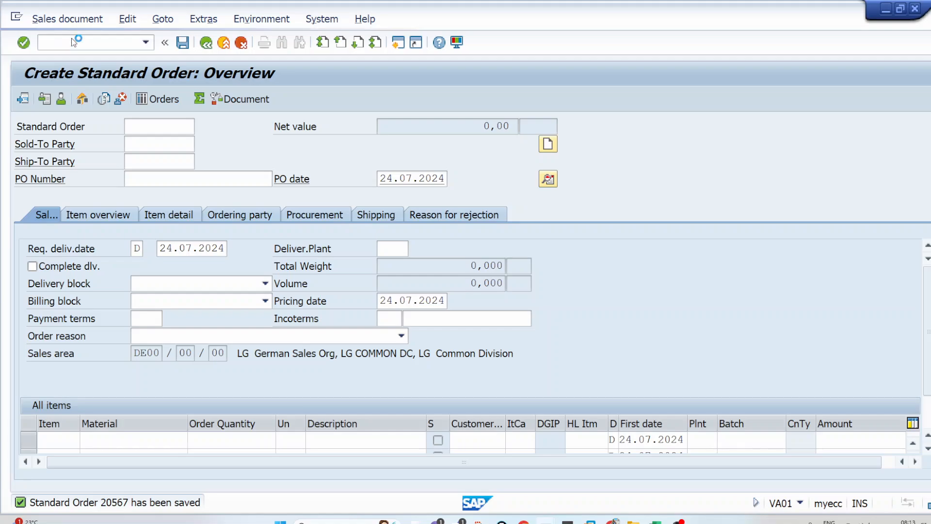
key(Return)
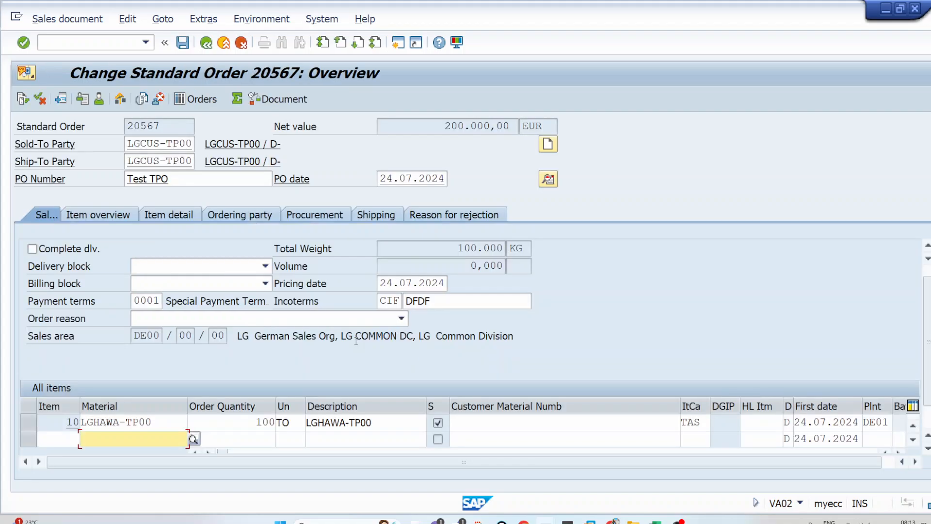
Open the schedule lines of item 10 LGHAWA-TP00 and select the purchase requisition number in the first line
double_click(352, 422)
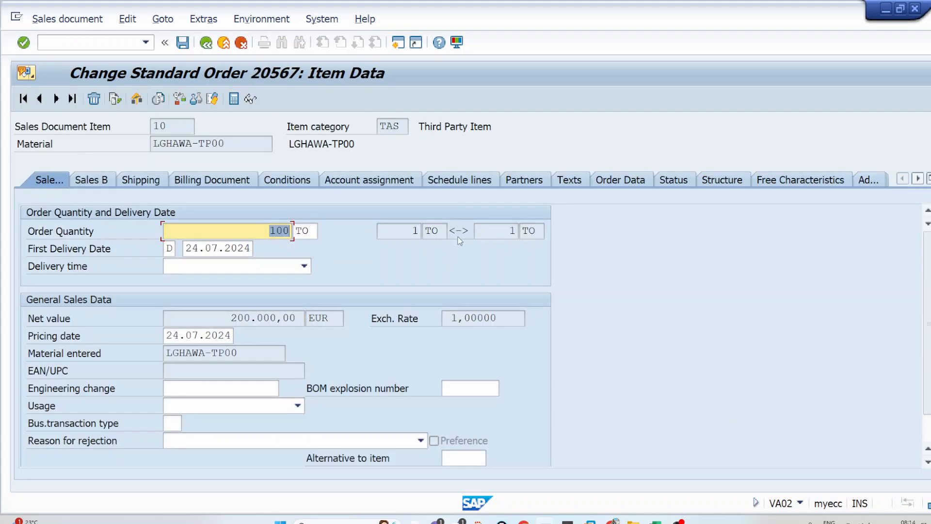
click(485, 180)
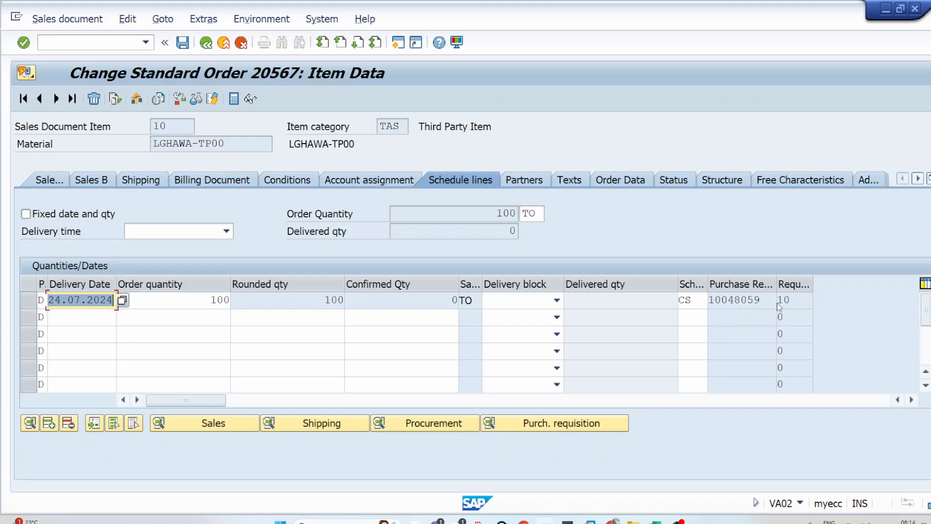
drag(773, 301, 716, 299)
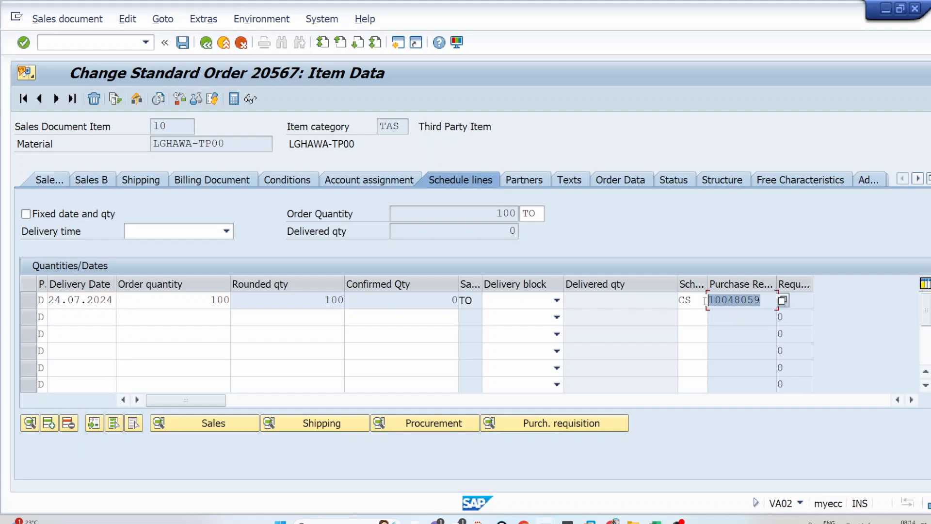
Start the purchase requisition display transaction ME53N in a separate session
click(709, 300)
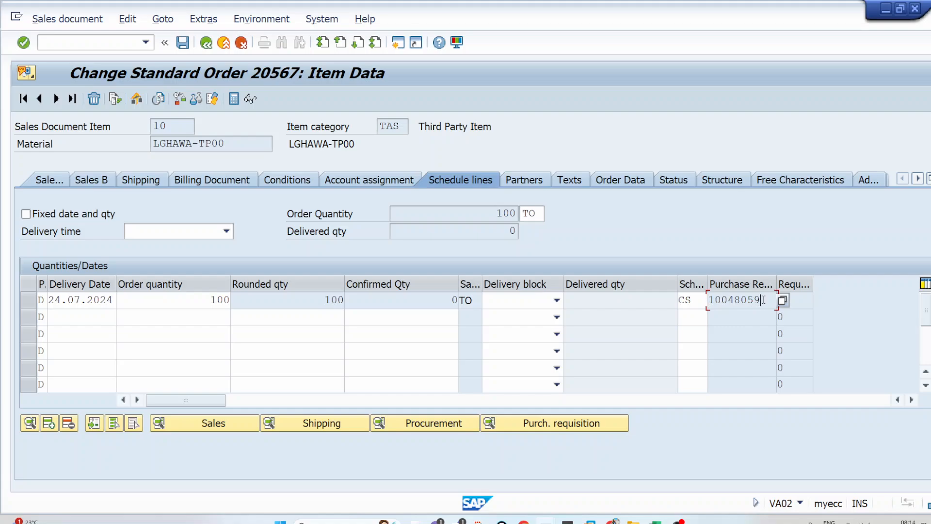
drag(763, 299, 711, 300)
click(709, 299)
key(Return)
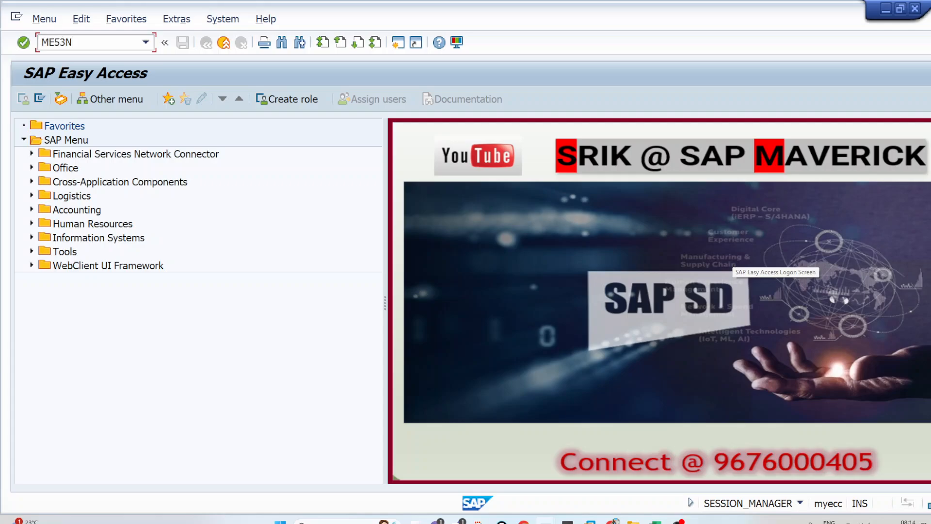
text(ME53N)
key(Return)
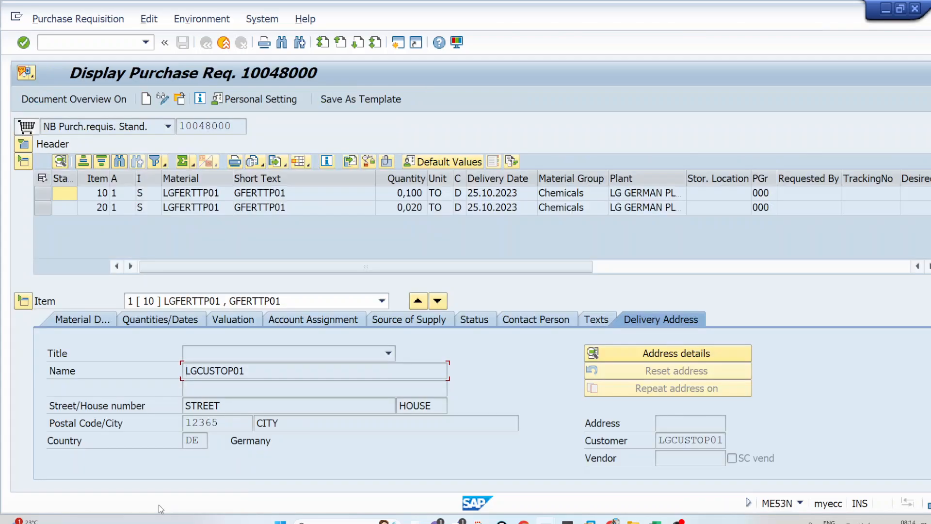
Display the purchase requisition whose number is copied from the first schedule line of the VA02 order
click(180, 100)
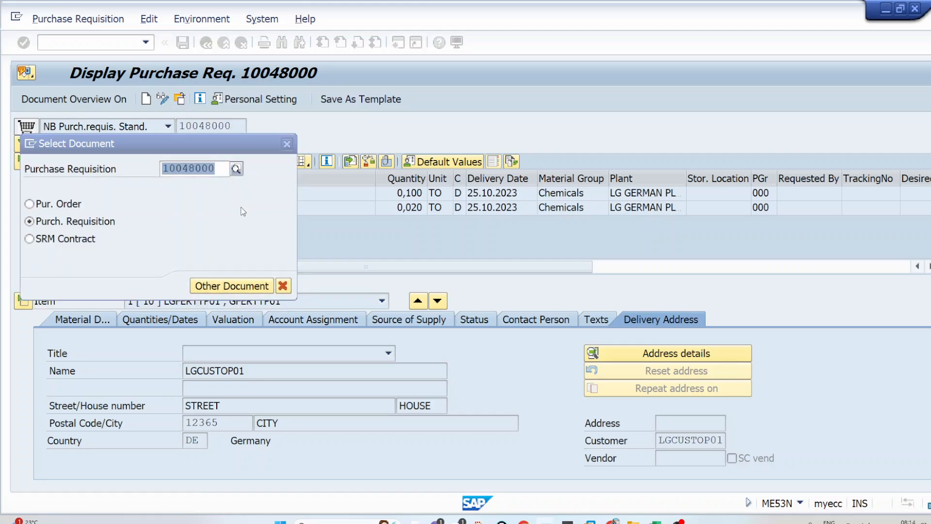
key(Delete)
key(alt+Tab)
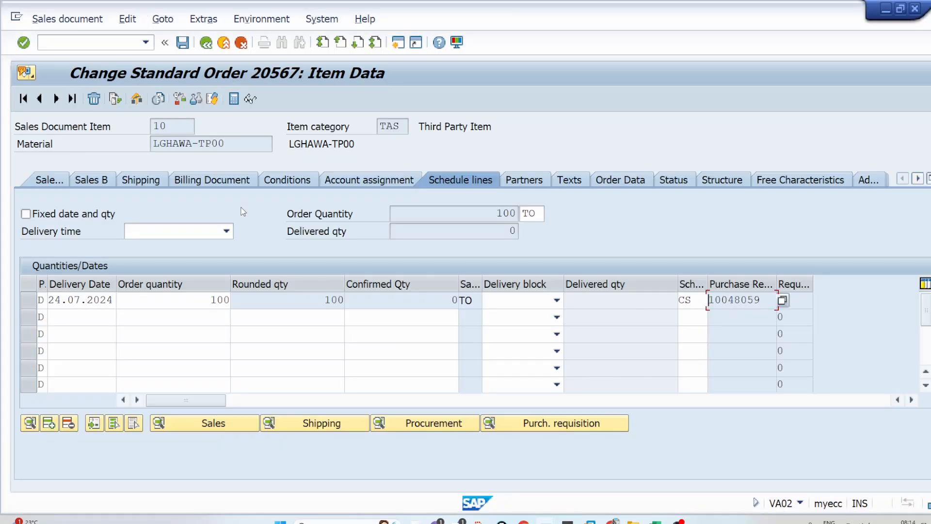
drag(766, 297, 708, 300)
key(ctrl+c)
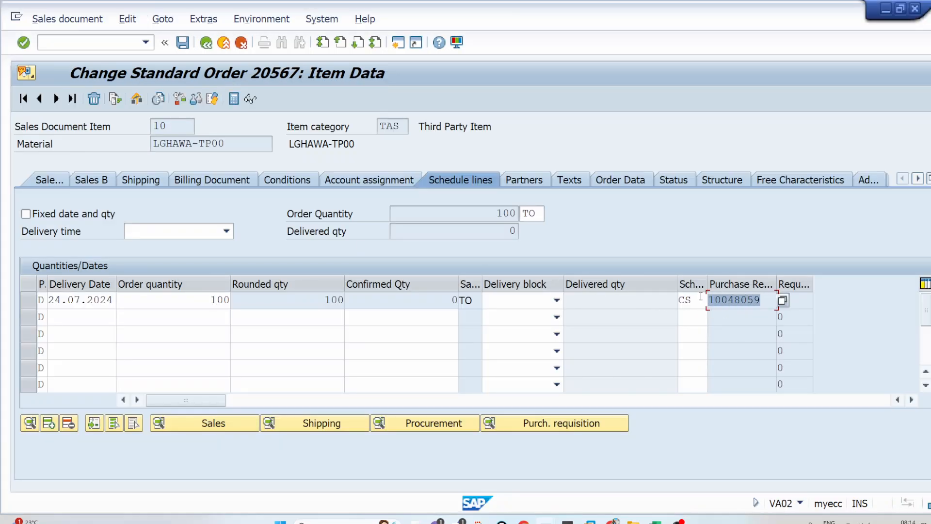
key(alt+Tab)
key(ctrl+v)
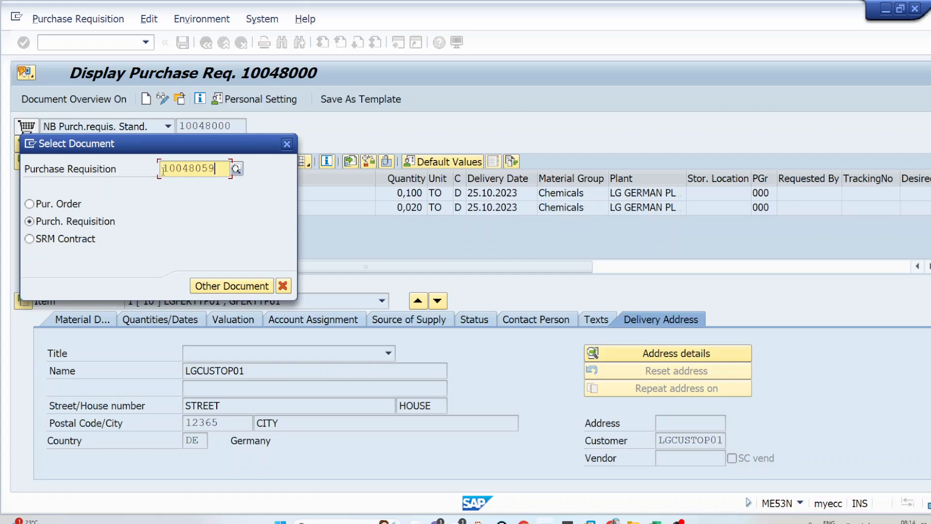
key(Return)
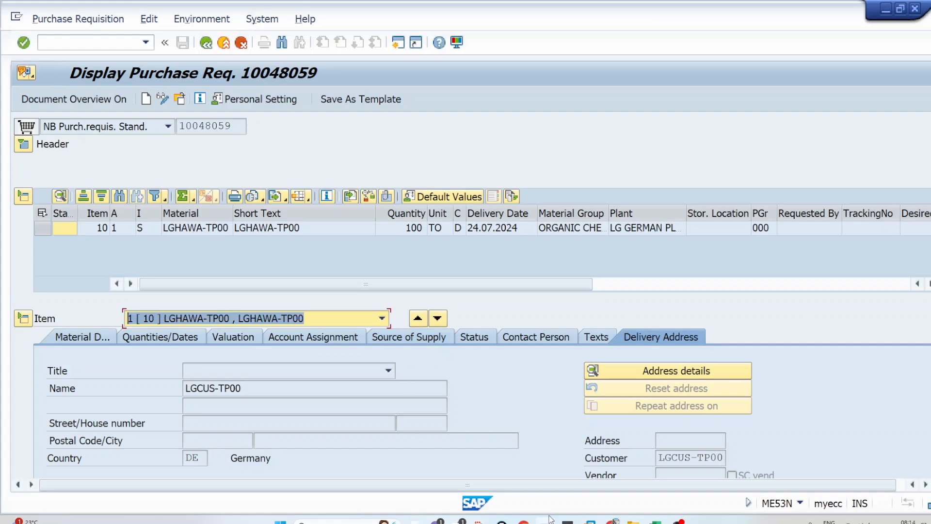
Bring up the VOV6 details of schedule line category CS and place that window beside the purchase requisition
mouse_move(545, 520)
click(577, 446)
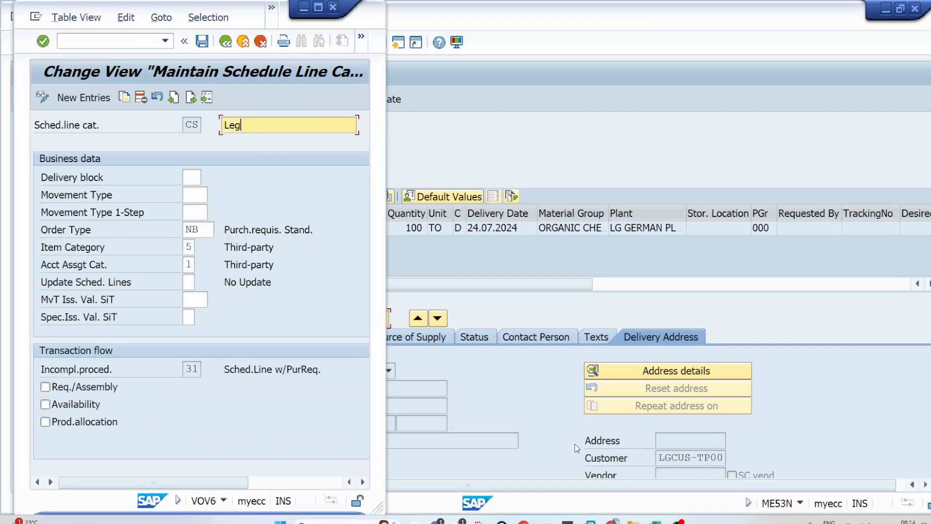
drag(219, 9, 702, 21)
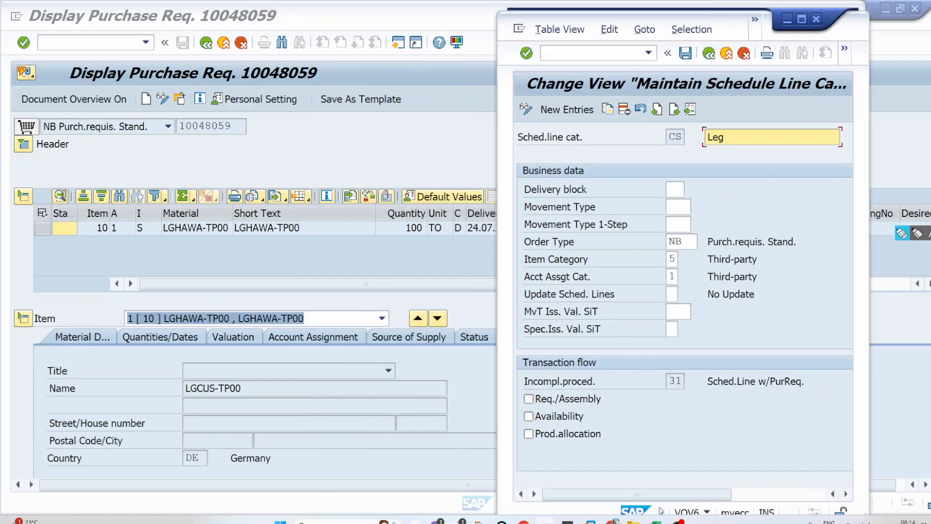
Mark with the pen how the order type, item category and account assignment category of CS correspond to the requisition's fields
click(899, 236)
mouse_move(58, 117)
mouse_down()
mouse_move(39, 130)
mouse_move(61, 138)
mouse_move(58, 118)
mouse_up()
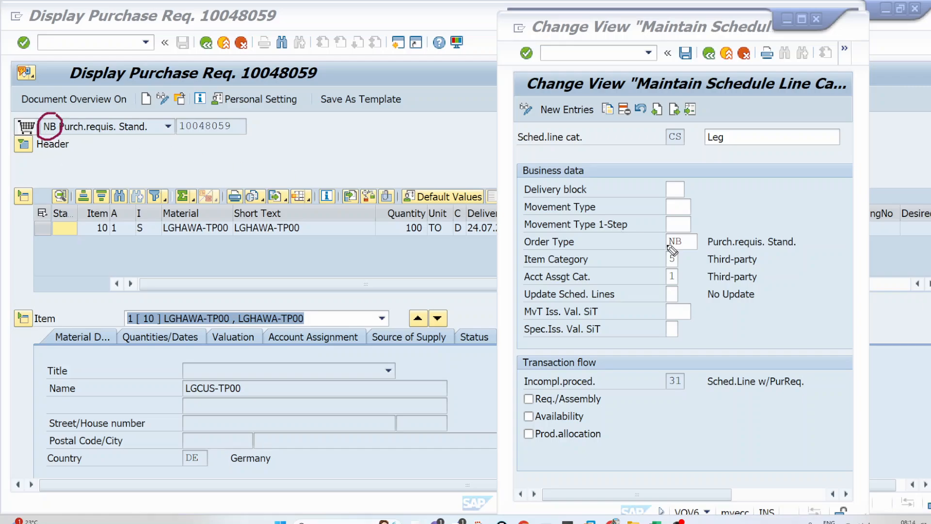
mouse_move(529, 239)
mouse_down()
mouse_move(310, 87)
mouse_move(80, 119)
mouse_move(90, 105)
mouse_move(97, 125)
mouse_up()
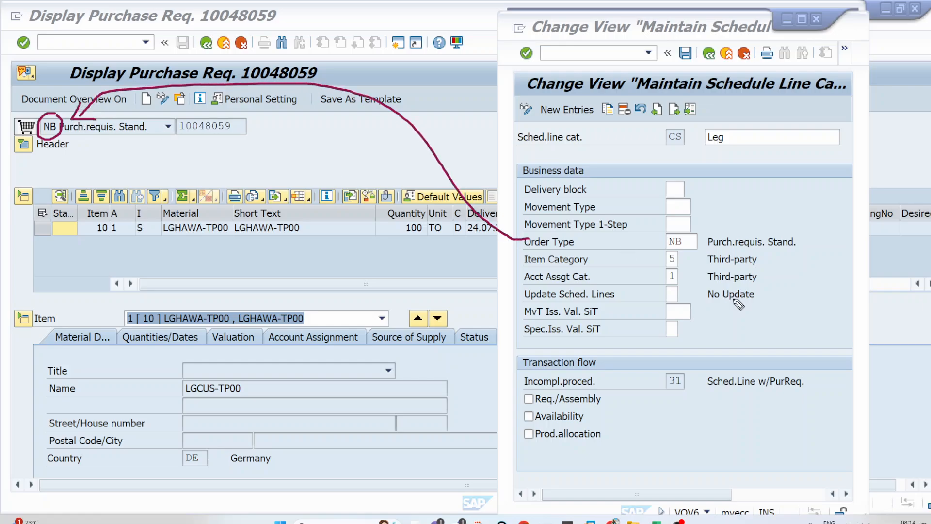
drag(668, 134, 691, 102)
drag(138, 206, 147, 206)
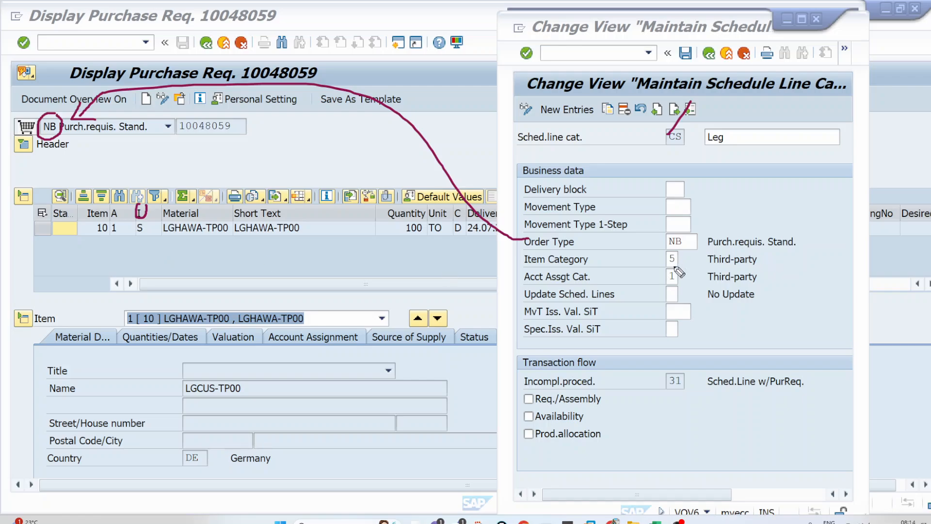
drag(665, 263, 698, 257)
drag(135, 240, 151, 238)
drag(110, 197, 130, 180)
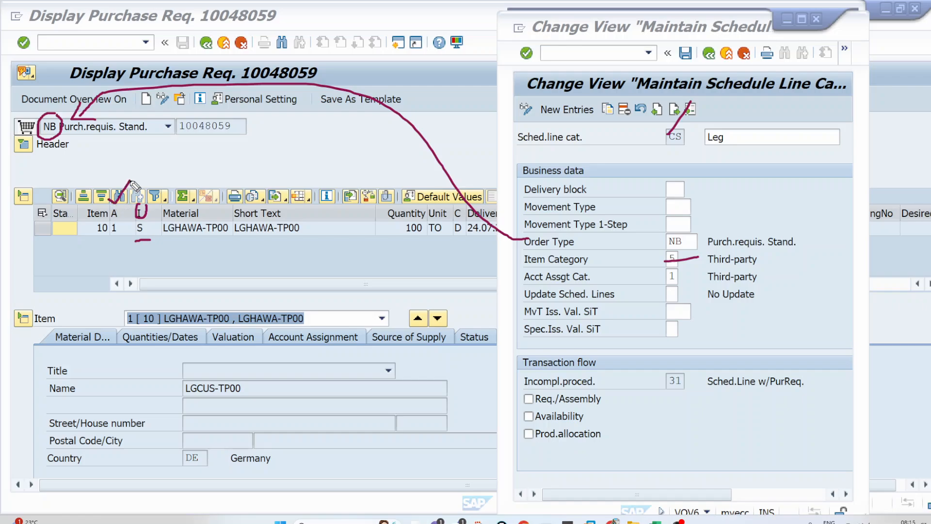
drag(109, 237, 118, 234)
drag(668, 288, 691, 282)
Highlight category CS and its three requisition-controlling fields with the pen, and clear all the pen marks
mouse_move(789, 222)
mouse_down()
mouse_move(817, 217)
mouse_move(820, 271)
mouse_move(778, 296)
mouse_up()
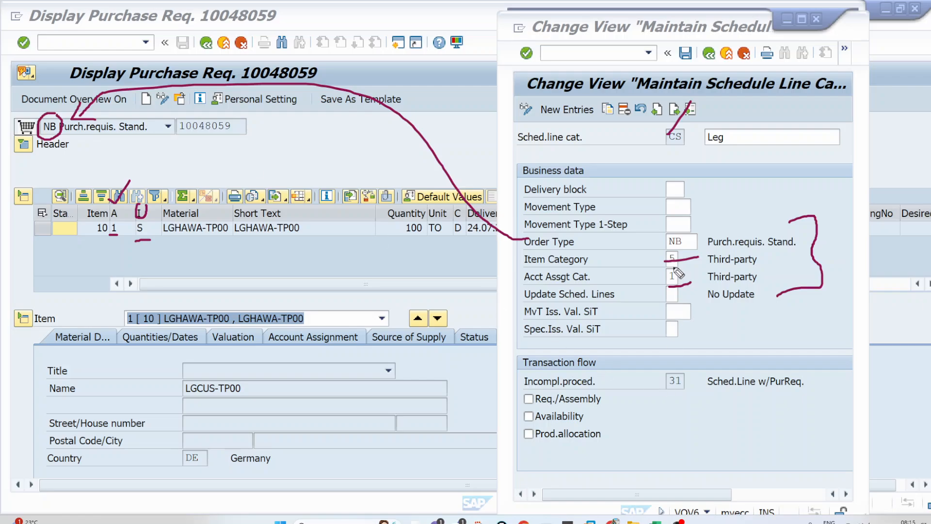
mouse_move(652, 237)
mouse_down()
mouse_move(655, 296)
mouse_move(714, 298)
mouse_move(715, 235)
mouse_move(646, 236)
mouse_up()
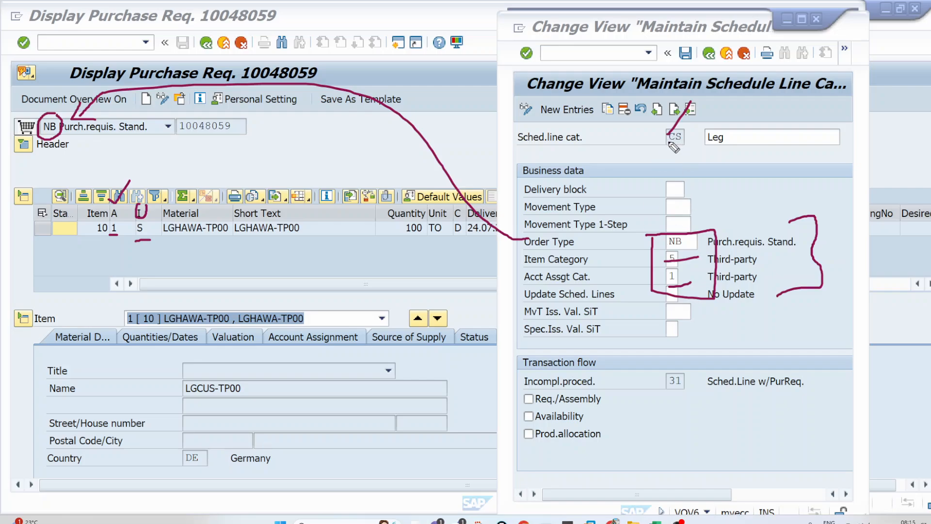
drag(668, 142, 696, 143)
drag(631, 237, 636, 289)
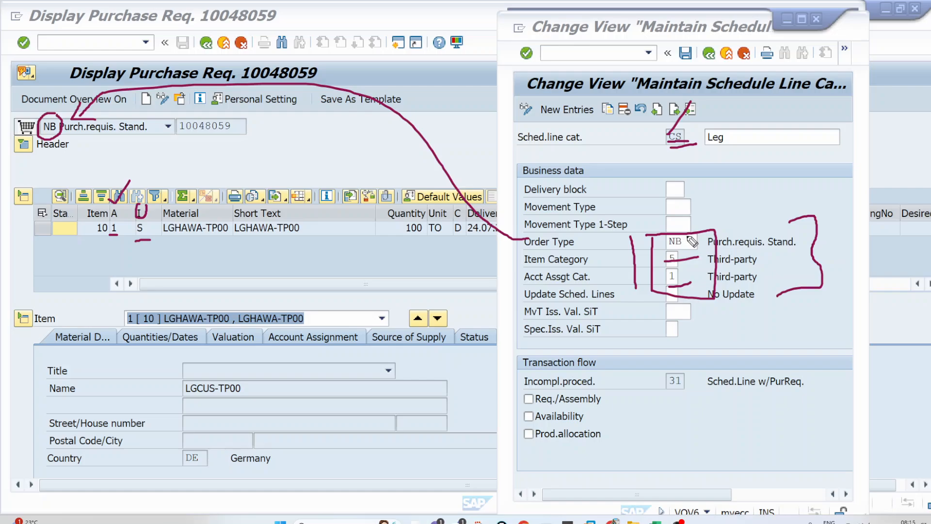
drag(690, 239, 703, 291)
drag(687, 156, 719, 107)
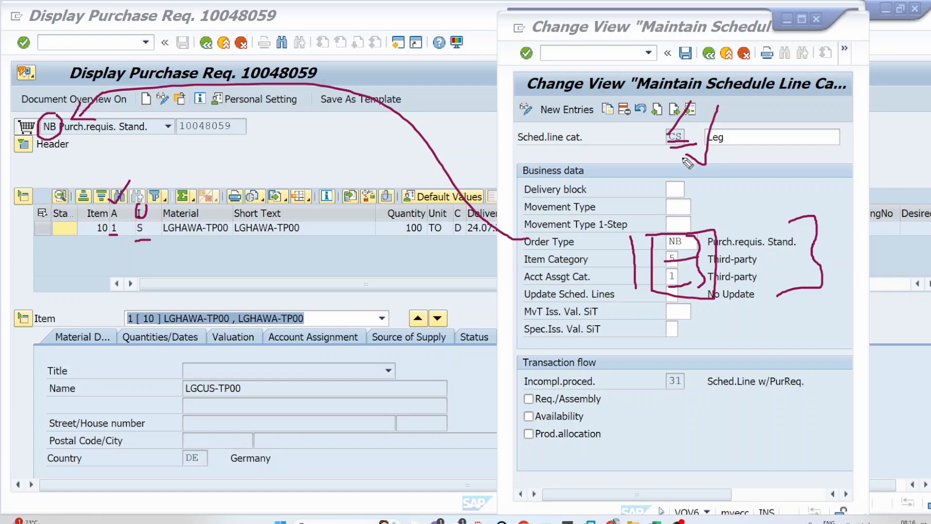
drag(396, 237, 425, 238)
key(Escape)
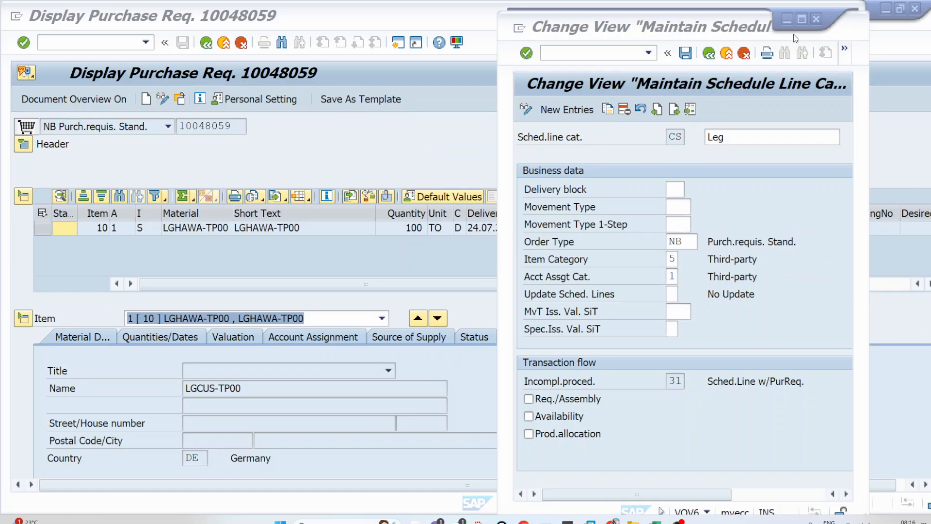
Examine the requisition item's material, quantity and delivery date, and the customer in its delivery address
click(472, 242)
click(410, 231)
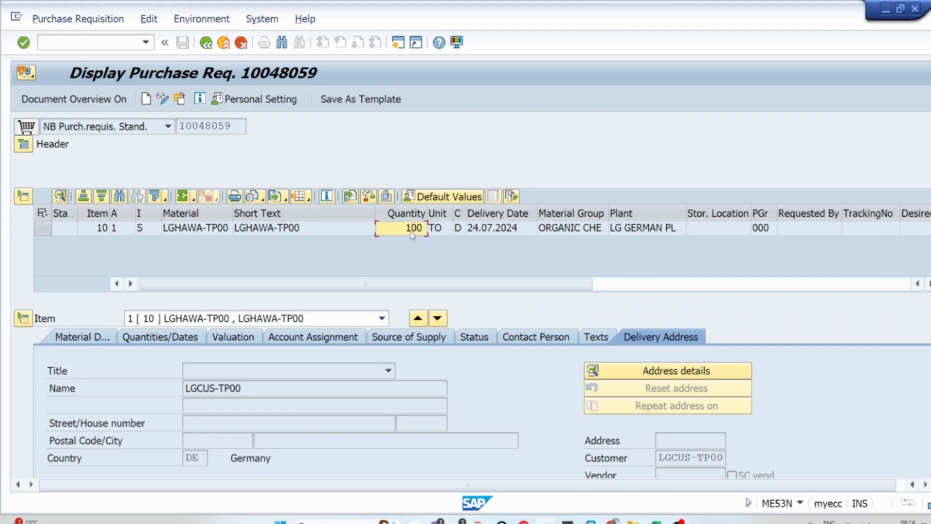
click(193, 232)
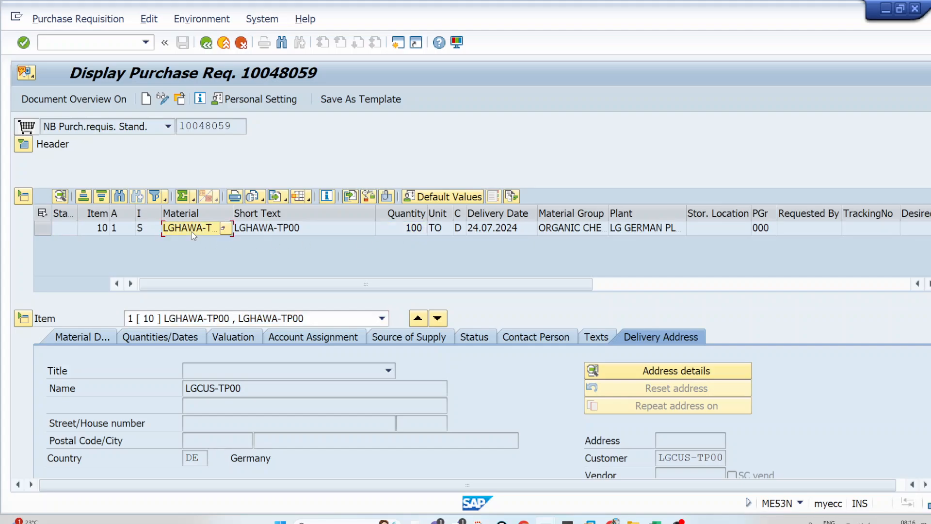
click(411, 231)
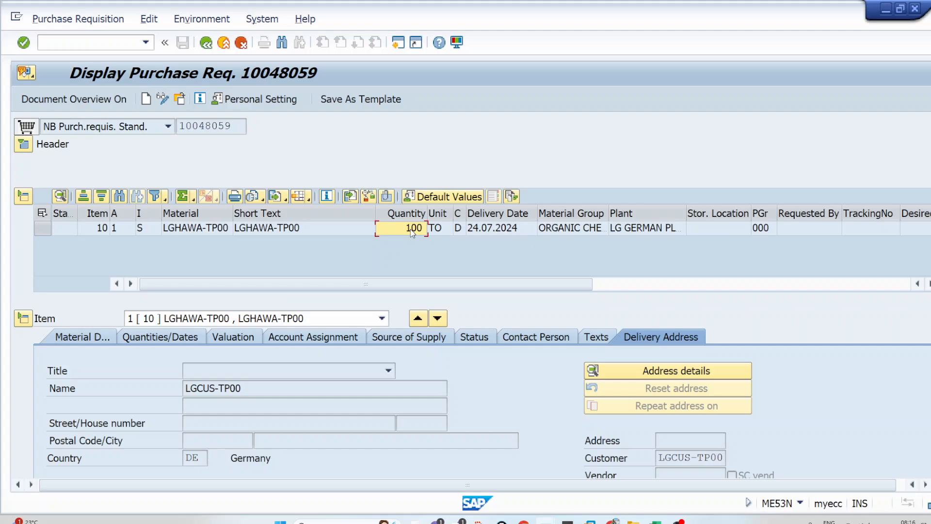
click(497, 229)
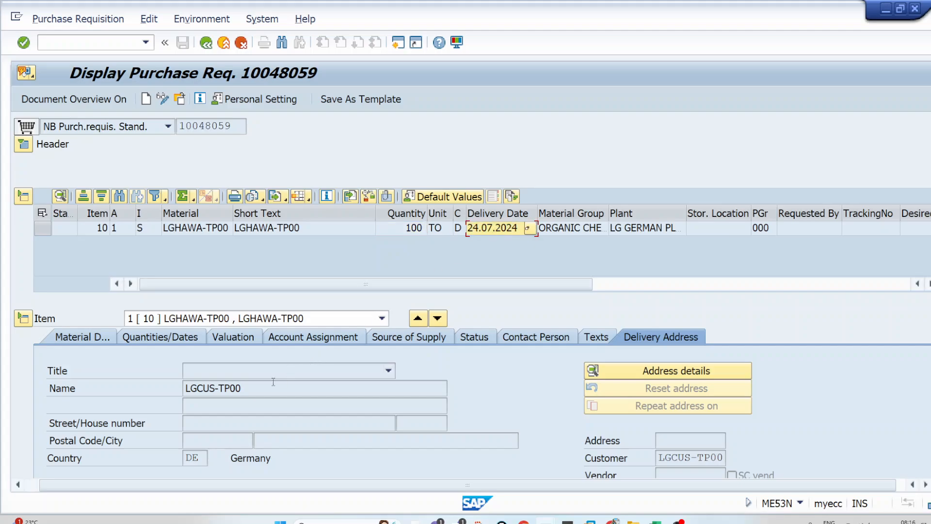
drag(267, 387, 183, 388)
click(183, 388)
click(208, 229)
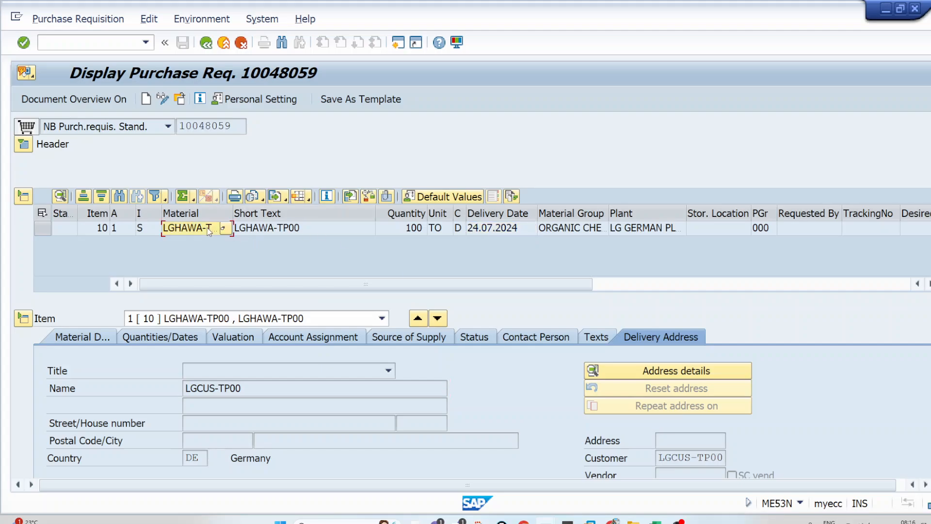
click(398, 231)
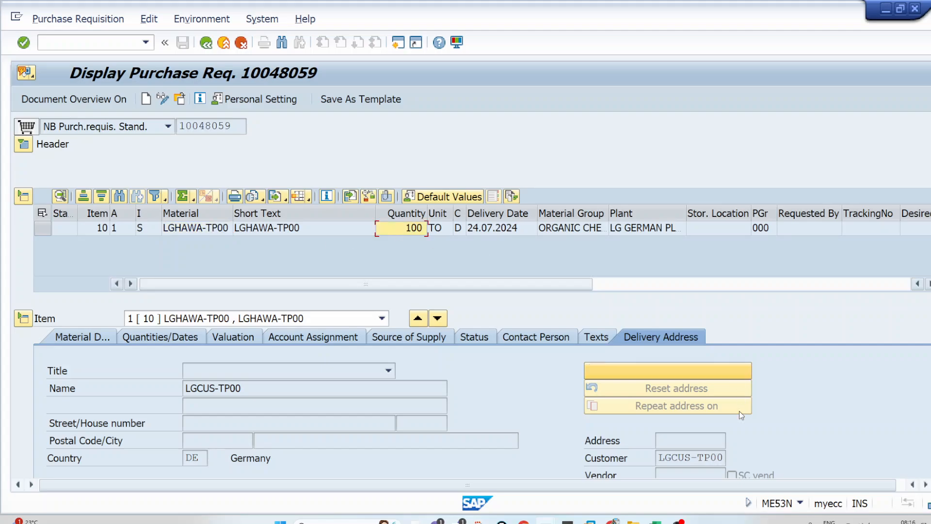
click(662, 459)
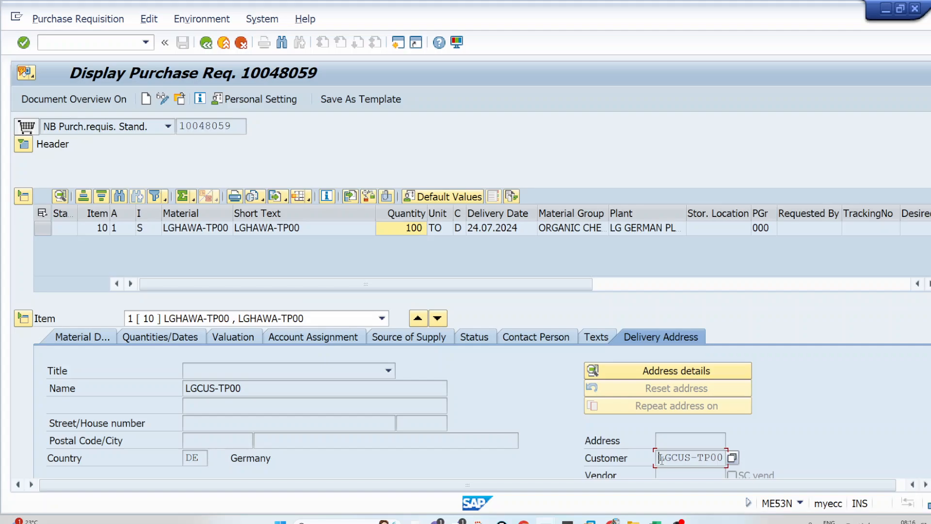
click(512, 231)
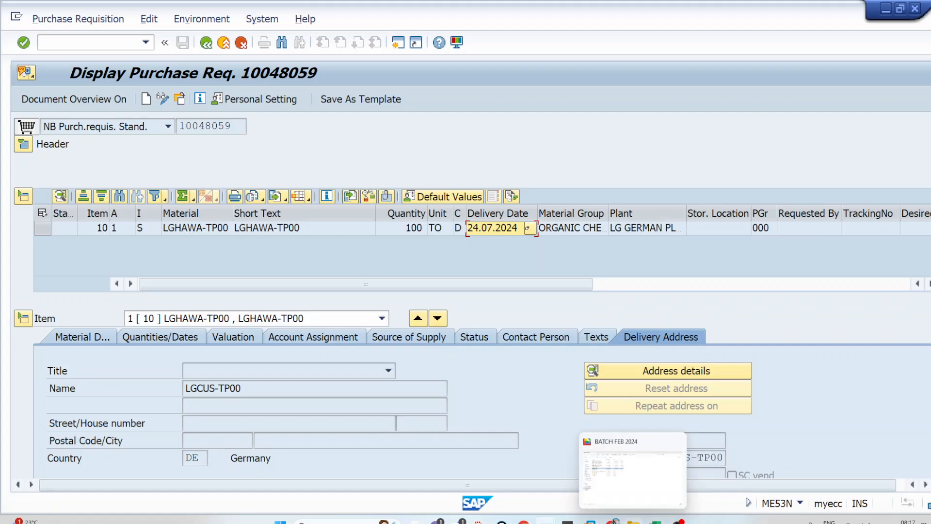
Switch to the Excel workbook's TPO sheet and enter TAS in cell O2 and CS in cell P2
click(655, 521)
click(577, 393)
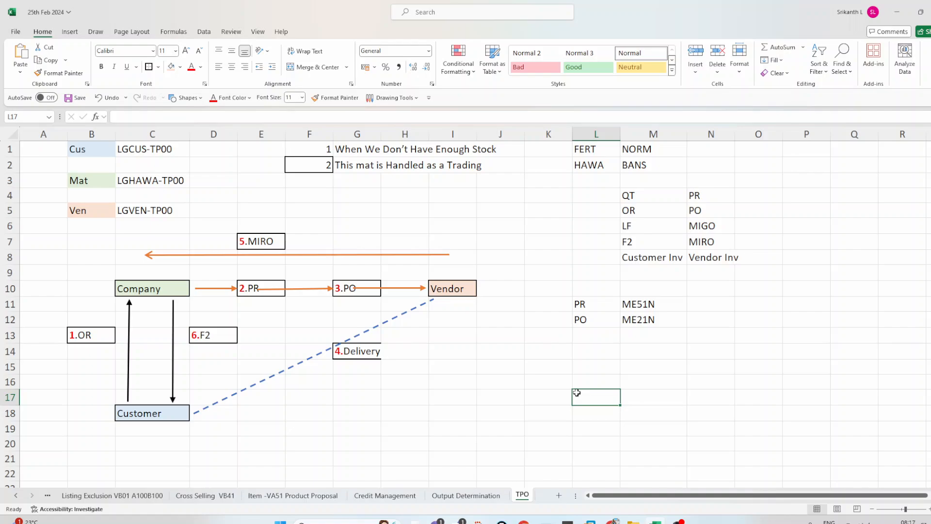
click(810, 170)
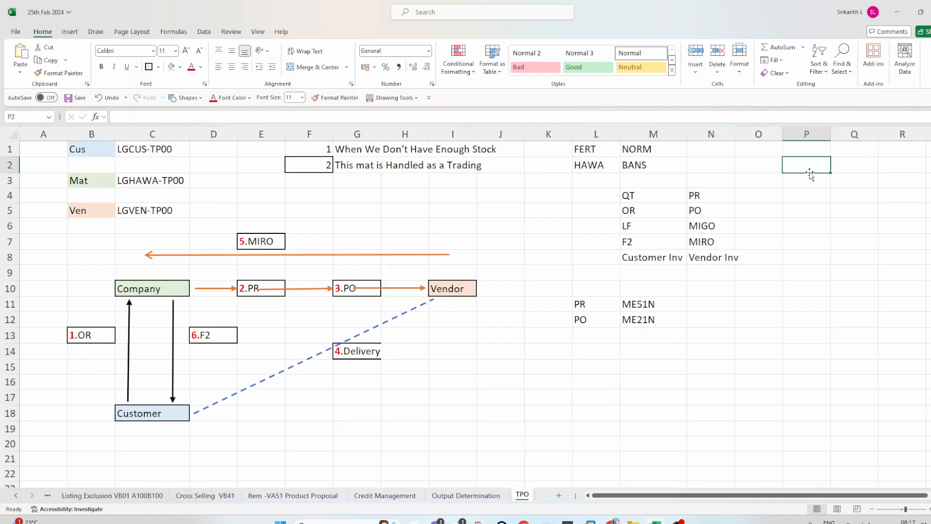
text(`)
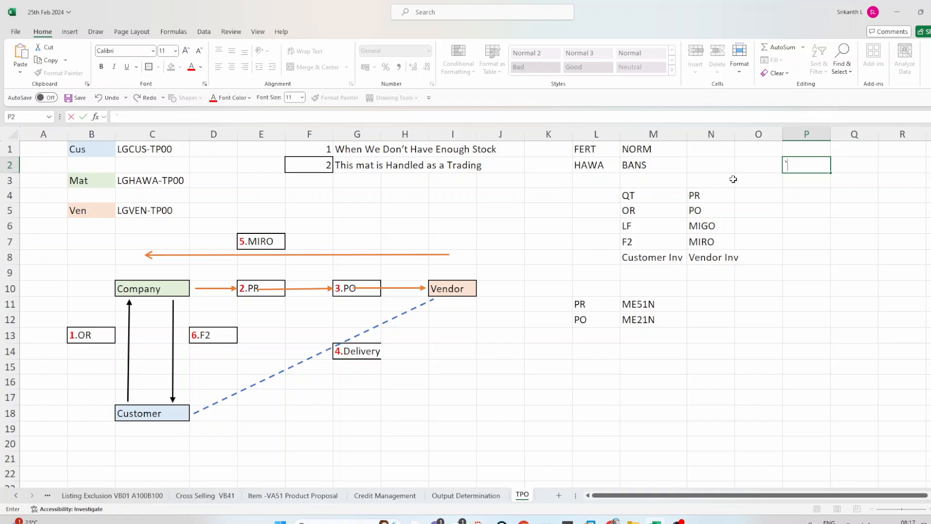
click(743, 165)
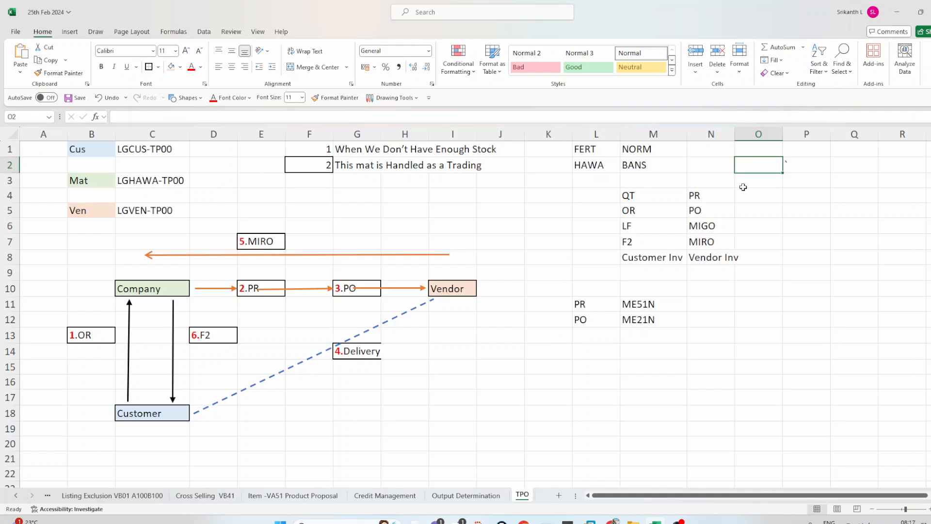
text(TAS)
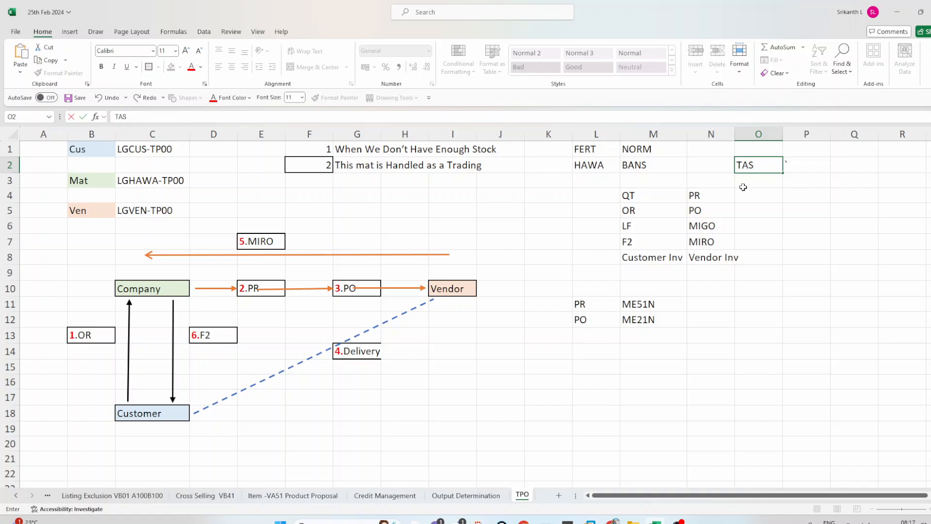
key(Tab)
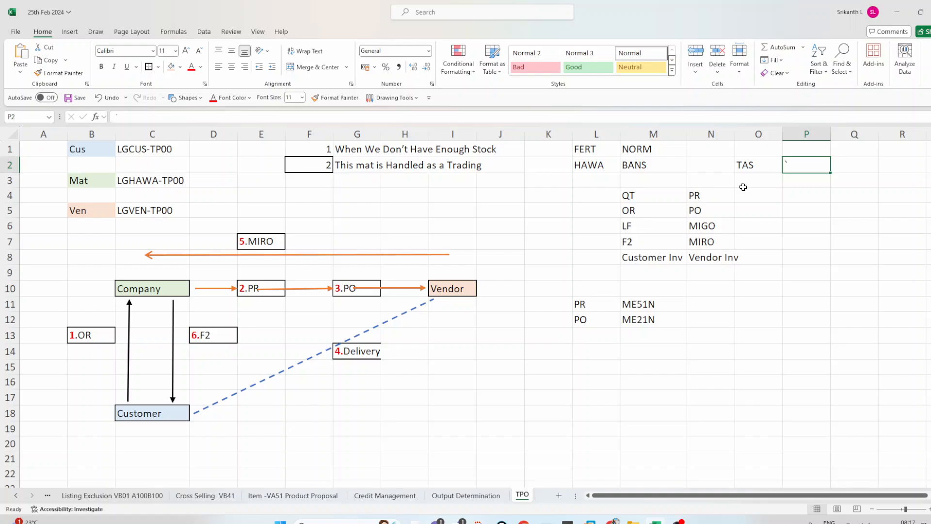
text(CS)
key(Return)
Enter NB, 5 and 1 in cells P4, P5 and P6 beneath the CS heading
key(Return)
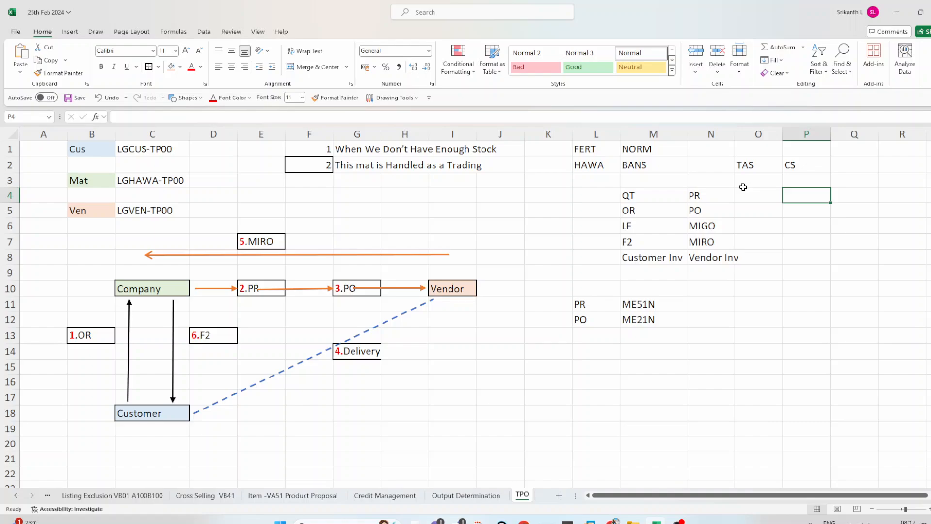
text(NB)
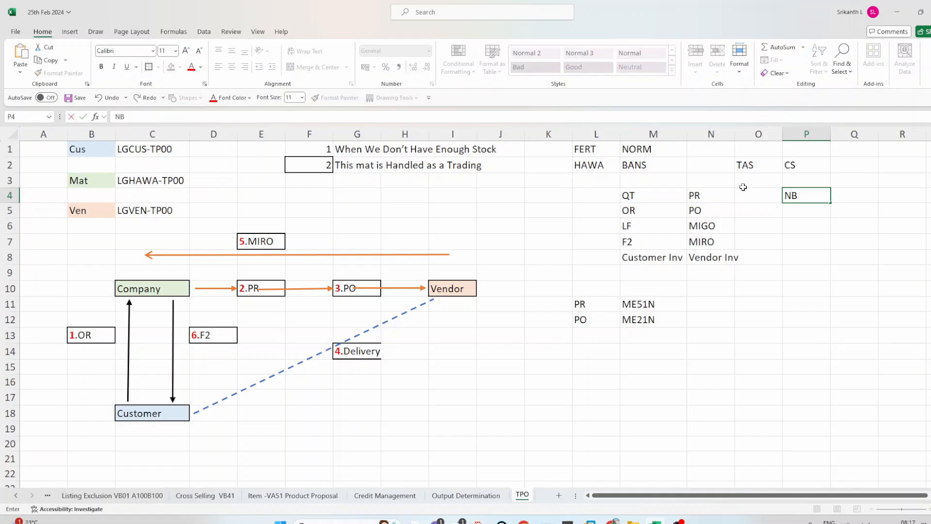
key(Return)
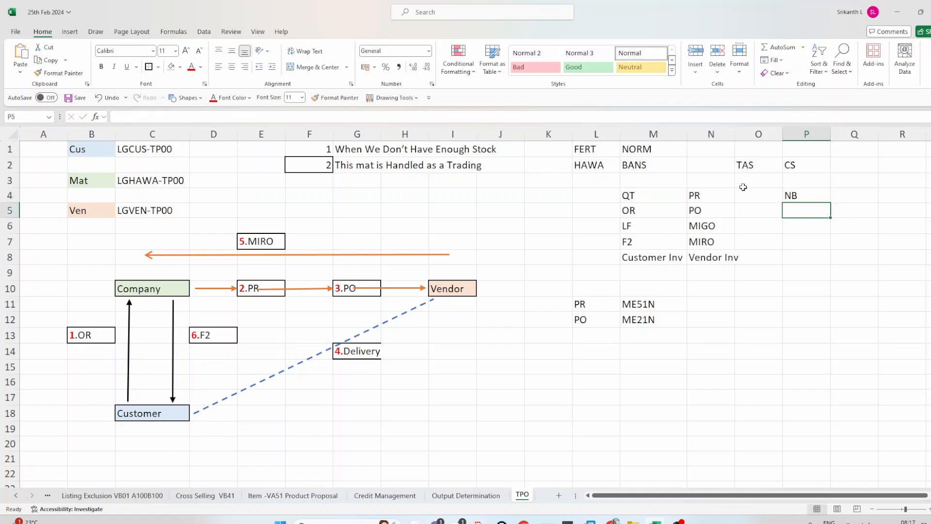
text(5)
key(Return)
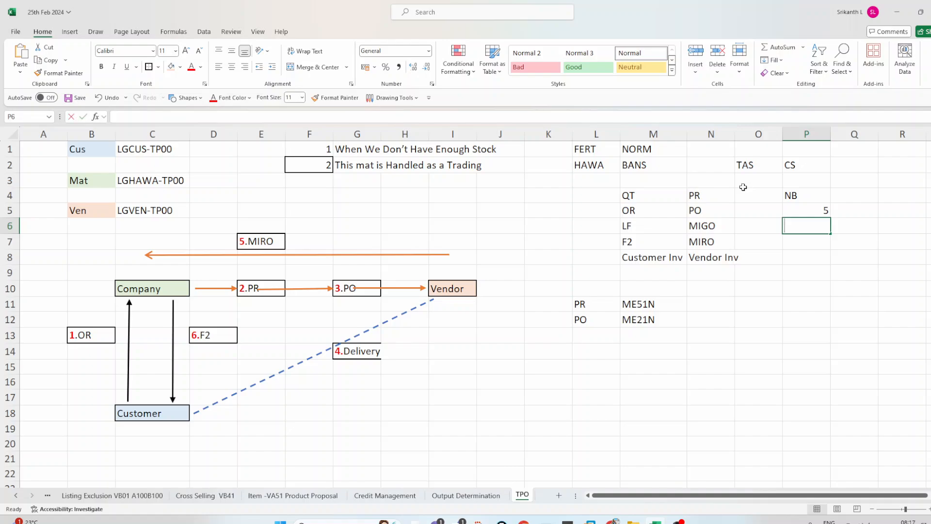
text(1)
key(ctrl+Return)
Left-align the numbers in cells P6 and P5
click(218, 67)
click(816, 210)
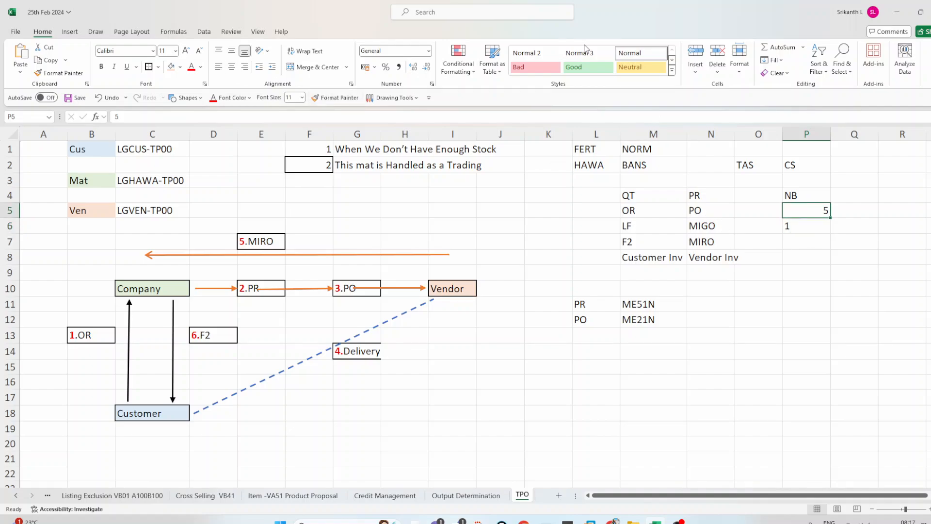
click(219, 66)
Enter a capital F in cell O4 beneath the TAS heading
click(755, 200)
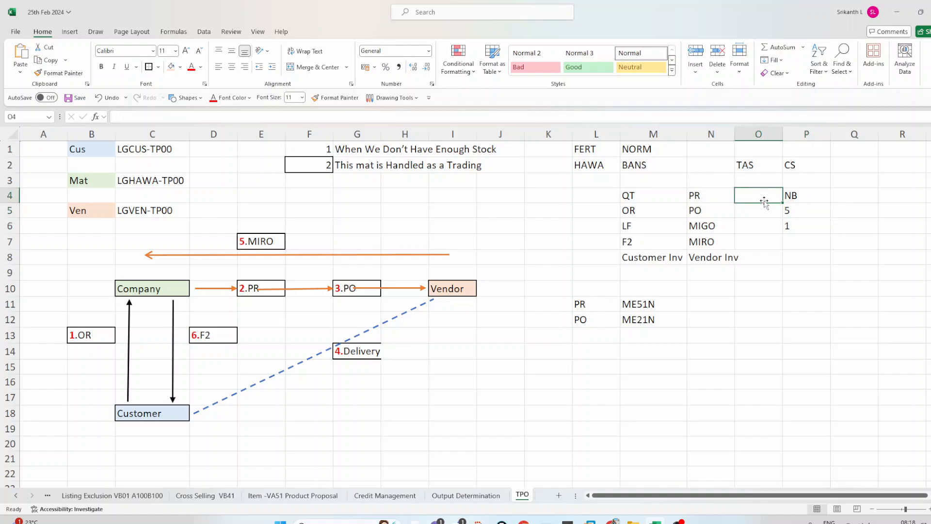
text(f)
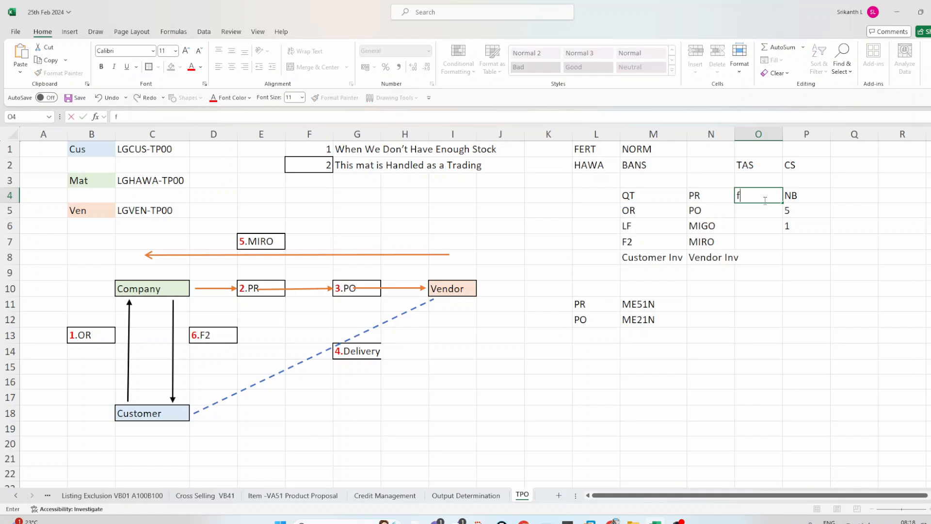
key(BackSpace)
text(F)
click(761, 257)
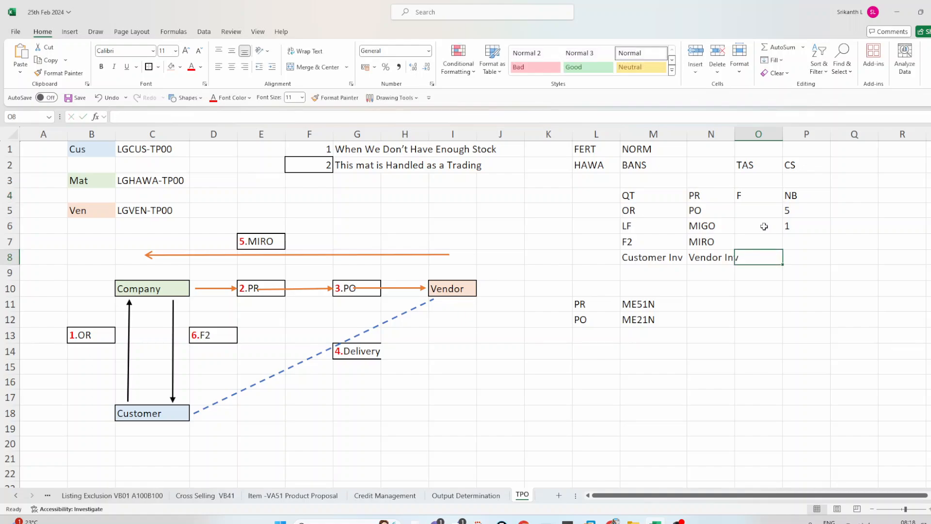
Highlight the range O4:P8 containing the TAS and CS controlling values, and switch away from the workbook
click(762, 203)
drag(763, 203, 787, 259)
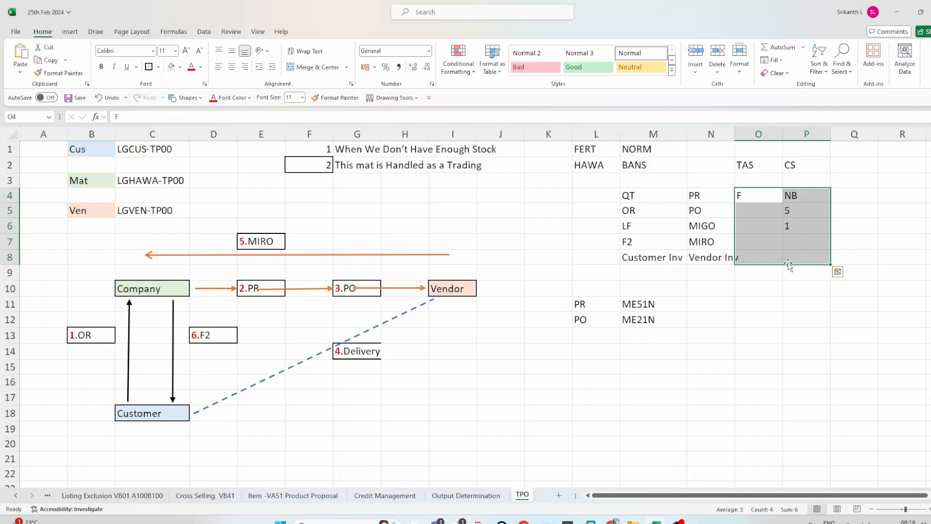
click(614, 521)
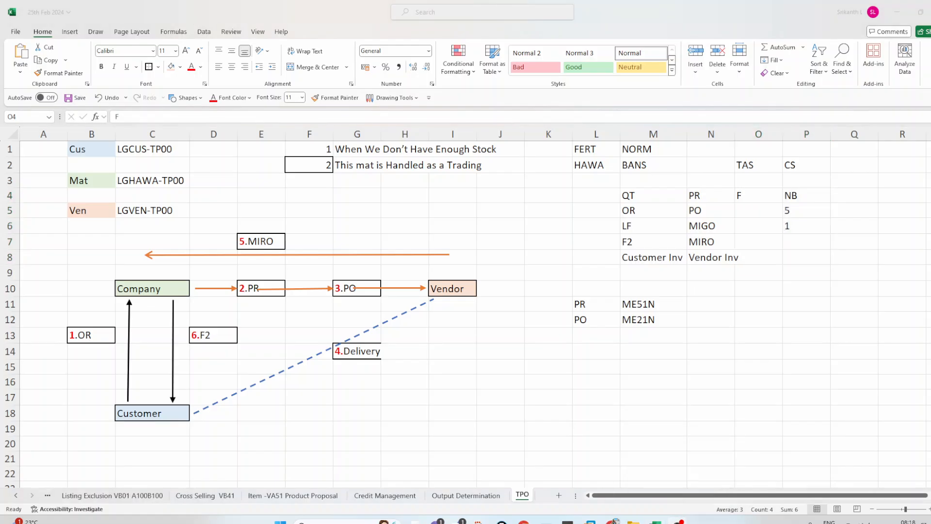